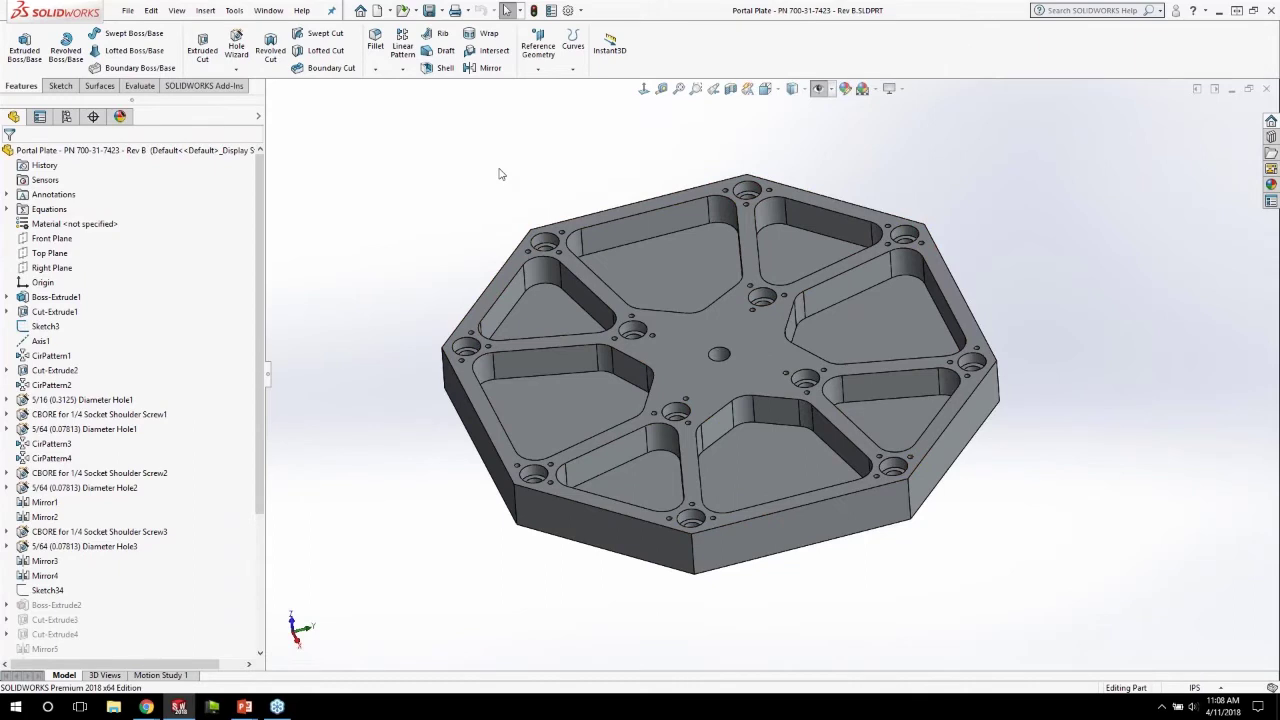
Step: Enable the SOLIDWORKS CAM 2018 add-in for the current session and for start-up
{"action": "middle_click_drag", "start_coordinate": [500, 174], "coordinate": [540, 132]}
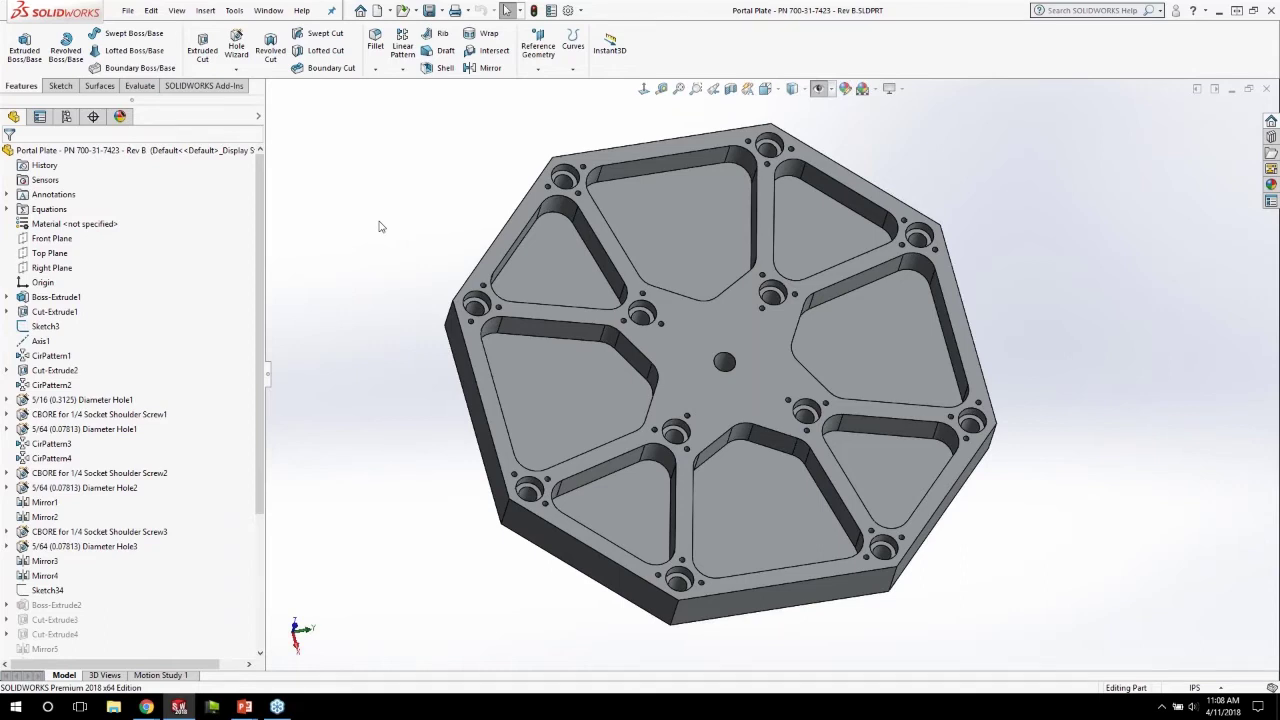
{"action": "middle_click_drag", "start_coordinate": [379, 227], "coordinate": [372, 262]}
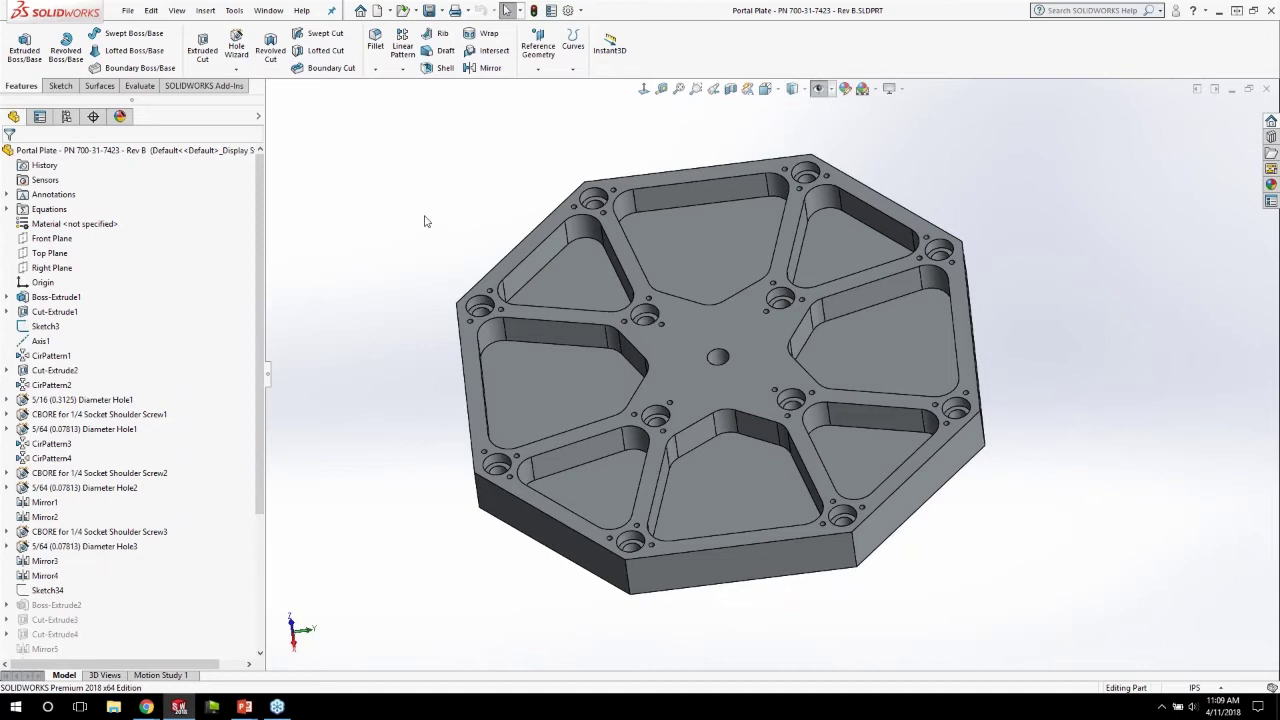
{"action": "left_click", "coordinate": [581, 11]}
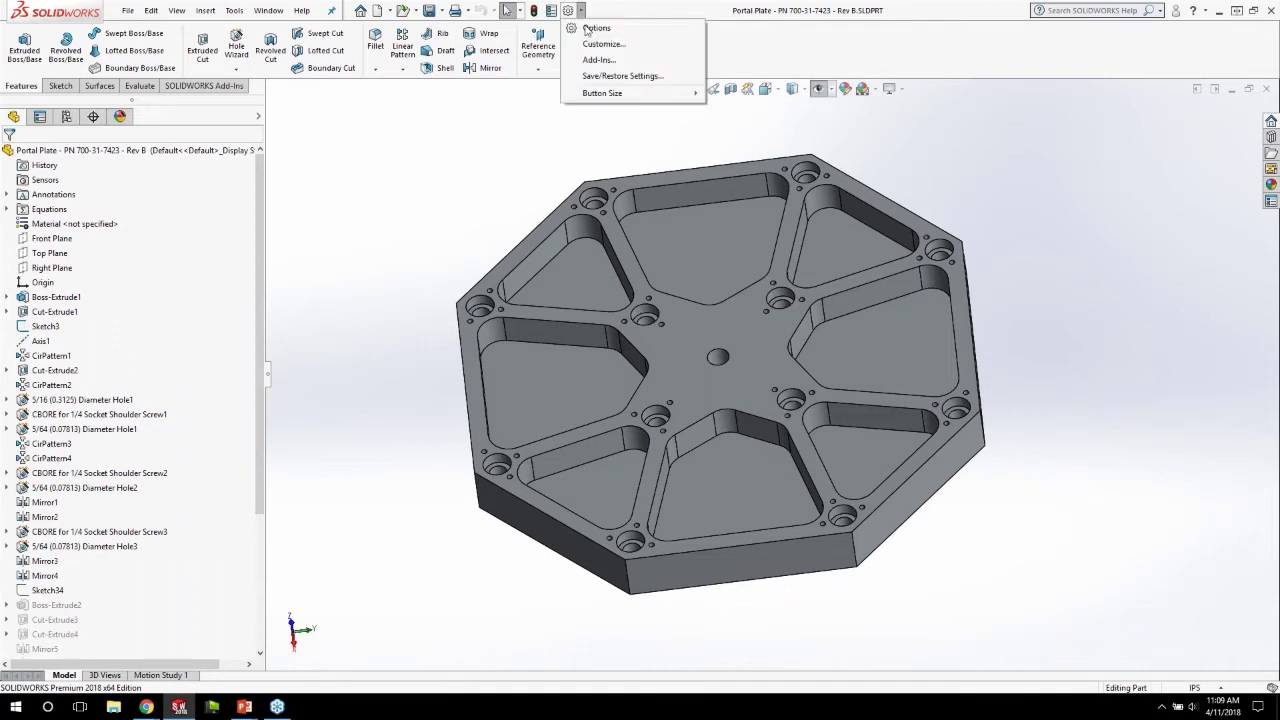
{"action": "left_click", "coordinate": [596, 60]}
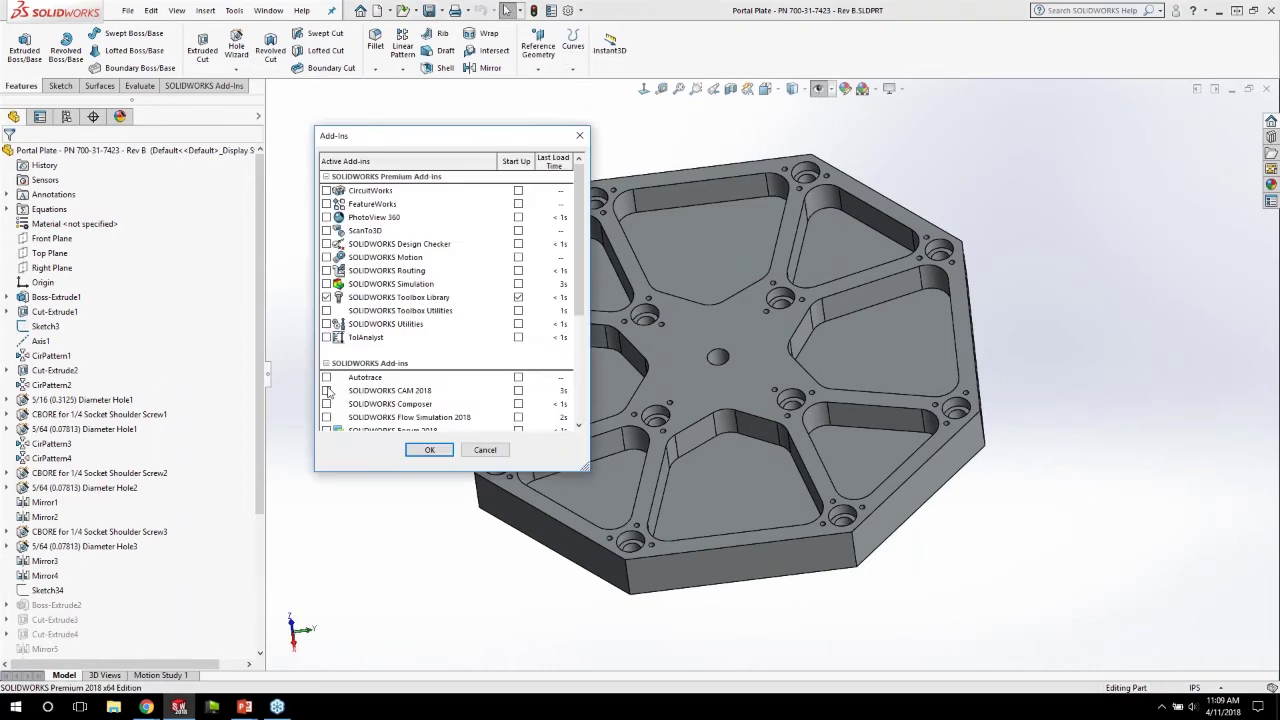
{"action": "left_click", "coordinate": [326, 390]}
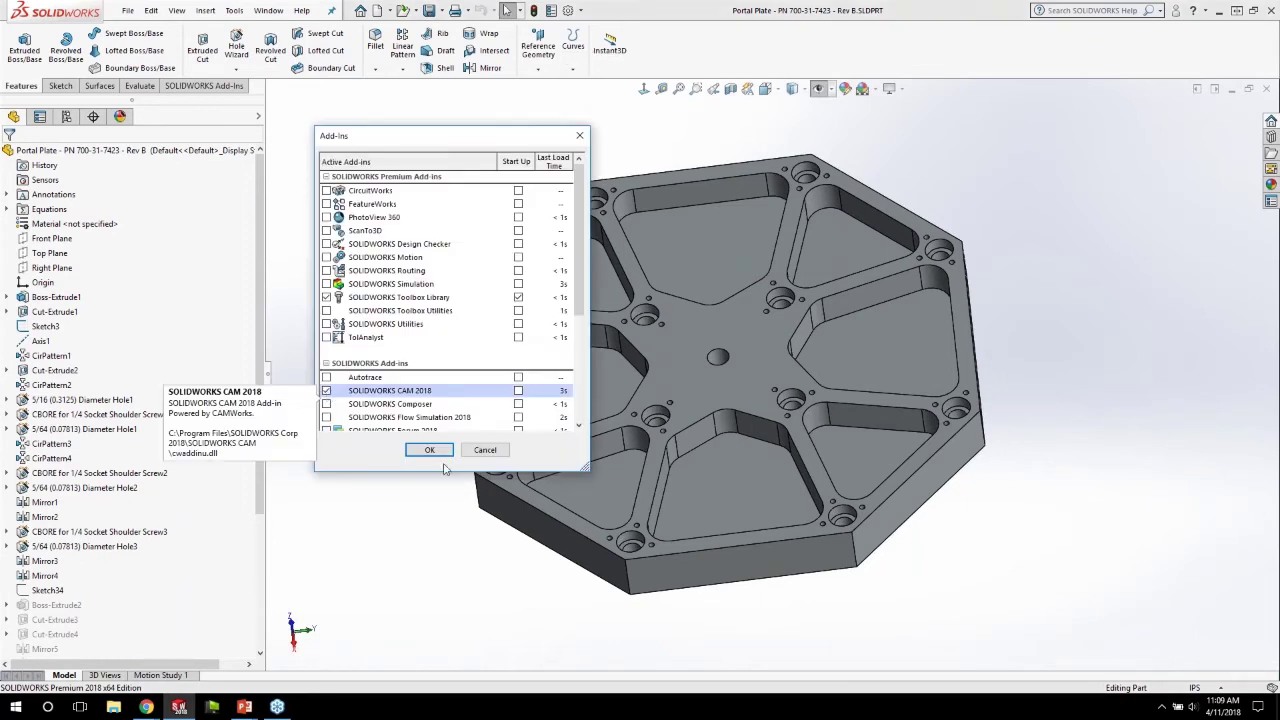
{"action": "left_click", "coordinate": [518, 390]}
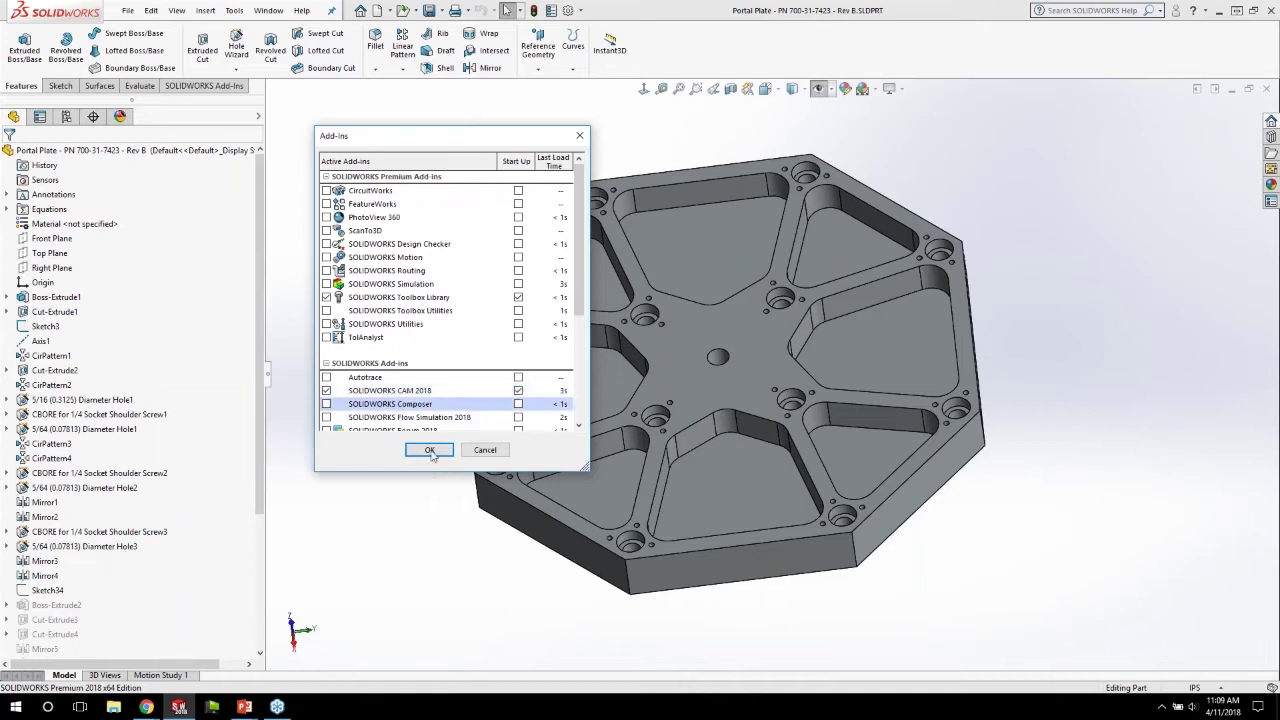
{"action": "left_click", "coordinate": [430, 451]}
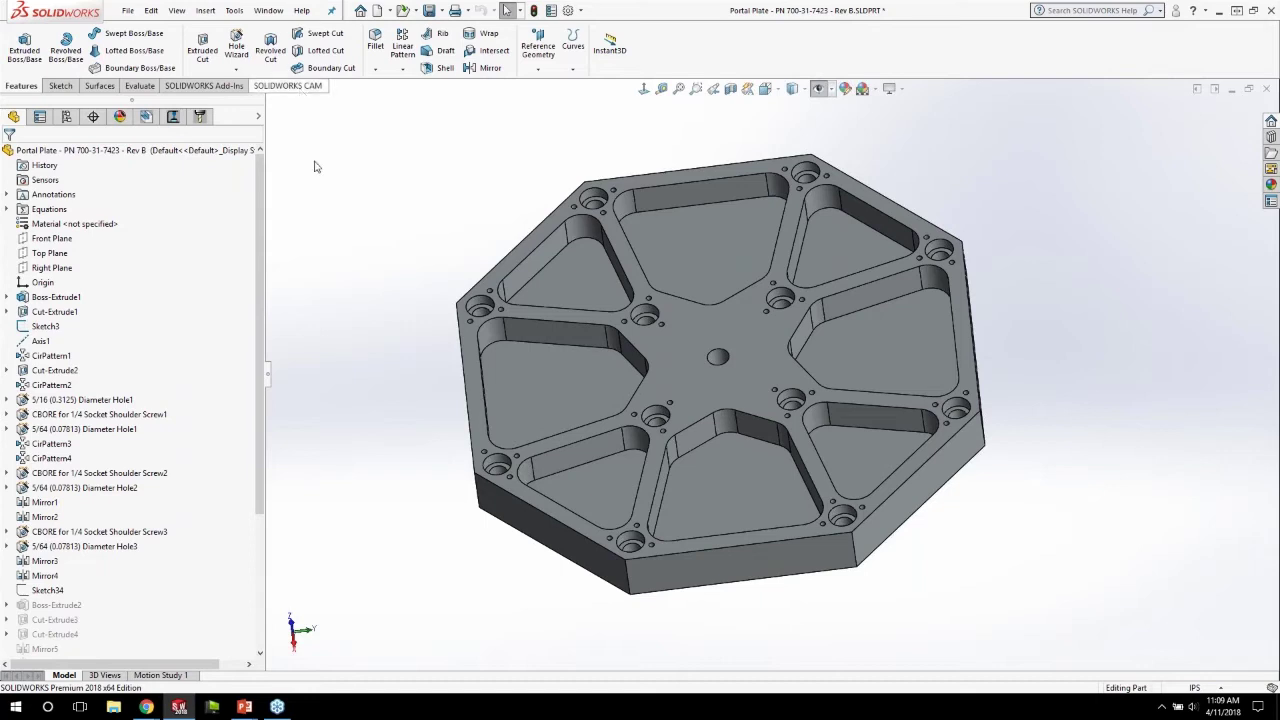
Step: Examine the SOLIDWORKS CAM feature, operation and tools trees, compare them with the part's design tree, and return to the CAM feature tree
{"action": "left_click", "coordinate": [290, 86]}
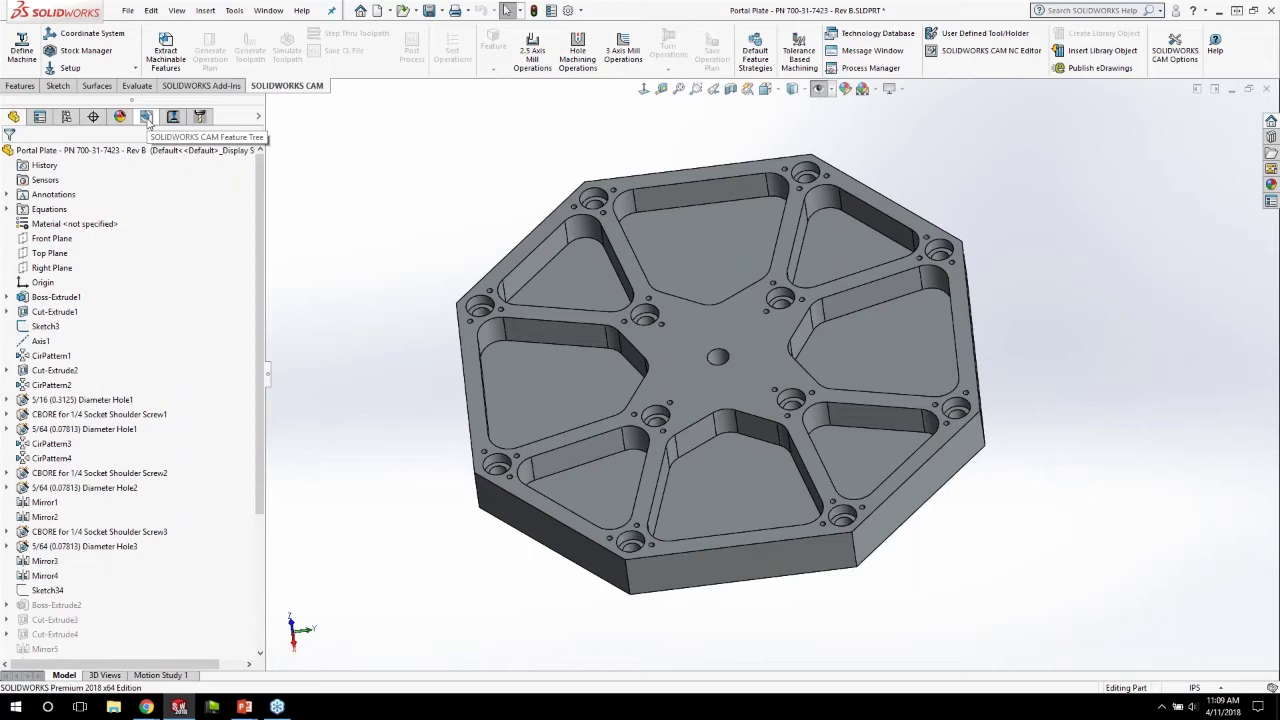
{"action": "left_click", "coordinate": [173, 117]}
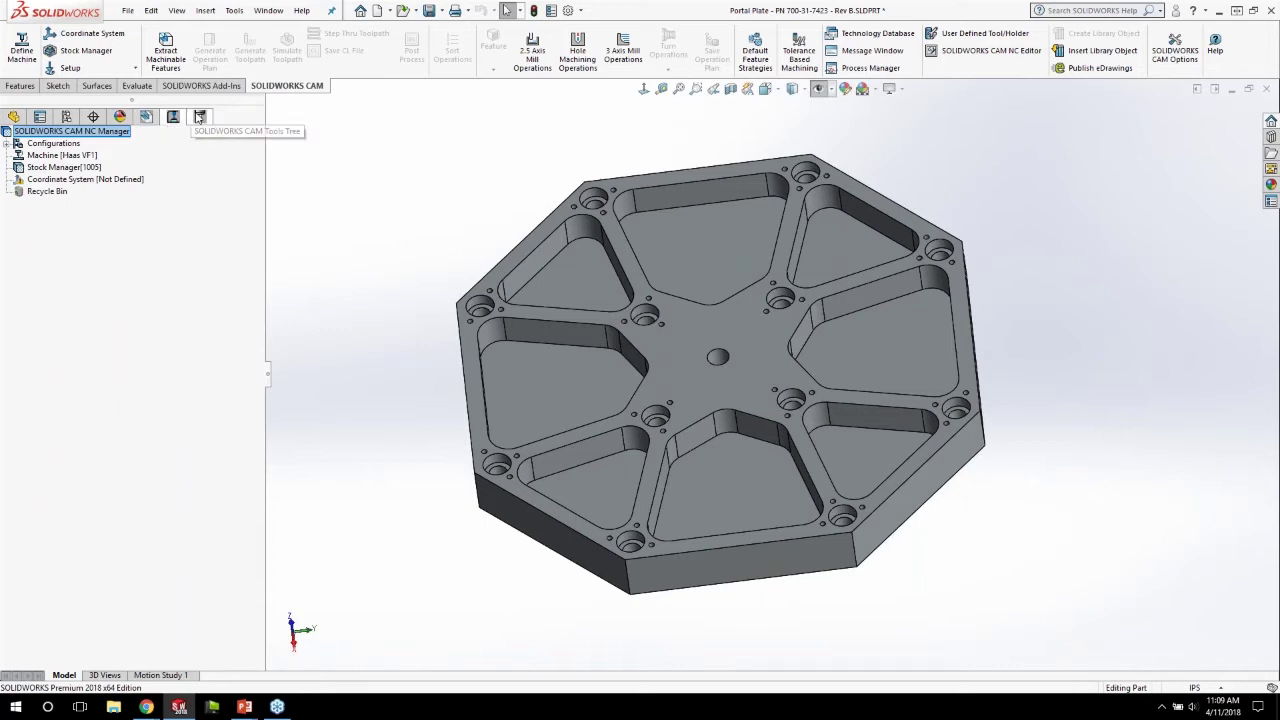
{"action": "left_click", "coordinate": [146, 117]}
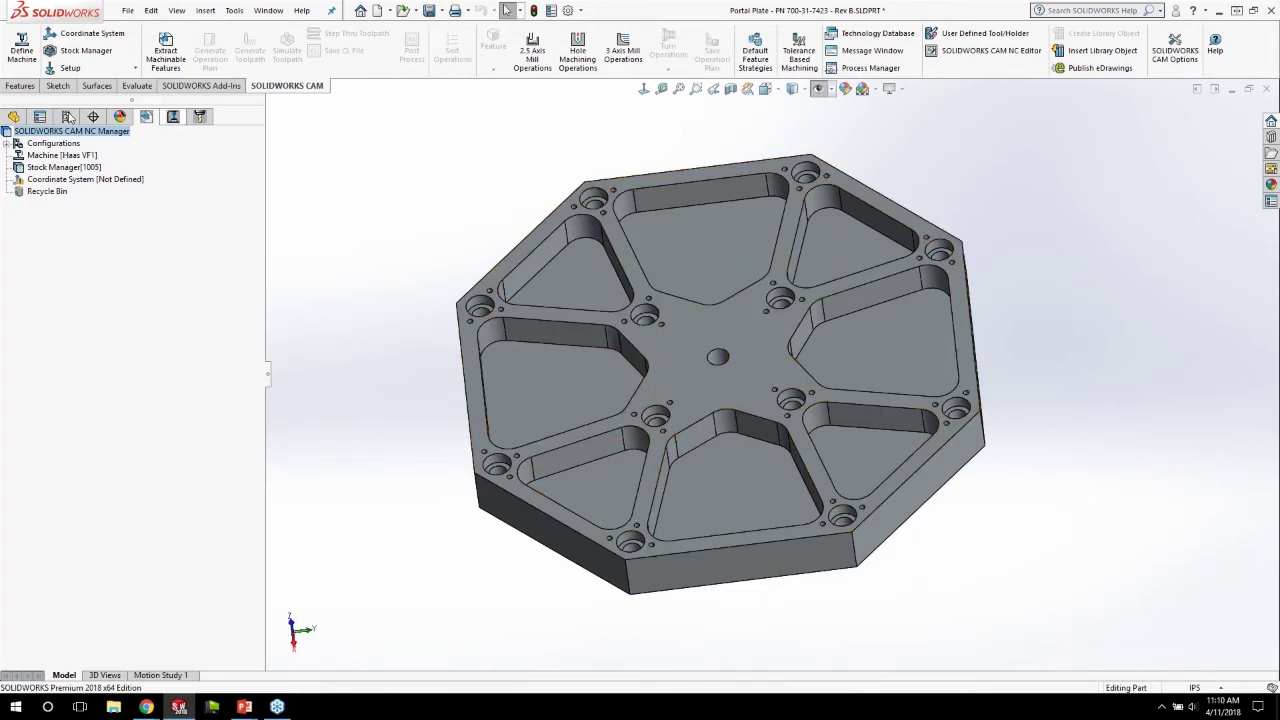
{"action": "left_click", "coordinate": [13, 117]}
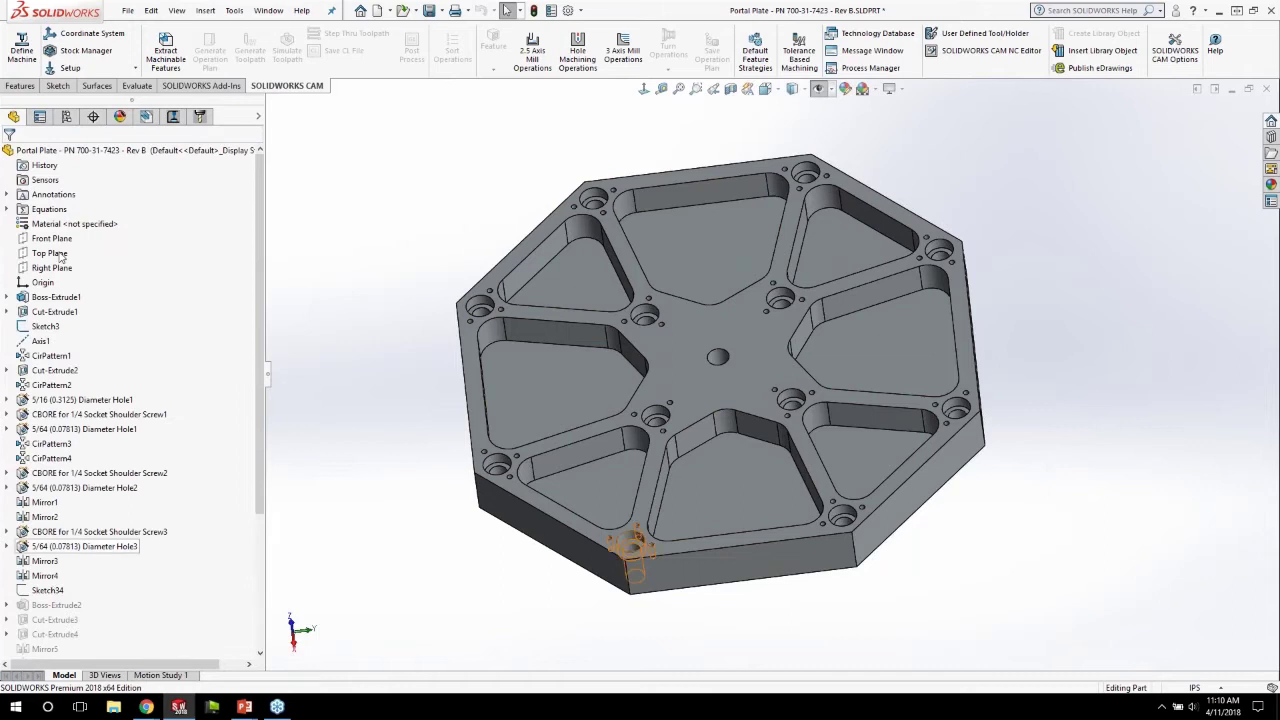
{"action": "left_click", "coordinate": [146, 116]}
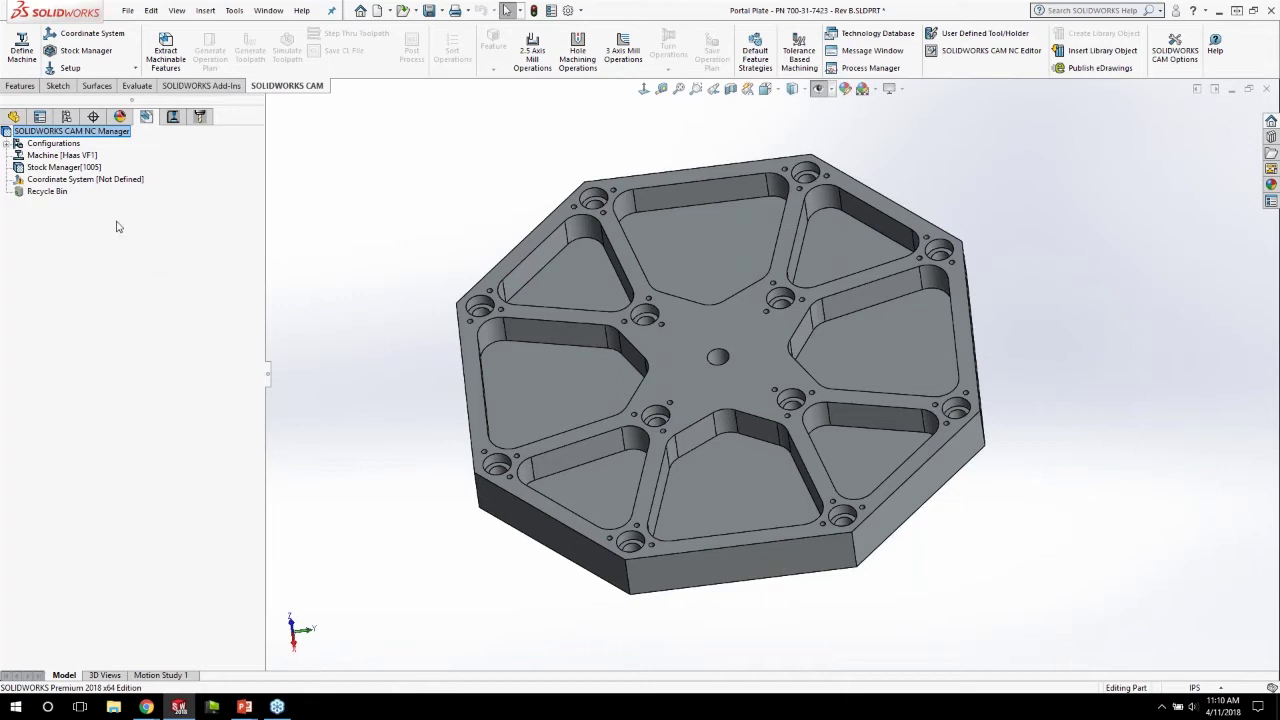
{"action": "left_click", "coordinate": [174, 118]}
{"action": "left_click", "coordinate": [200, 118]}
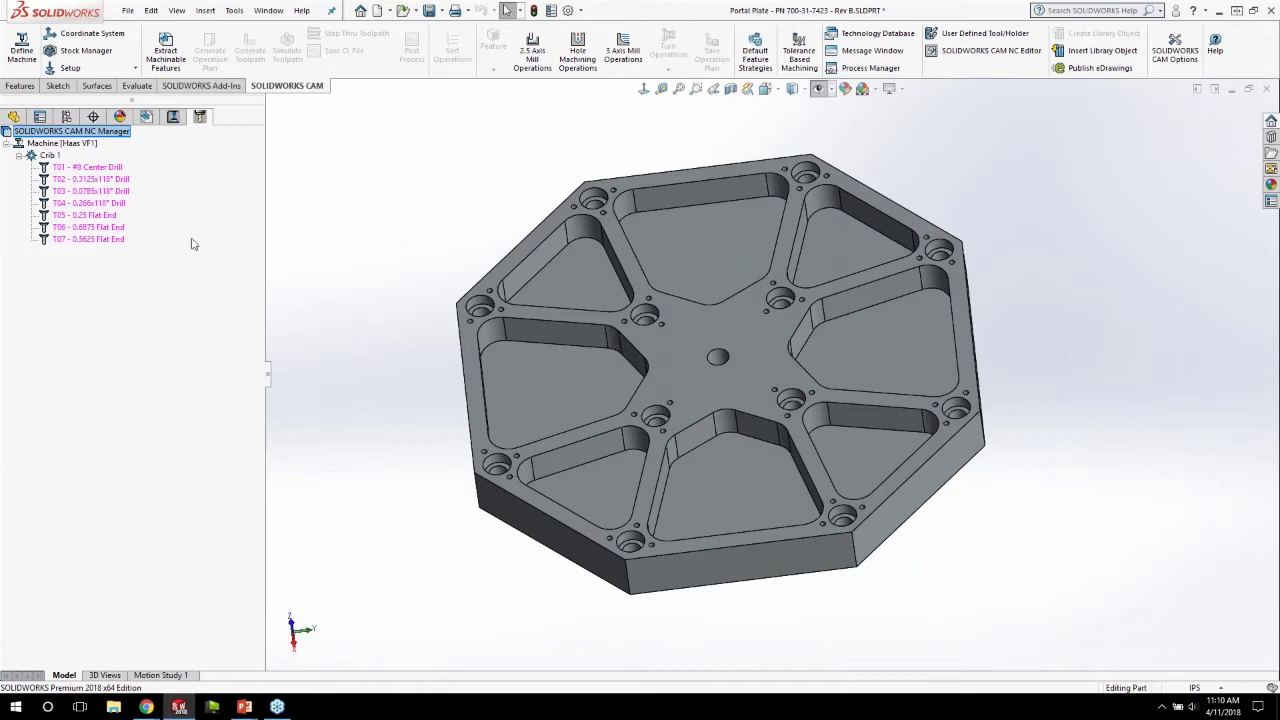
{"action": "left_click", "coordinate": [146, 116]}
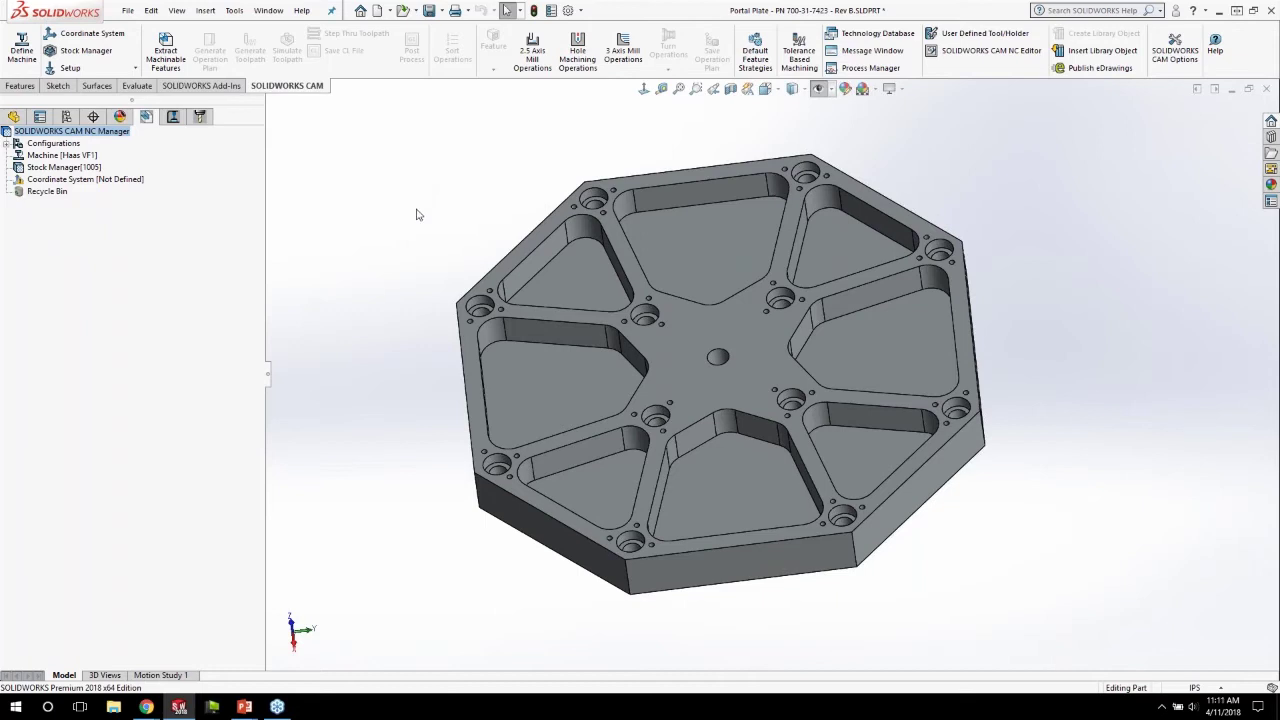
{"action": "middle_click_drag", "start_coordinate": [435, 221], "coordinate": [466, 250]}
{"action": "scroll", "coordinate": [466, 250], "scroll_direction": "up", "scroll_amount": 1}
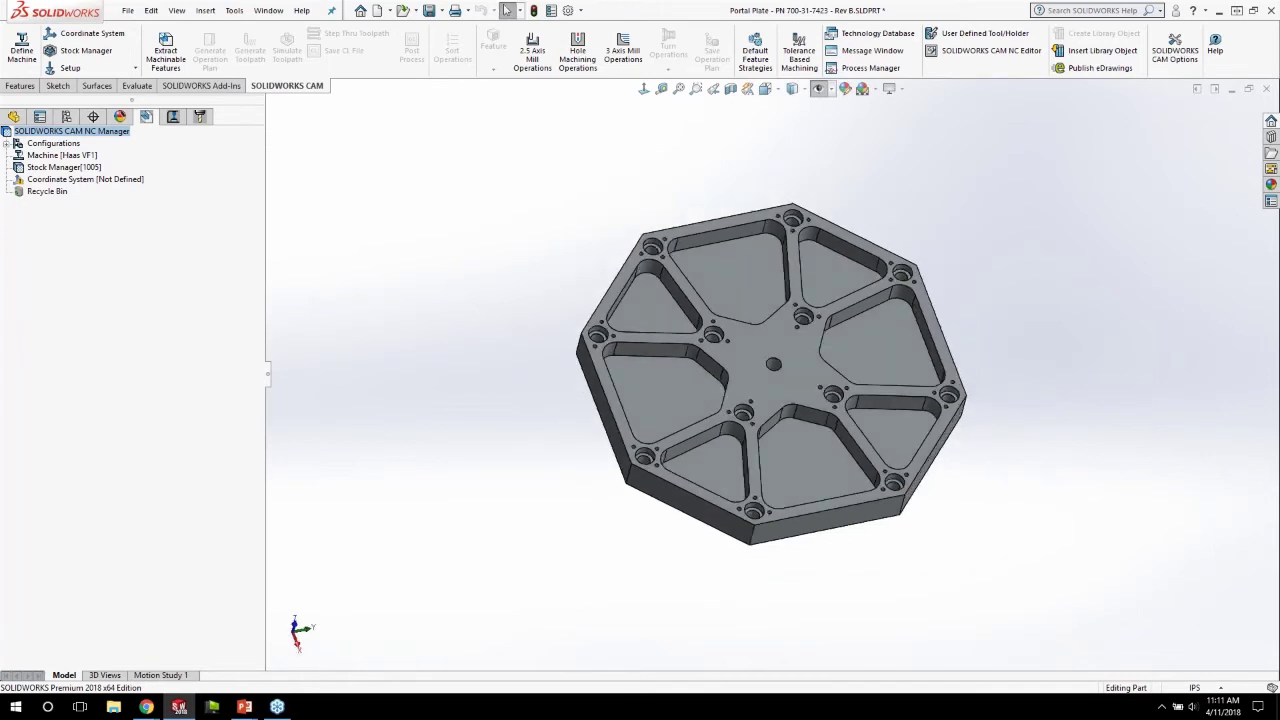
{"action": "middle_click_drag", "start_coordinate": [980, 345], "coordinate": [1030, 355]}
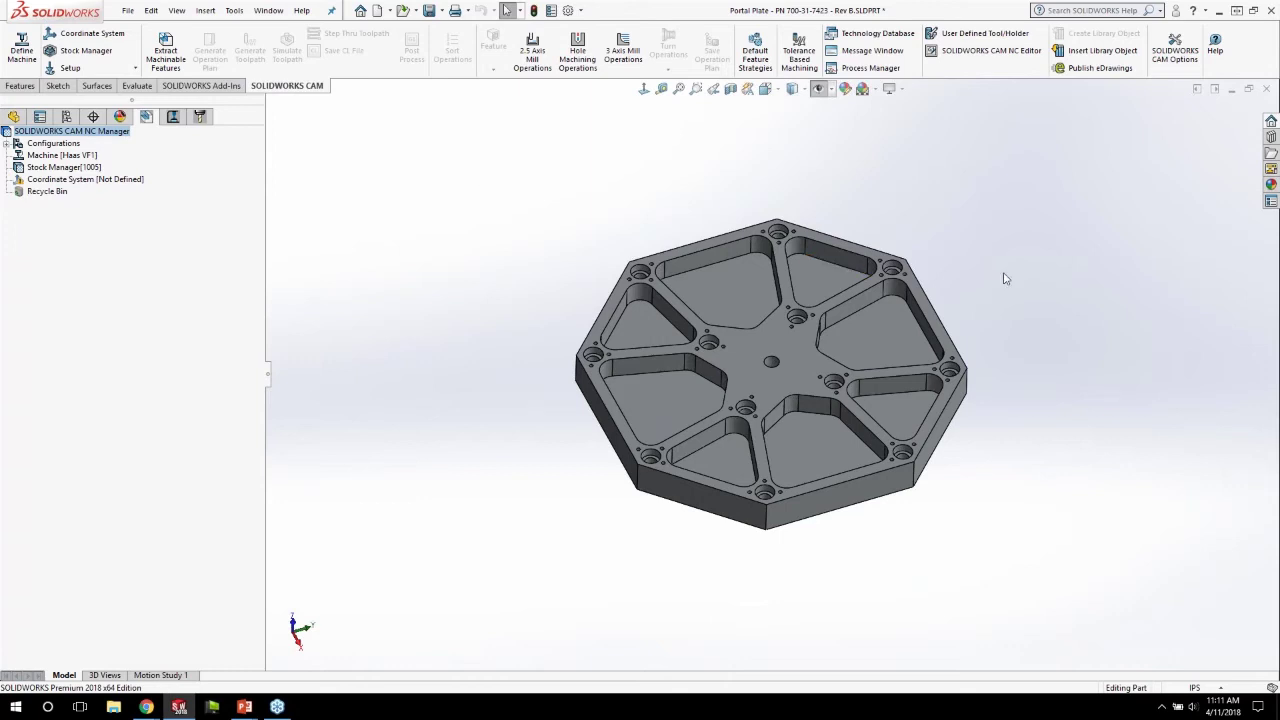
{"action": "key", "text": "Down"}
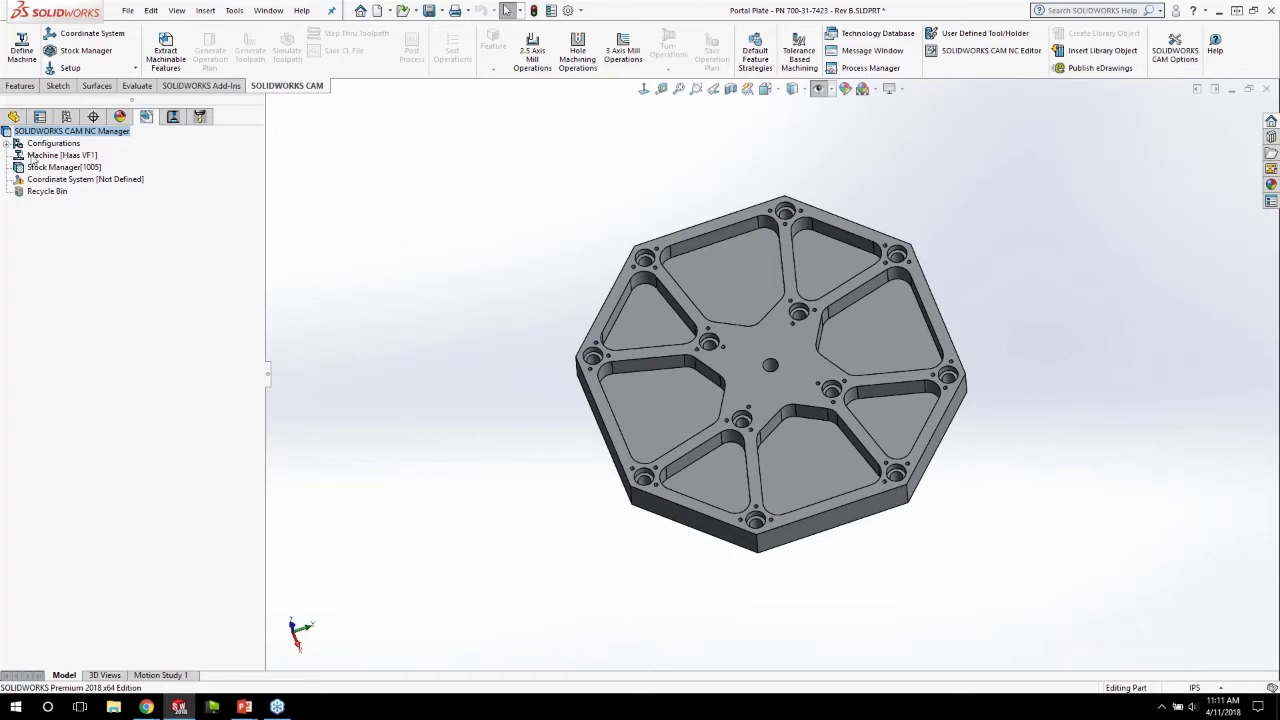
Step: Open the CAM machine definition and highlight Mill - Inch among the available mill machines
{"action": "left_click", "coordinate": [80, 156]}
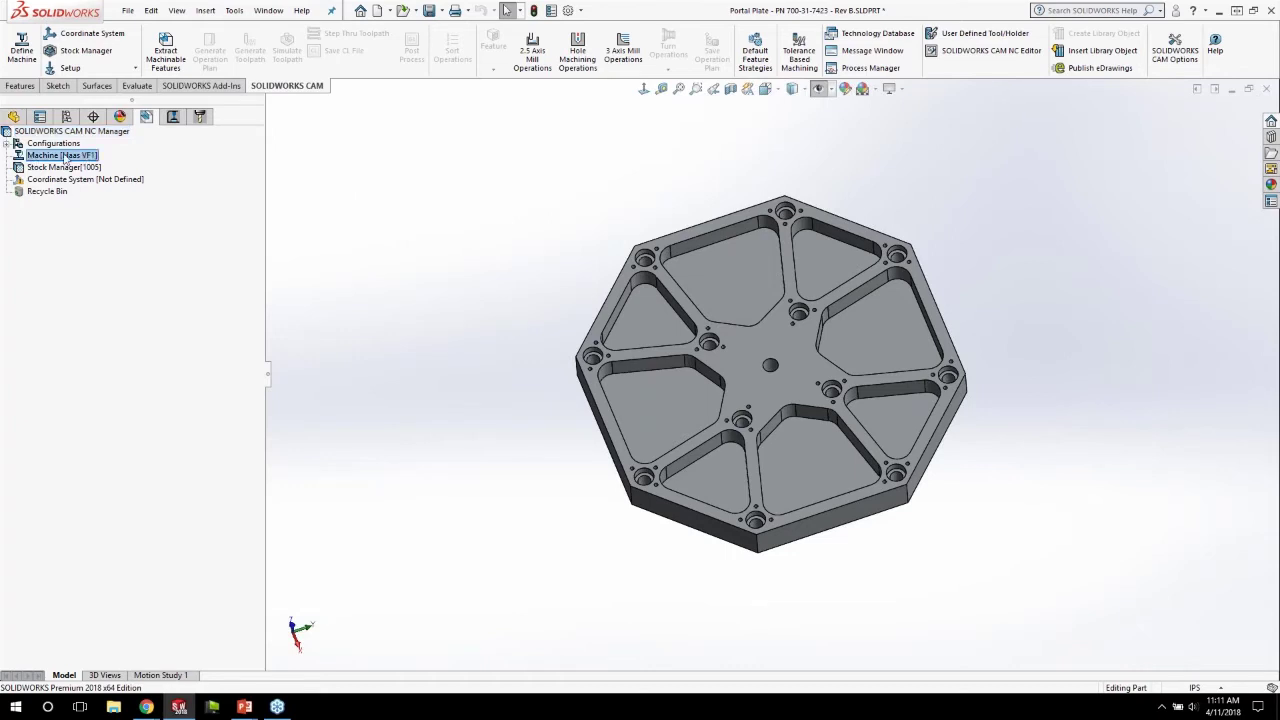
{"action": "double_click", "coordinate": [65, 156]}
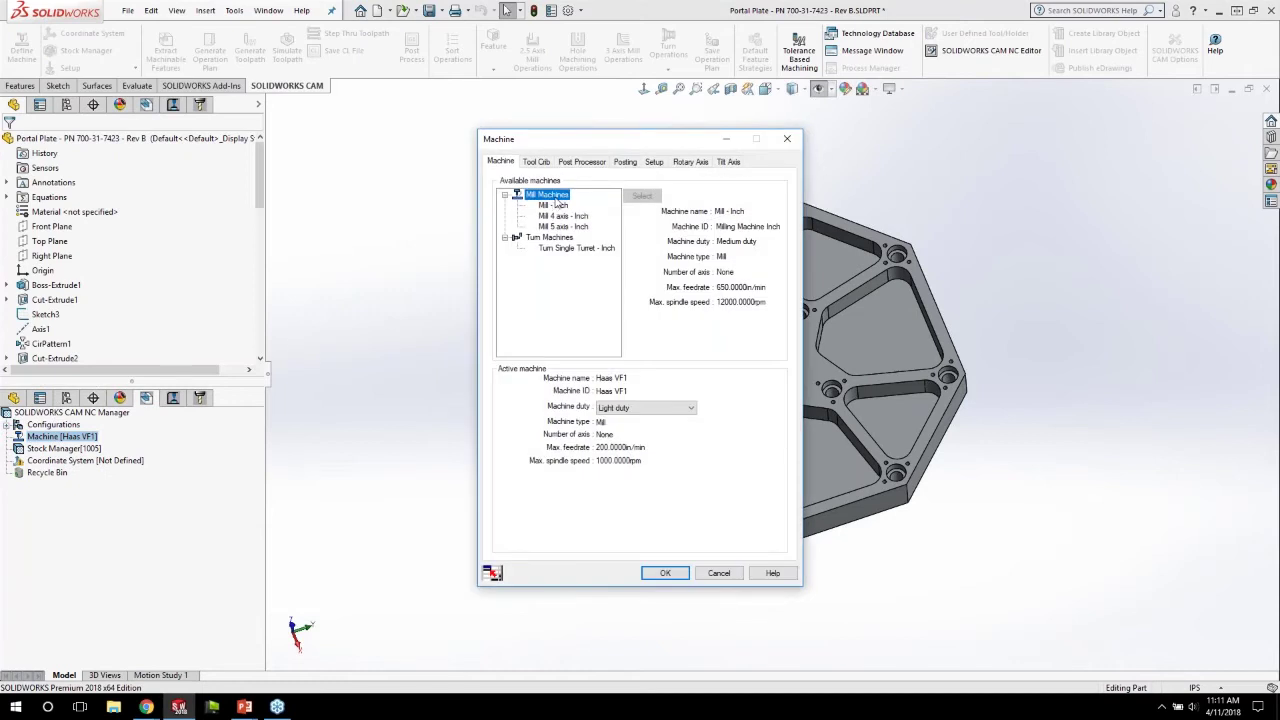
{"action": "left_click", "coordinate": [555, 205]}
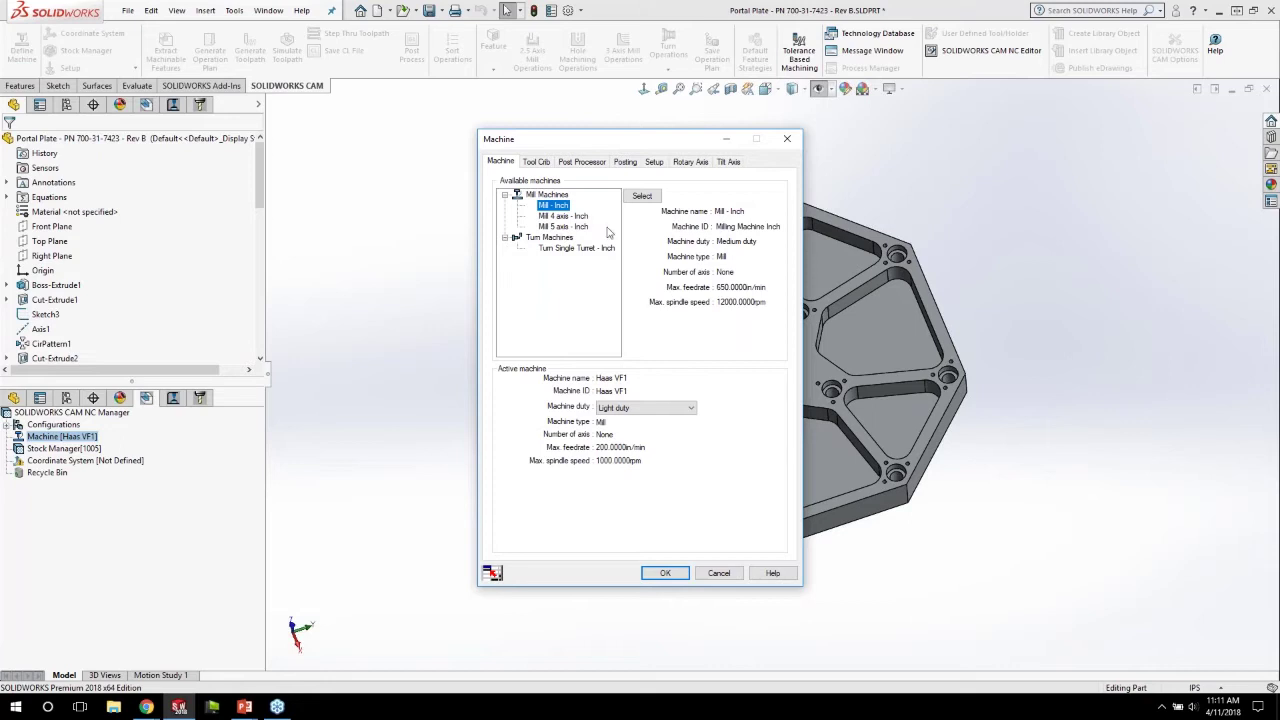
Step: Make Tool Crib 2 (Inch) the active tool crib, with tool crib priority and use of tool crib tools only
{"action": "left_click", "coordinate": [537, 162]}
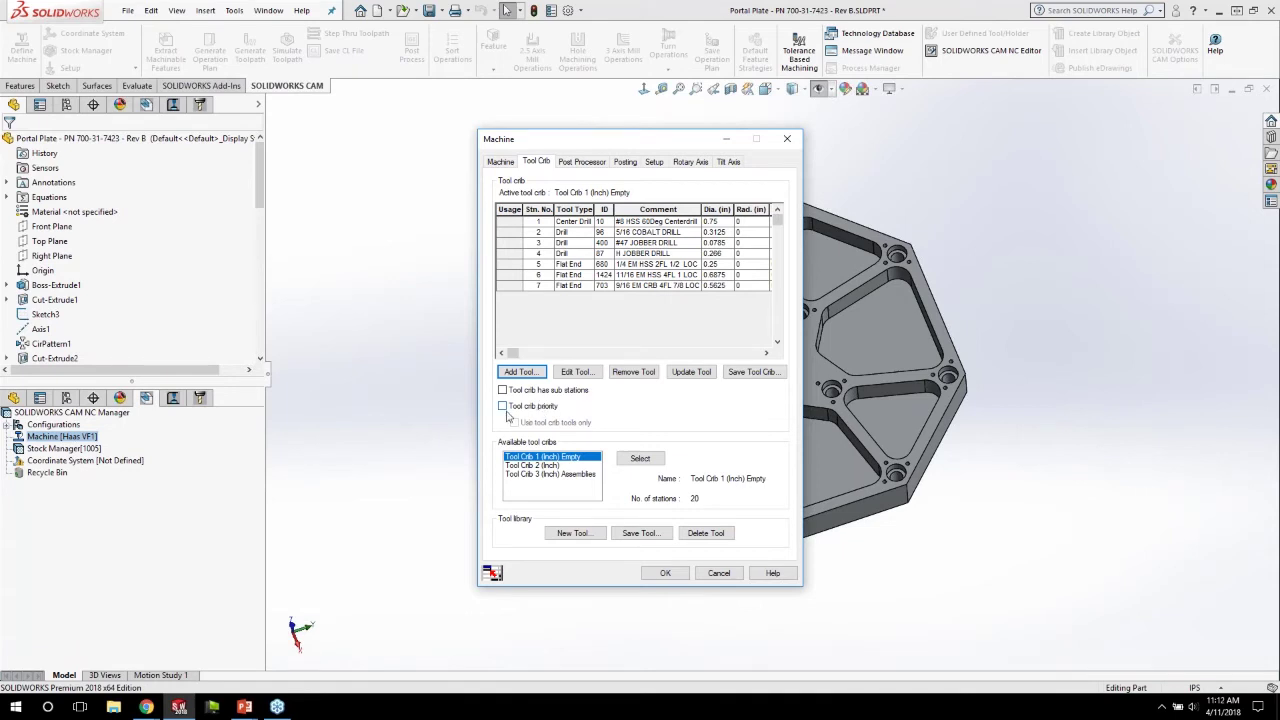
{"action": "left_click", "coordinate": [545, 466]}
{"action": "left_click", "coordinate": [650, 461]}
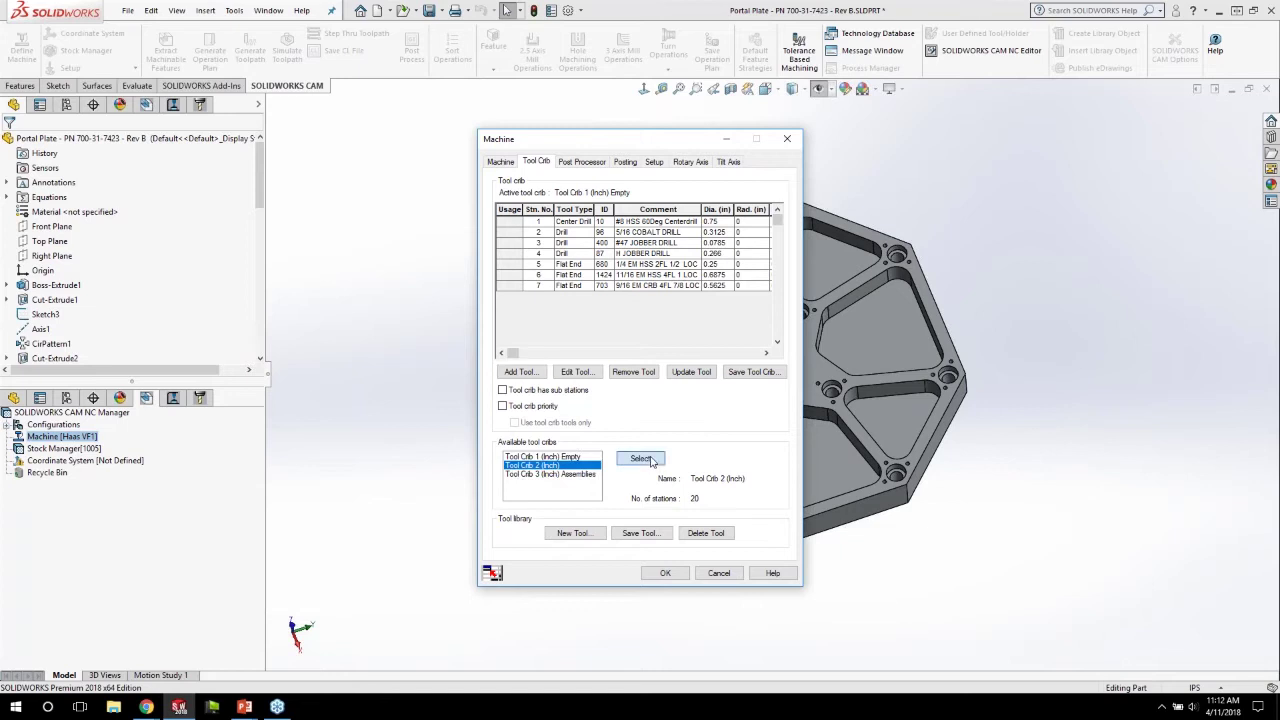
{"action": "left_click", "coordinate": [553, 407]}
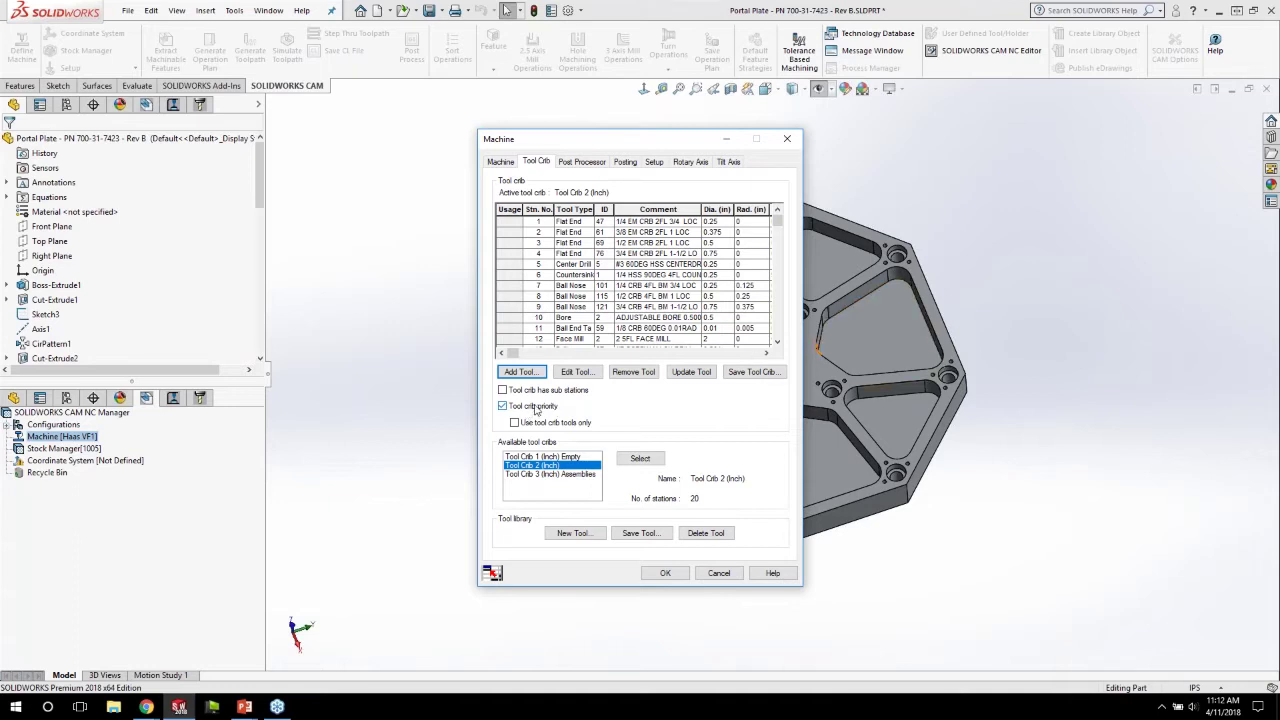
{"action": "left_click", "coordinate": [525, 425]}
Step: Browse the machine's available mill post processors, from the M3AXIS-TUTORIAL entry down to the Haas and Mazak posts
{"action": "left_click", "coordinate": [594, 163]}
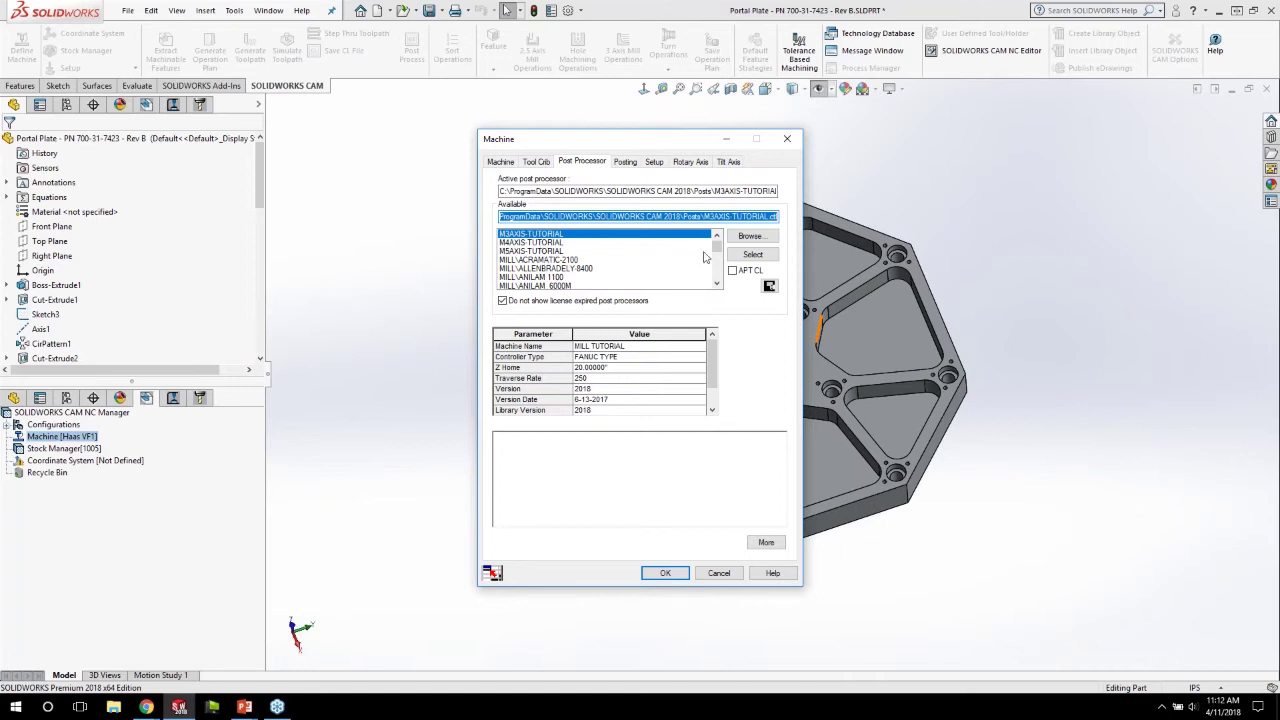
{"action": "mouse_move", "coordinate": [717, 250]}
{"action": "left_mouse_down"}
{"action": "mouse_move", "coordinate": [719, 282]}
{"action": "mouse_move", "coordinate": [718, 263]}
{"action": "left_mouse_up"}
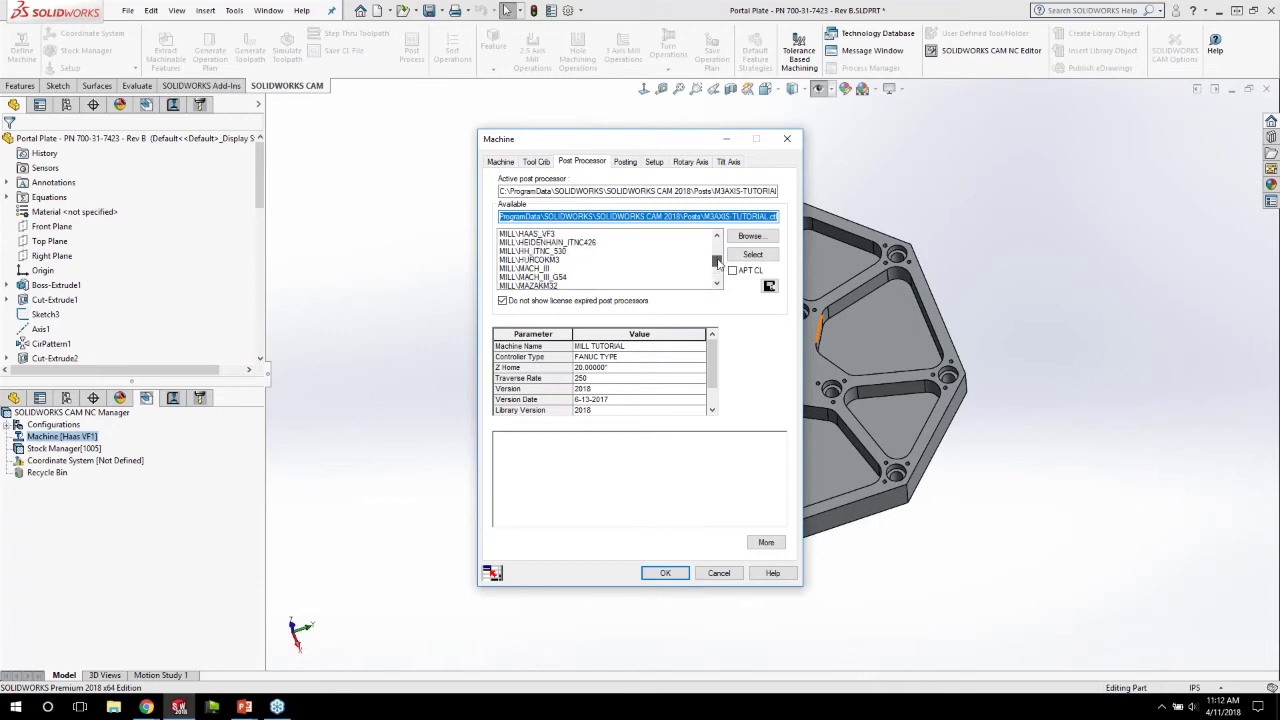
{"action": "scroll", "coordinate": [540, 242], "scroll_direction": "up", "scroll_amount": 1}
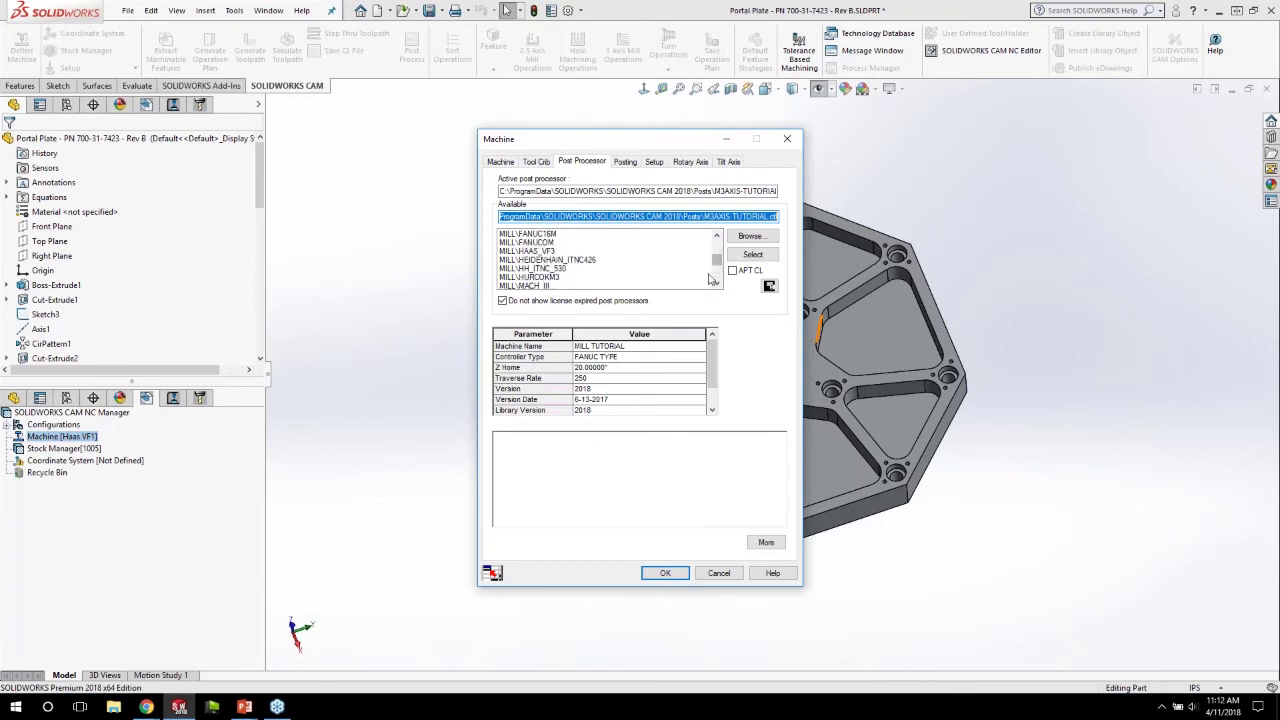
{"action": "left_click_drag", "start_coordinate": [716, 263], "coordinate": [724, 232]}
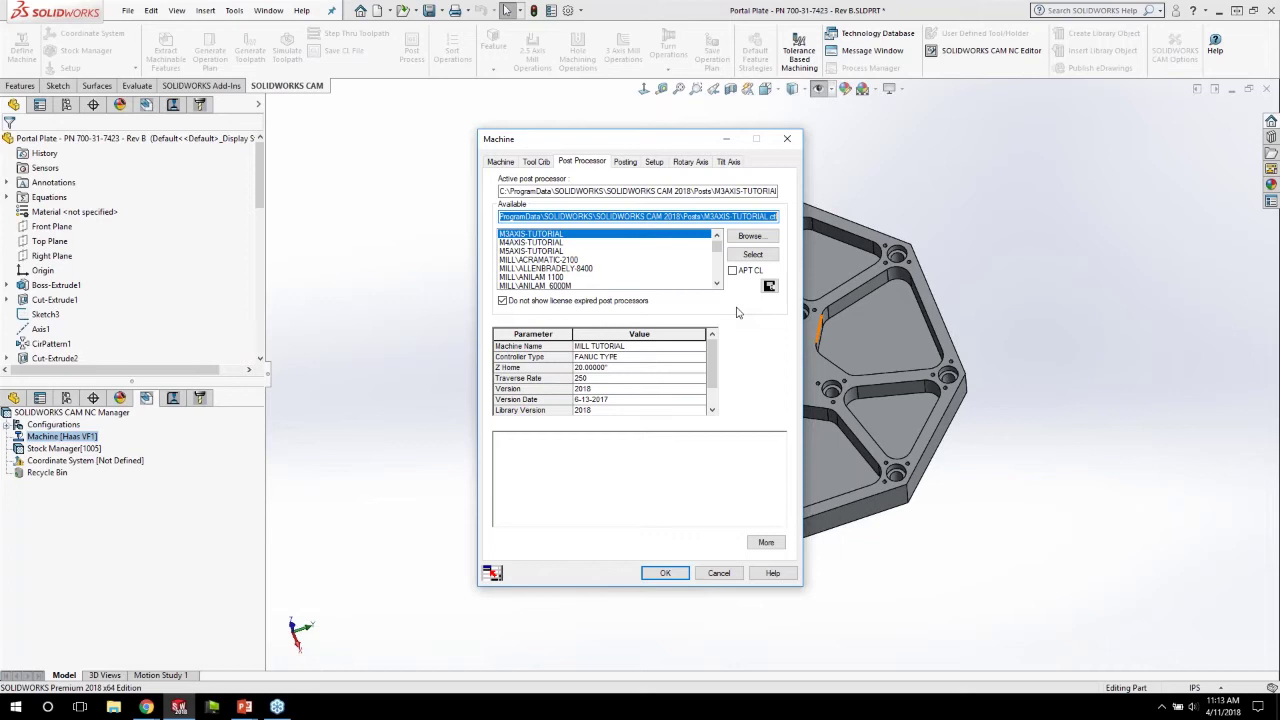
Step: Switch to the UPG desktop app, CAMWorks Universal Post
{"action": "key", "text": "super"}
{"action": "type", "text": "upg"}
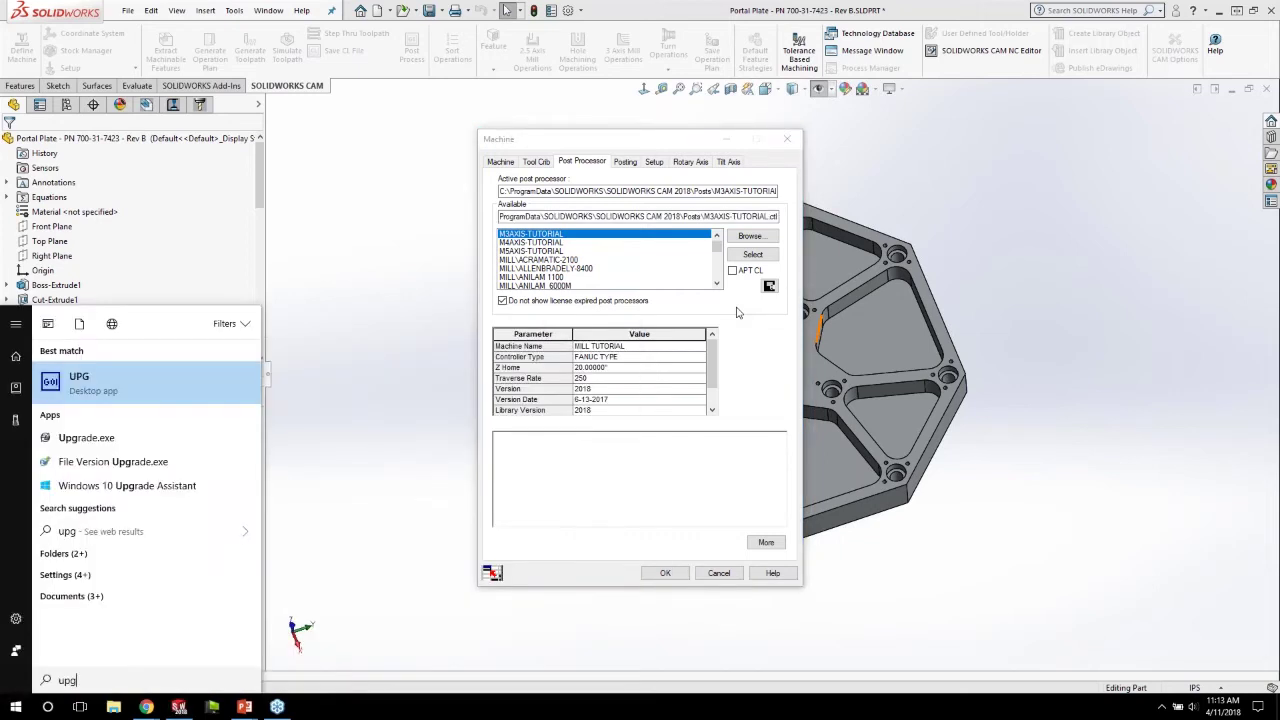
{"action": "key", "text": "Return"}
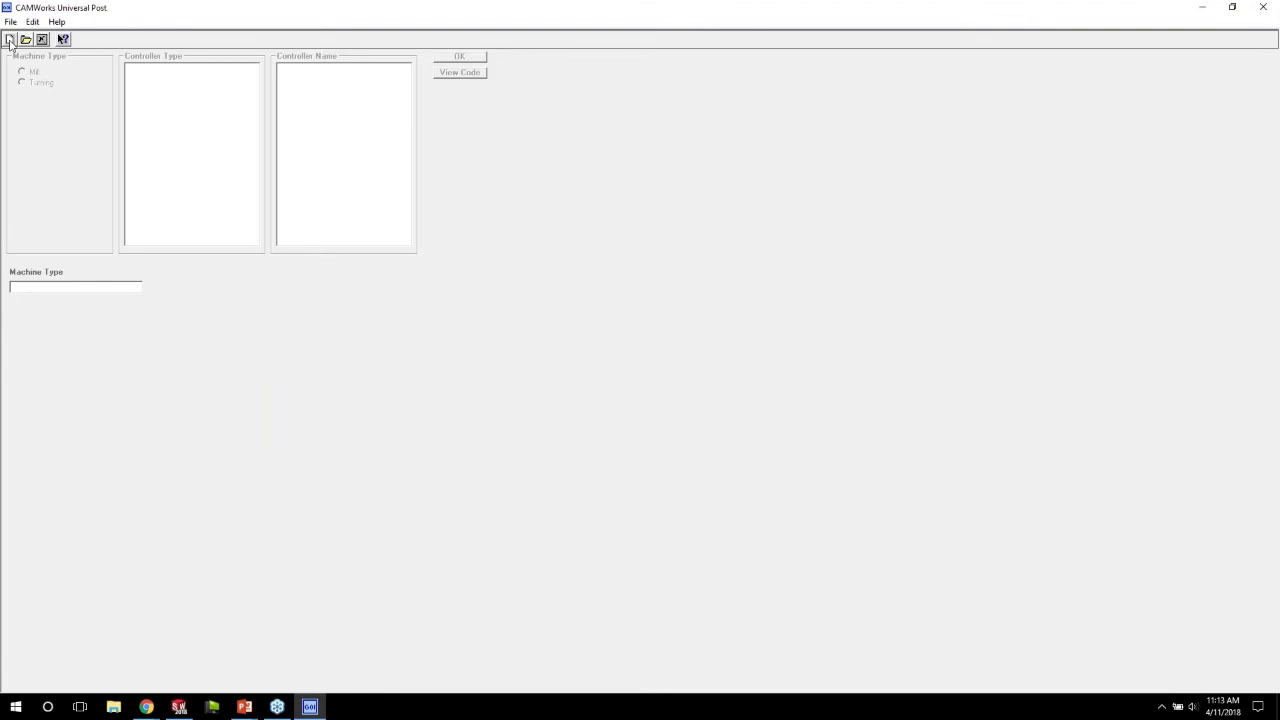
Step: Start a new mill post based on the Generic Fanuc controller and display its Drill/Tap settings
{"action": "left_click", "coordinate": [10, 40]}
{"action": "left_click", "coordinate": [22, 71]}
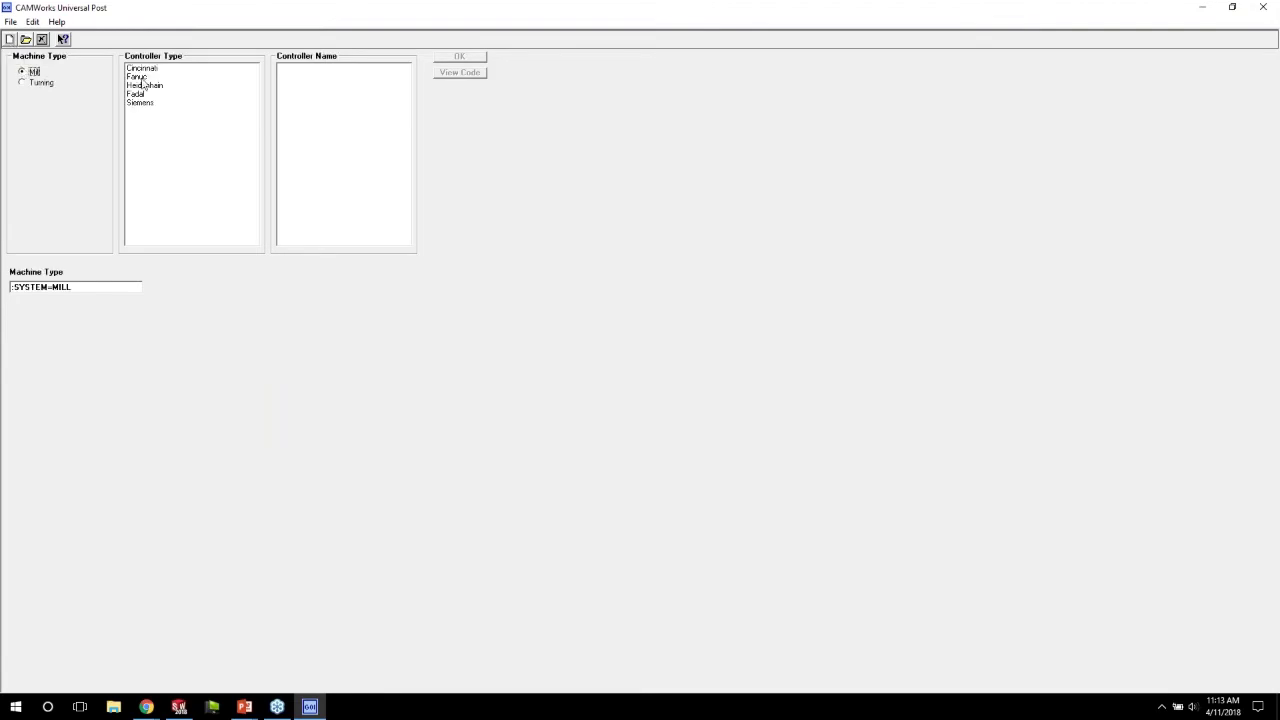
{"action": "left_click", "coordinate": [140, 77]}
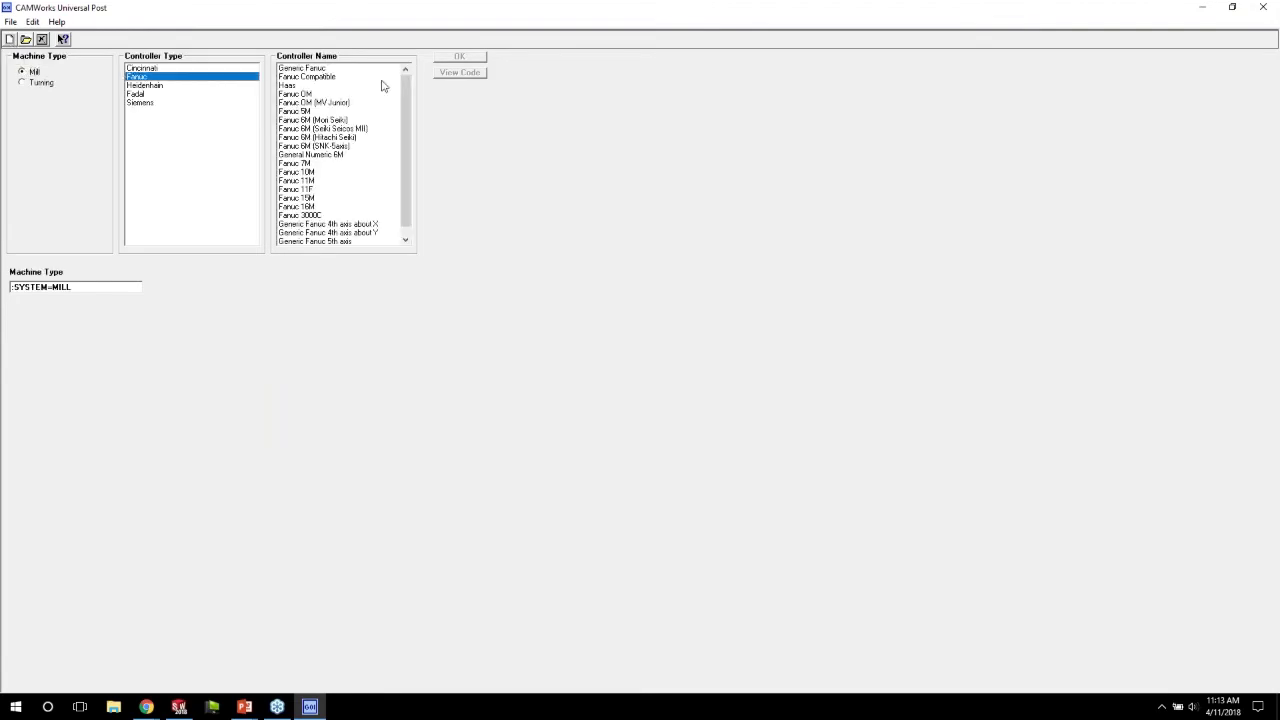
{"action": "left_click", "coordinate": [312, 68]}
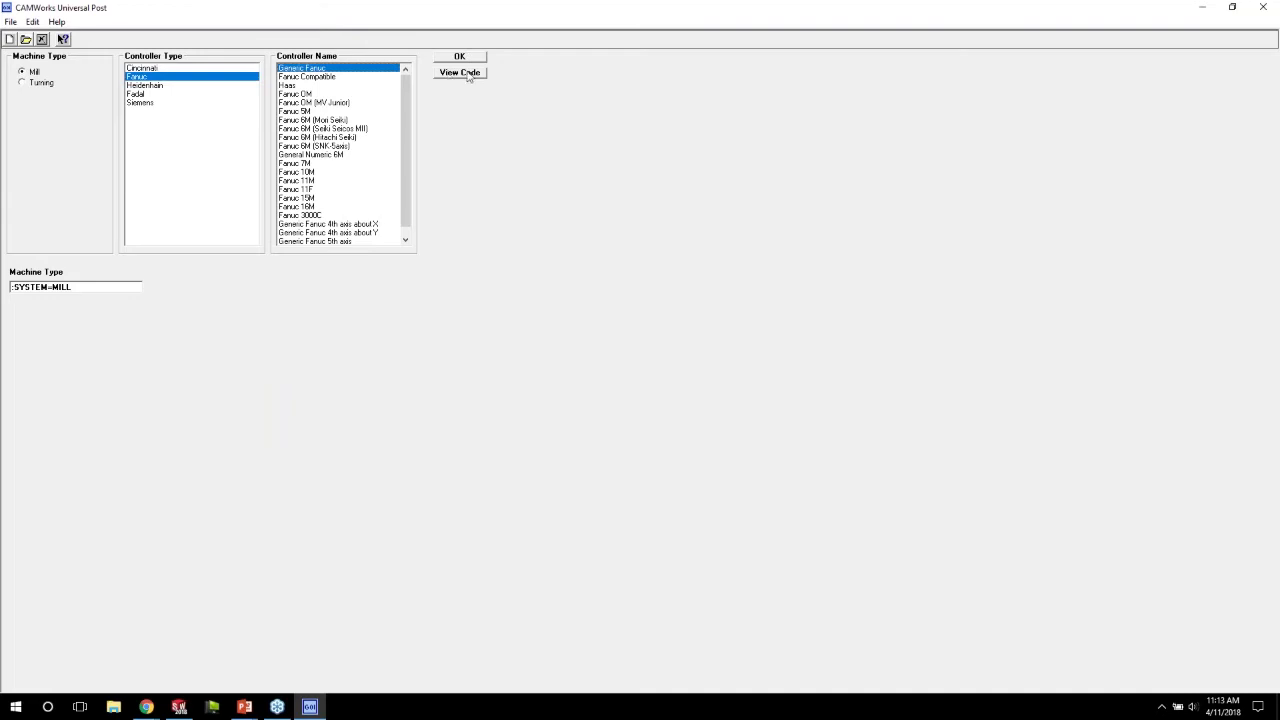
{"action": "left_click", "coordinate": [468, 77]}
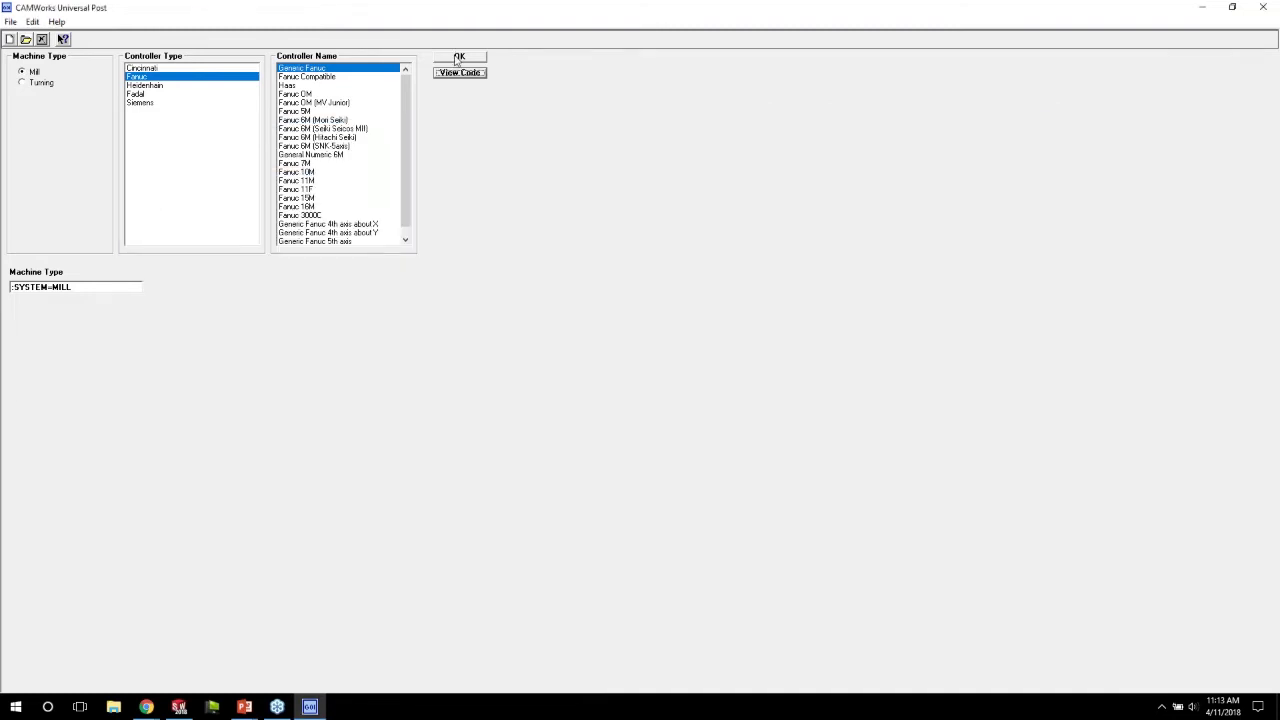
{"action": "left_click", "coordinate": [458, 57]}
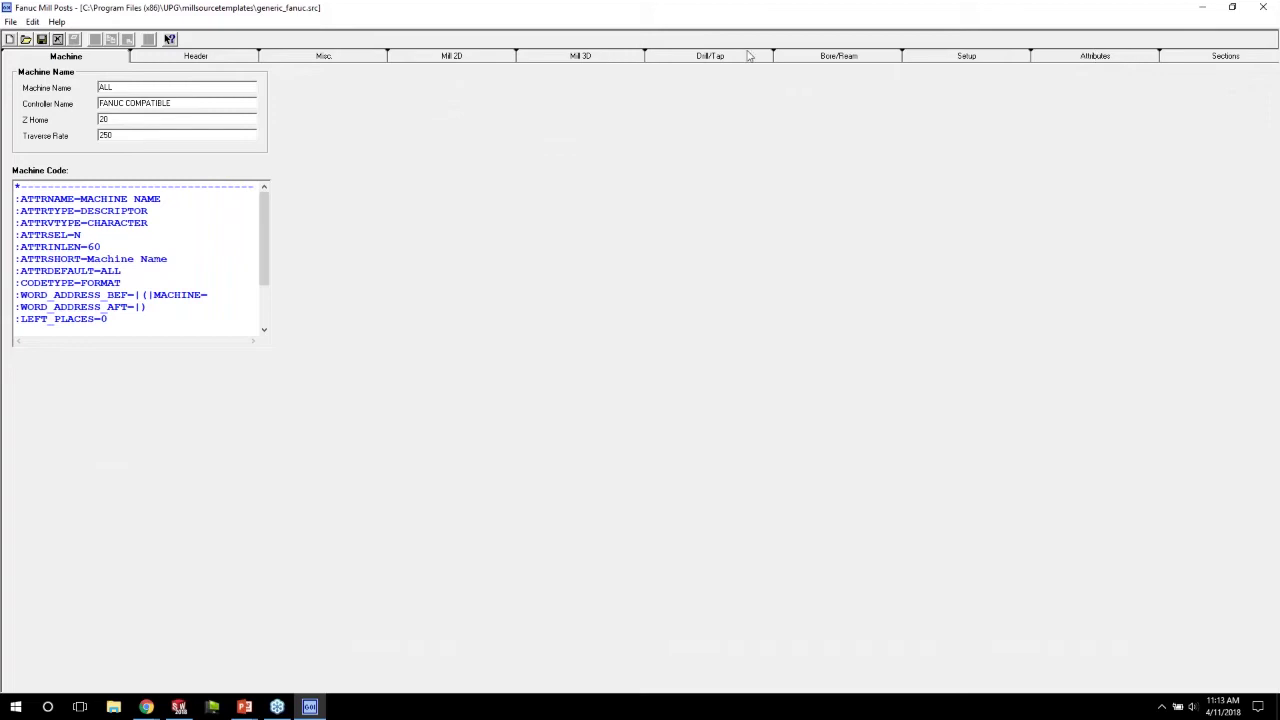
{"action": "left_click", "coordinate": [749, 56]}
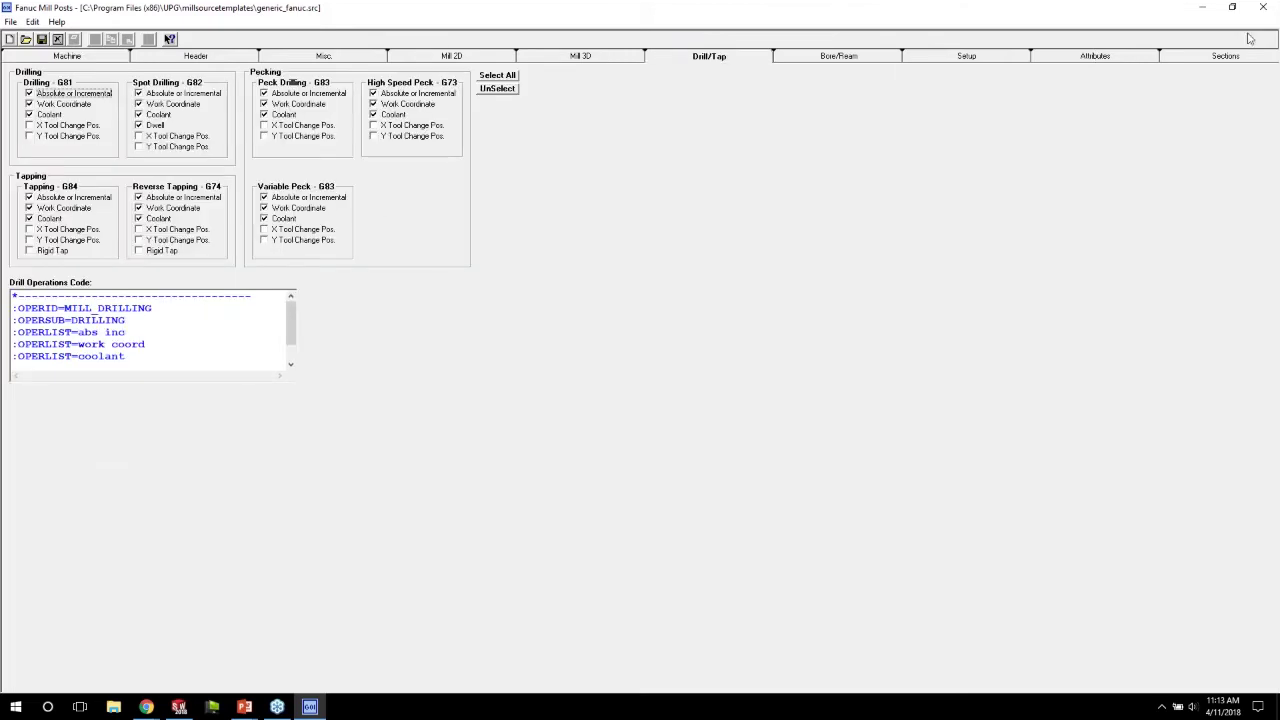
Step: Close the generic Fanuc mill post without saving its changes and return to the machine selection settings
{"action": "left_click", "coordinate": [1263, 7]}
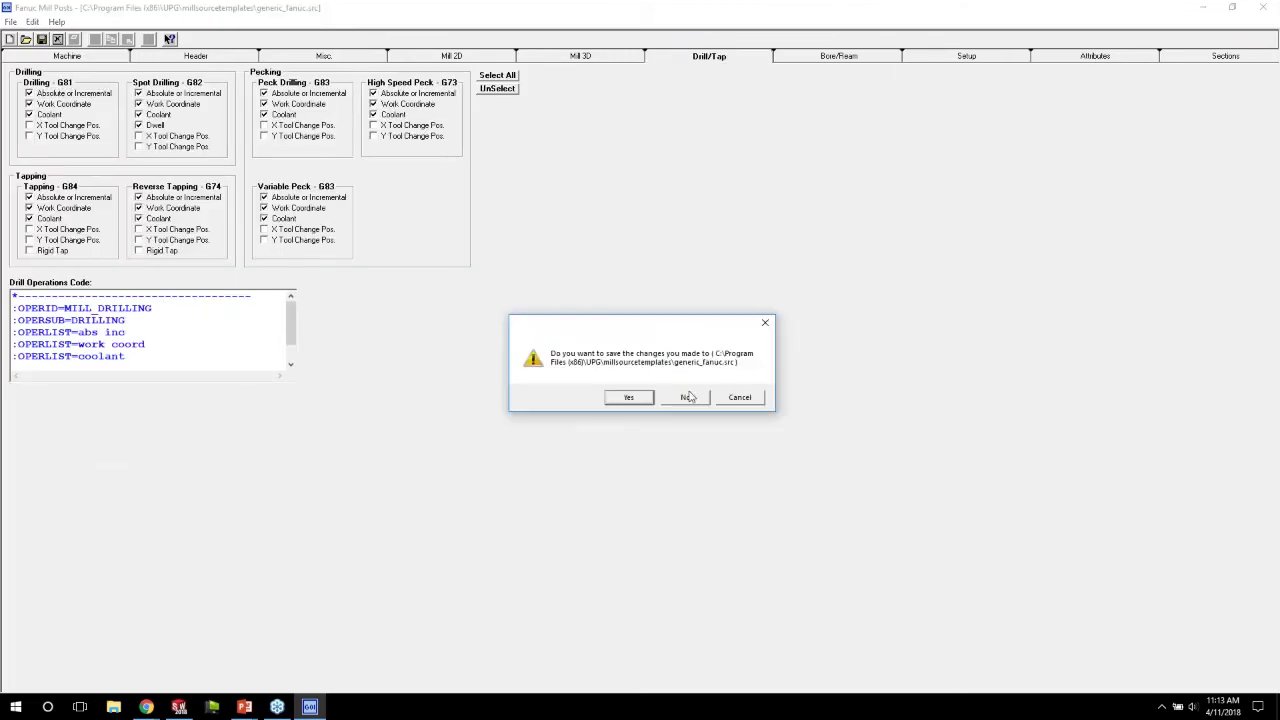
{"action": "left_click", "coordinate": [688, 397]}
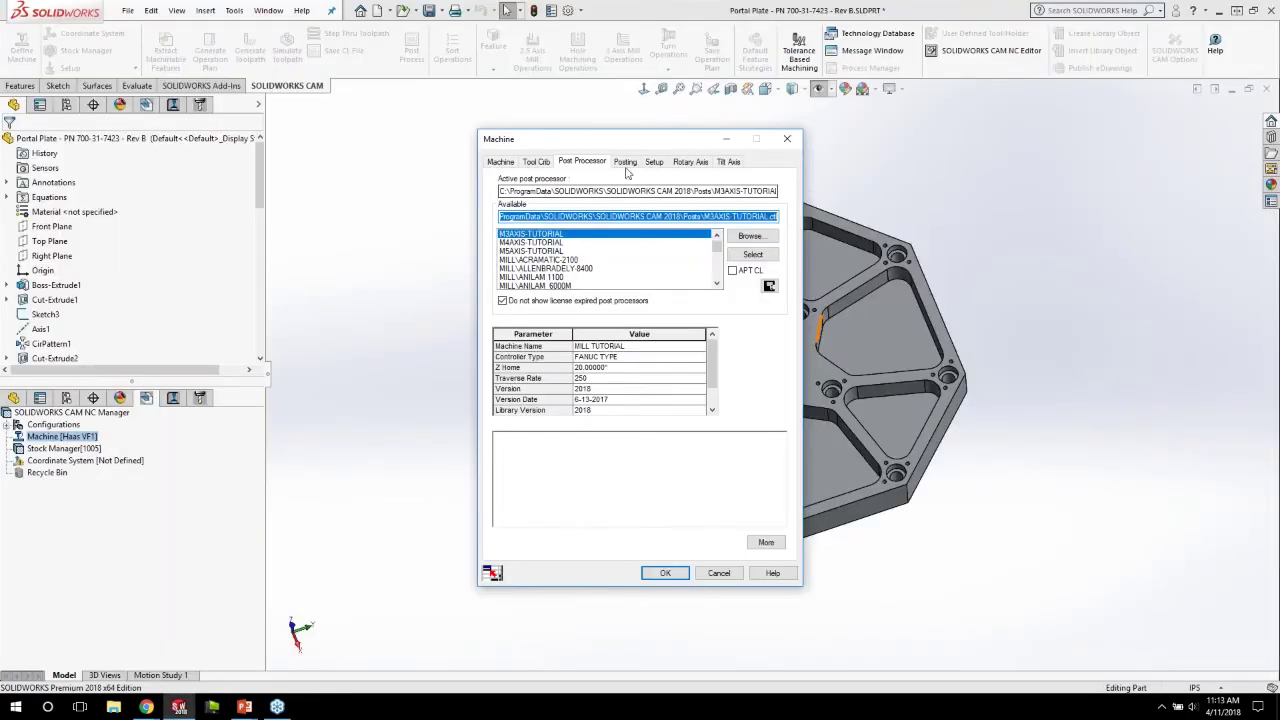
{"action": "left_click", "coordinate": [503, 163]}
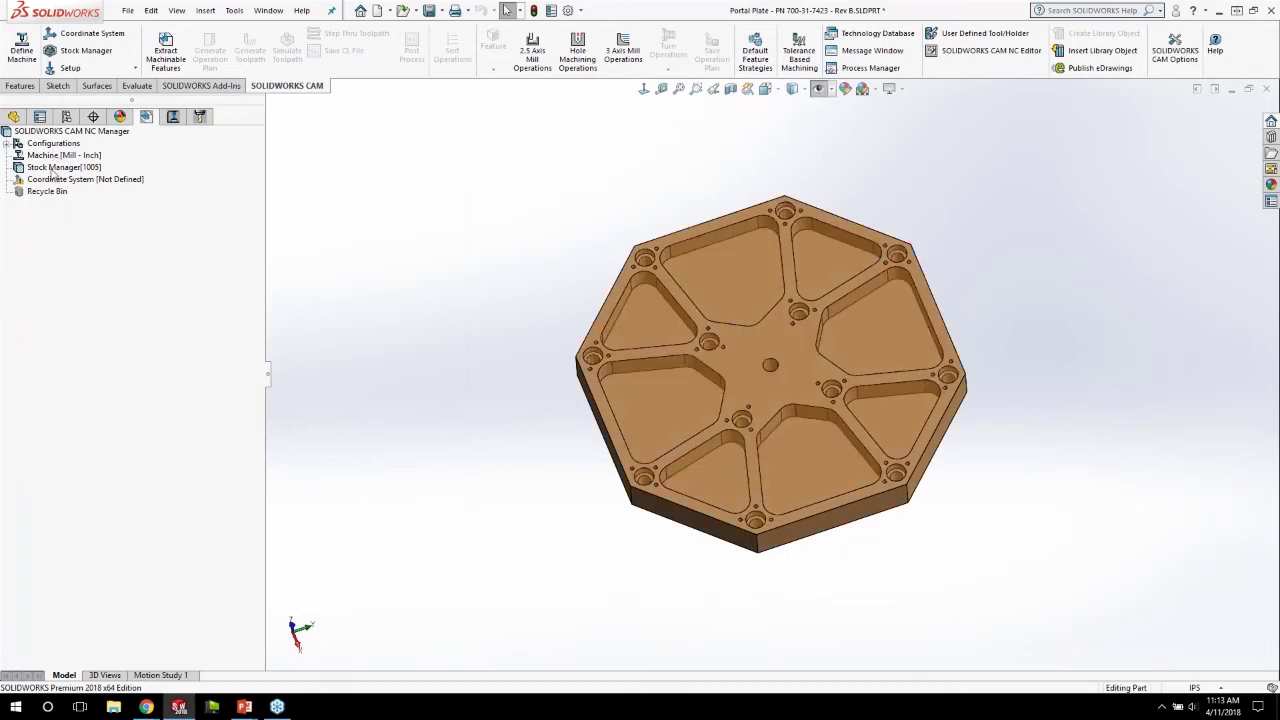
{"action": "left_click", "coordinate": [55, 167]}
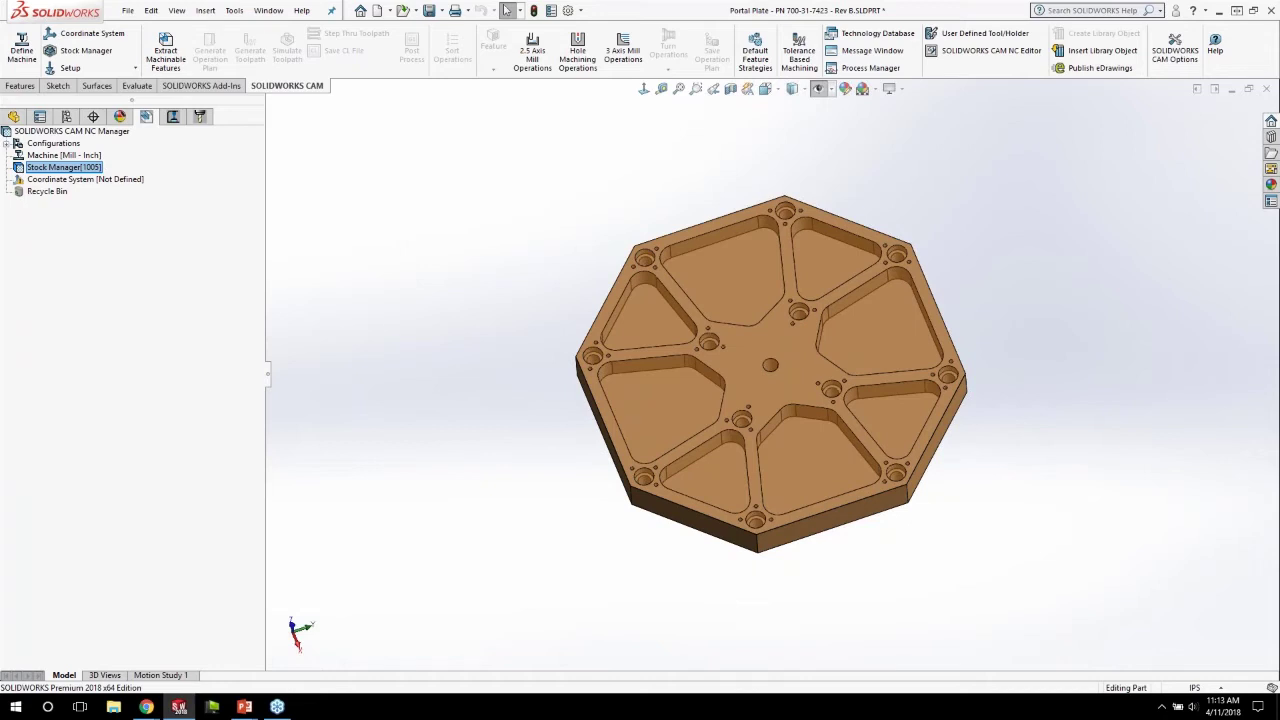
{"action": "double_click", "coordinate": [72, 167]}
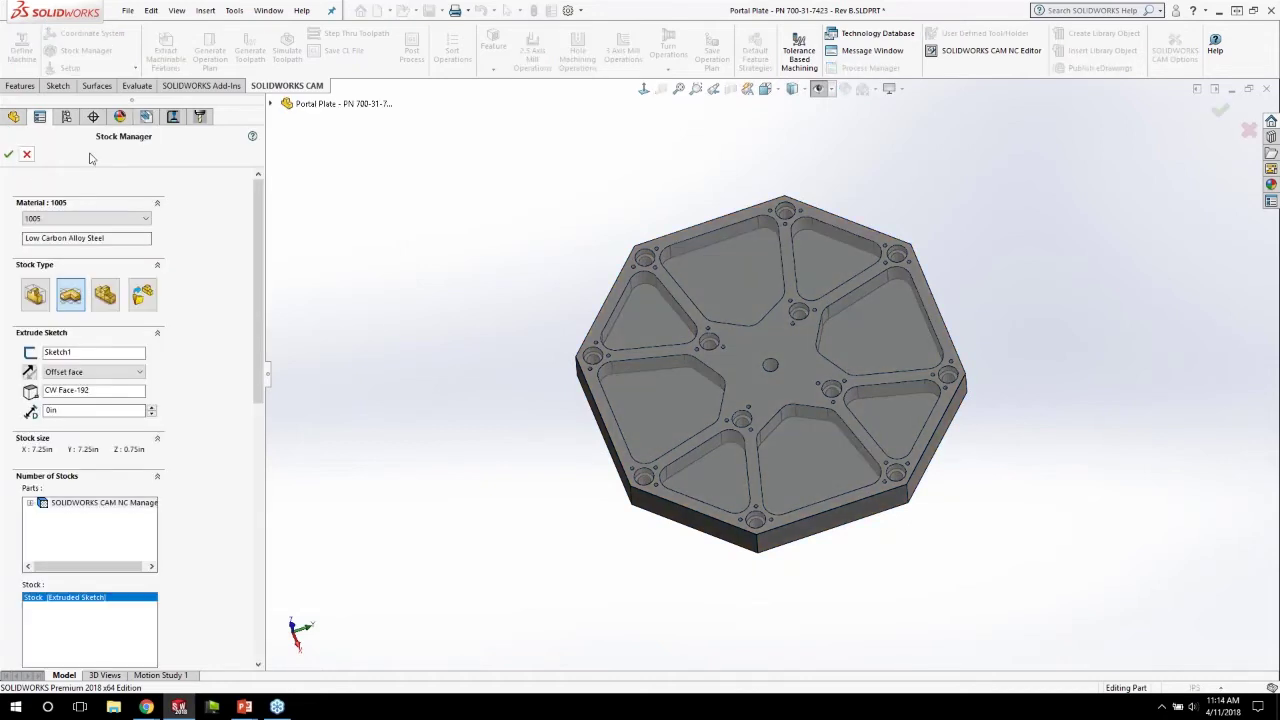
{"action": "left_click", "coordinate": [8, 154]}
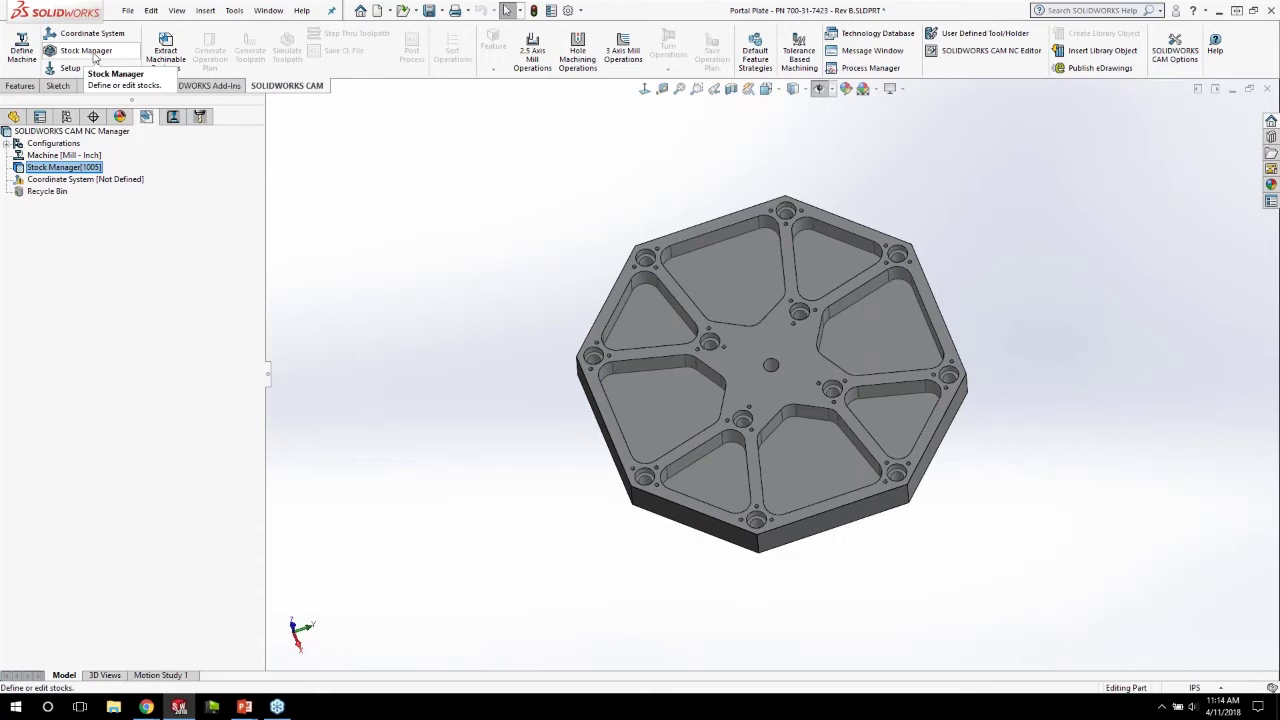
Step: Edit the stock definition and set its material to 6061-T6
{"action": "left_click", "coordinate": [82, 167]}
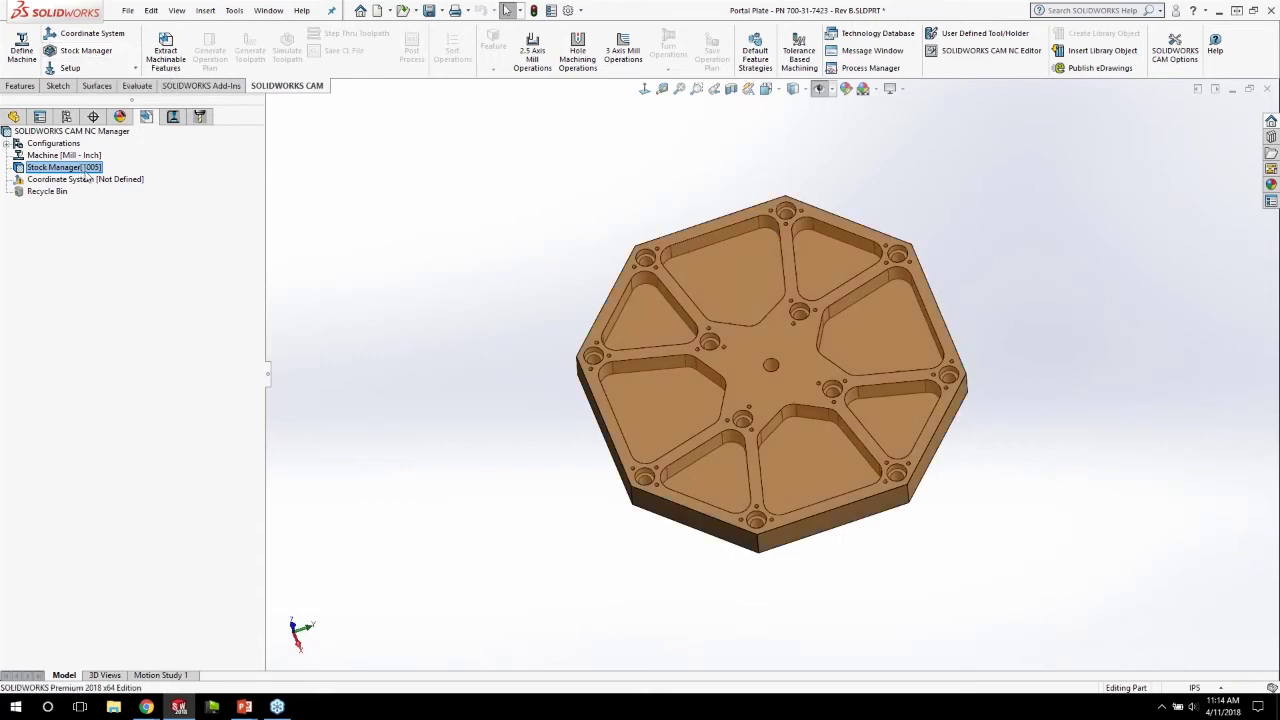
{"action": "right_click", "coordinate": [82, 168]}
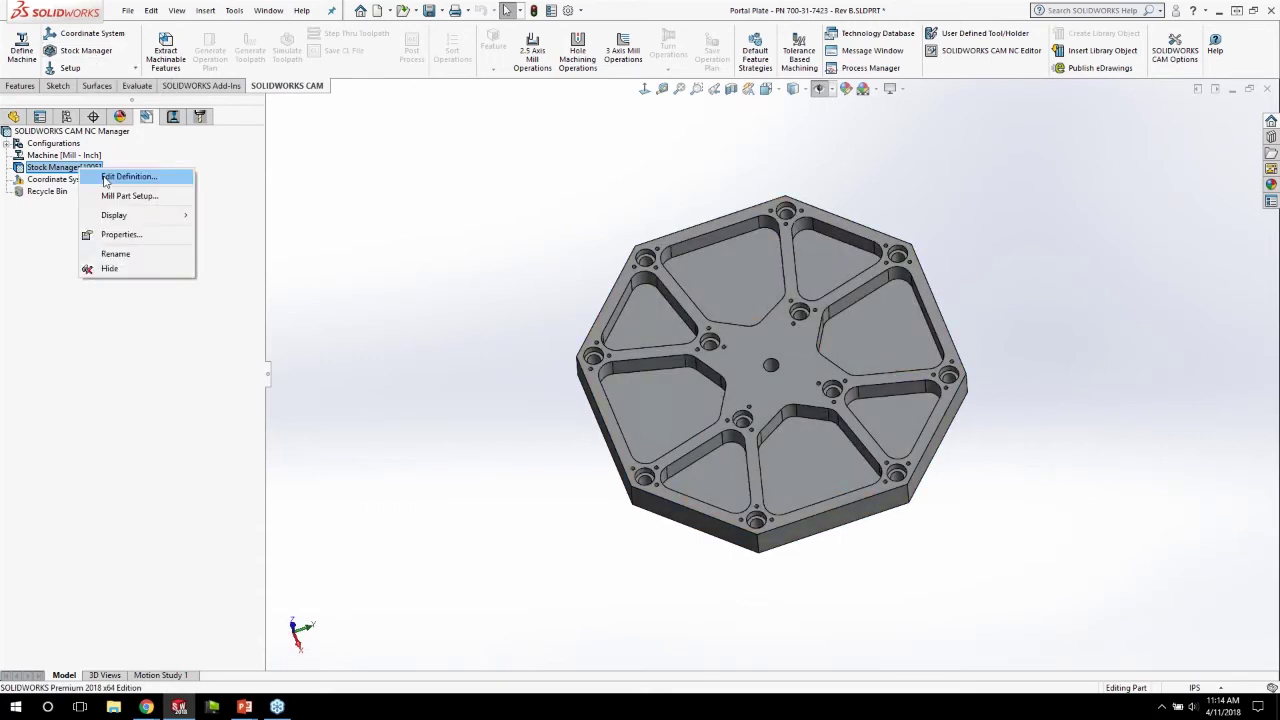
{"action": "left_click", "coordinate": [110, 177]}
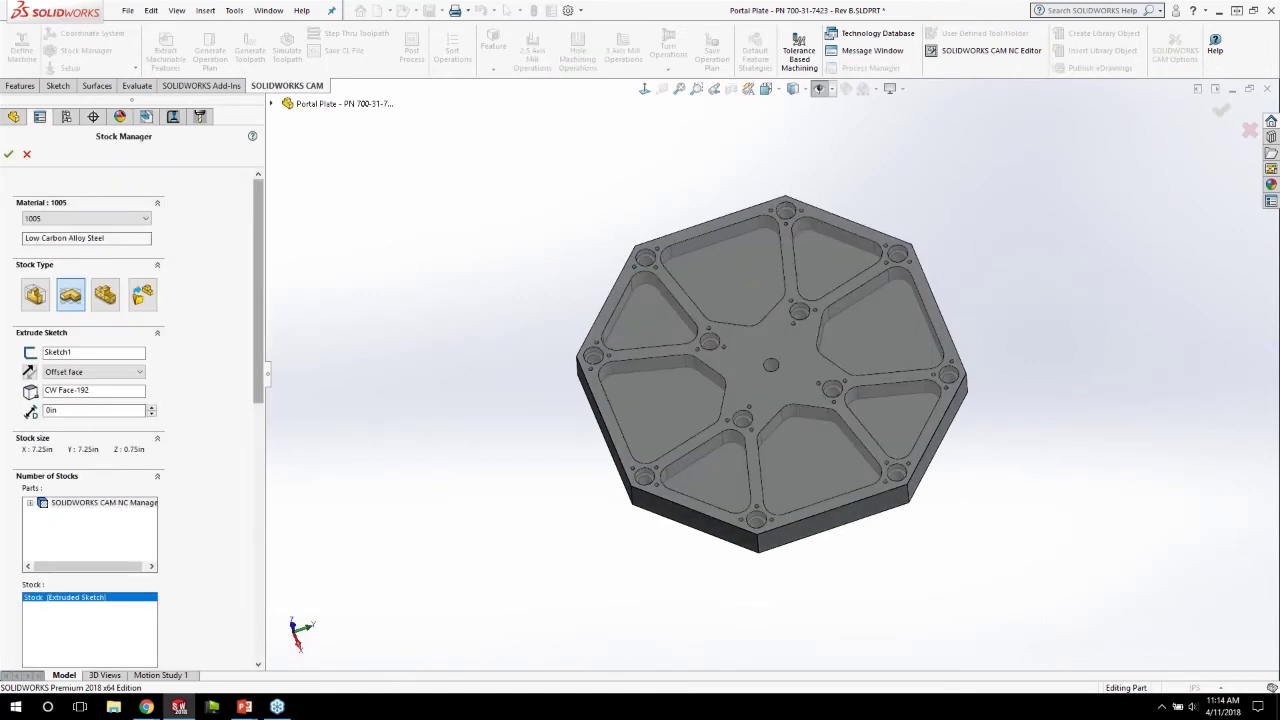
{"action": "left_click", "coordinate": [110, 218]}
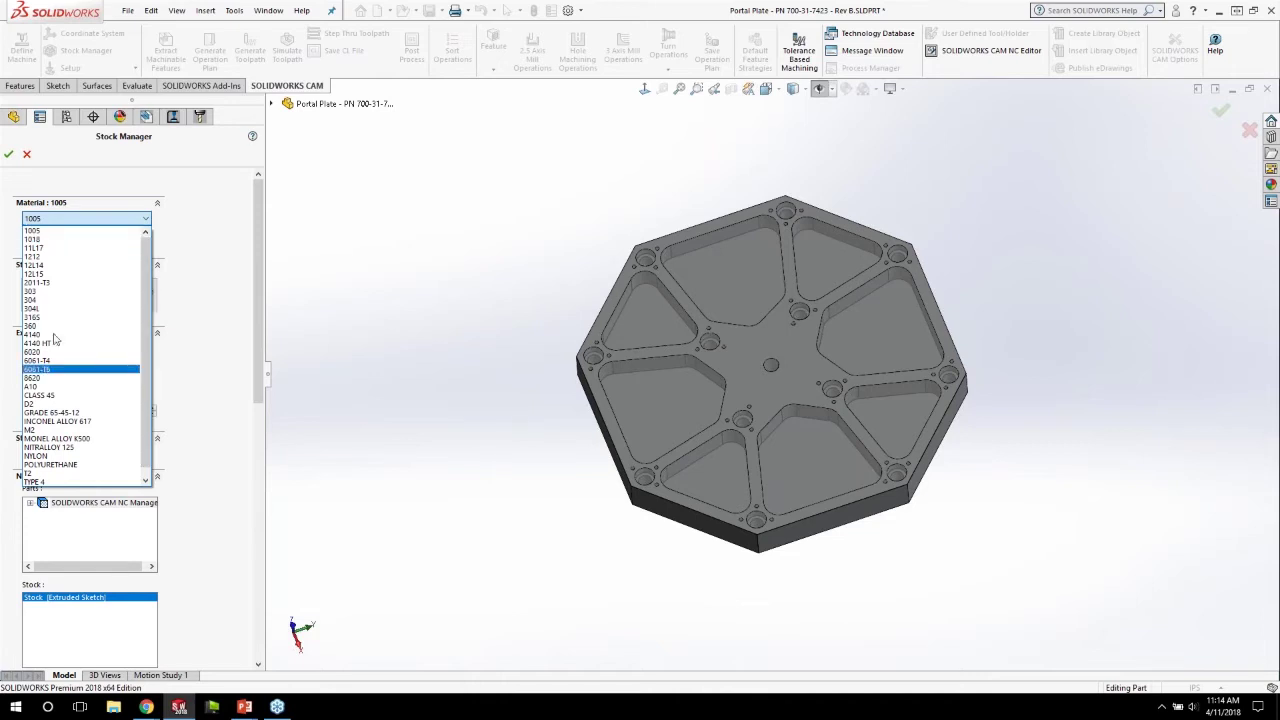
{"action": "left_click", "coordinate": [50, 369]}
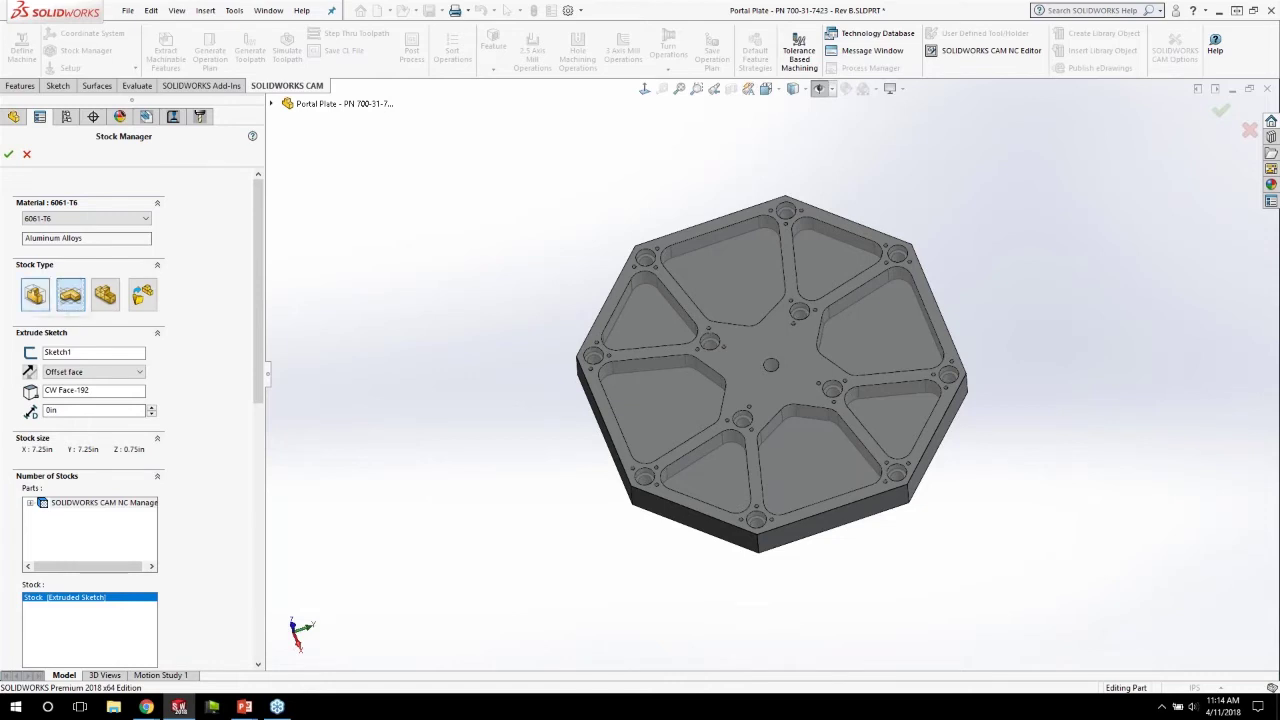
Step: Try a bounding box stock based on the origin coordinate system, with an X offset of 0.3 in
{"action": "left_click", "coordinate": [35, 293]}
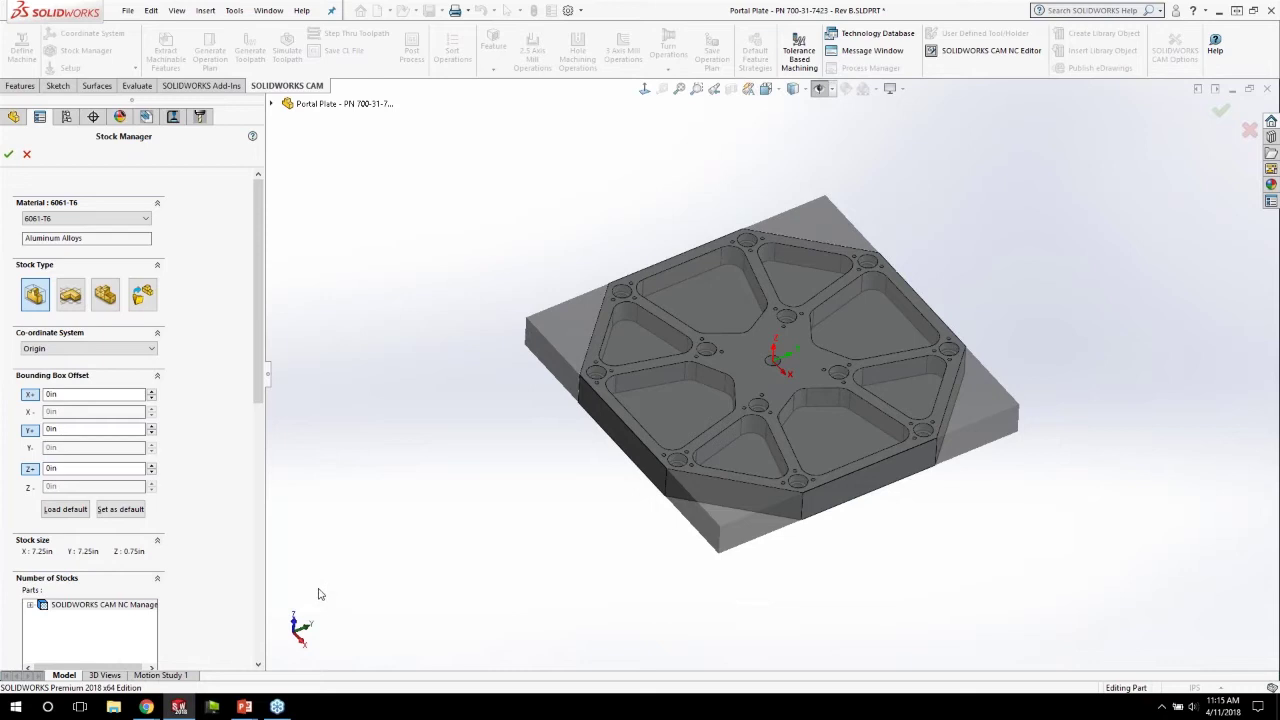
{"action": "left_click", "coordinate": [80, 348]}
{"action": "left_click", "coordinate": [169, 349]}
{"action": "left_click", "coordinate": [152, 391]}
{"action": "left_click", "coordinate": [152, 391]}
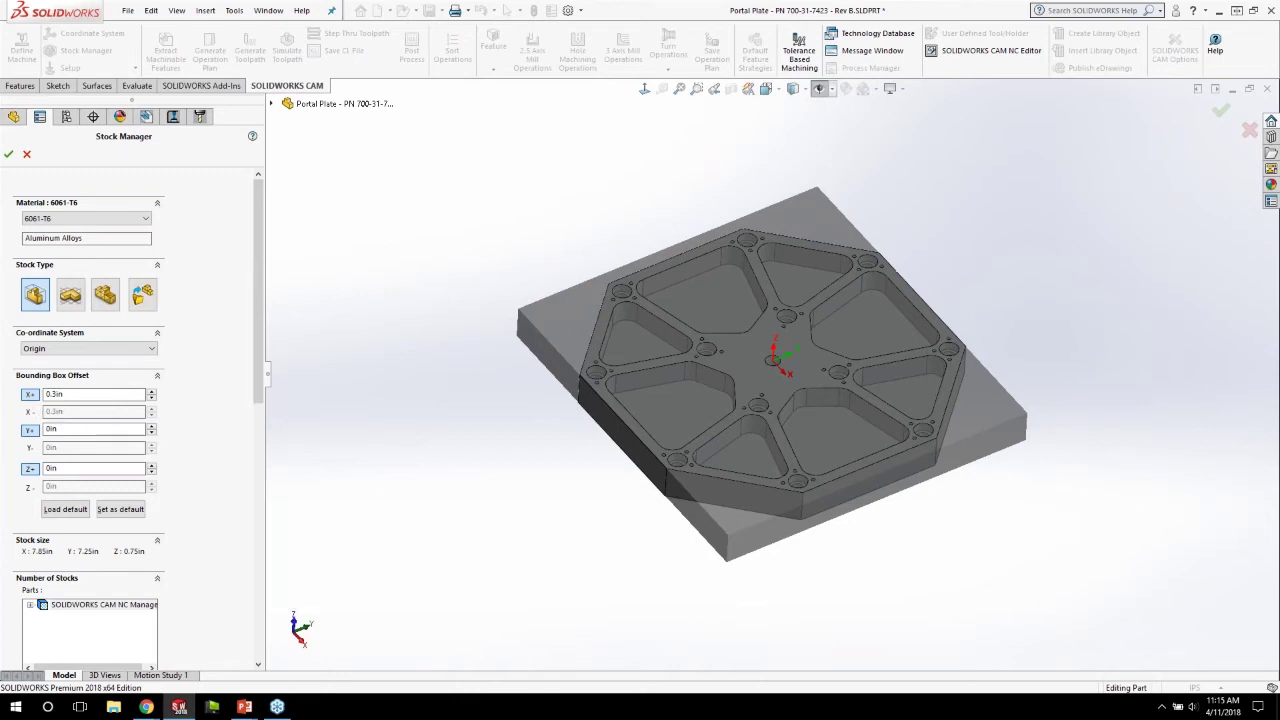
Step: Set the bounding box stock's Y offset to 0.5 in and its Z offset to 0.4 in
{"action": "left_click", "coordinate": [152, 426]}
{"action": "left_click", "coordinate": [152, 426]}
{"action": "left_click", "coordinate": [152, 426]}
{"action": "left_click", "coordinate": [152, 426]}
{"action": "left_click", "coordinate": [152, 426]}
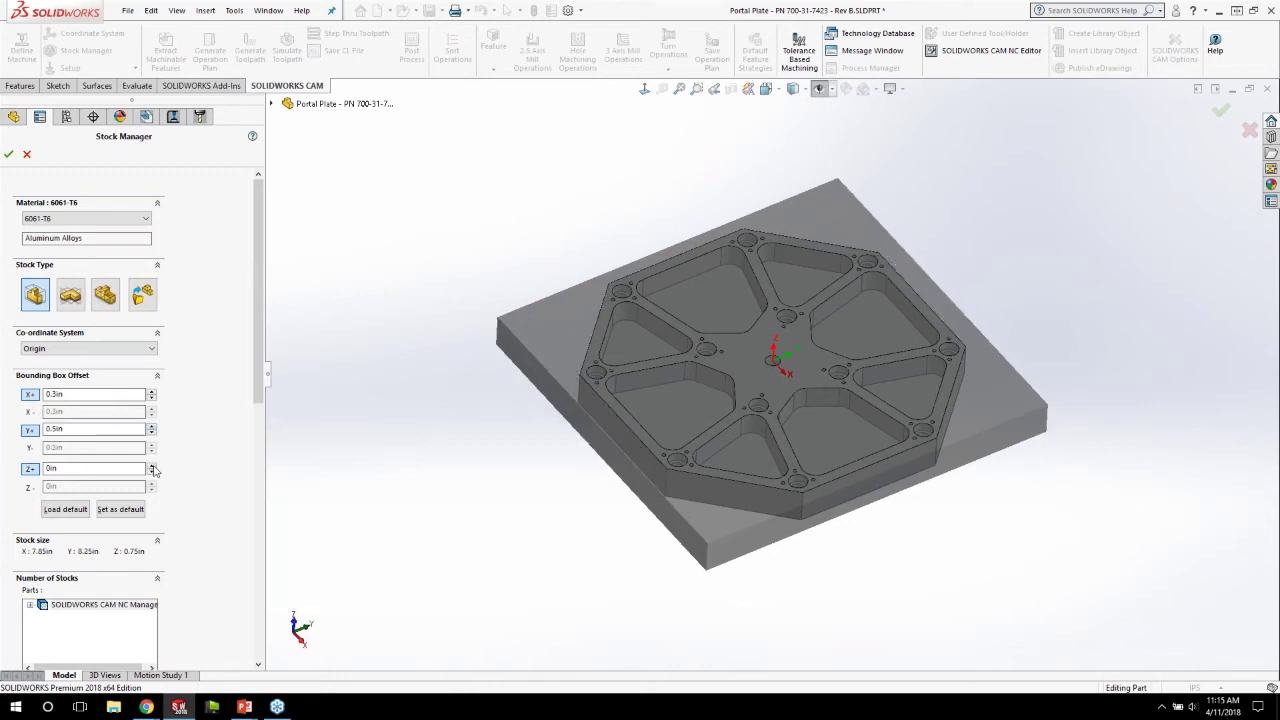
{"action": "left_click", "coordinate": [153, 466]}
{"action": "left_click", "coordinate": [152, 466]}
{"action": "left_click", "coordinate": [152, 466]}
{"action": "left_click", "coordinate": [152, 466]}
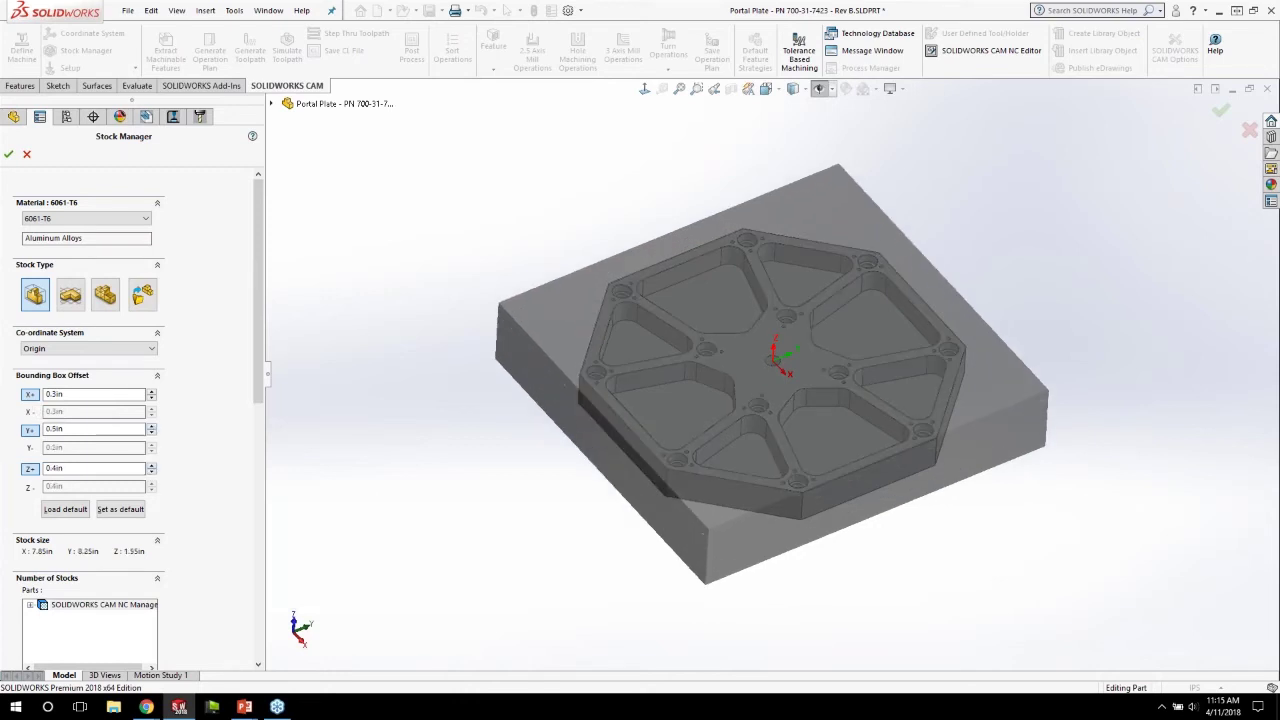
{"action": "middle_click_drag", "start_coordinate": [385, 440], "coordinate": [423, 403]}
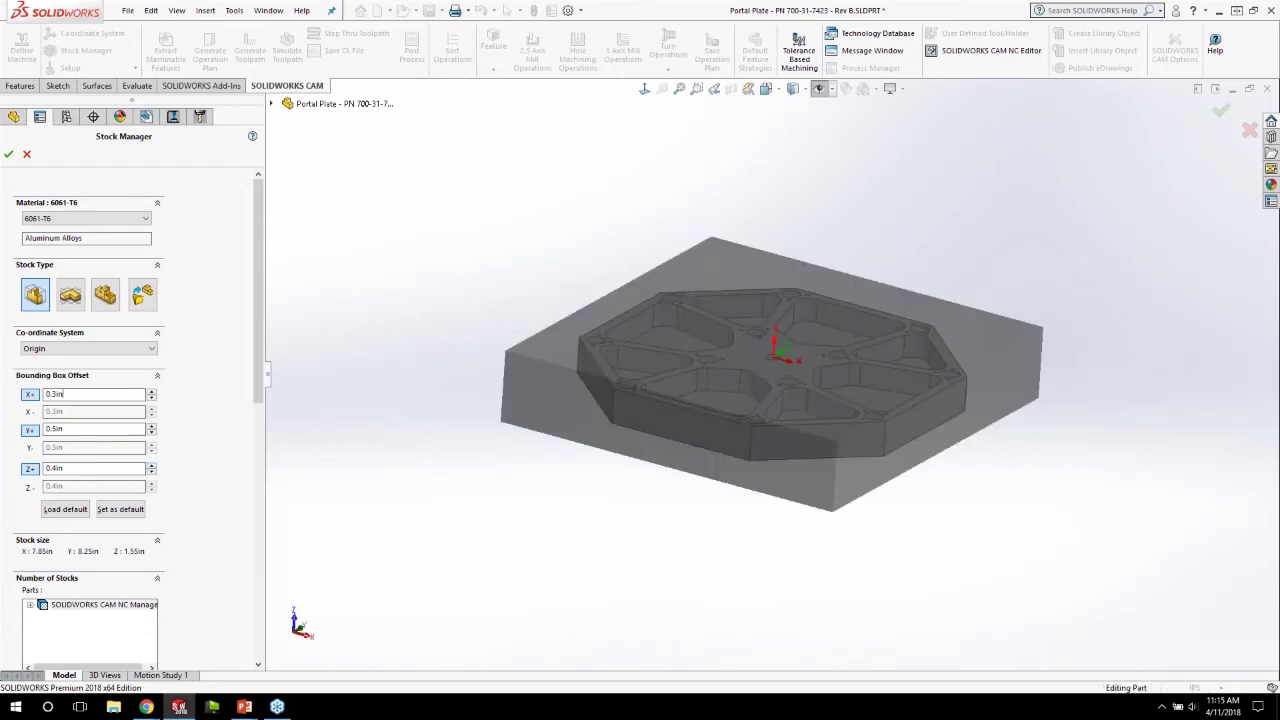
{"action": "double_click", "coordinate": [62, 394]}
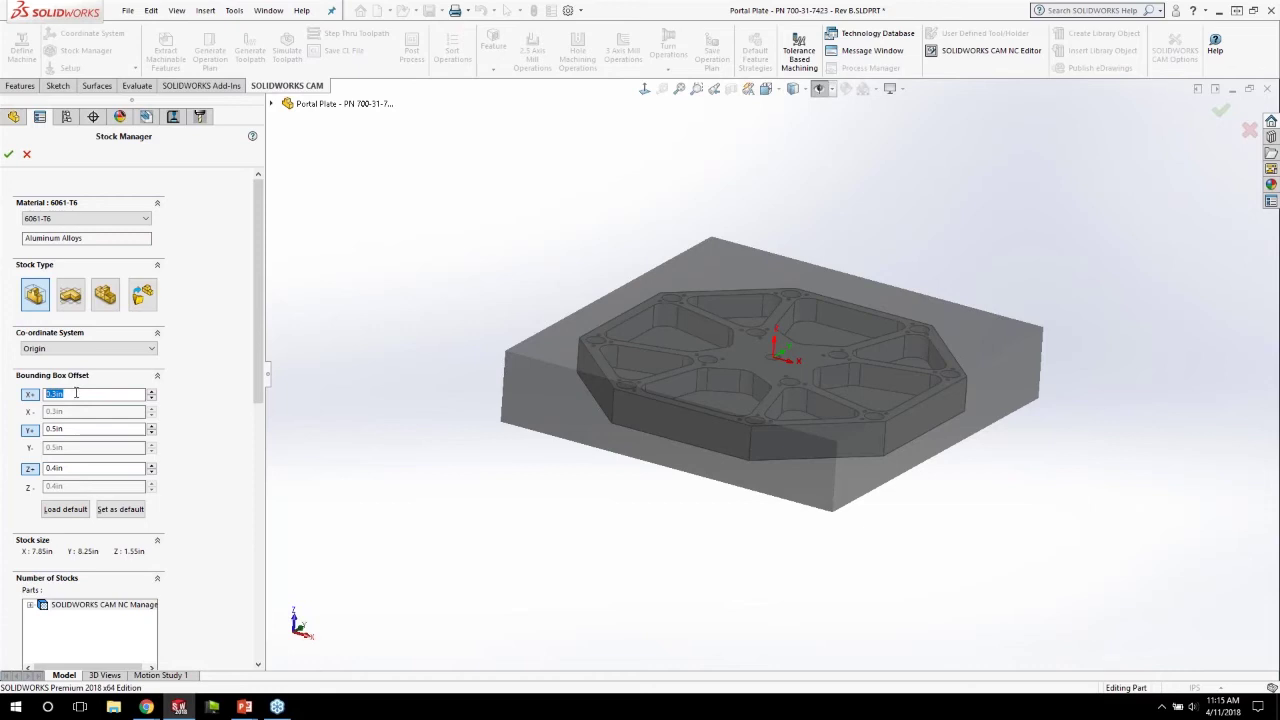
Step: Define the stock as an extrusion of Sketch34, using the Offset face end condition at the plate's upper face
{"action": "left_click", "coordinate": [69, 298]}
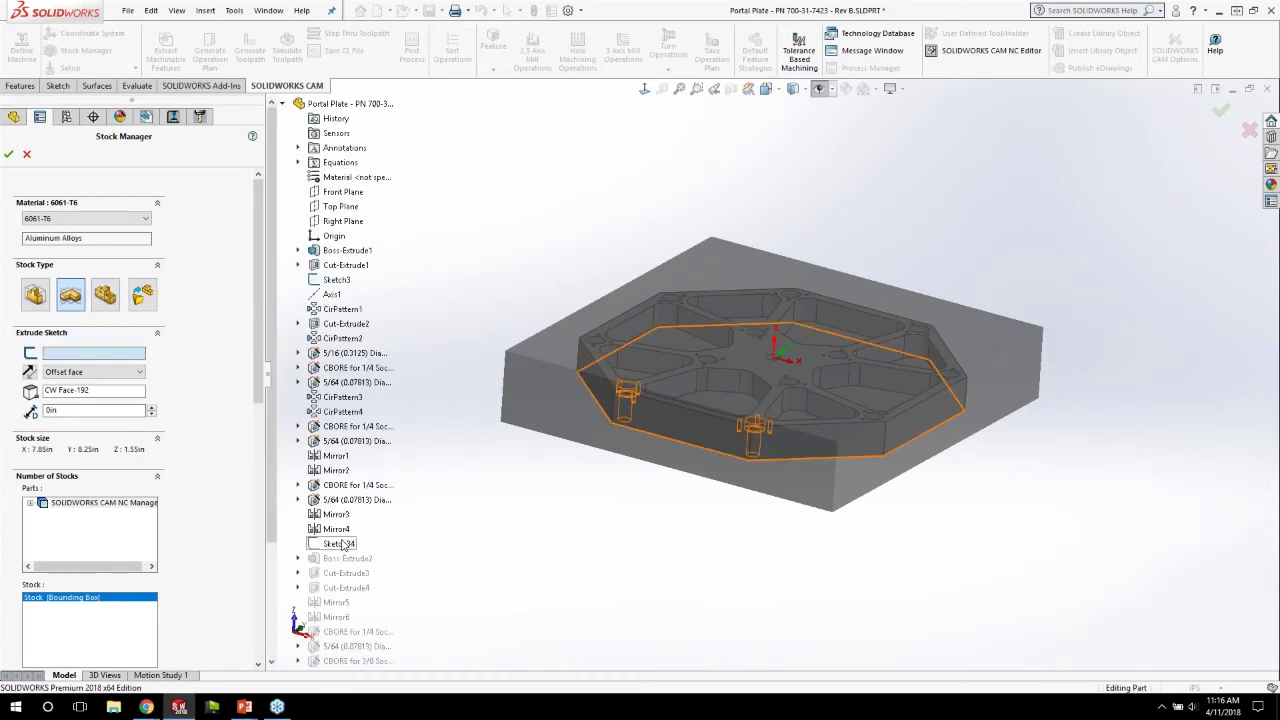
{"action": "left_click", "coordinate": [340, 543]}
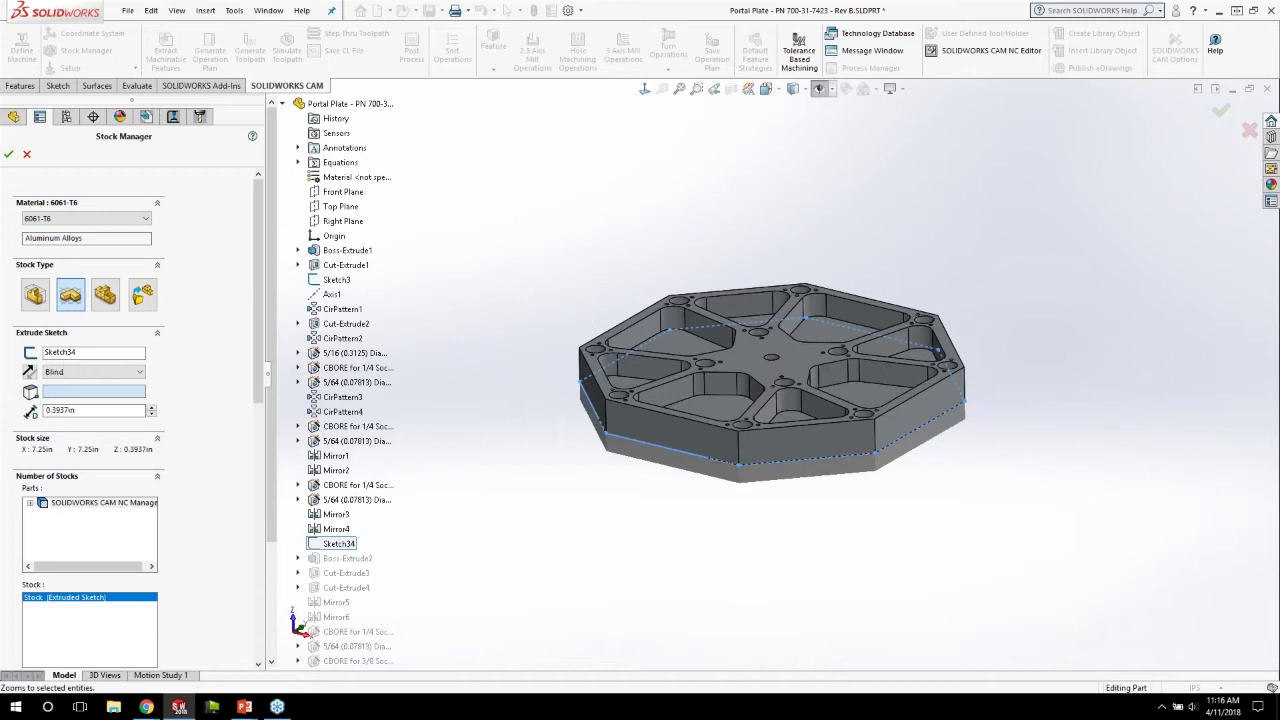
{"action": "mouse_move", "coordinate": [590, 362]}
{"action": "middle_mouse_down"}
{"action": "mouse_move", "coordinate": [590, 470]}
{"action": "mouse_move", "coordinate": [590, 358]}
{"action": "middle_mouse_up"}
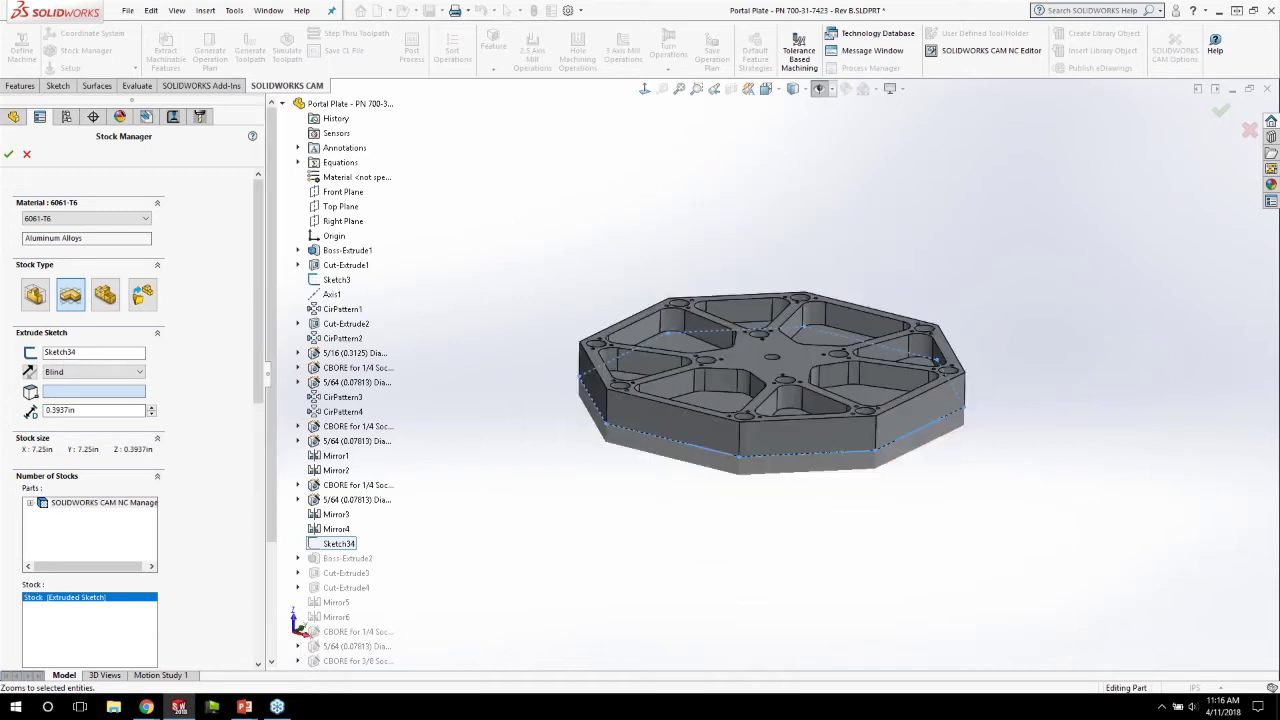
{"action": "left_click", "coordinate": [588, 372]}
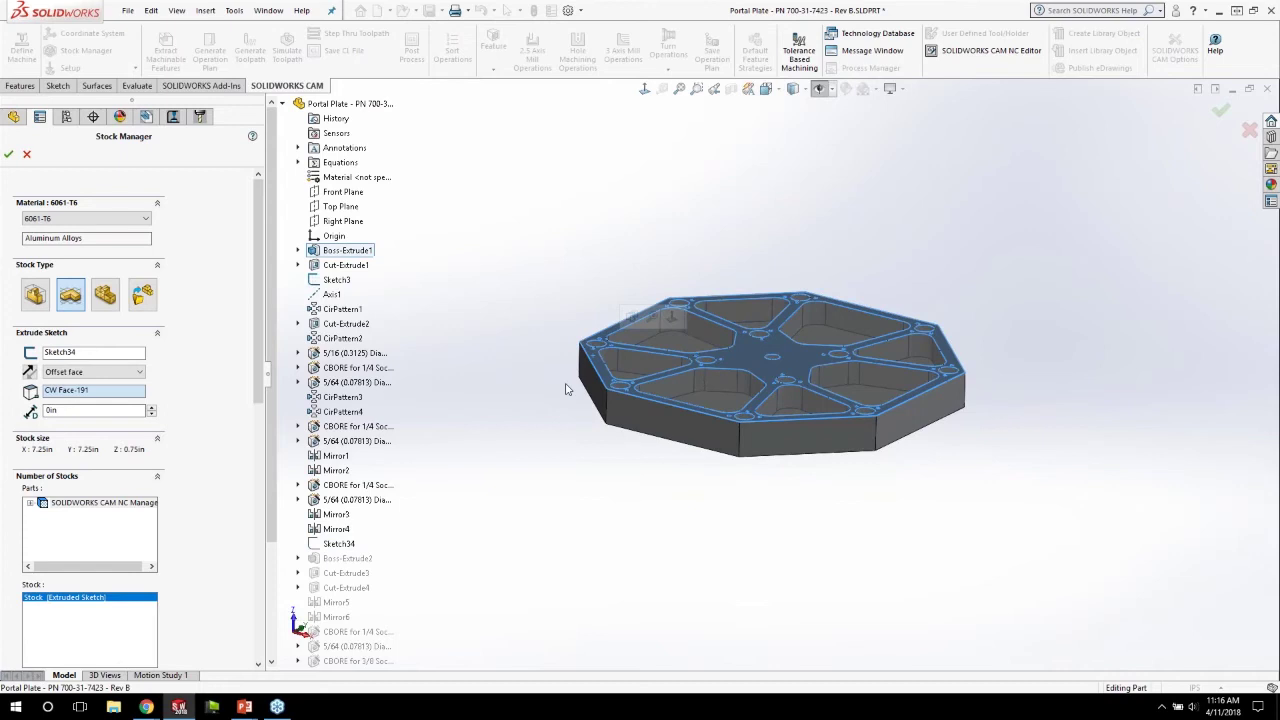
Step: Try a 0.1 in face offset for the extruded stock and reset it to 0 in
{"action": "left_click", "coordinate": [153, 408]}
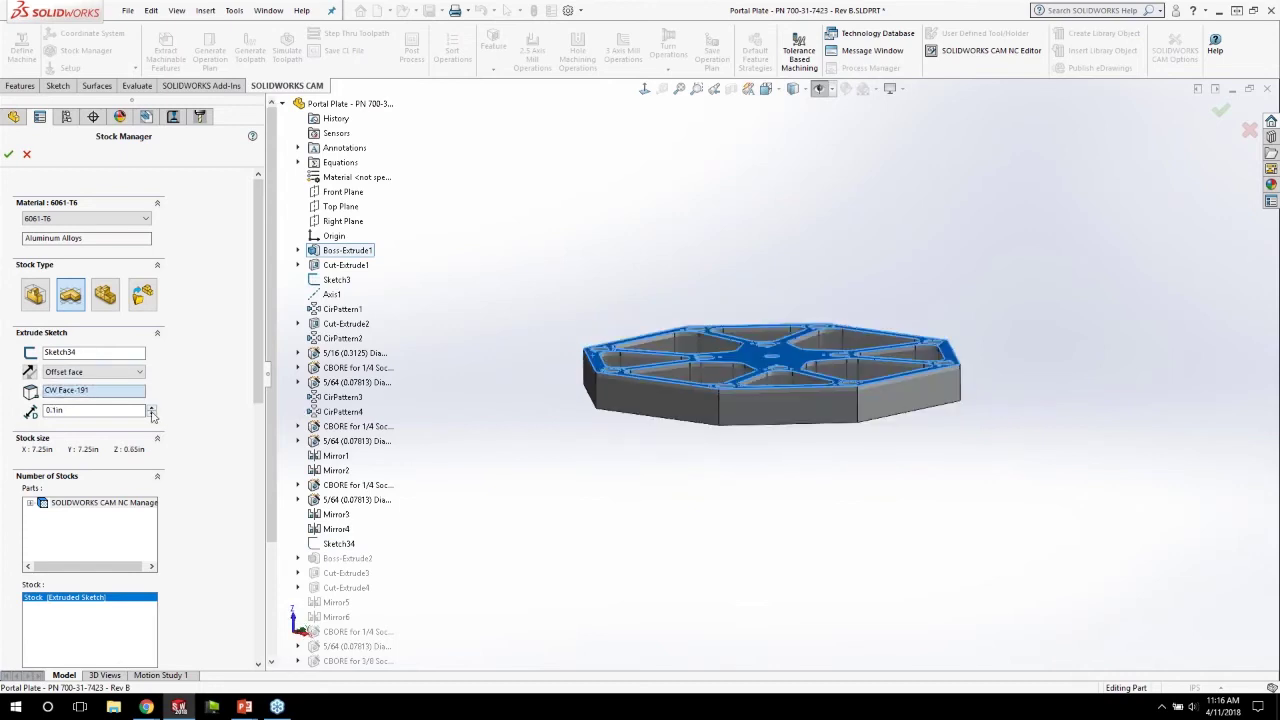
{"action": "left_click", "coordinate": [152, 414]}
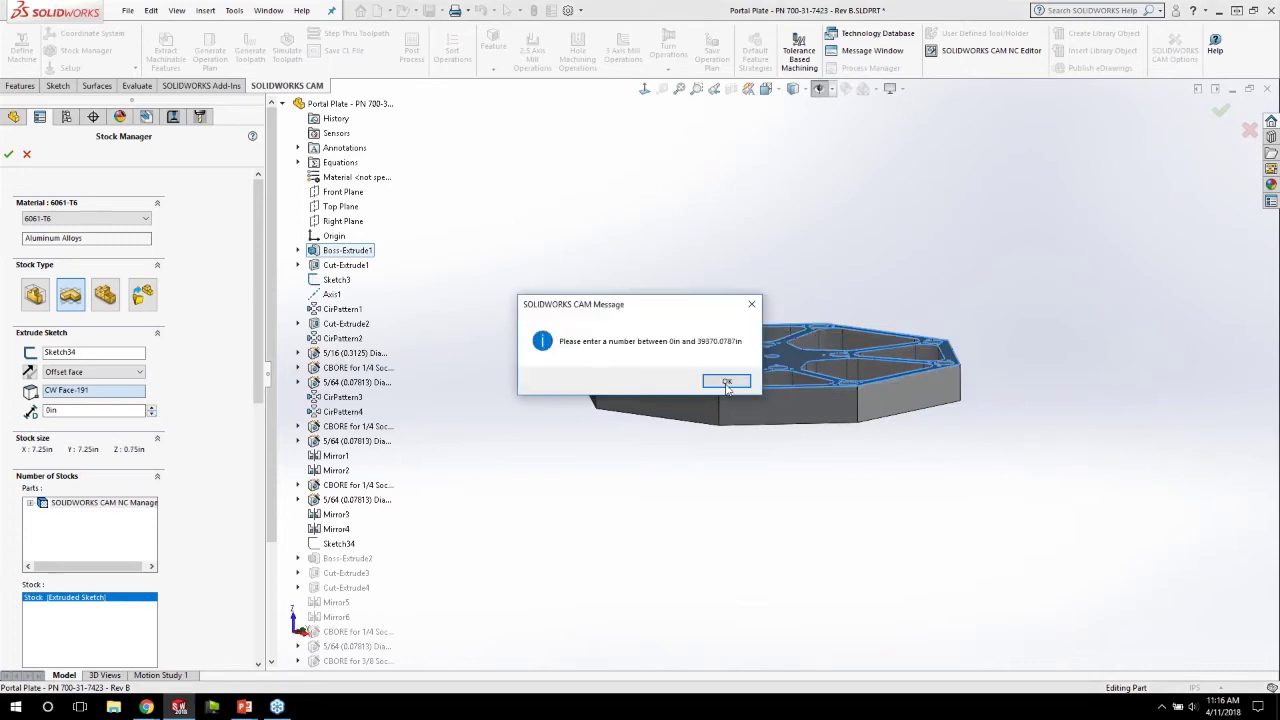
{"action": "left_click", "coordinate": [727, 382]}
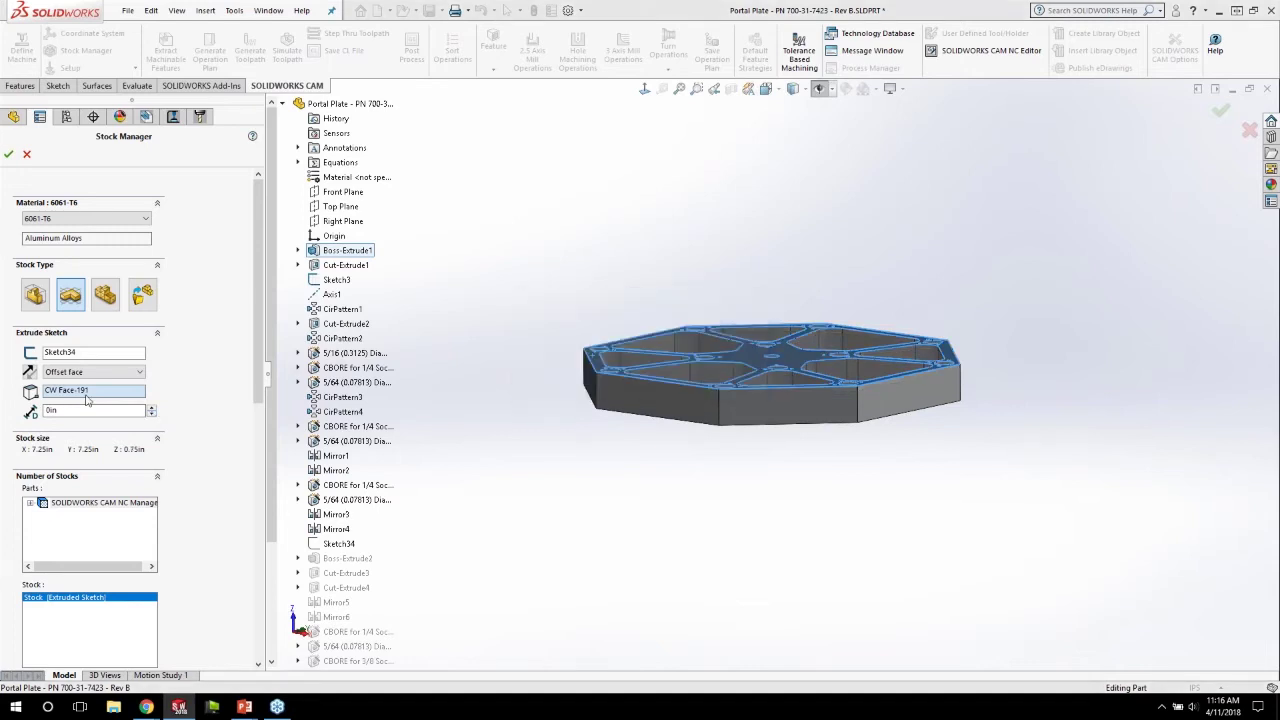
{"action": "middle_click_drag", "start_coordinate": [765, 360], "coordinate": [775, 425]}
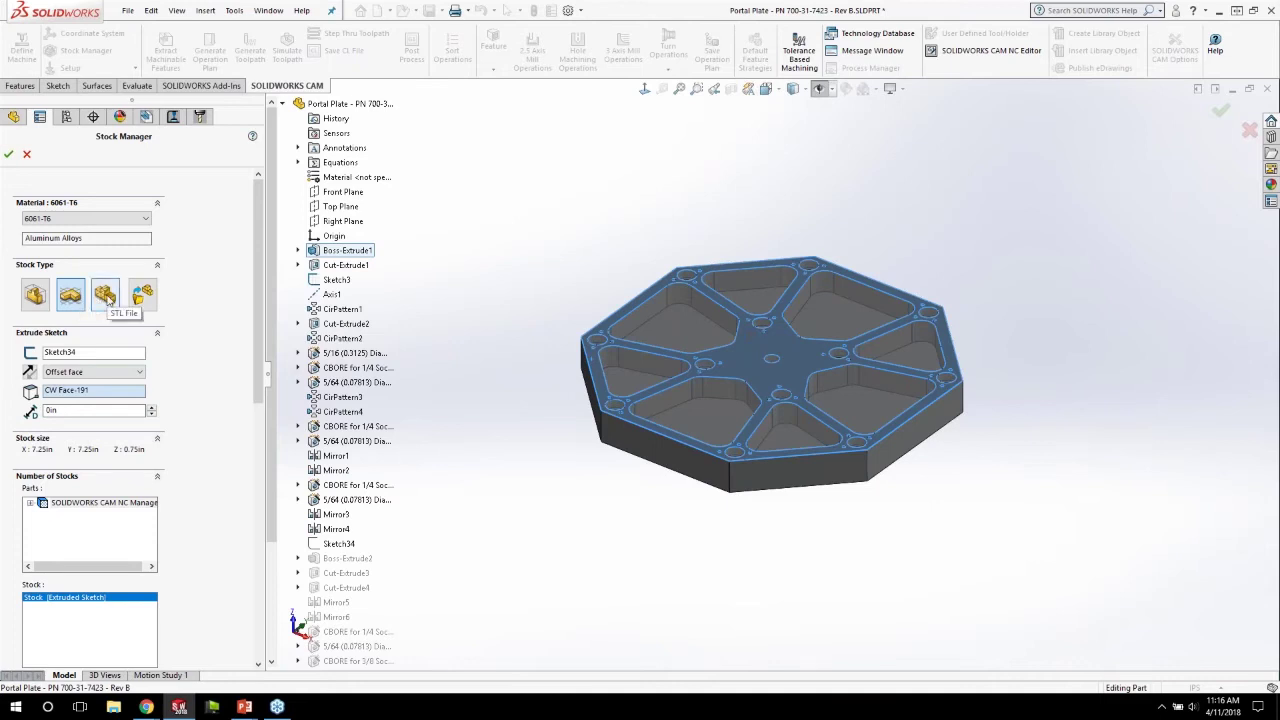
Step: Review the STL file and solid model stock types, return to the extruded sketch type and accept the stock
{"action": "left_click", "coordinate": [106, 293]}
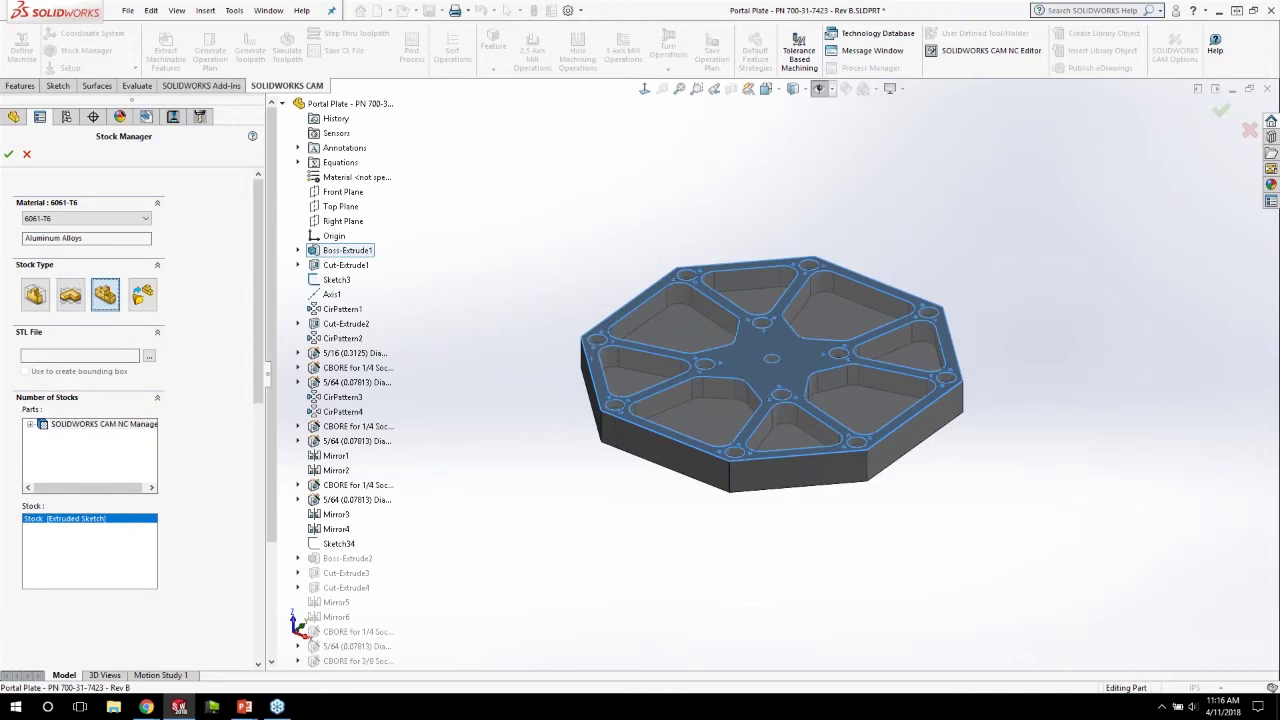
{"action": "left_click", "coordinate": [144, 293]}
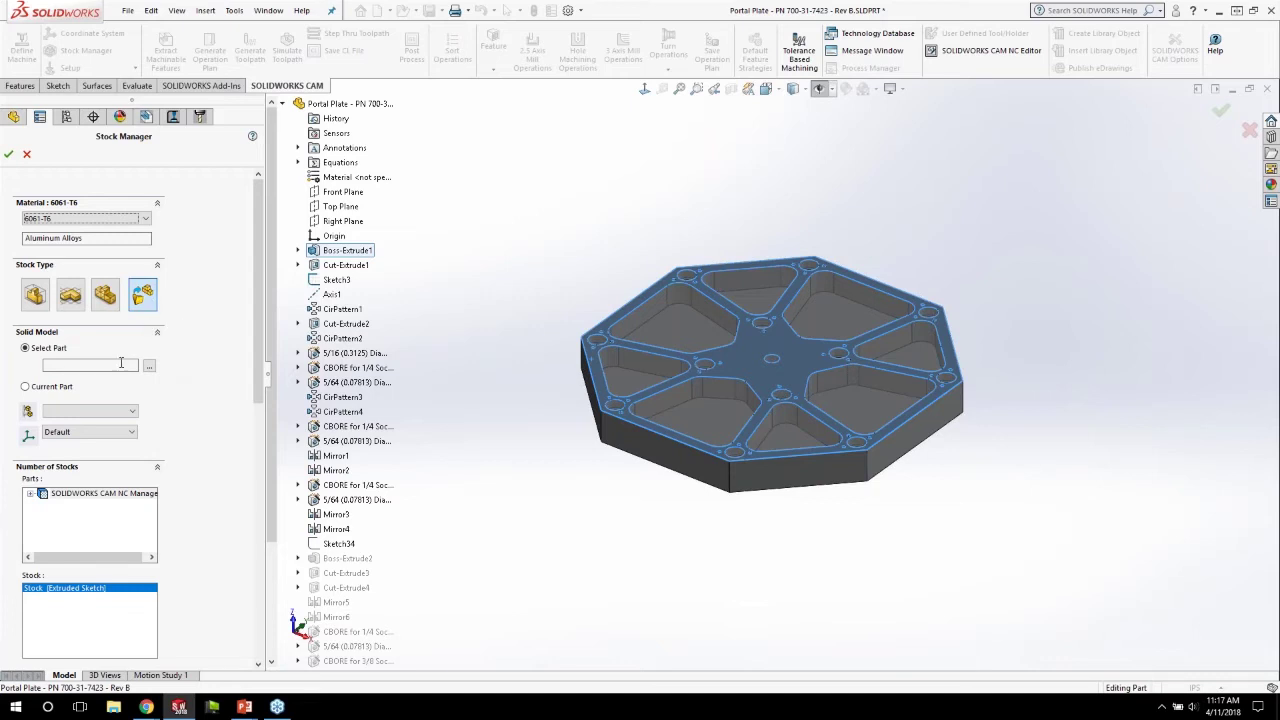
{"action": "left_click", "coordinate": [70, 294]}
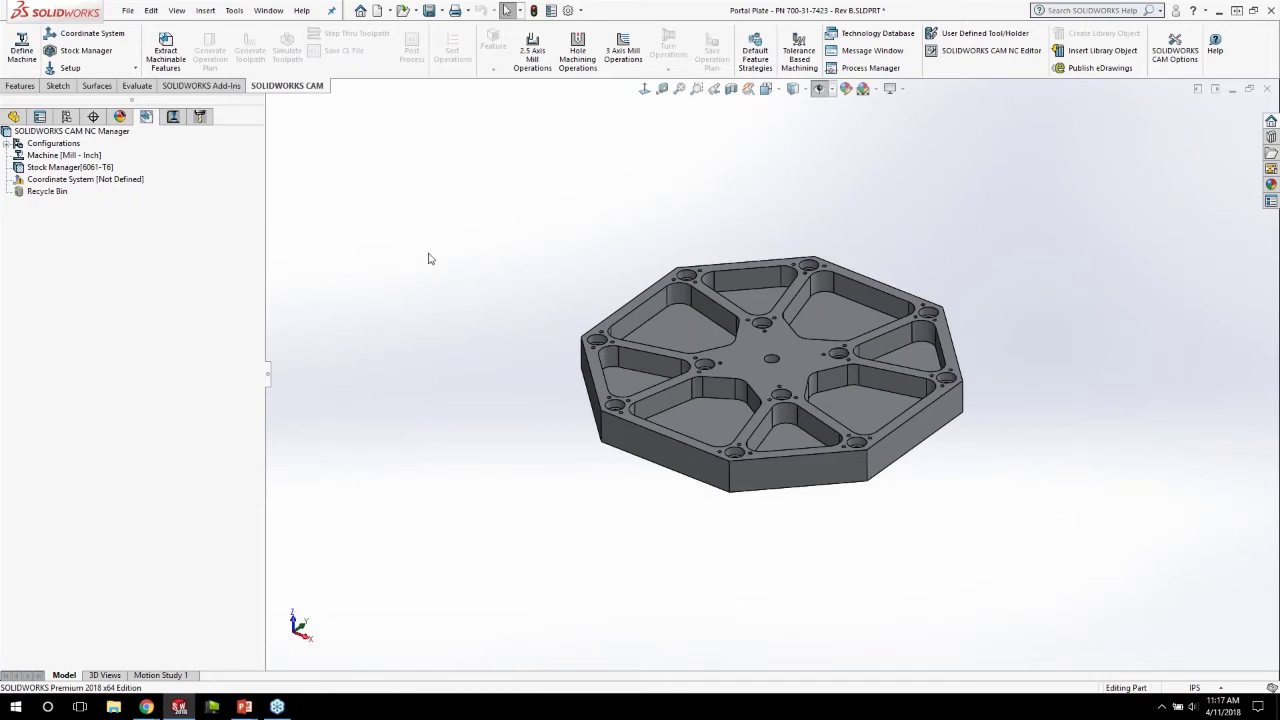
Step: Open the fixture coordinate system definition and examine the SOLIDWORKS Coordinate System method
{"action": "left_click", "coordinate": [83, 183]}
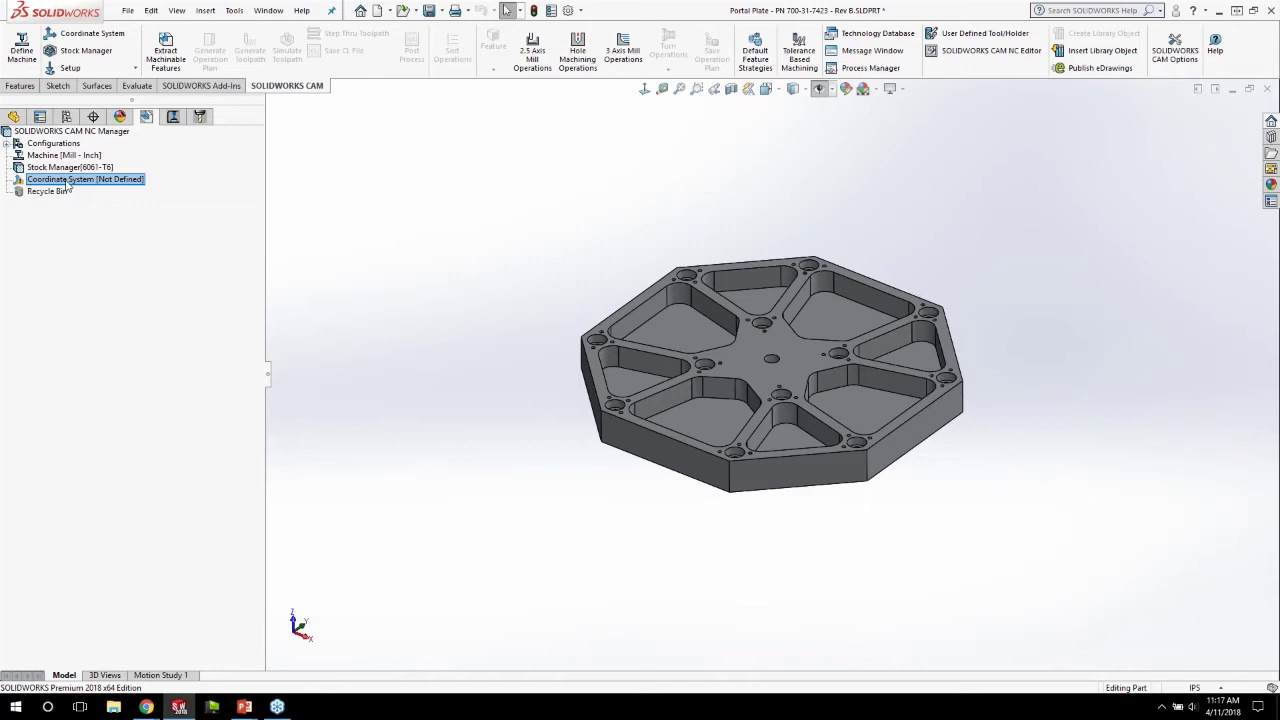
{"action": "double_click", "coordinate": [67, 180]}
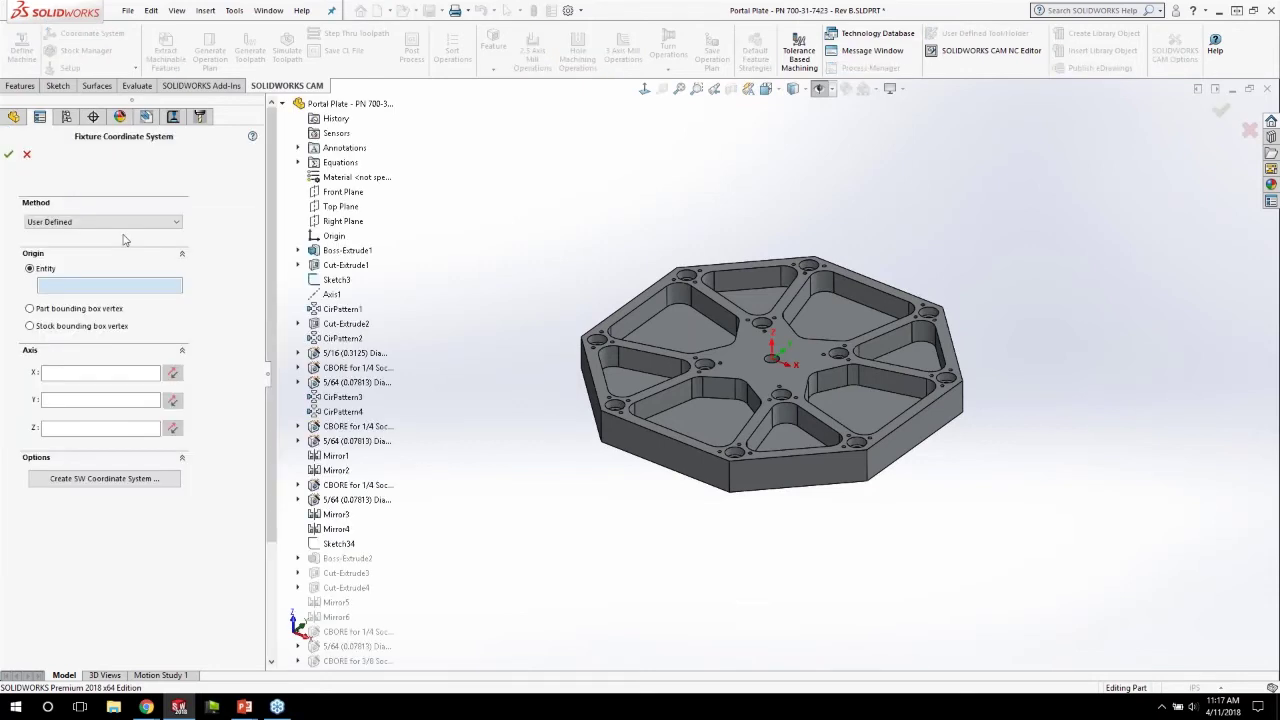
{"action": "left_click", "coordinate": [62, 222]}
{"action": "left_click", "coordinate": [50, 234]}
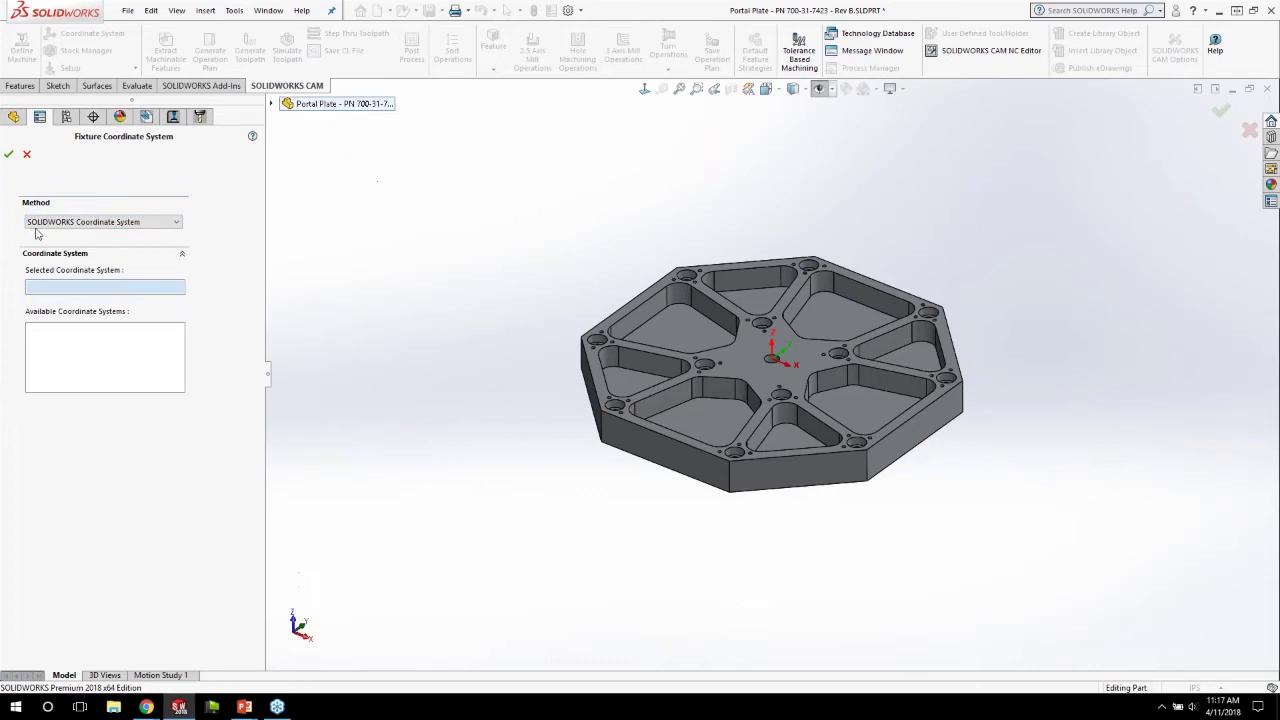
{"action": "left_click", "coordinate": [48, 289]}
Step: Set the fixture coordinate system method to User Defined, with its origin based on a stock bounding box vertex
{"action": "left_click", "coordinate": [114, 222]}
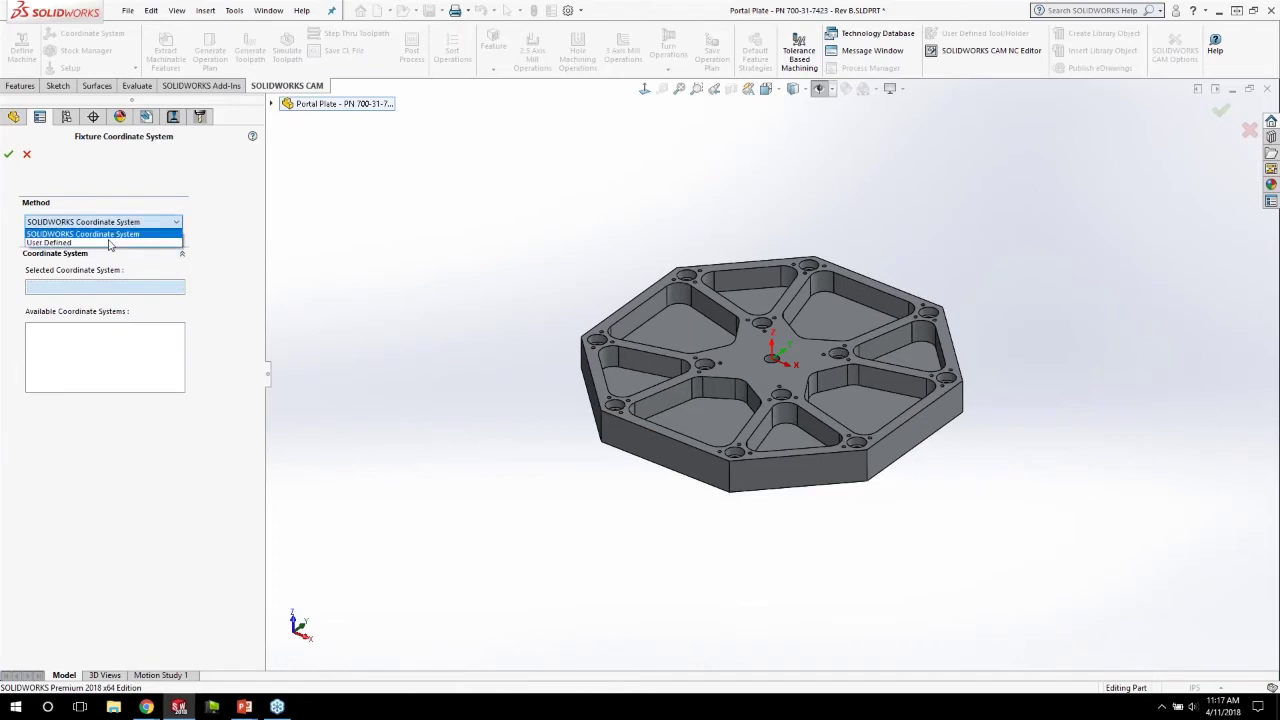
{"action": "left_click", "coordinate": [85, 240]}
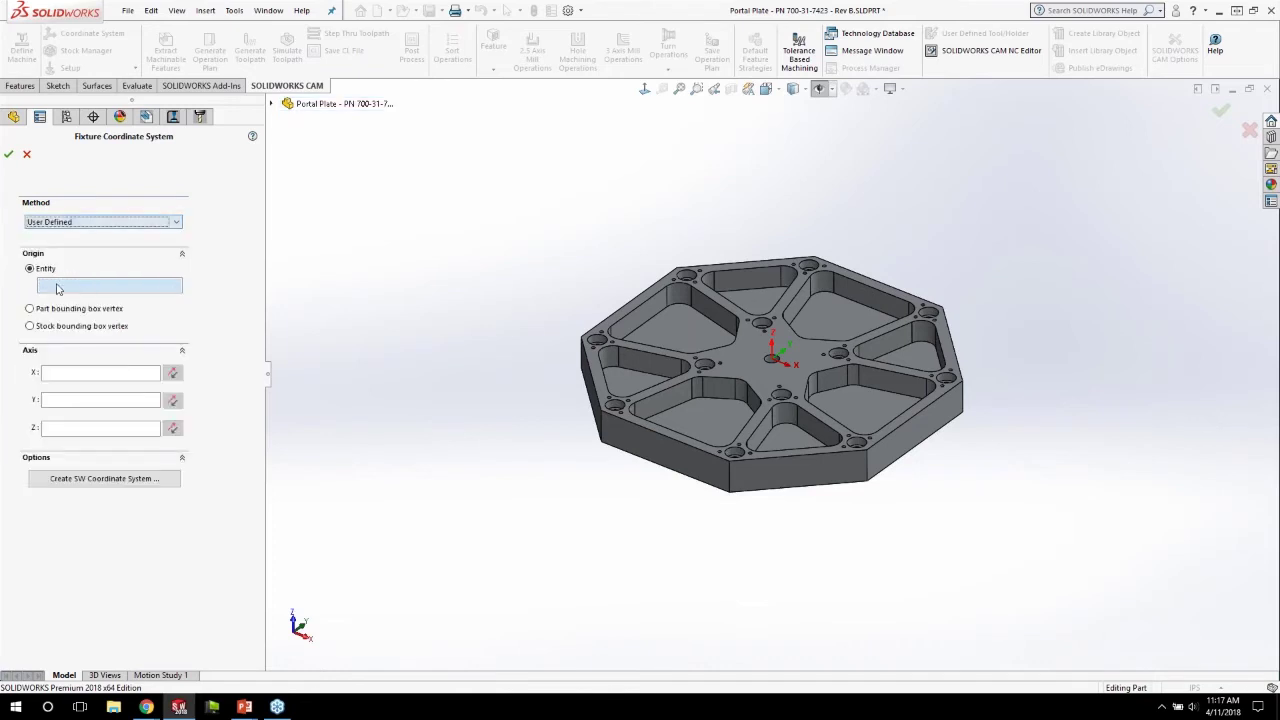
{"action": "left_click", "coordinate": [57, 289]}
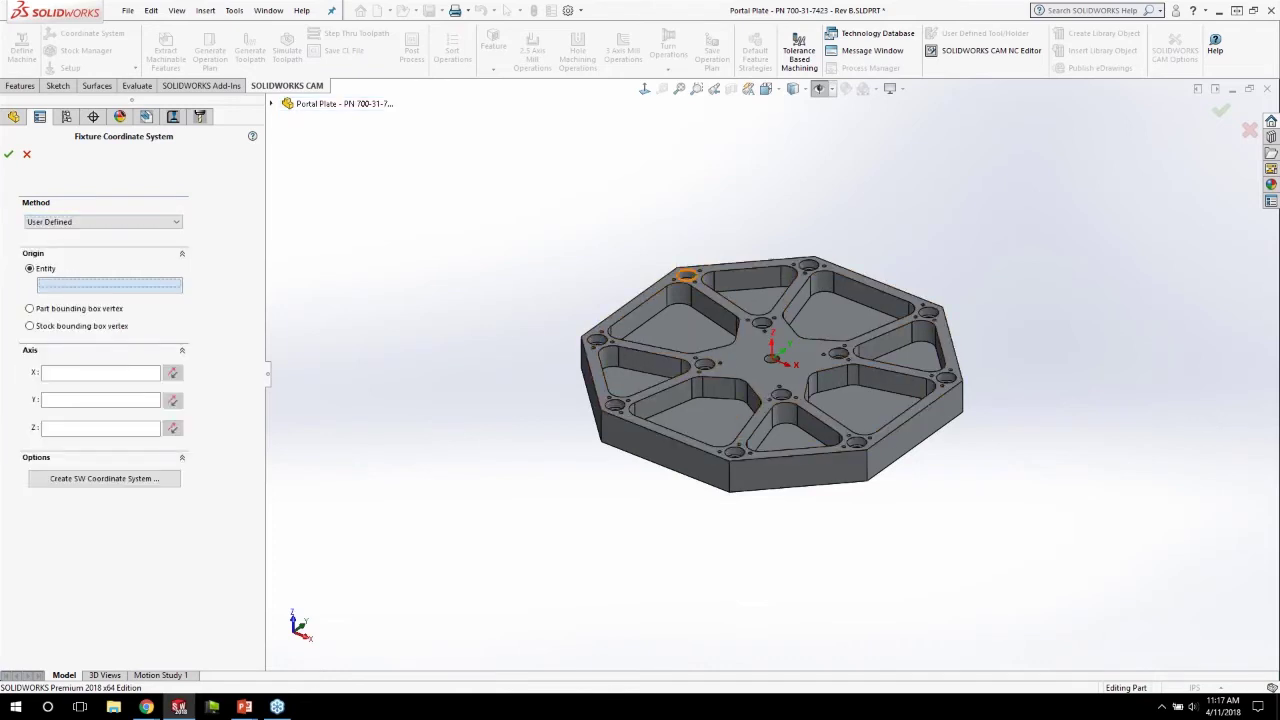
{"action": "left_click", "coordinate": [106, 328]}
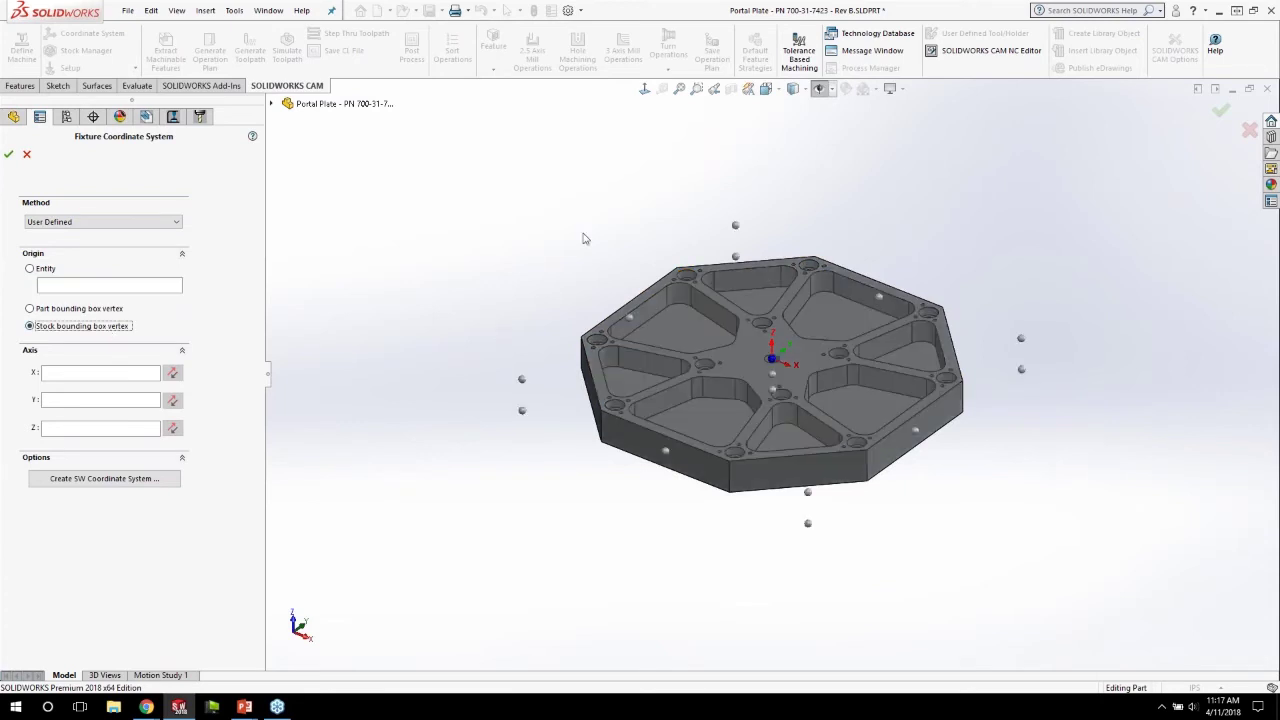
Step: Try the part bounding box vertex, then set the fixture coordinate system origin to the octagonal plate's top back corner vertex as an entity and accept
{"action": "middle_click_drag", "start_coordinate": [586, 238], "coordinate": [562, 260]}
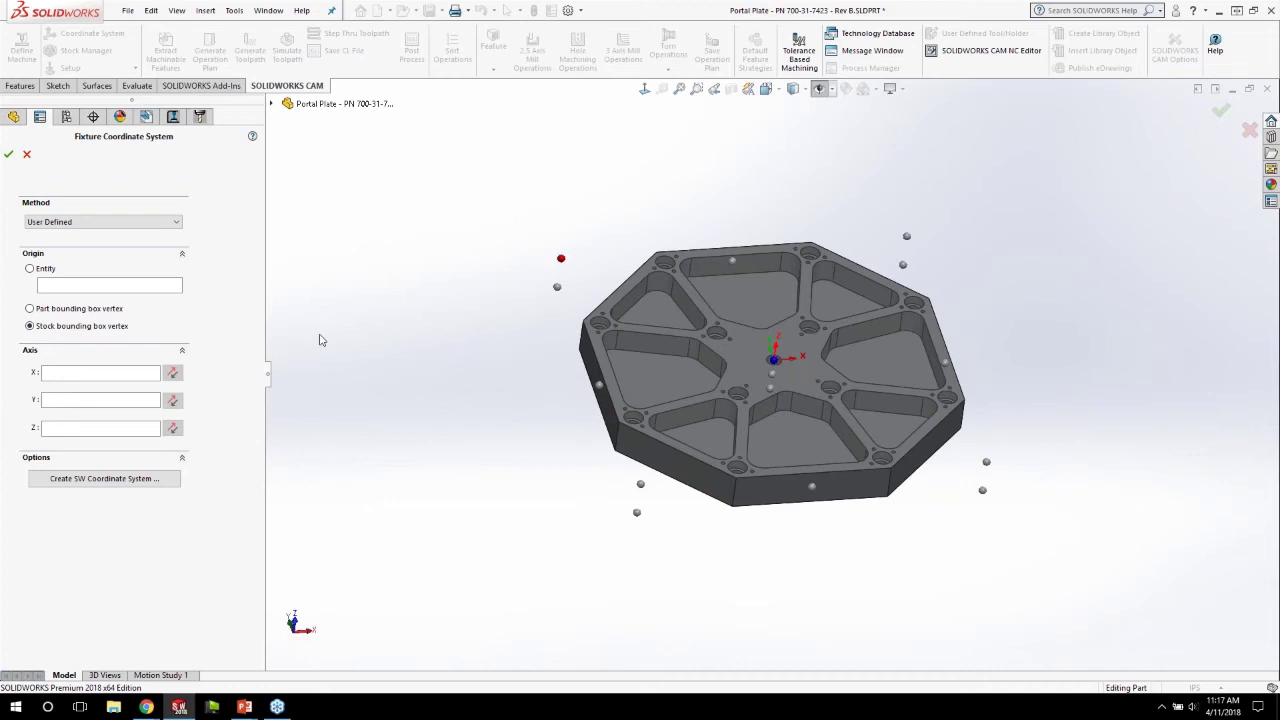
{"action": "left_click", "coordinate": [88, 309]}
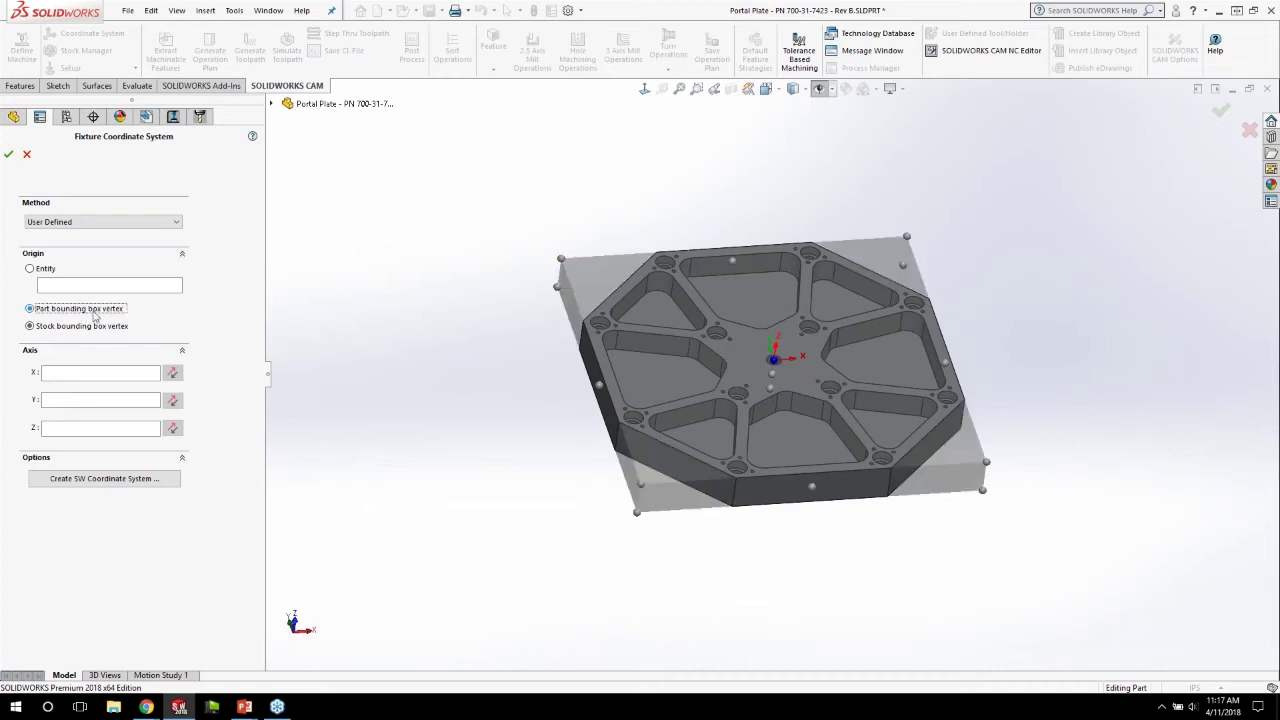
{"action": "left_click", "coordinate": [53, 287]}
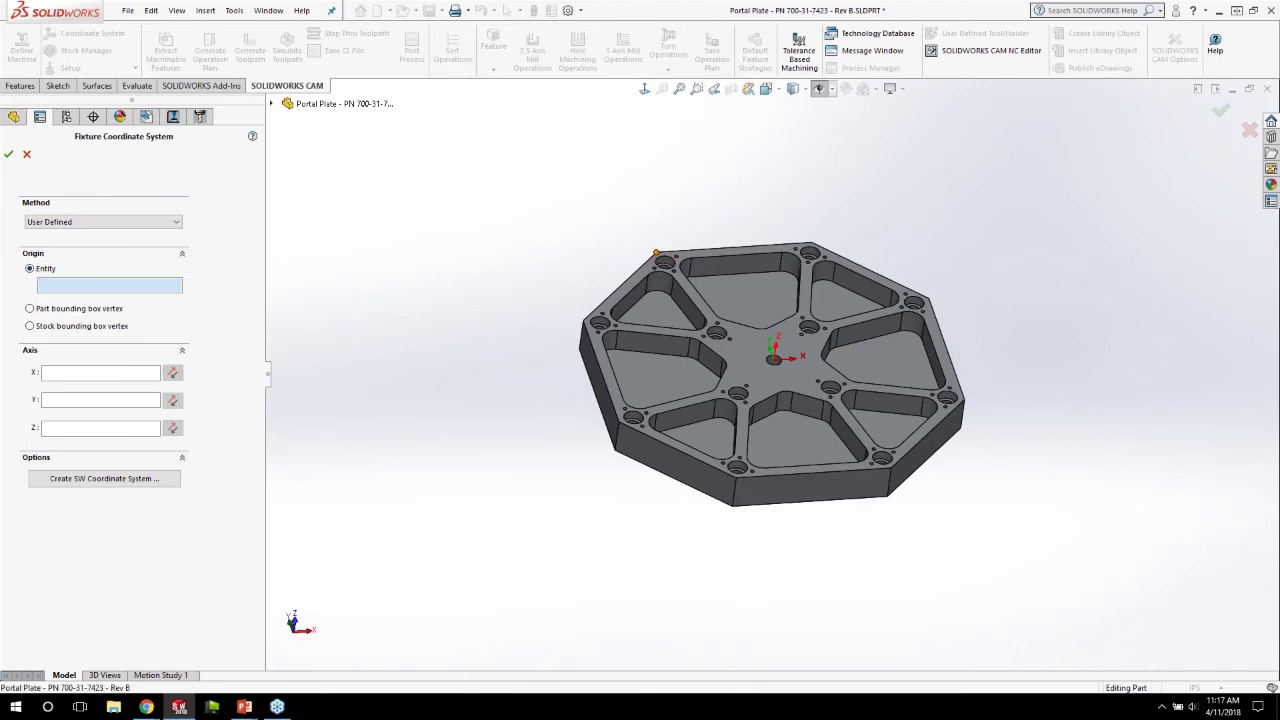
{"action": "left_click", "coordinate": [656, 253]}
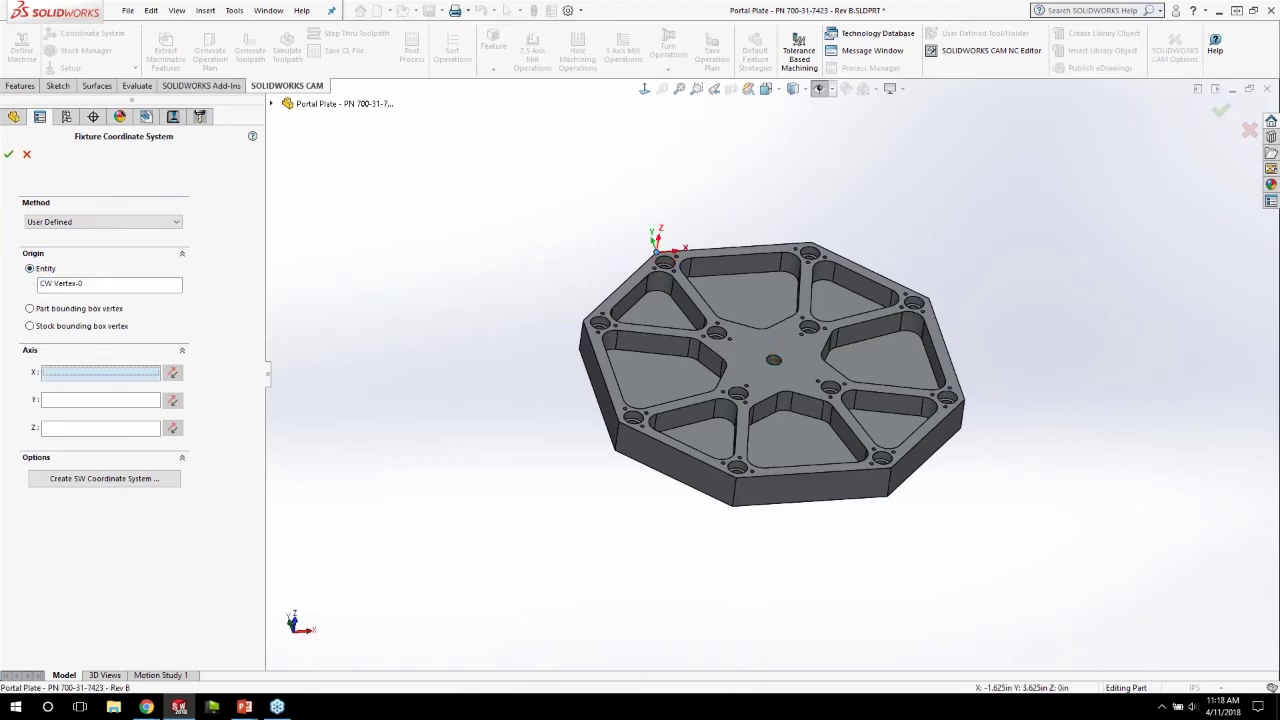
{"action": "left_click", "coordinate": [8, 155]}
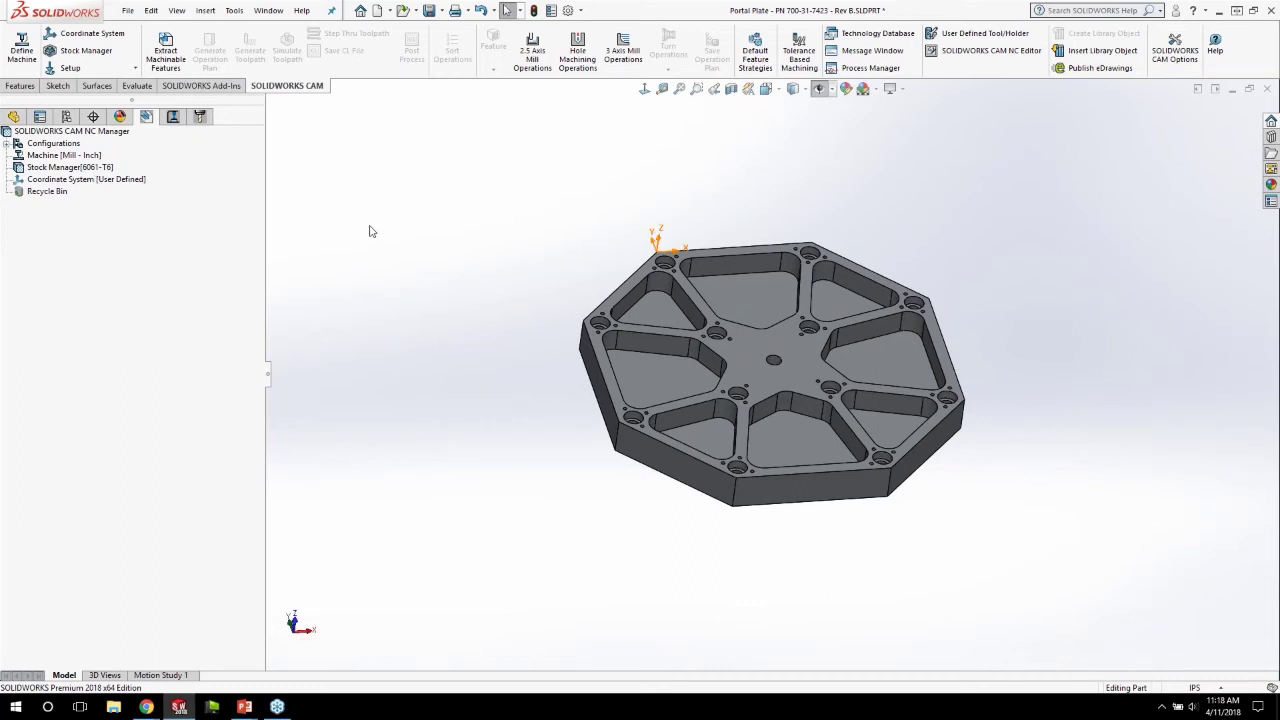
Step: Check the user-defined coordinate system on the plate, and examine the part's design features and a triangular pocket floor
{"action": "left_click", "coordinate": [86, 179]}
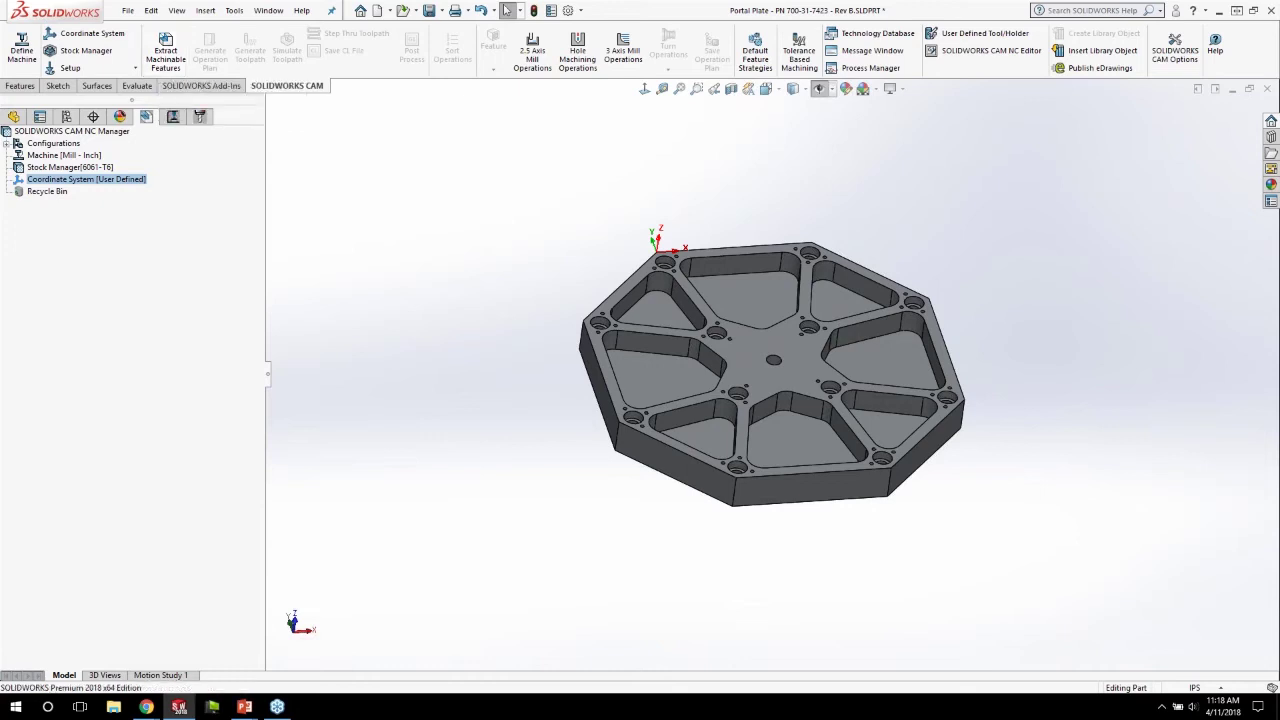
{"action": "middle_click_drag", "start_coordinate": [690, 285], "coordinate": [686, 310]}
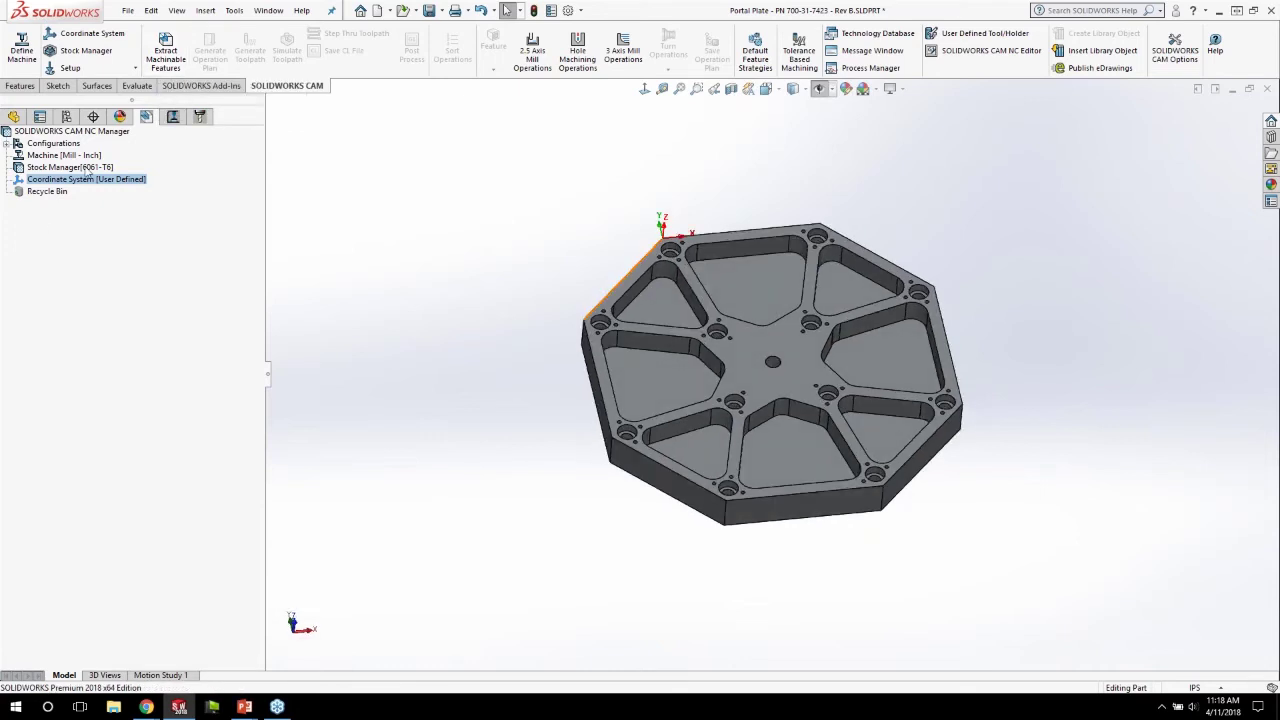
{"action": "left_click", "coordinate": [13, 116]}
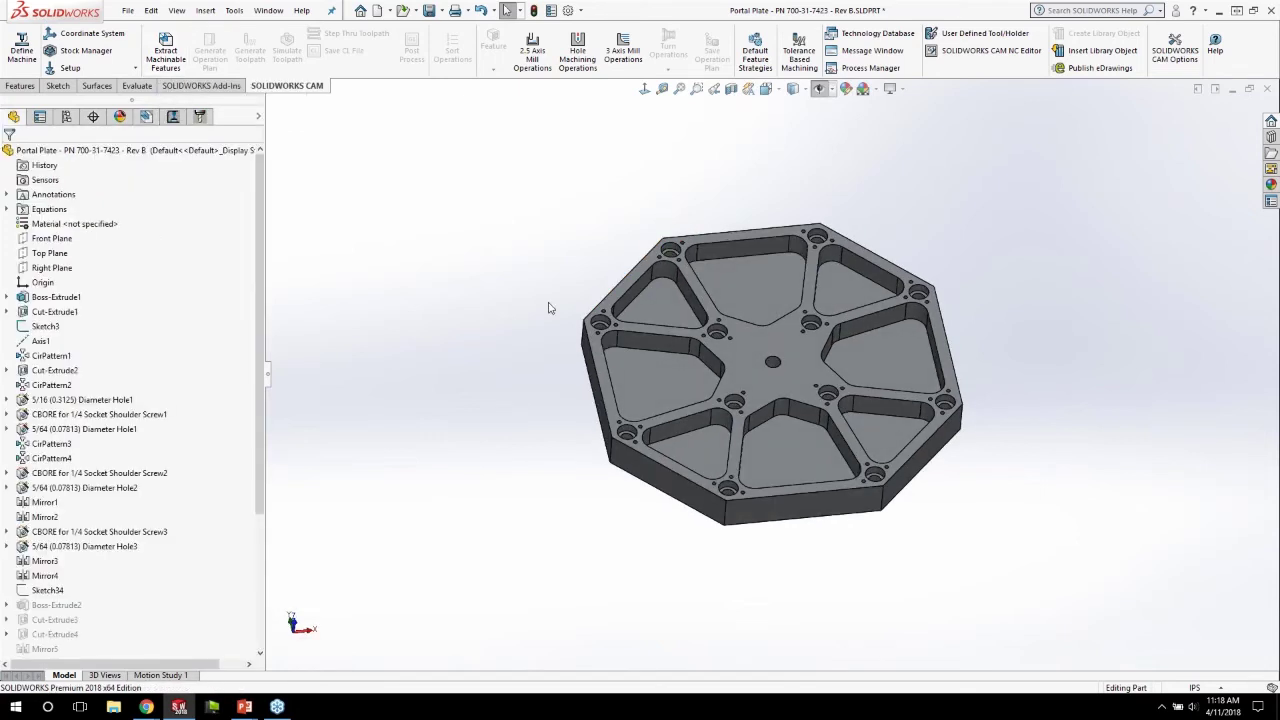
{"action": "left_click", "coordinate": [146, 117]}
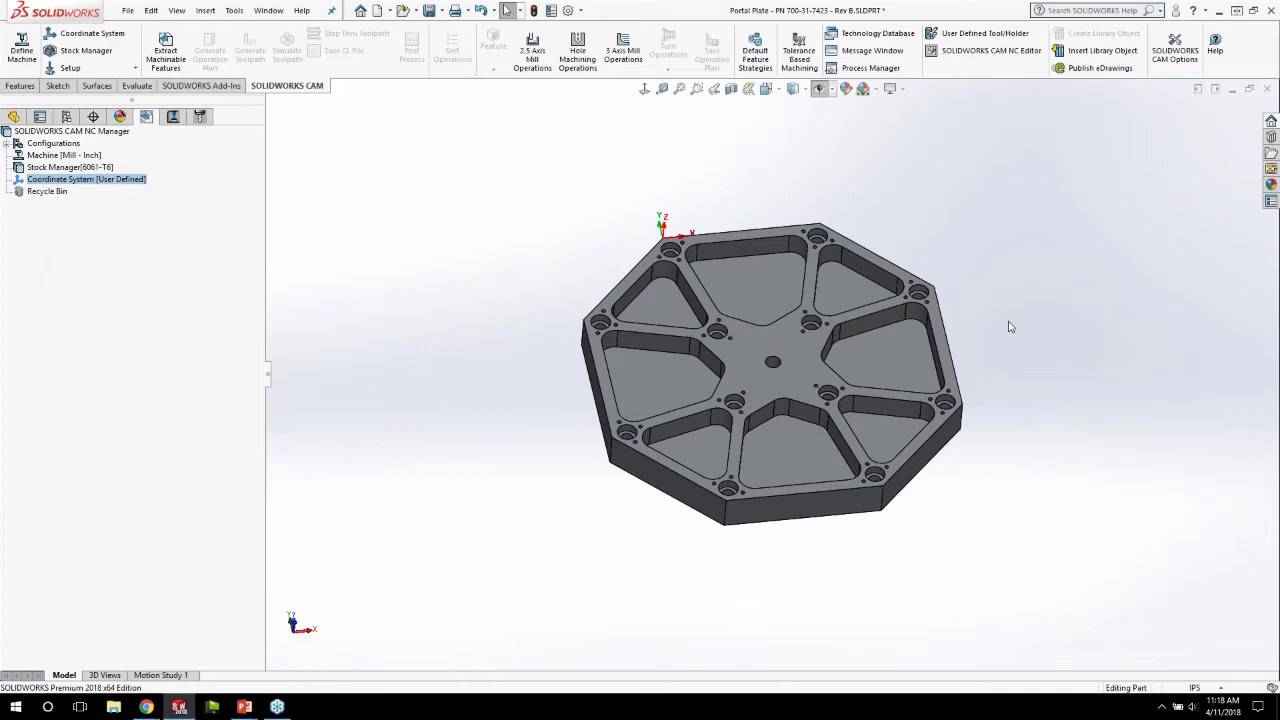
{"action": "left_click", "coordinate": [722, 296]}
{"action": "left_click", "coordinate": [666, 312]}
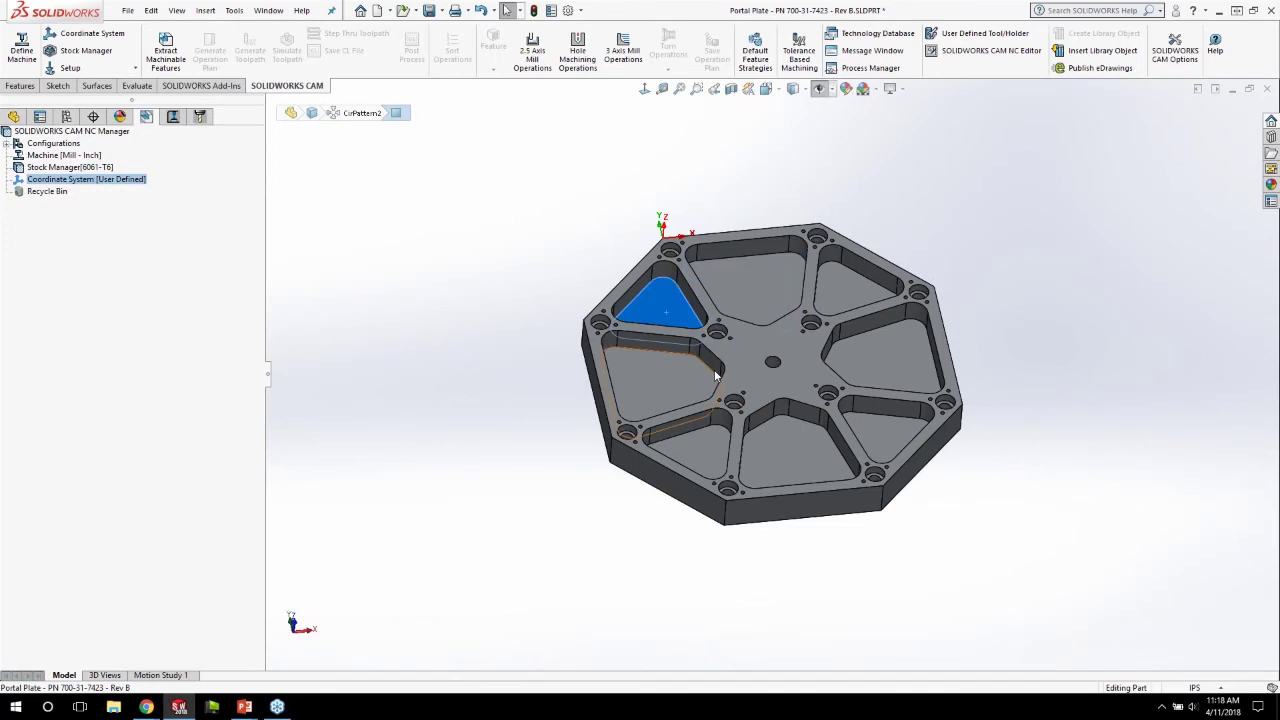
{"action": "left_click", "coordinate": [570, 262]}
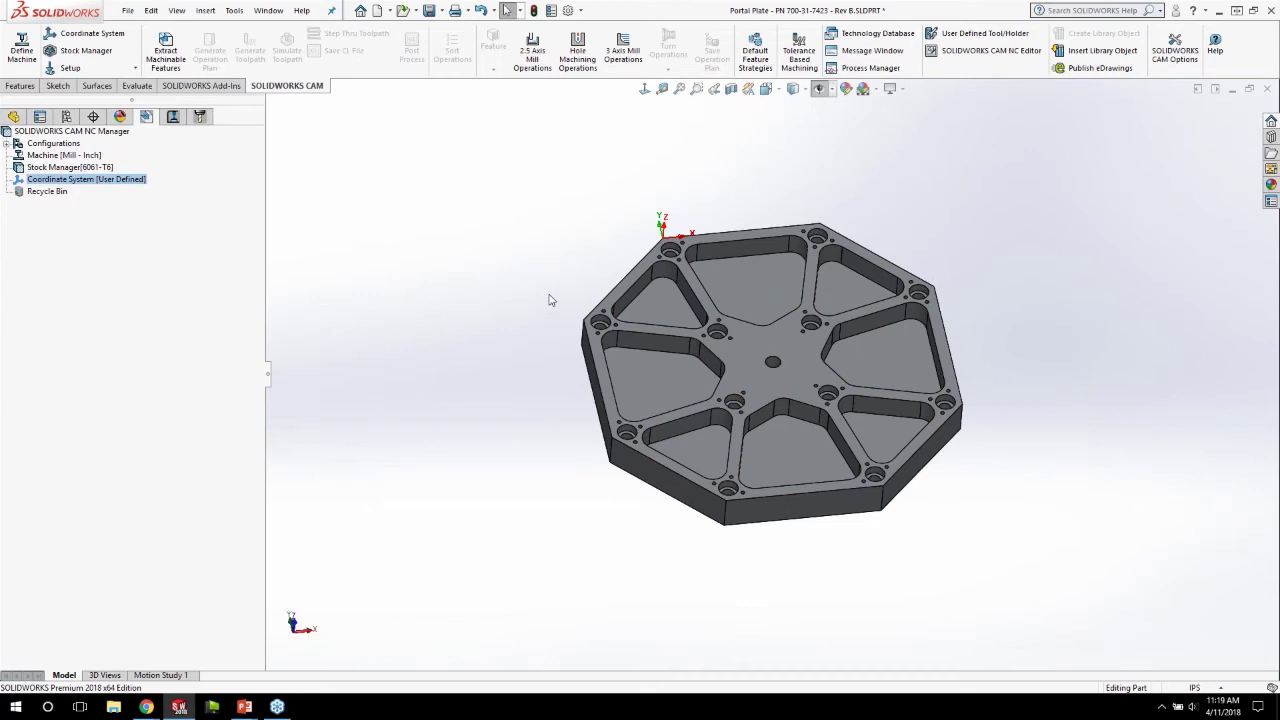
Step: Review the mill feature recognition options, toggle the Face feature type on and off, accept, and extract the plate's machinable features
{"action": "left_click", "coordinate": [1176, 54]}
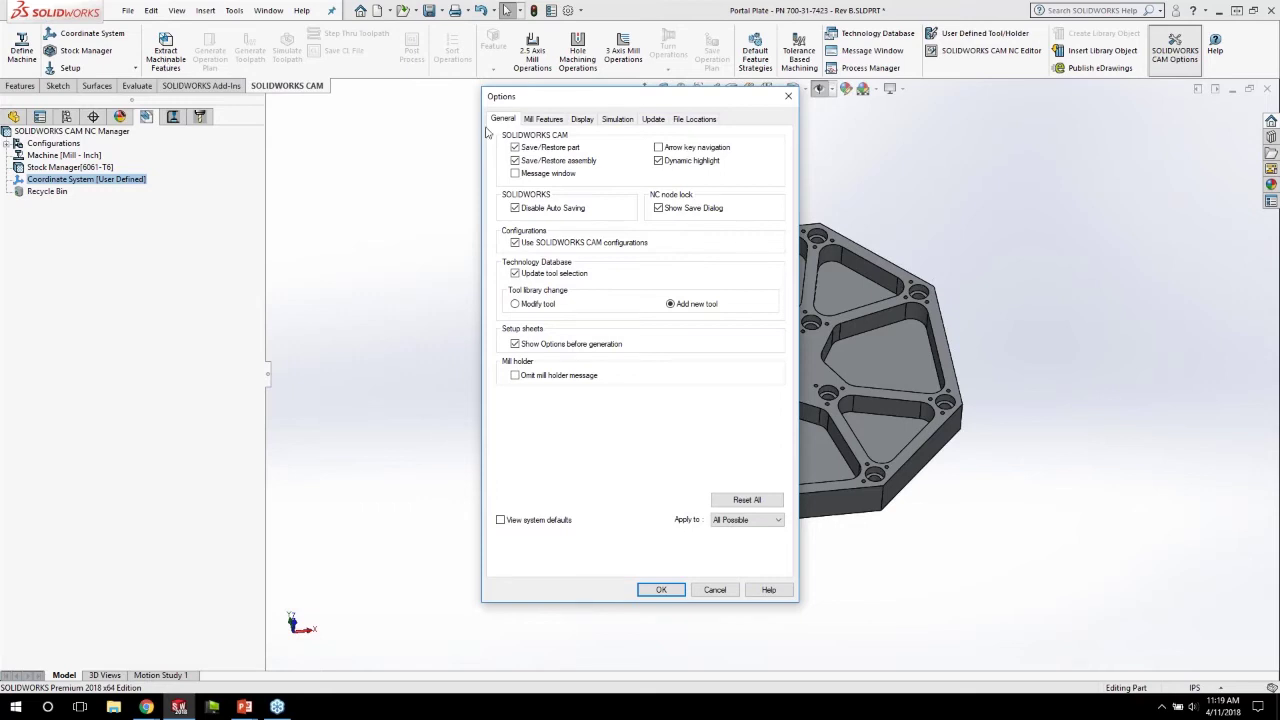
{"action": "left_click", "coordinate": [552, 120]}
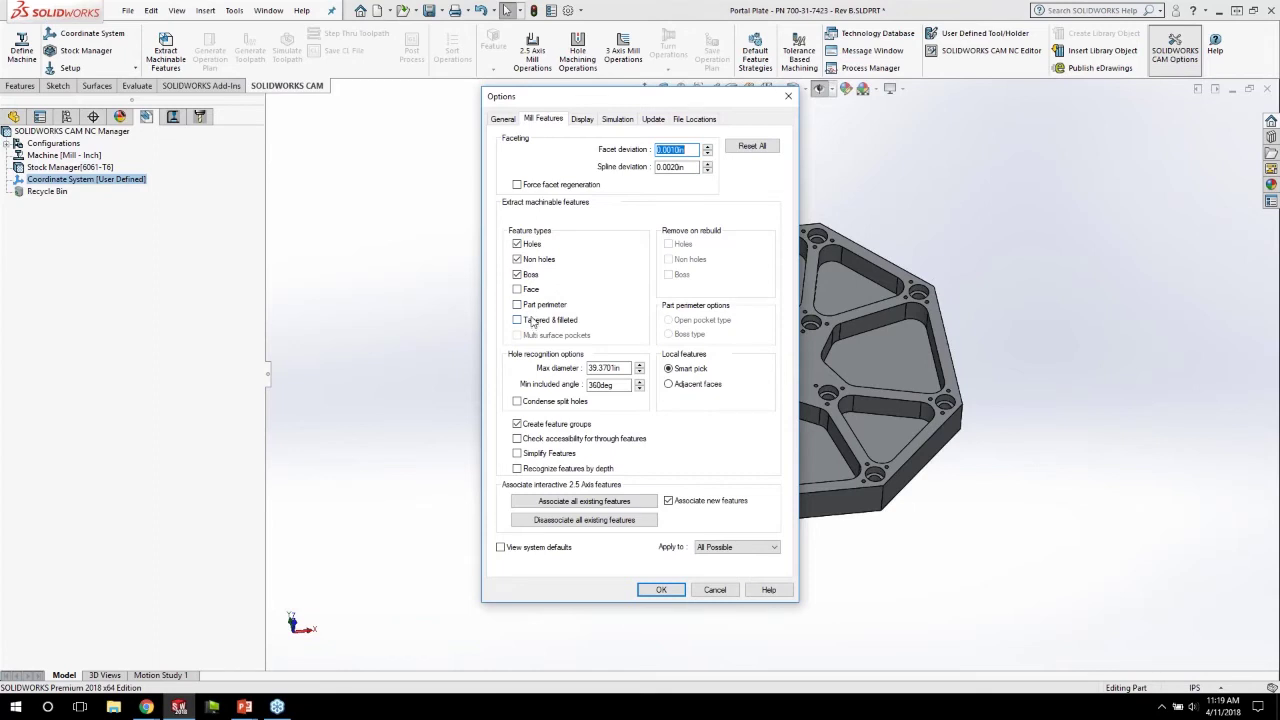
{"action": "left_click", "coordinate": [533, 290]}
{"action": "left_click", "coordinate": [531, 291]}
{"action": "left_click", "coordinate": [661, 591]}
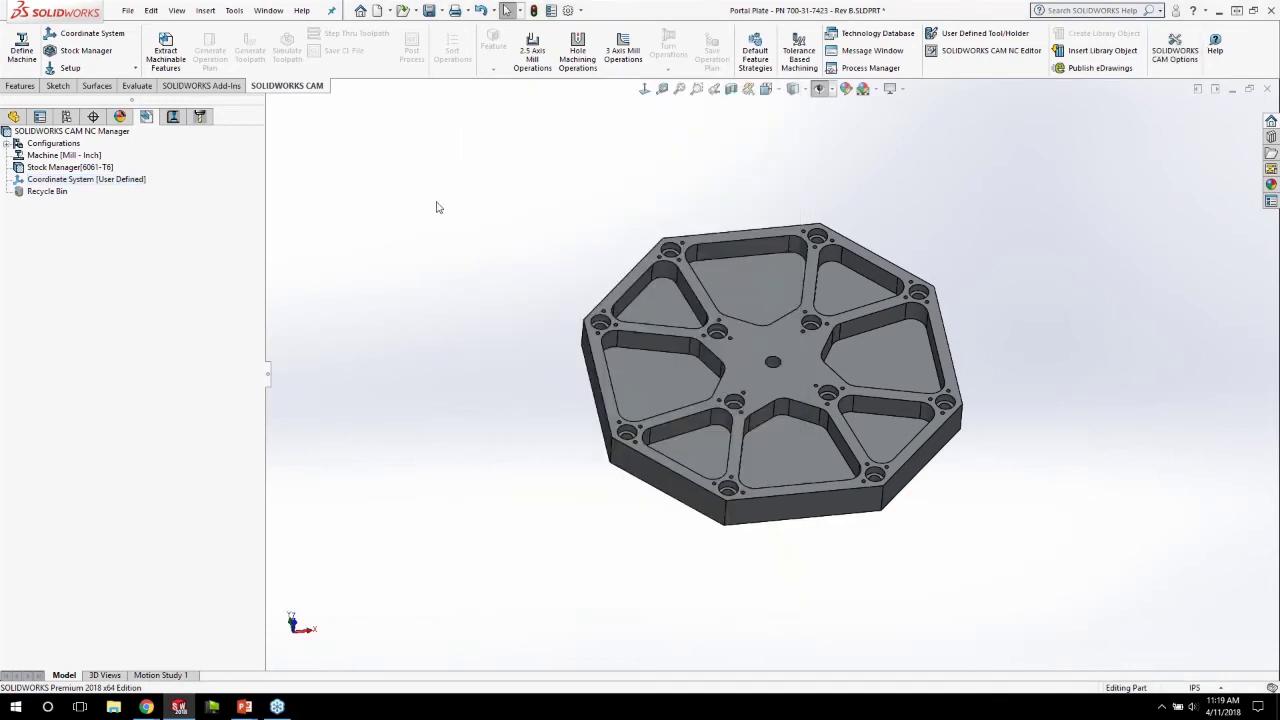
{"action": "left_click", "coordinate": [171, 64]}
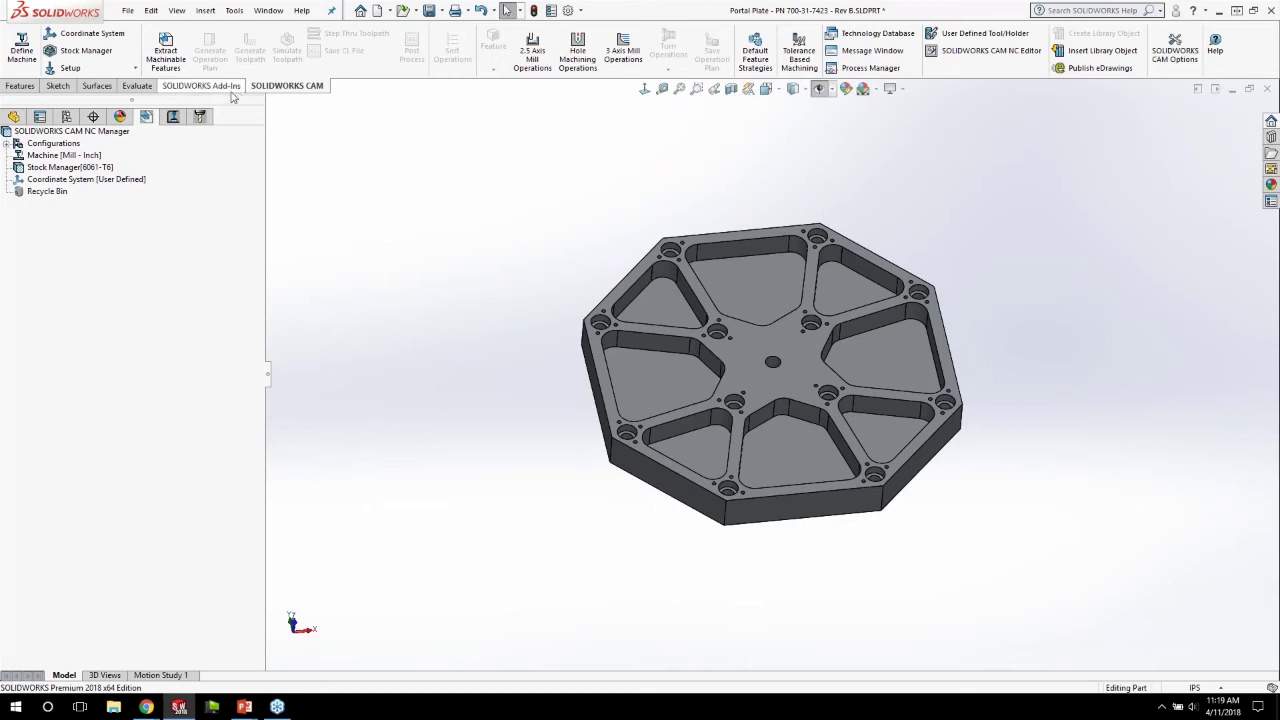
{"action": "left_click", "coordinate": [167, 58]}
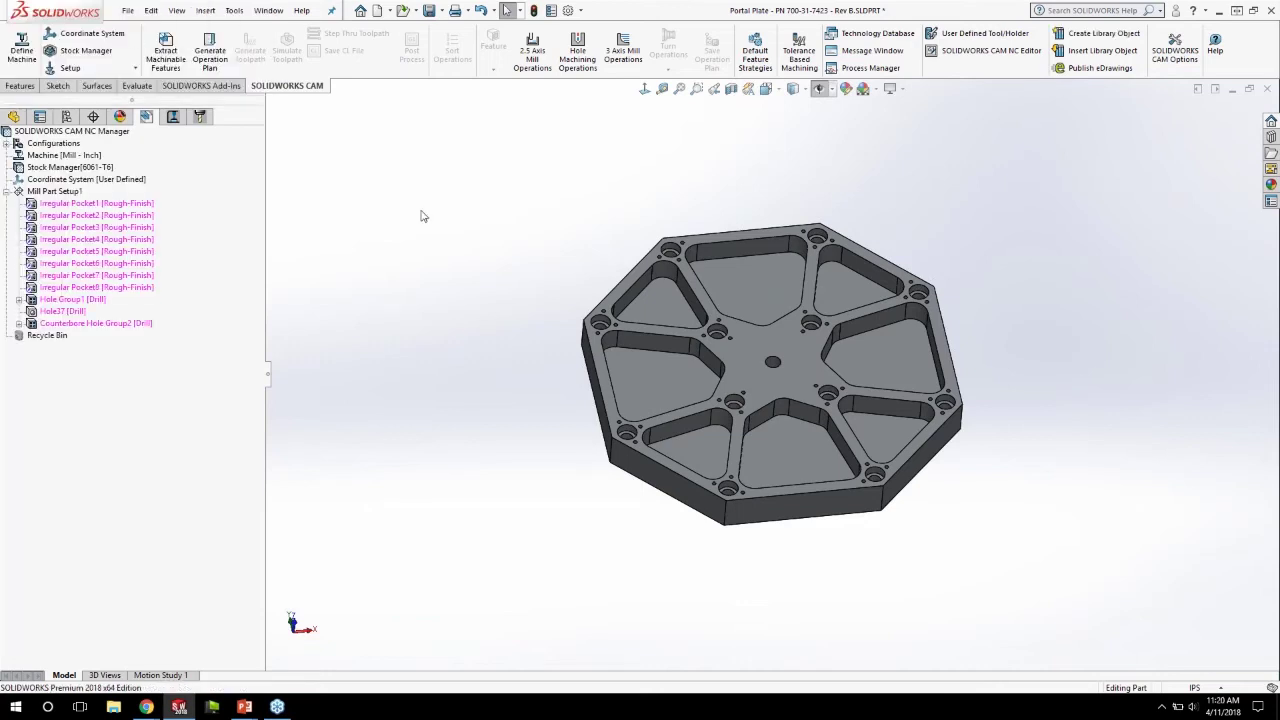
Step: Examine the extracted irregular pockets, Hole Group1, Hole37 and Counterbore Hole Group2 by highlighting them on the plate
{"action": "left_click", "coordinate": [68, 205]}
{"action": "left_click", "coordinate": [68, 218]}
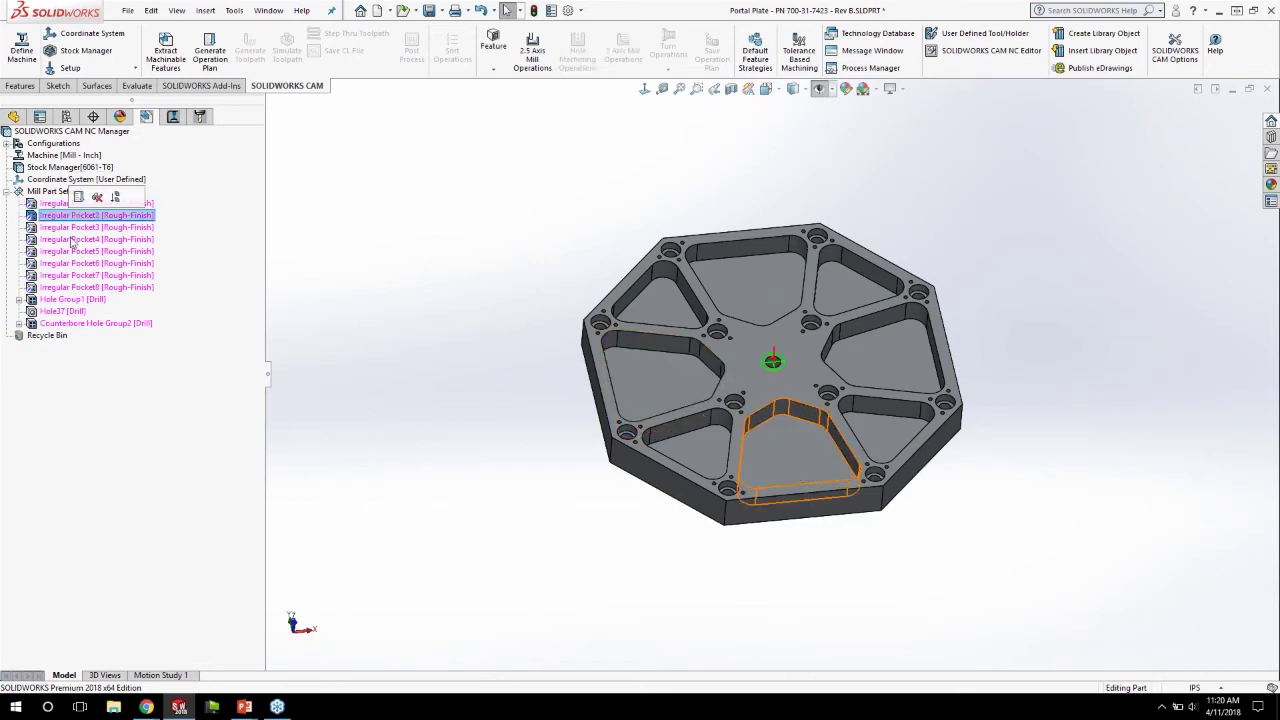
{"action": "left_click", "coordinate": [70, 240]}
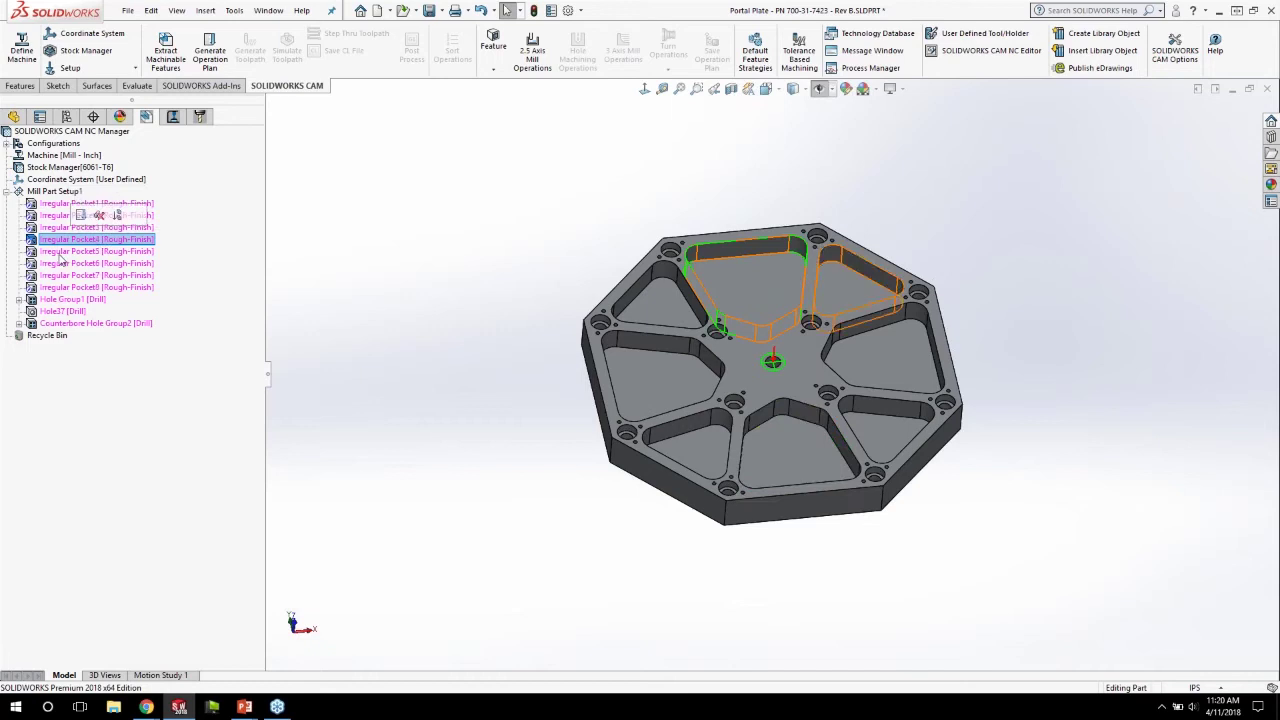
{"action": "left_click", "coordinate": [62, 252]}
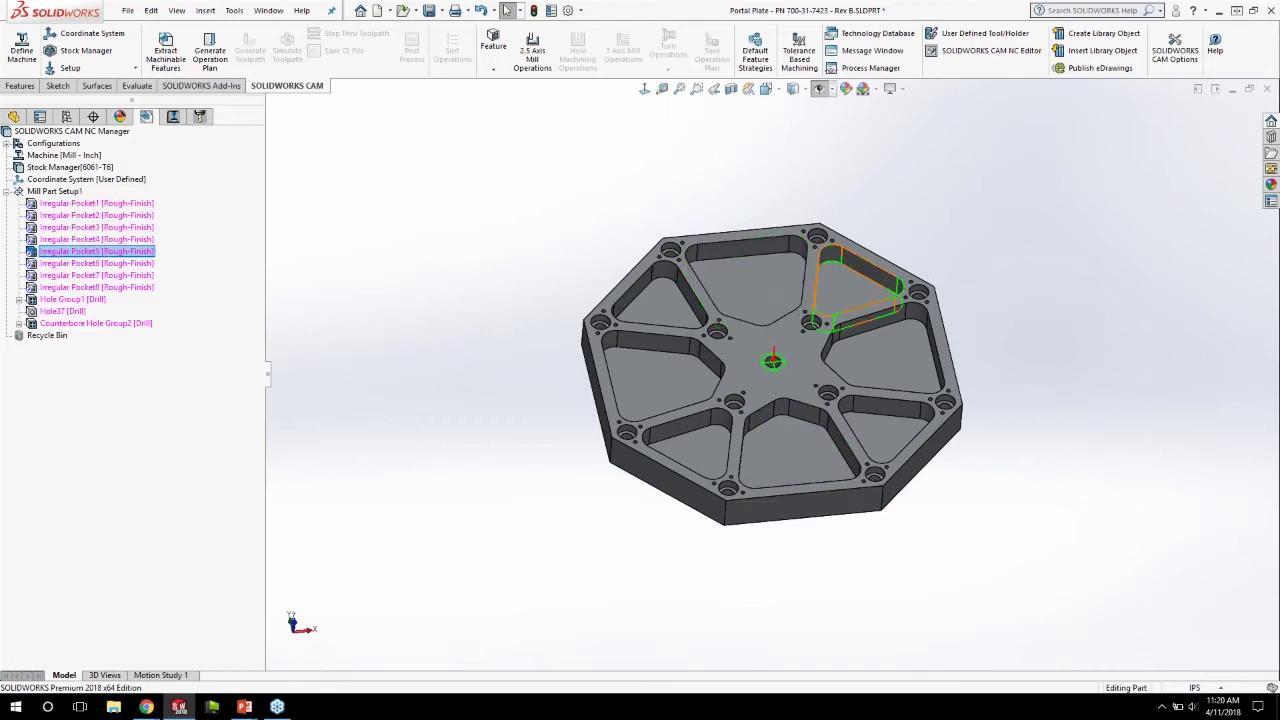
{"action": "left_click", "coordinate": [62, 275]}
{"action": "left_click", "coordinate": [62, 287]}
{"action": "left_click", "coordinate": [62, 300]}
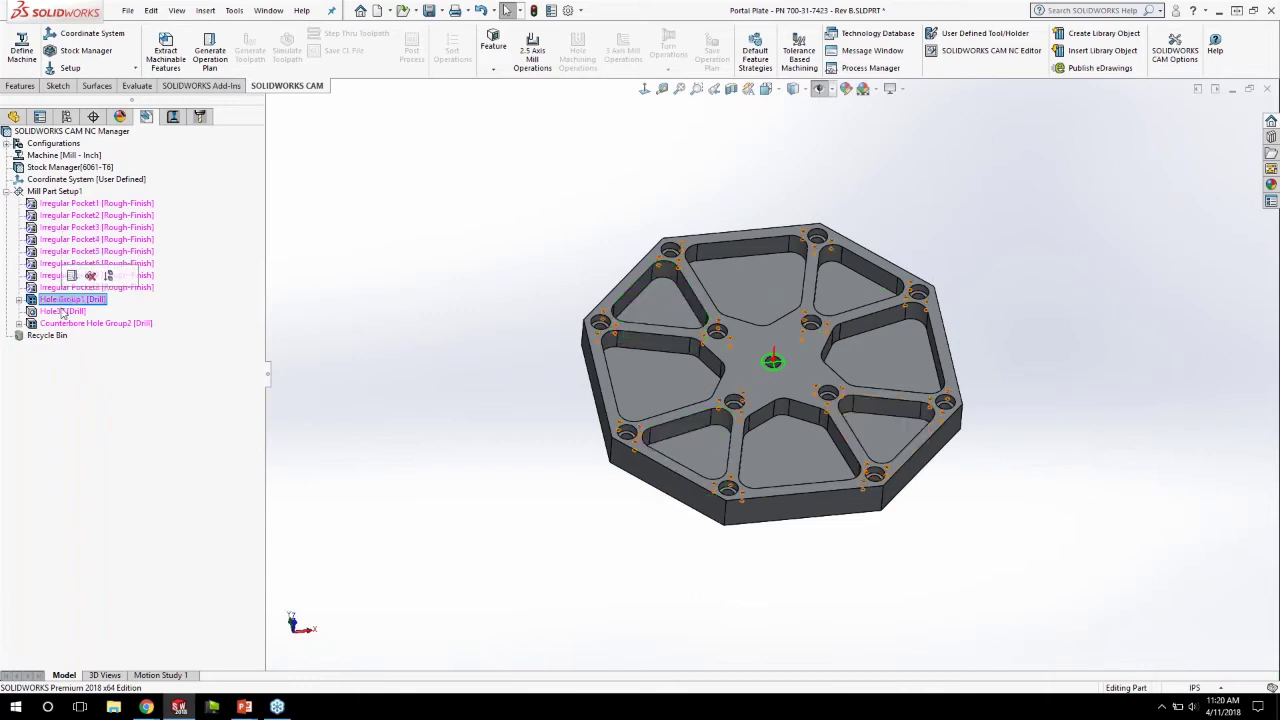
{"action": "left_click", "coordinate": [62, 311]}
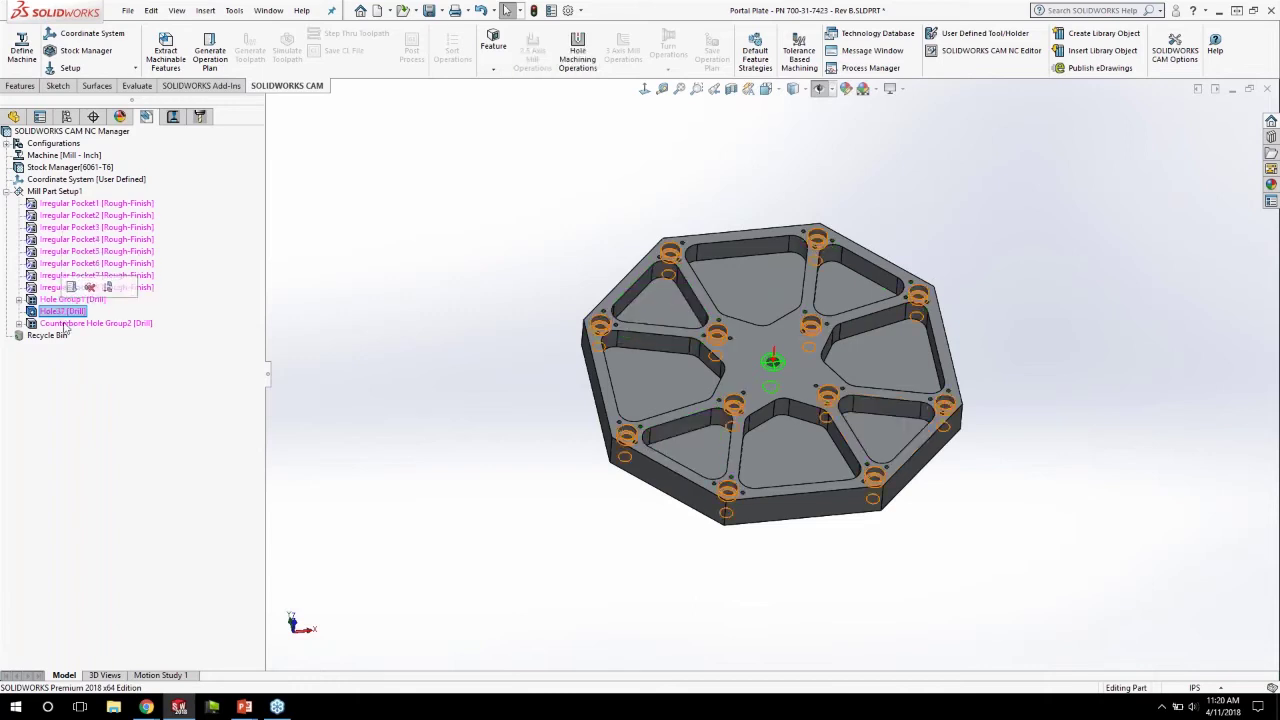
{"action": "left_click", "coordinate": [64, 323]}
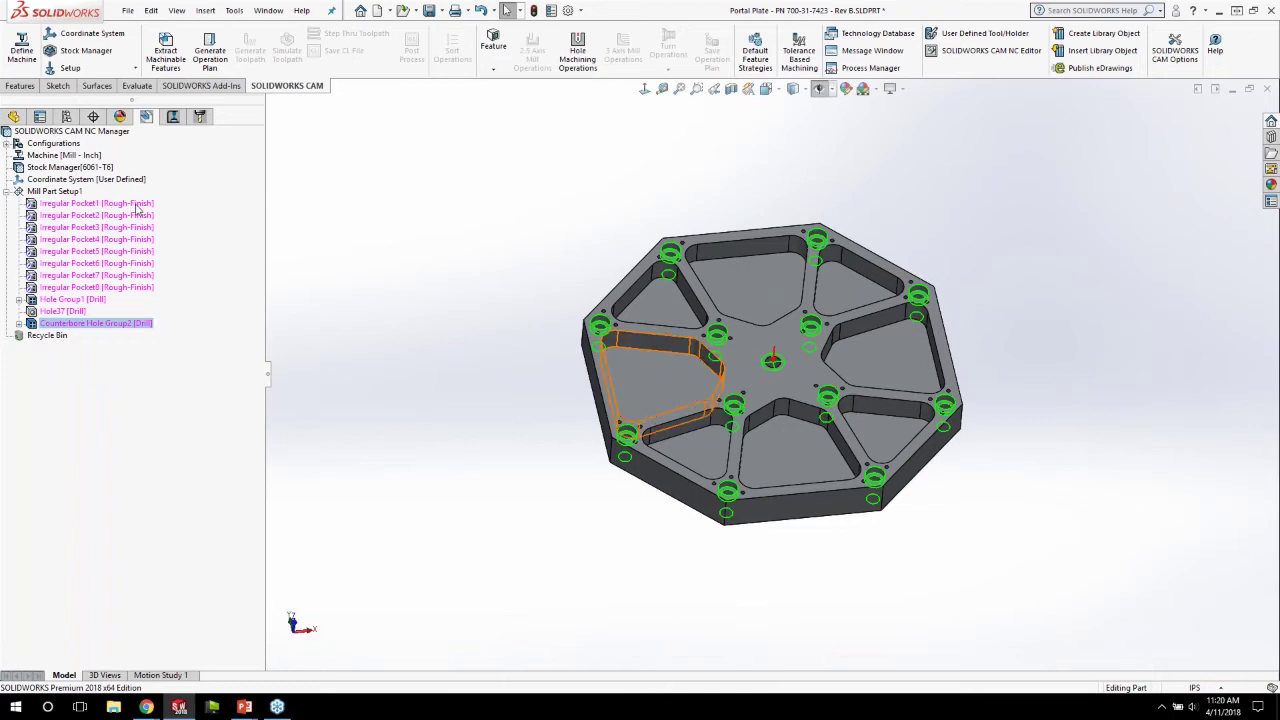
Step: Generate the operation plan for the extracted features
{"action": "left_click", "coordinate": [75, 206]}
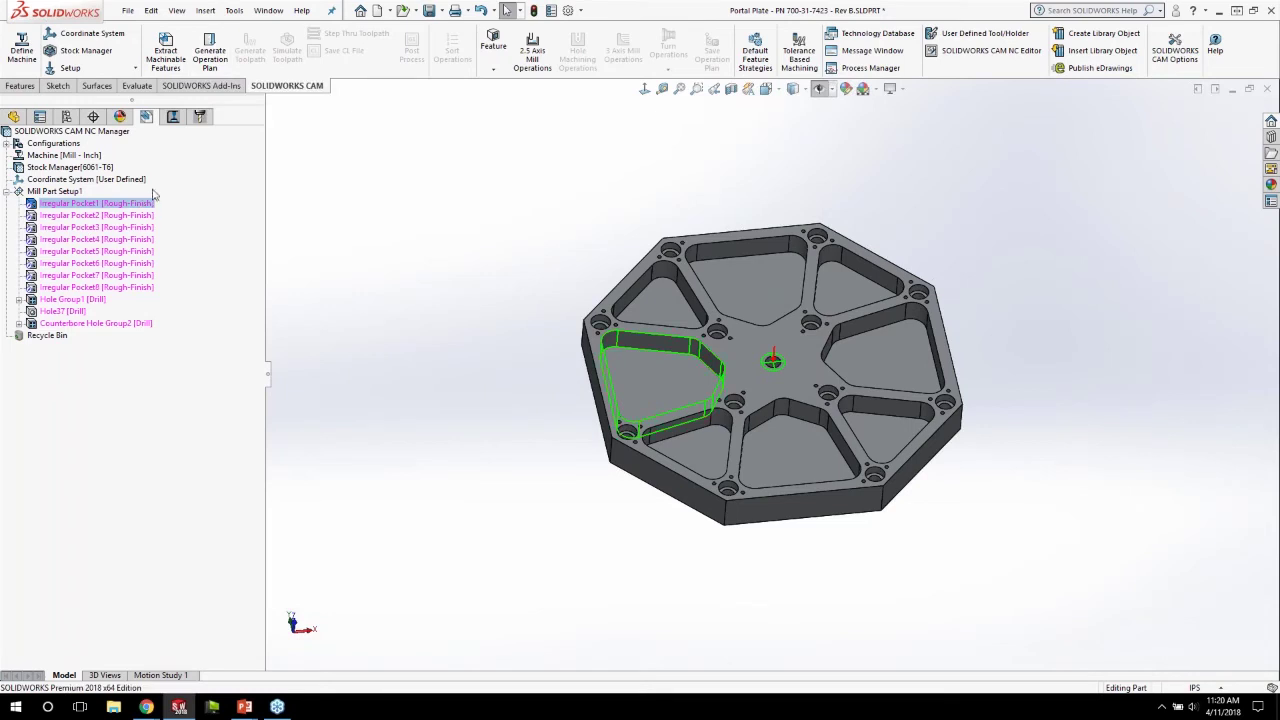
{"action": "left_click", "coordinate": [223, 56]}
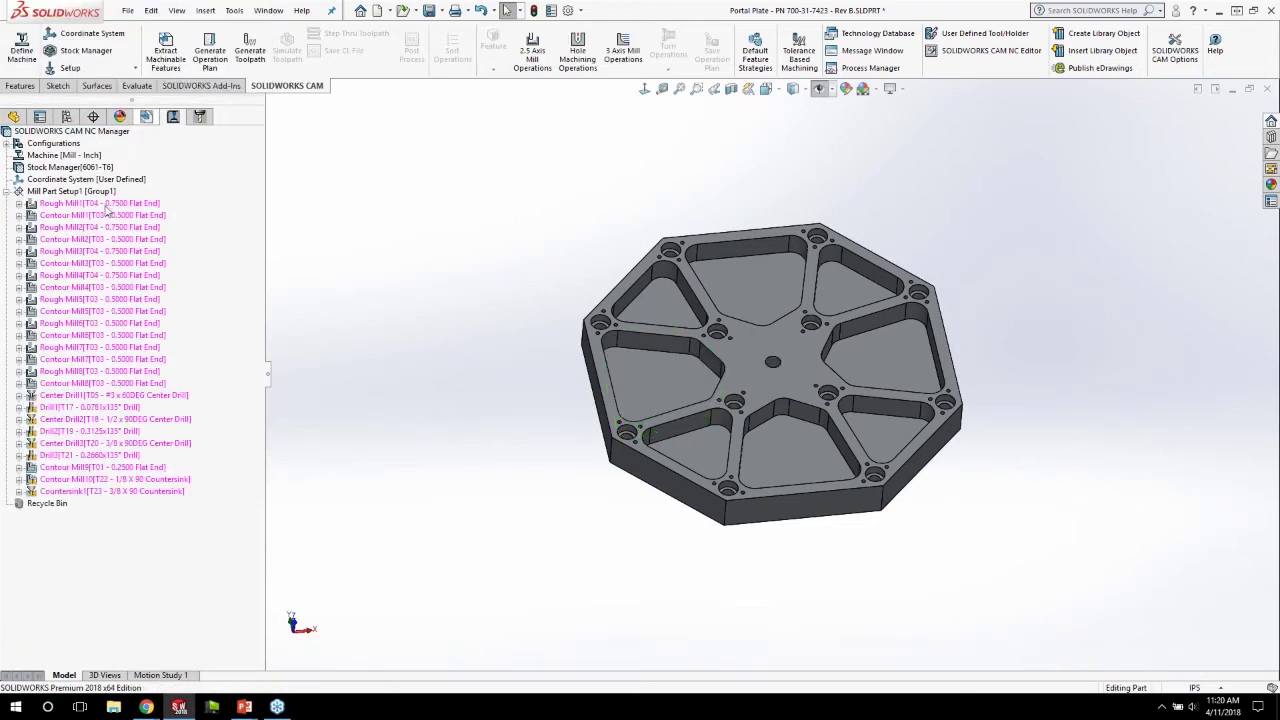
Step: Compare Irregular Pocket1 in the feature list with its Rough Mill1 and Contour Mill1 operations in the operation list
{"action": "left_click", "coordinate": [146, 116]}
{"action": "left_click", "coordinate": [58, 204]}
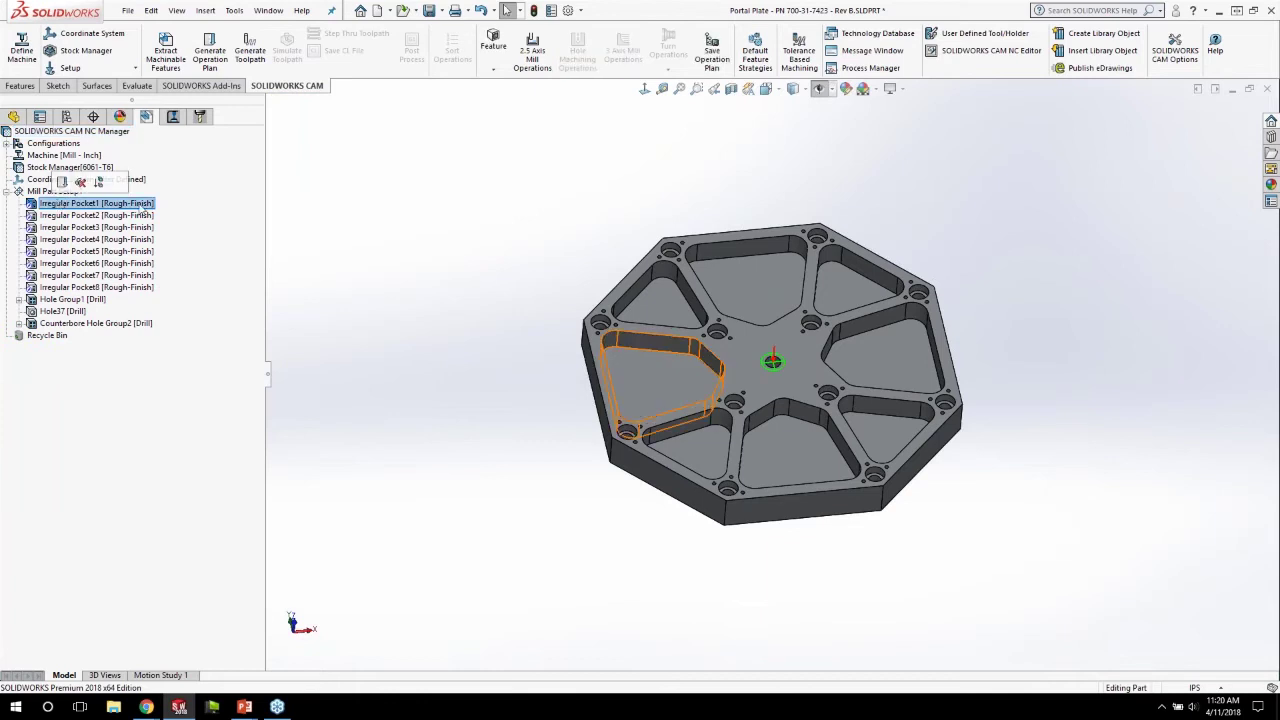
{"action": "left_click", "coordinate": [173, 116]}
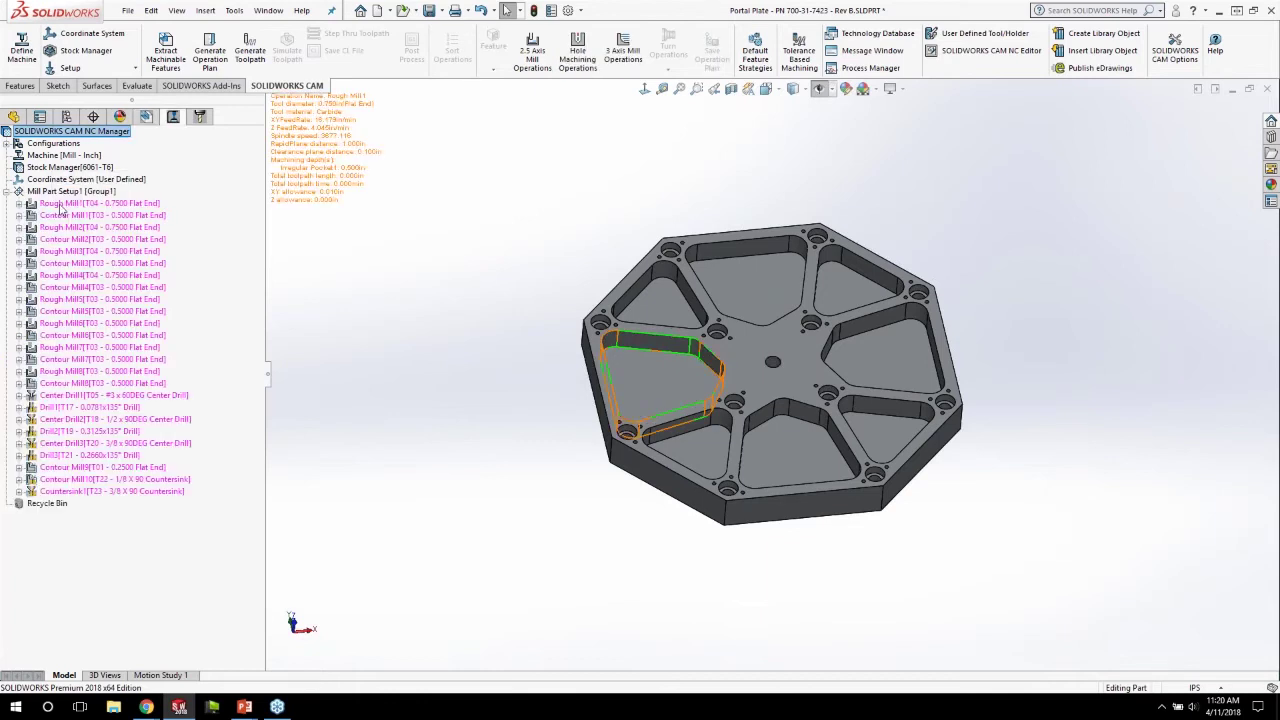
{"action": "left_click", "coordinate": [60, 204]}
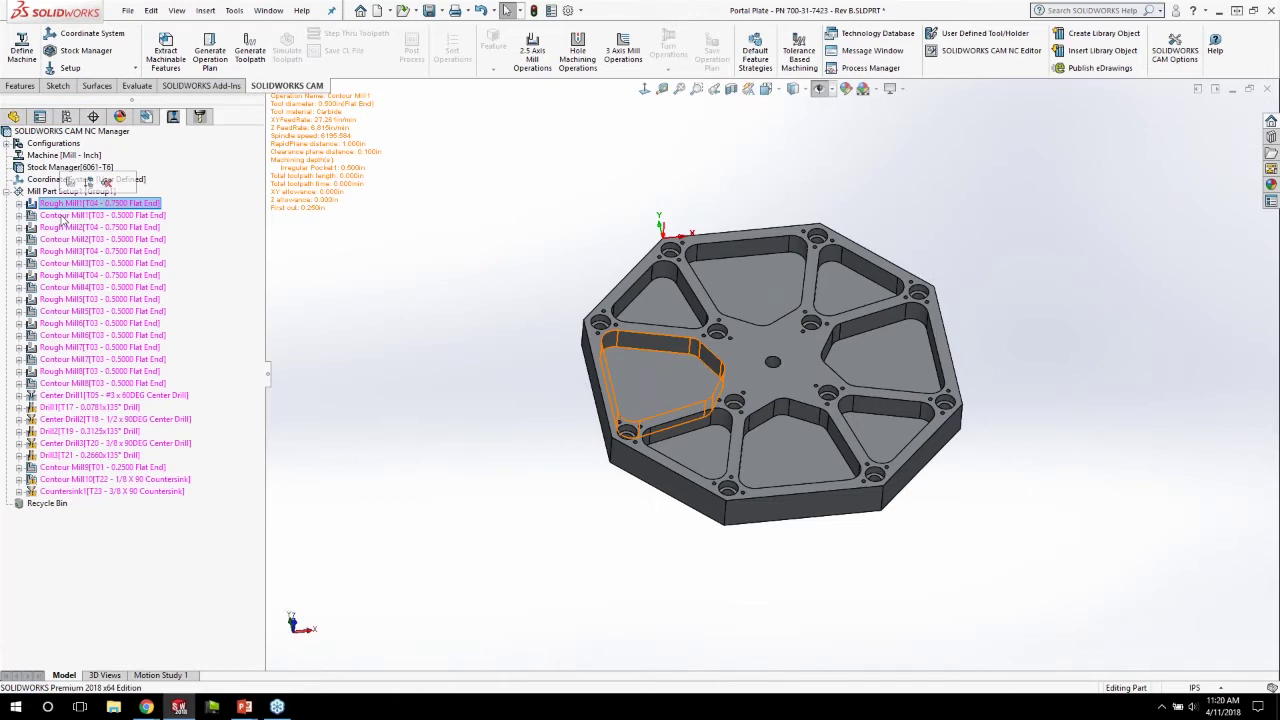
{"action": "left_click", "coordinate": [62, 216]}
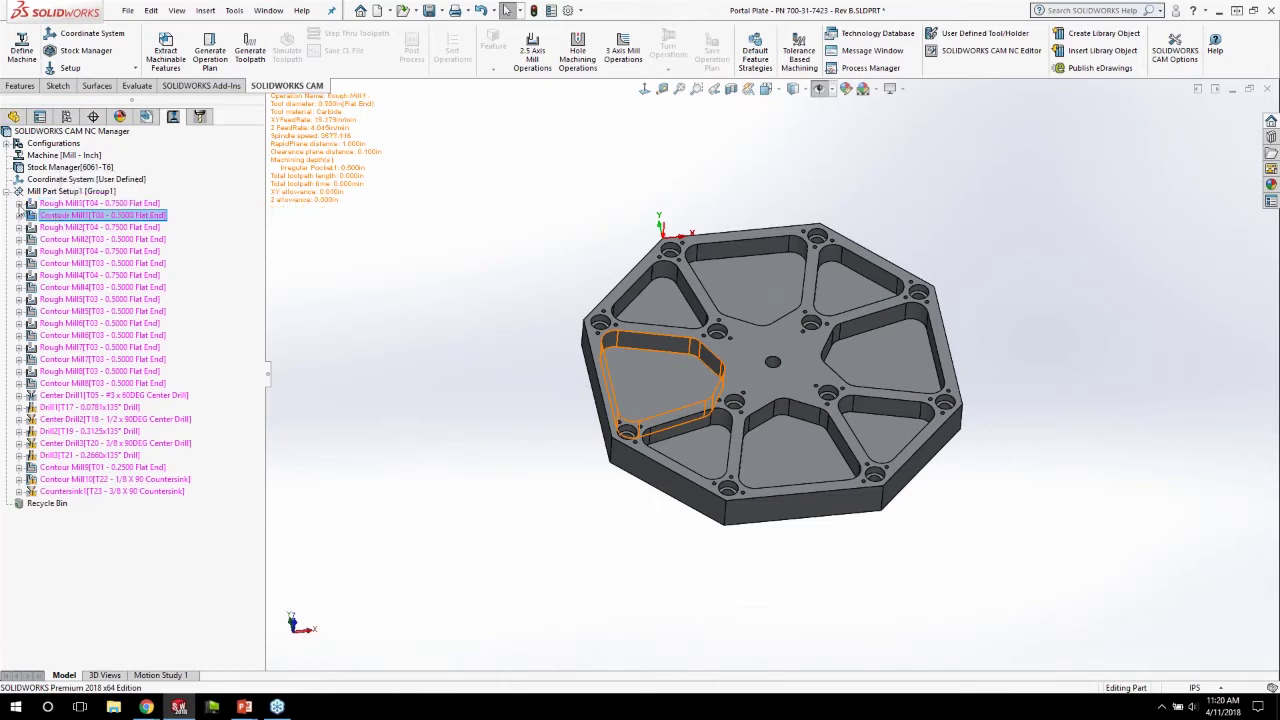
{"action": "left_click", "coordinate": [18, 204]}
{"action": "left_click", "coordinate": [56, 215]}
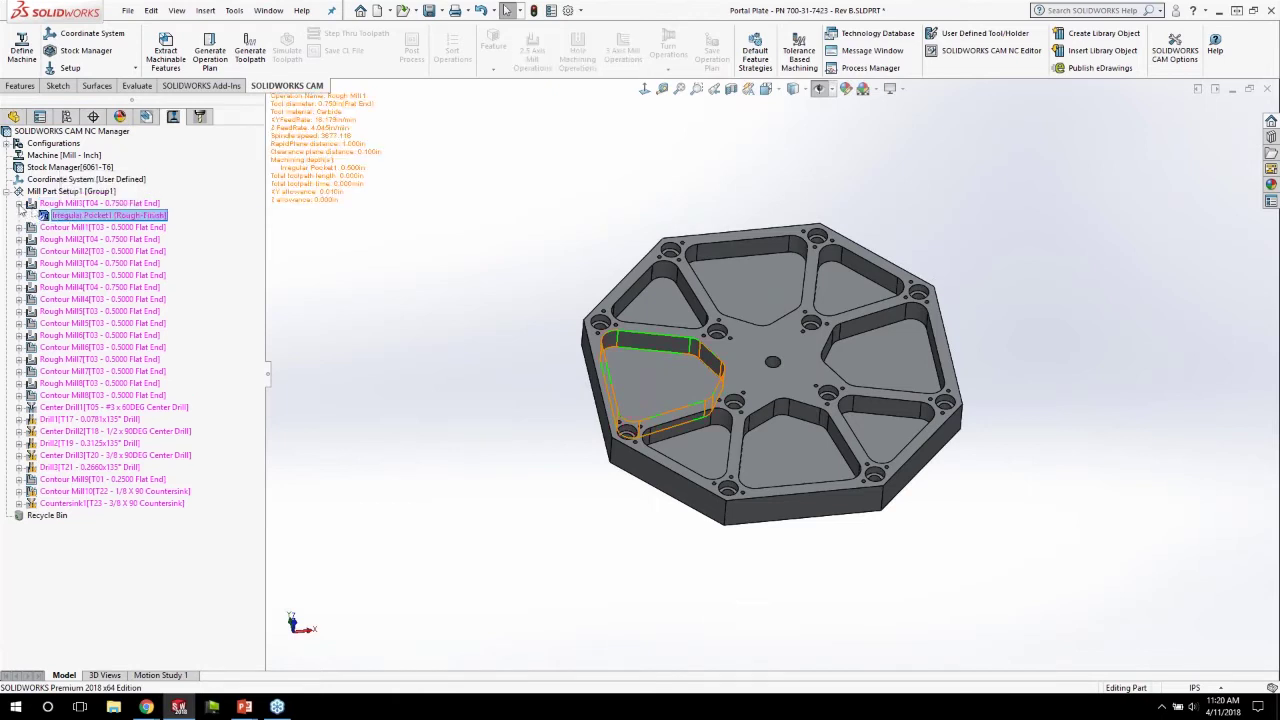
{"action": "left_click", "coordinate": [18, 204]}
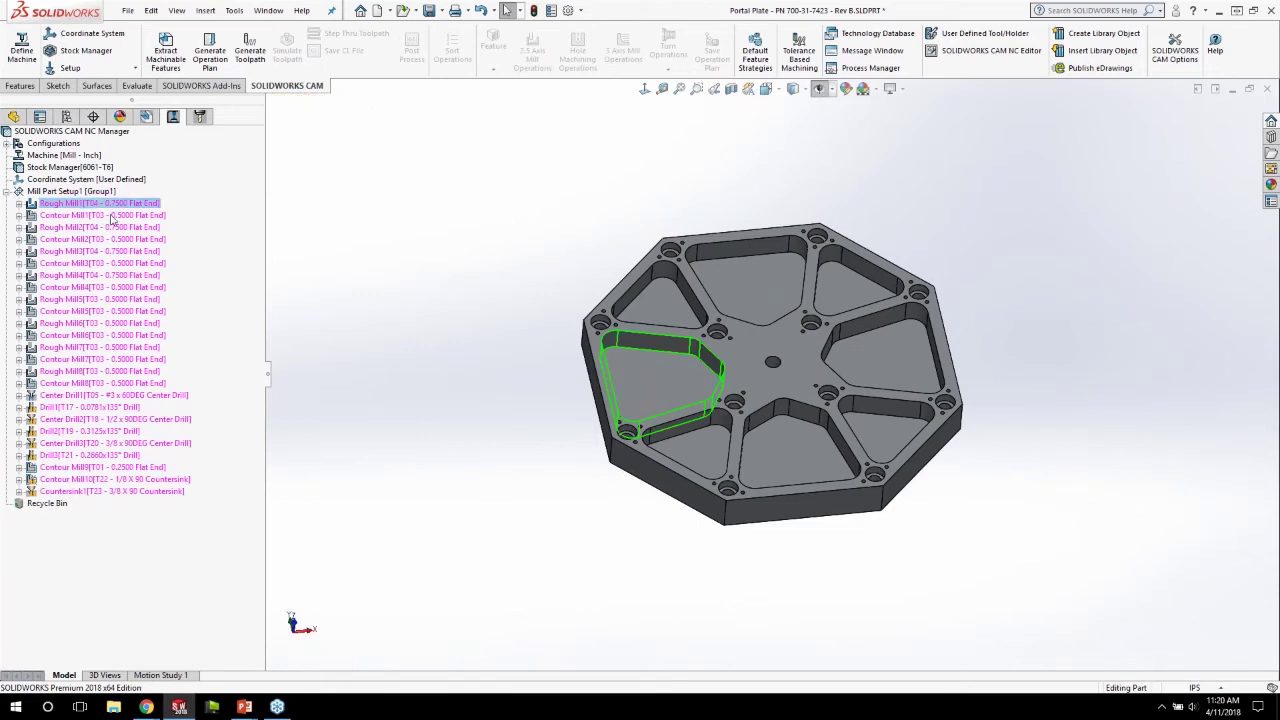
{"action": "left_click", "coordinate": [147, 117]}
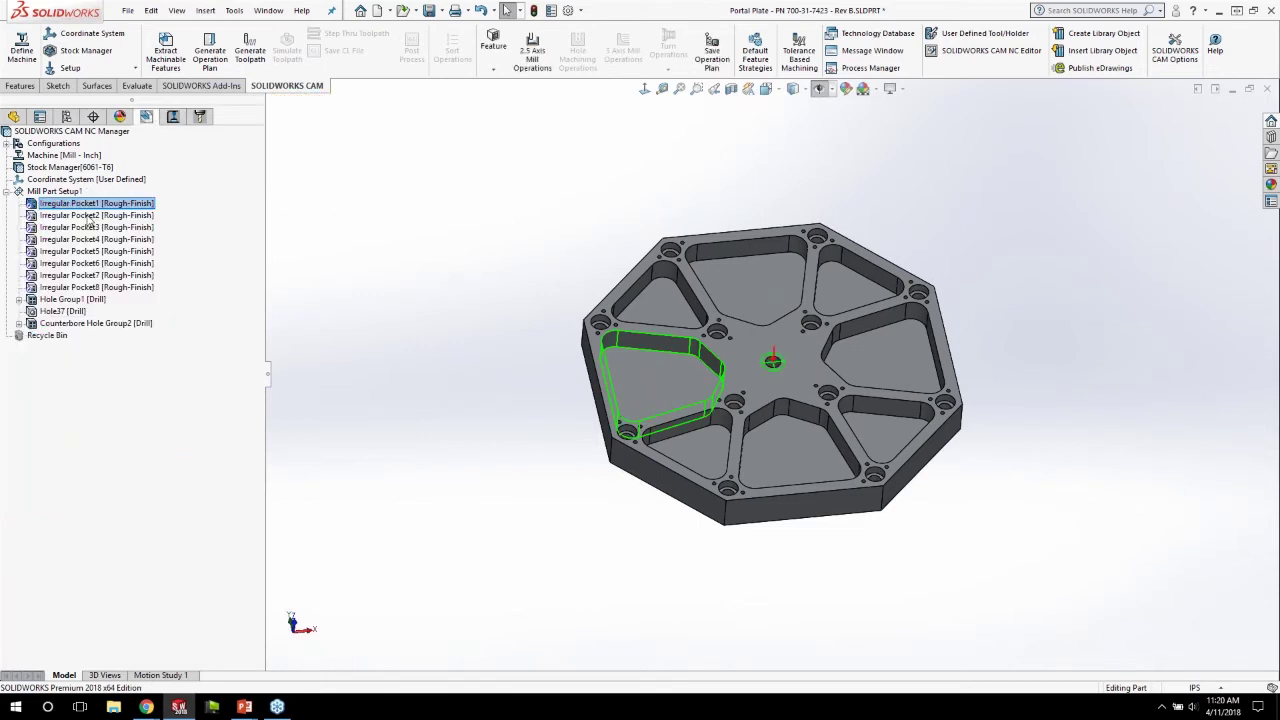
{"action": "left_click", "coordinate": [147, 117]}
{"action": "left_click", "coordinate": [147, 117]}
{"action": "left_click", "coordinate": [73, 205]}
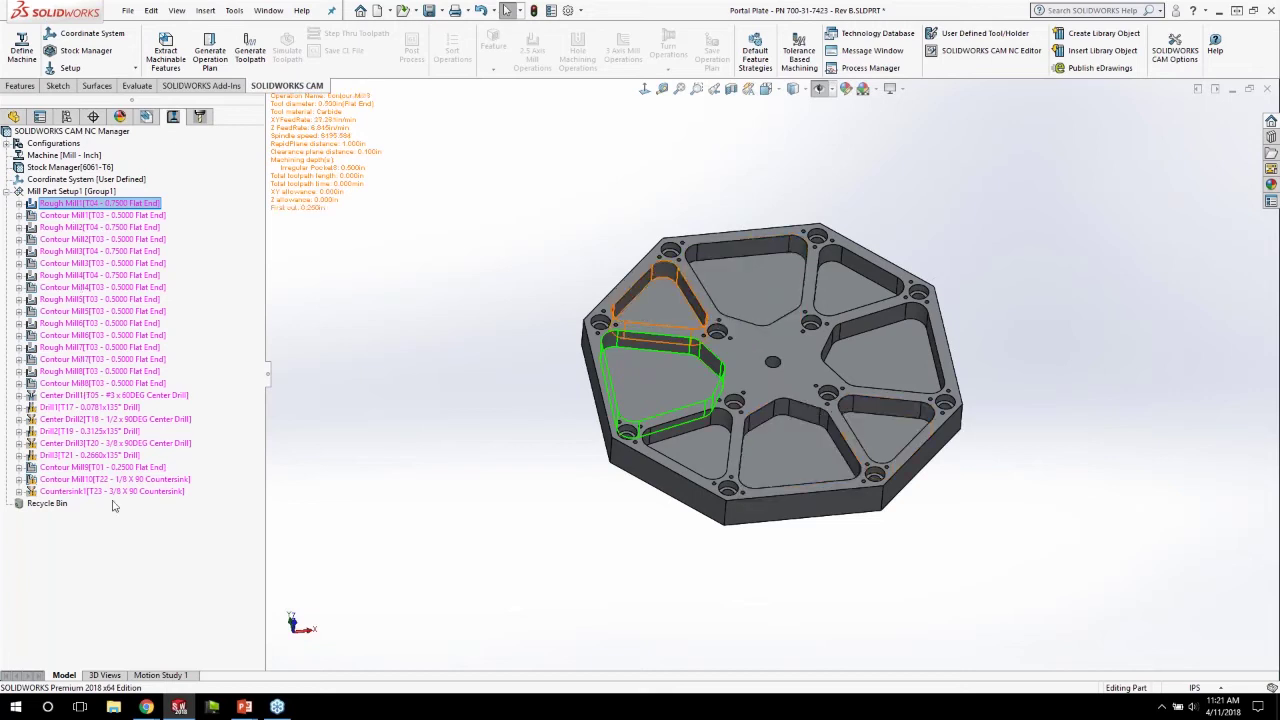
Step: Generate the toolpaths for the planned operations and check Rough Mill1 on the first irregular pocket
{"action": "left_click", "coordinate": [148, 118]}
{"action": "left_click", "coordinate": [174, 119]}
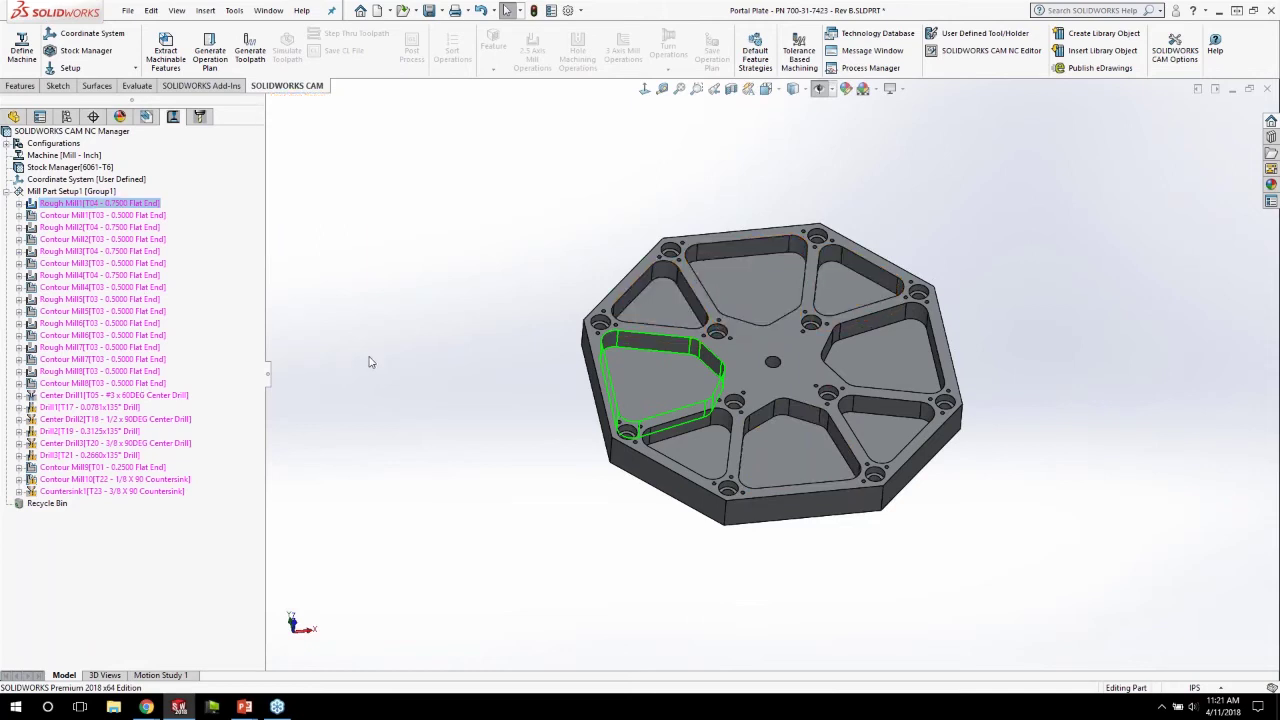
{"action": "left_click", "coordinate": [250, 55]}
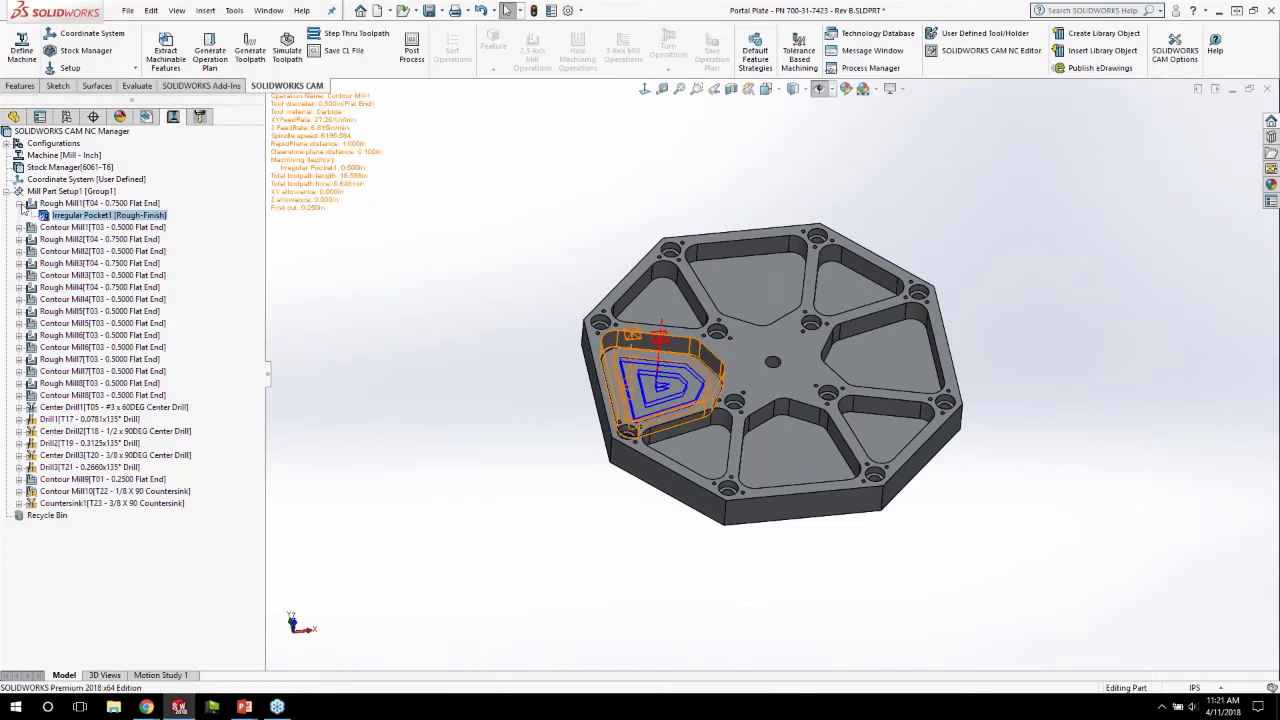
{"action": "left_click", "coordinate": [19, 203]}
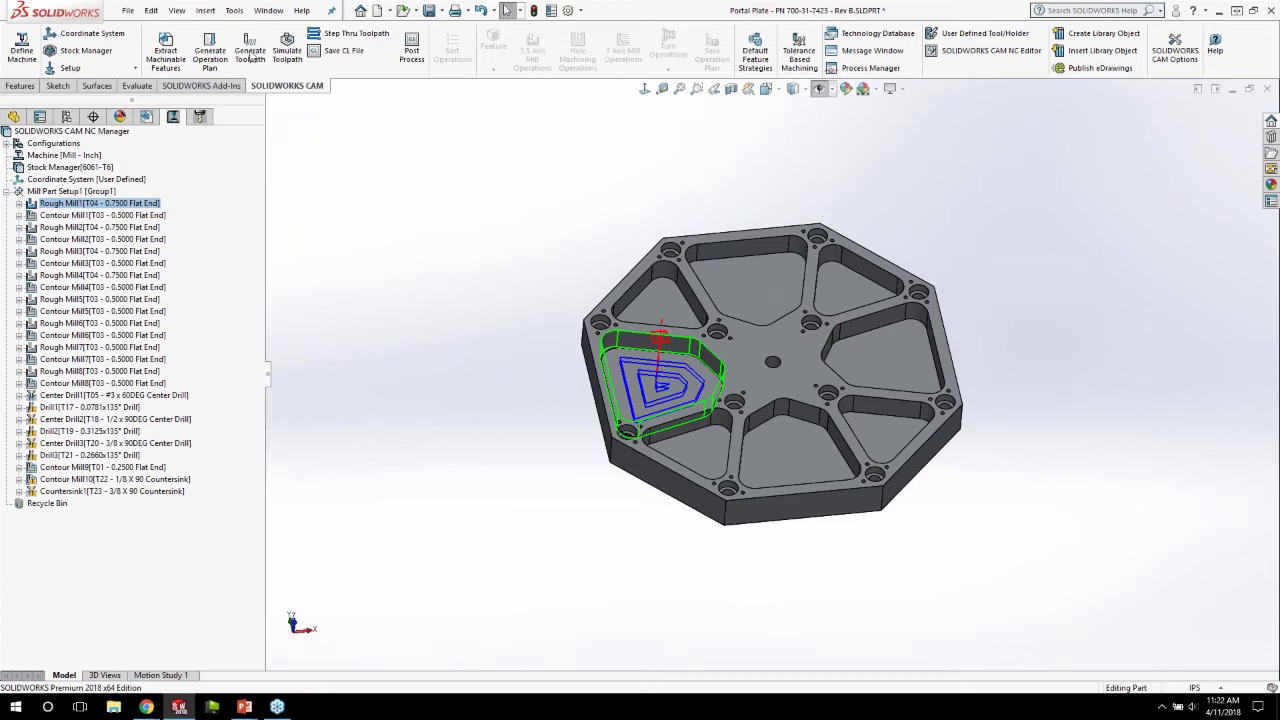
Step: Examine the commands available for Irregular Pocket1 in the feature list and for Rough Mill1 in the operation list
{"action": "left_click", "coordinate": [147, 117]}
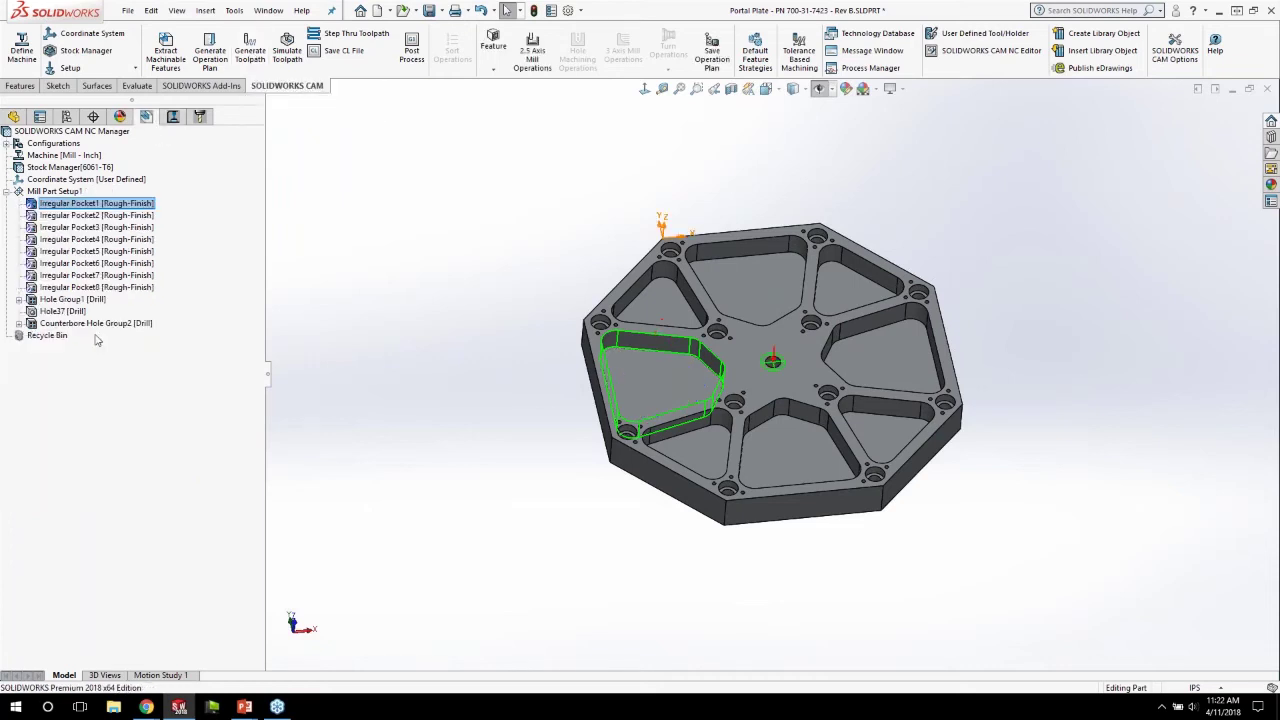
{"action": "left_click", "coordinate": [64, 203]}
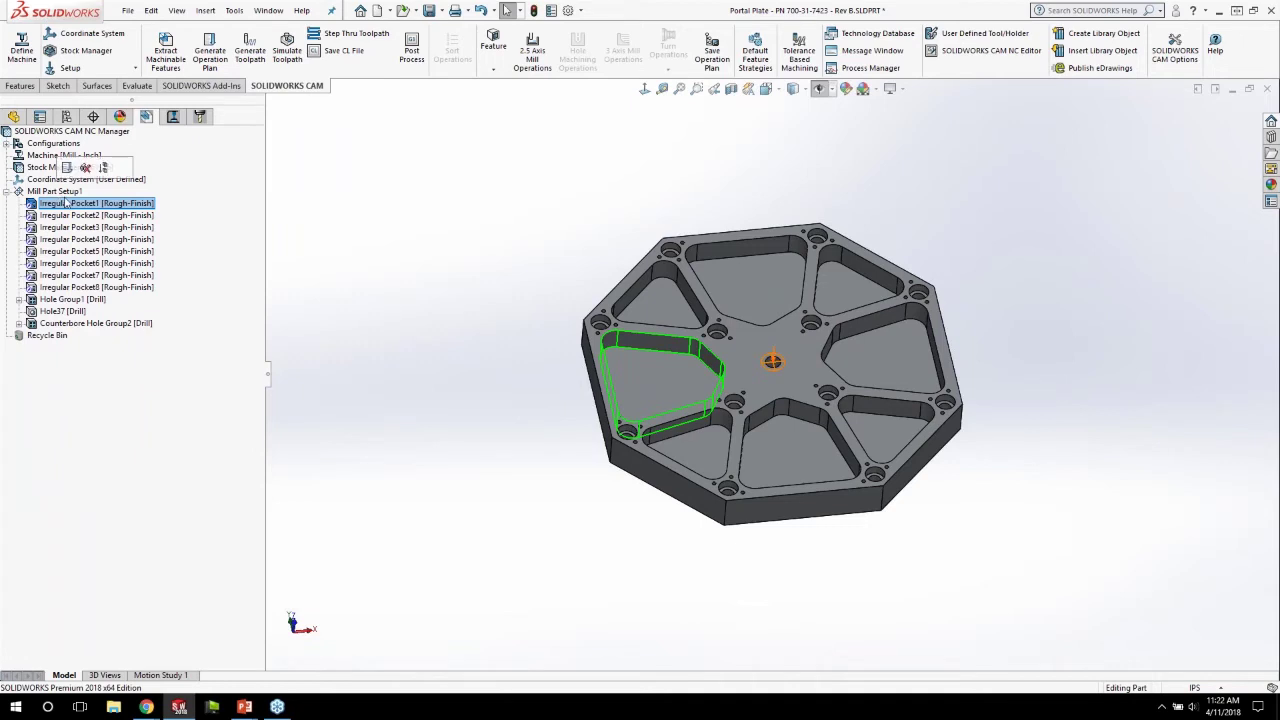
{"action": "right_click", "coordinate": [67, 205]}
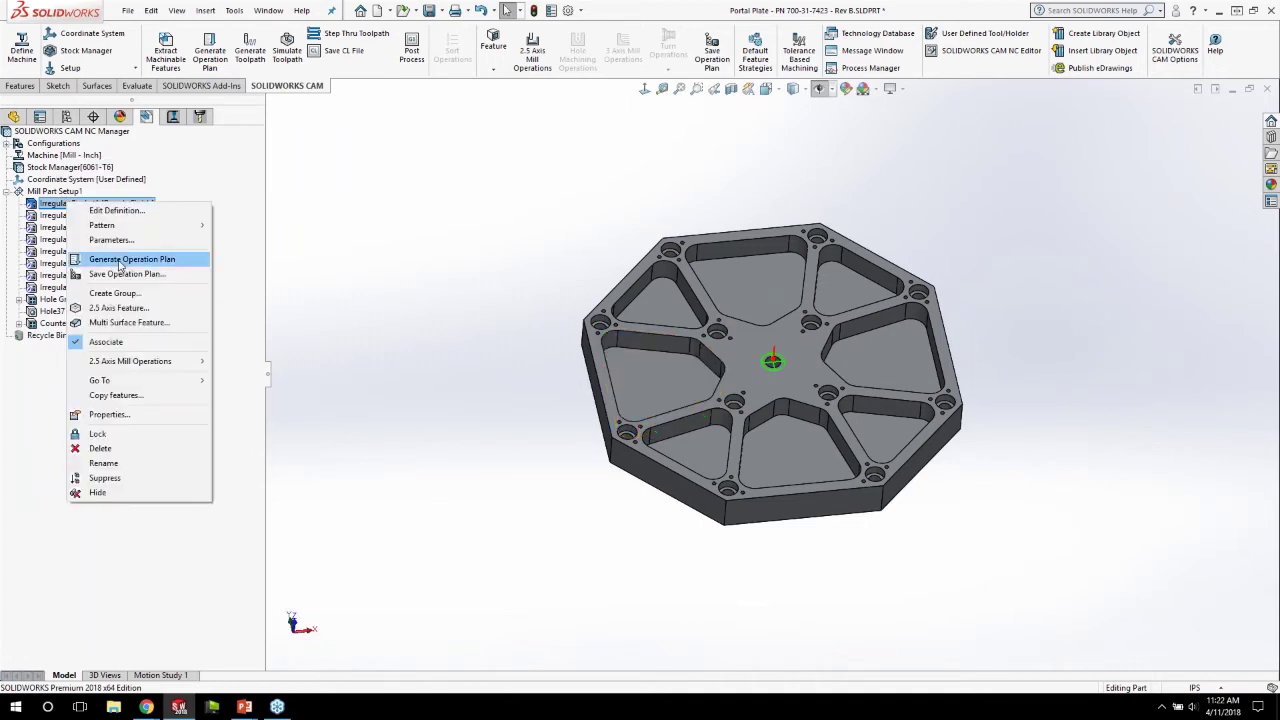
{"action": "left_click", "coordinate": [131, 259]}
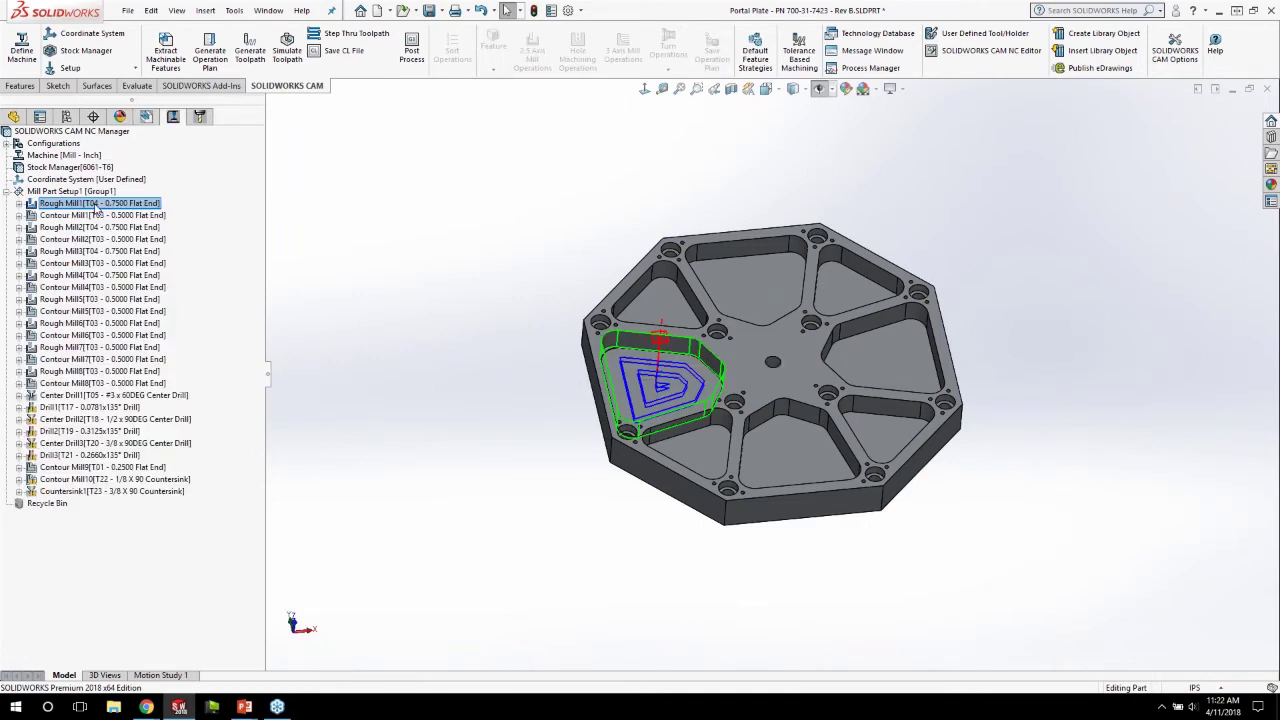
{"action": "right_click", "coordinate": [96, 207]}
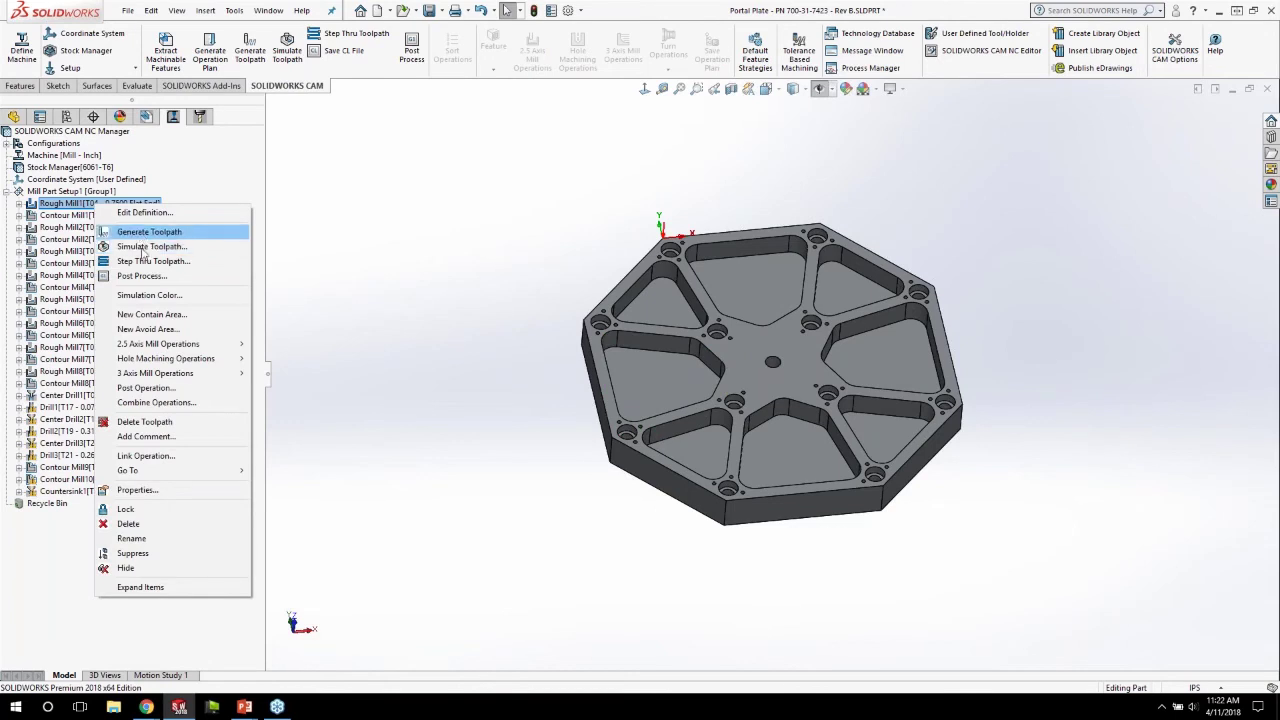
{"action": "left_click", "coordinate": [451, 242]}
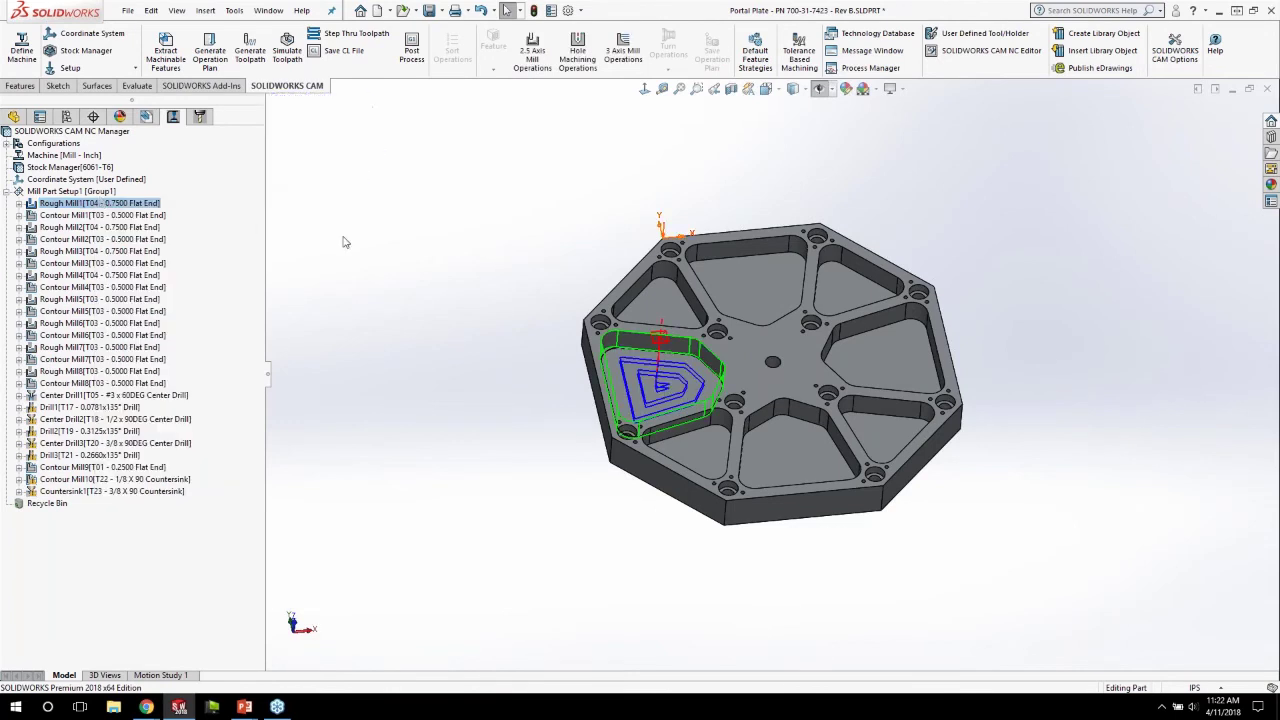
{"action": "left_click", "coordinate": [72, 191]}
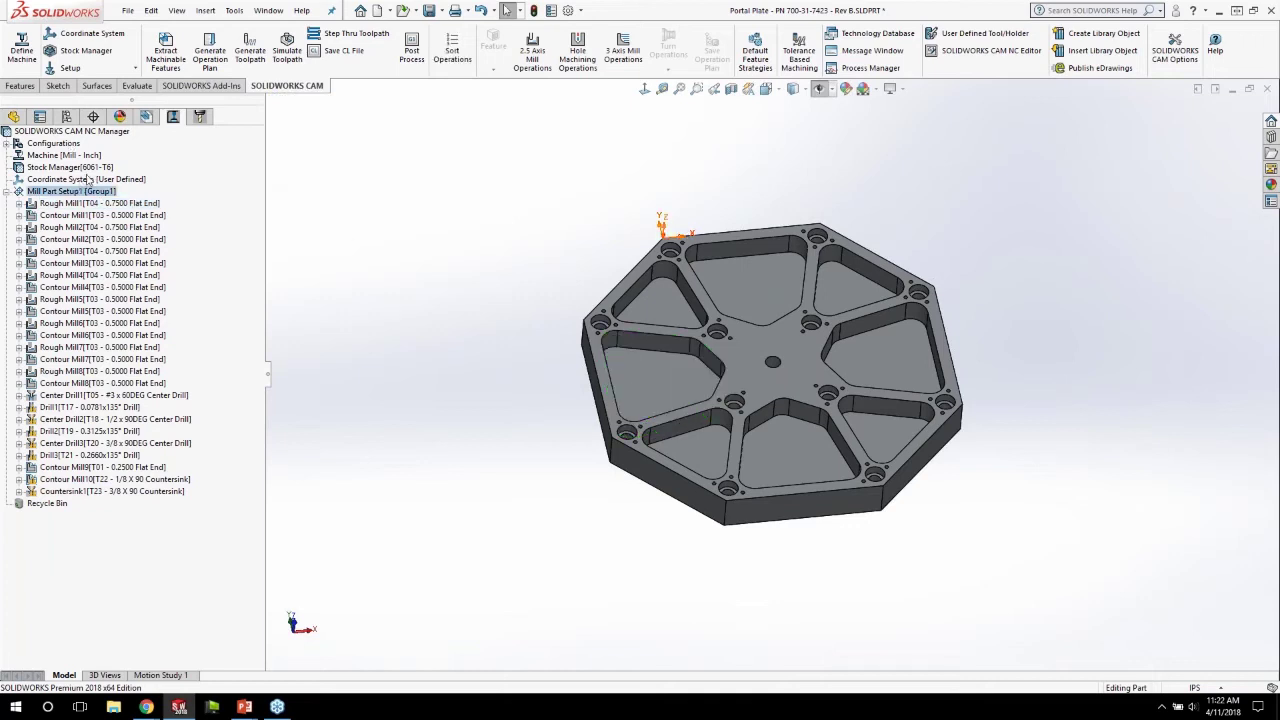
{"action": "left_click", "coordinate": [64, 203]}
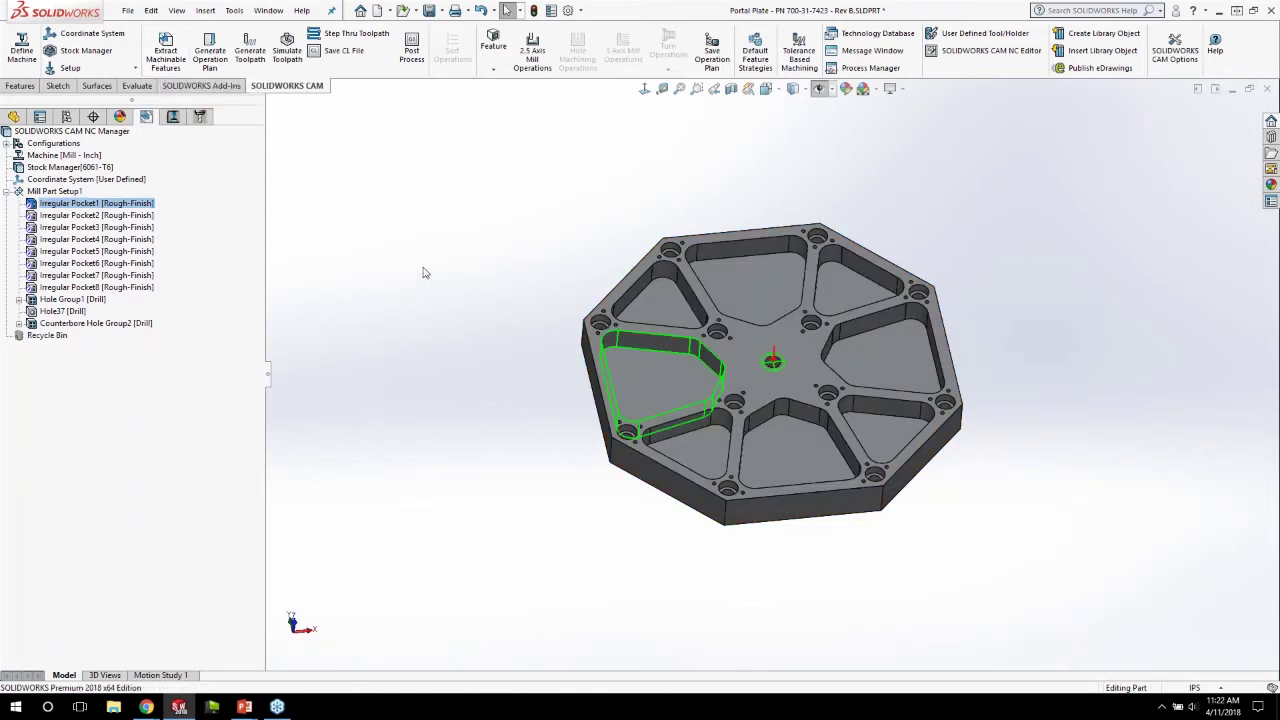
Step: Try to define a 2.5 axis Pocket feature from the first irregular pocket's floor, with its end condition up to the plate's top face
{"action": "right_click", "coordinate": [47, 192]}
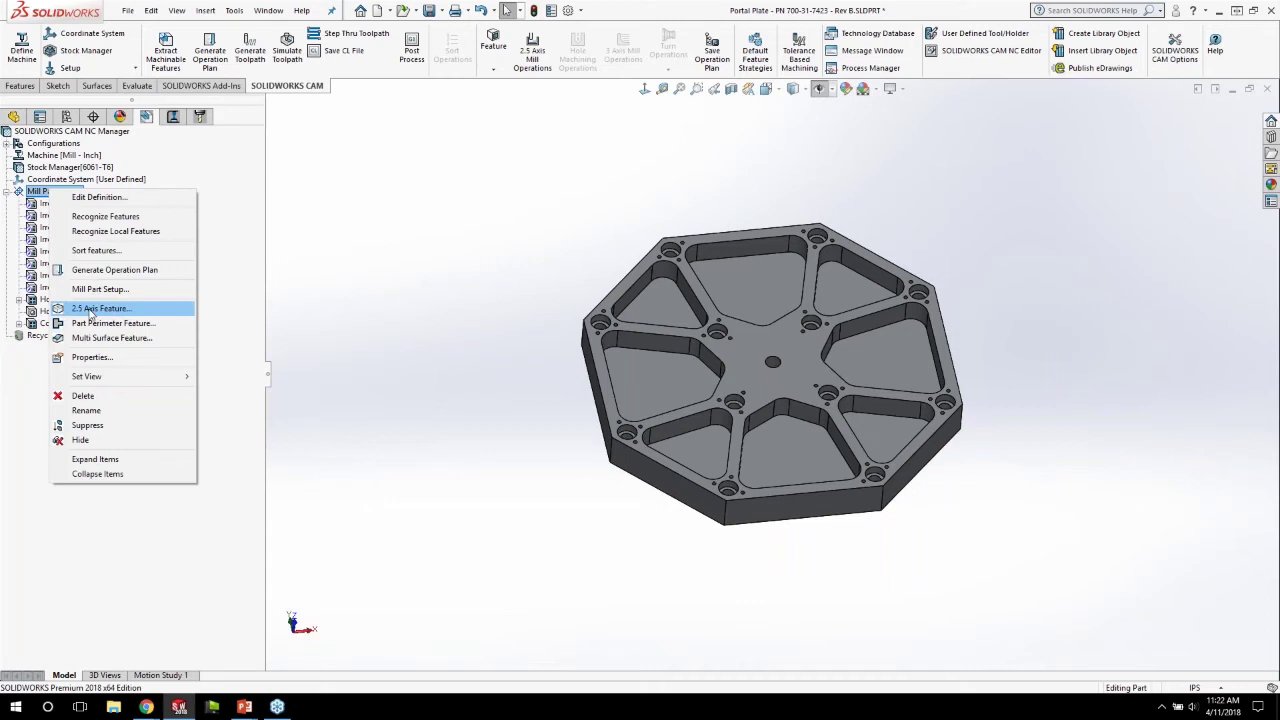
{"action": "left_click", "coordinate": [92, 310]}
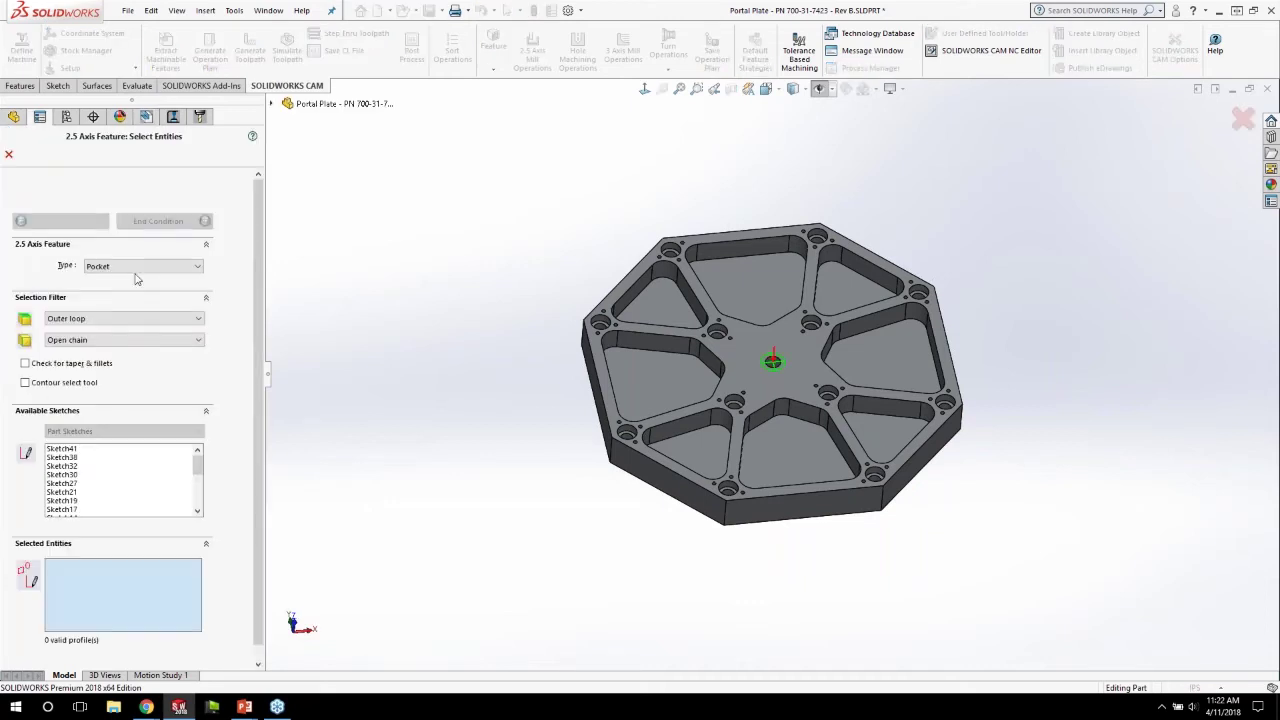
{"action": "left_click", "coordinate": [654, 372]}
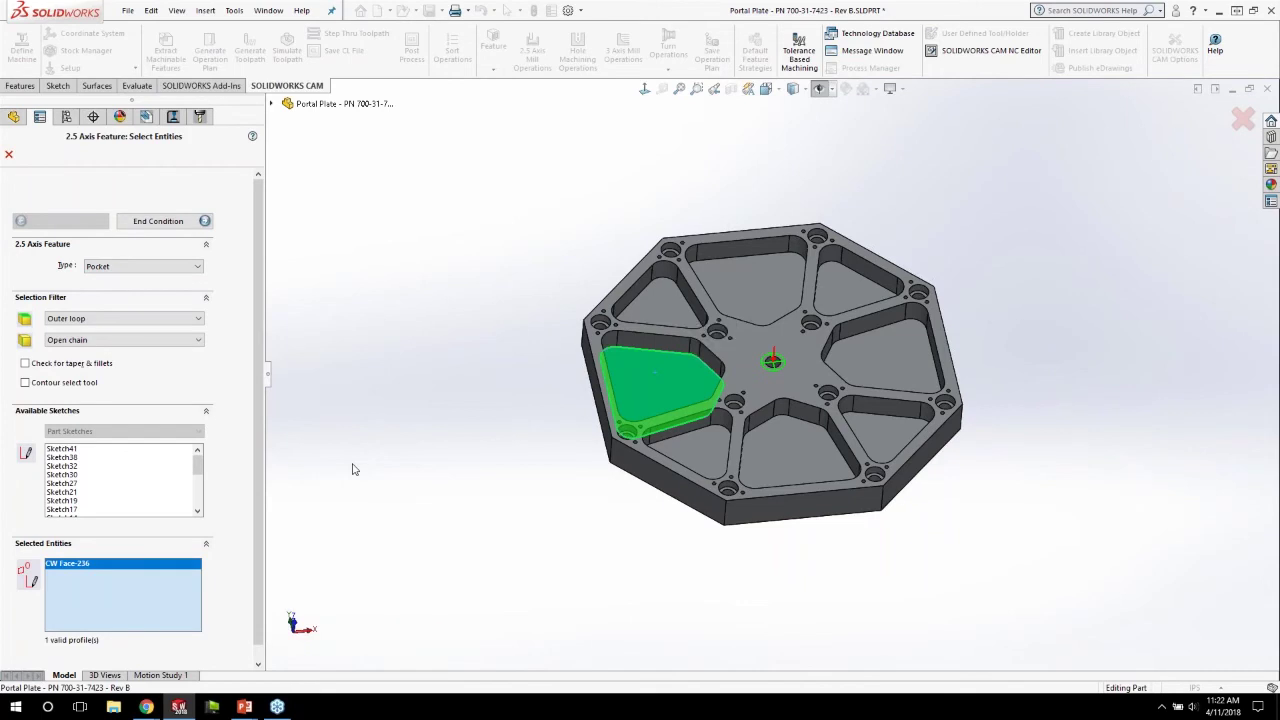
{"action": "left_click", "coordinate": [153, 221]}
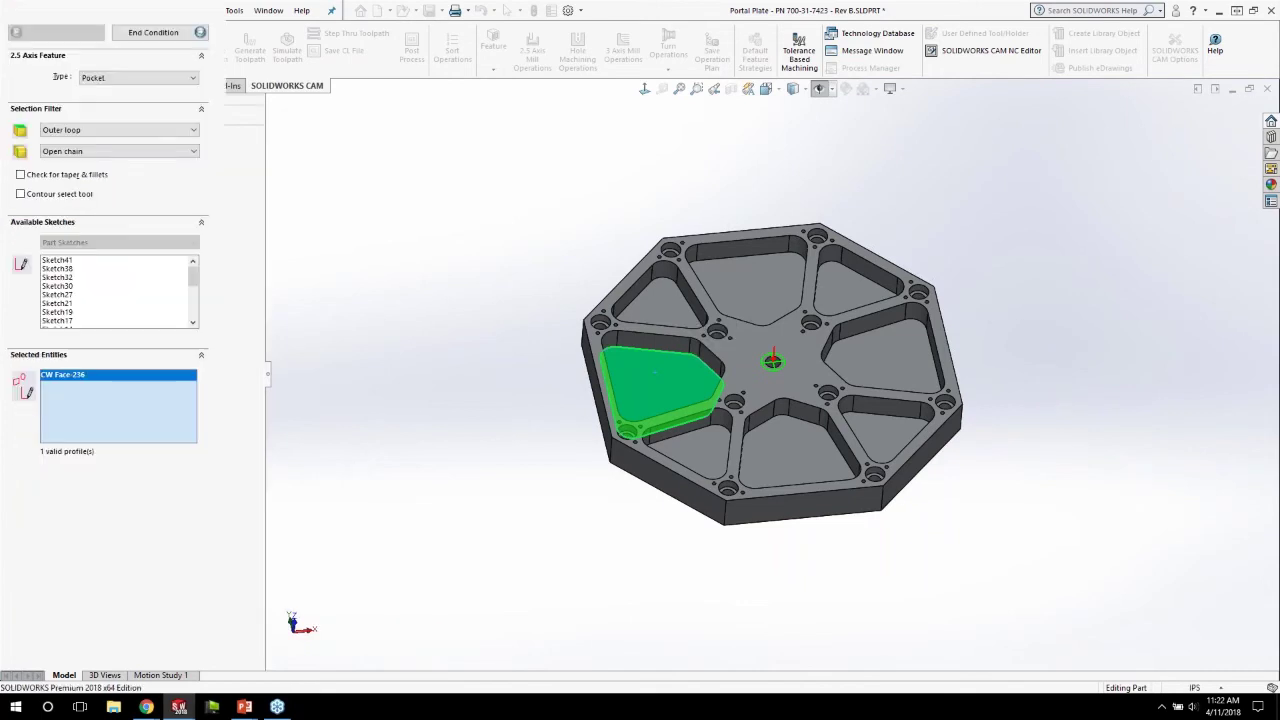
{"action": "left_click", "coordinate": [726, 357]}
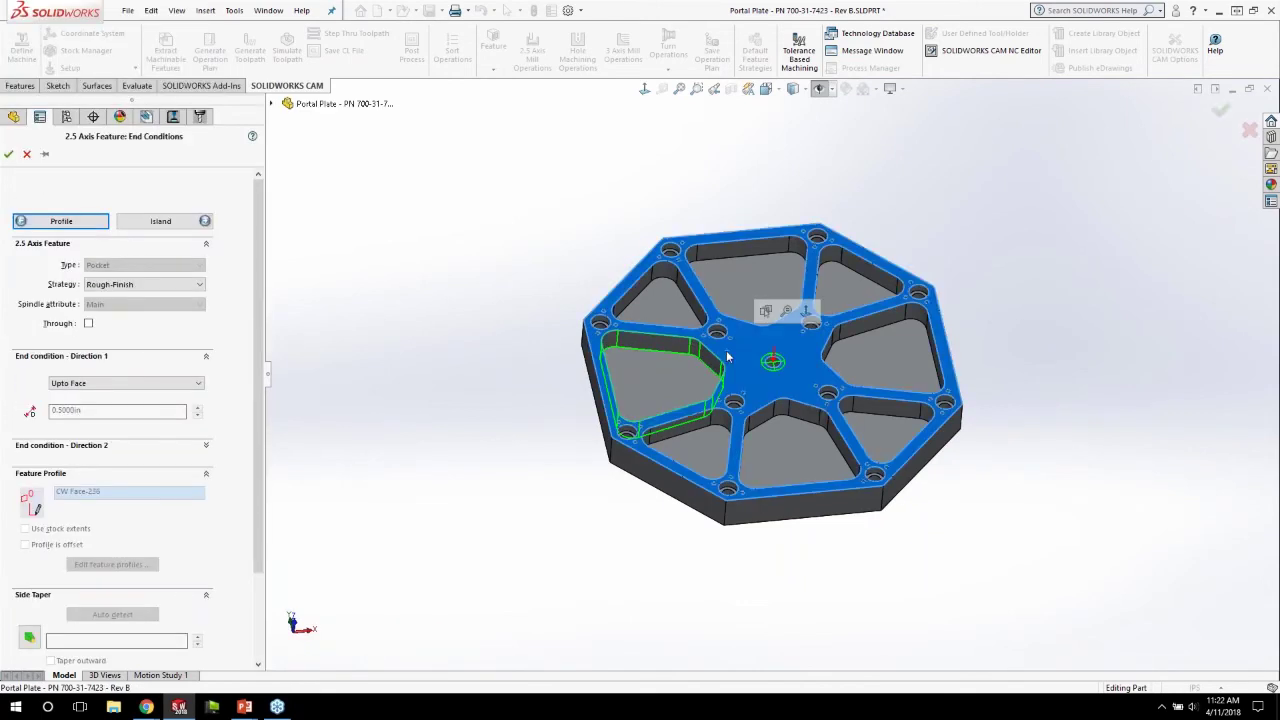
{"action": "scroll", "coordinate": [726, 357], "scroll_direction": "down", "scroll_amount": 3}
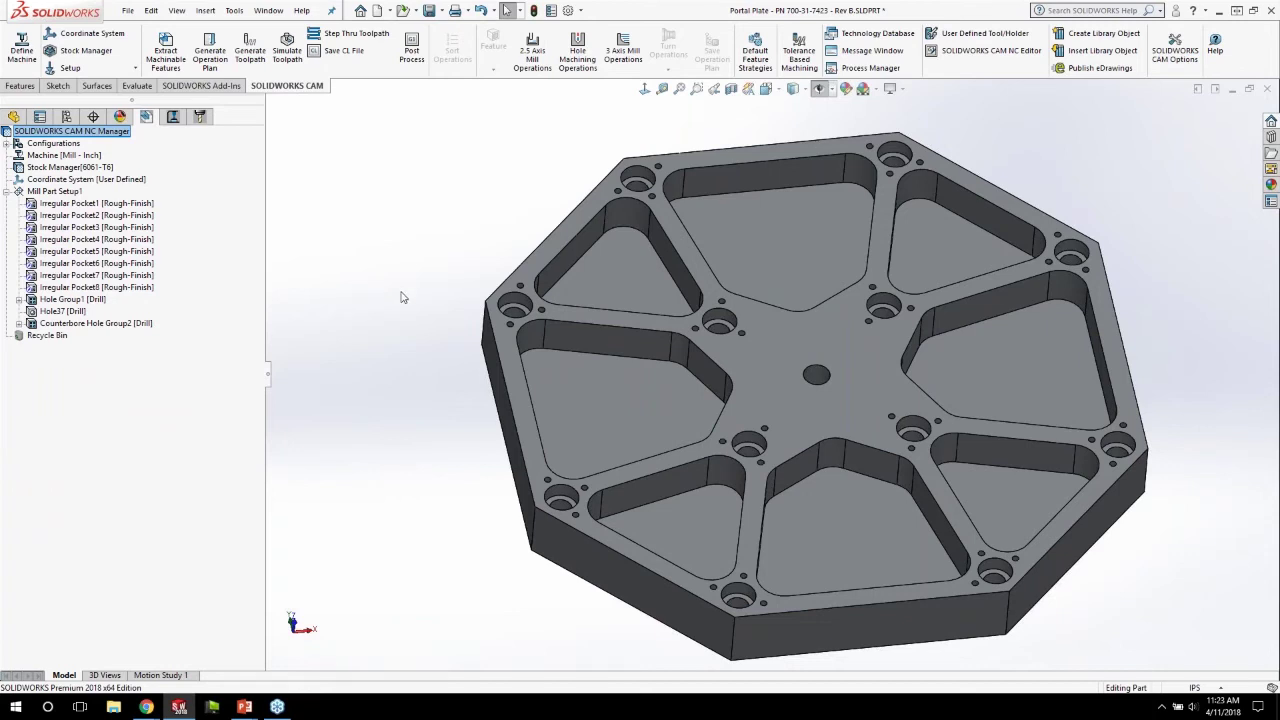
Step: Simulate the toolpaths of the whole operation list at a simulation speed of 62
{"action": "mouse_move", "coordinate": [402, 297]}
{"action": "middle_mouse_down"}
{"action": "mouse_move", "coordinate": [370, 277]}
{"action": "mouse_move", "coordinate": [400, 294]}
{"action": "middle_mouse_up"}
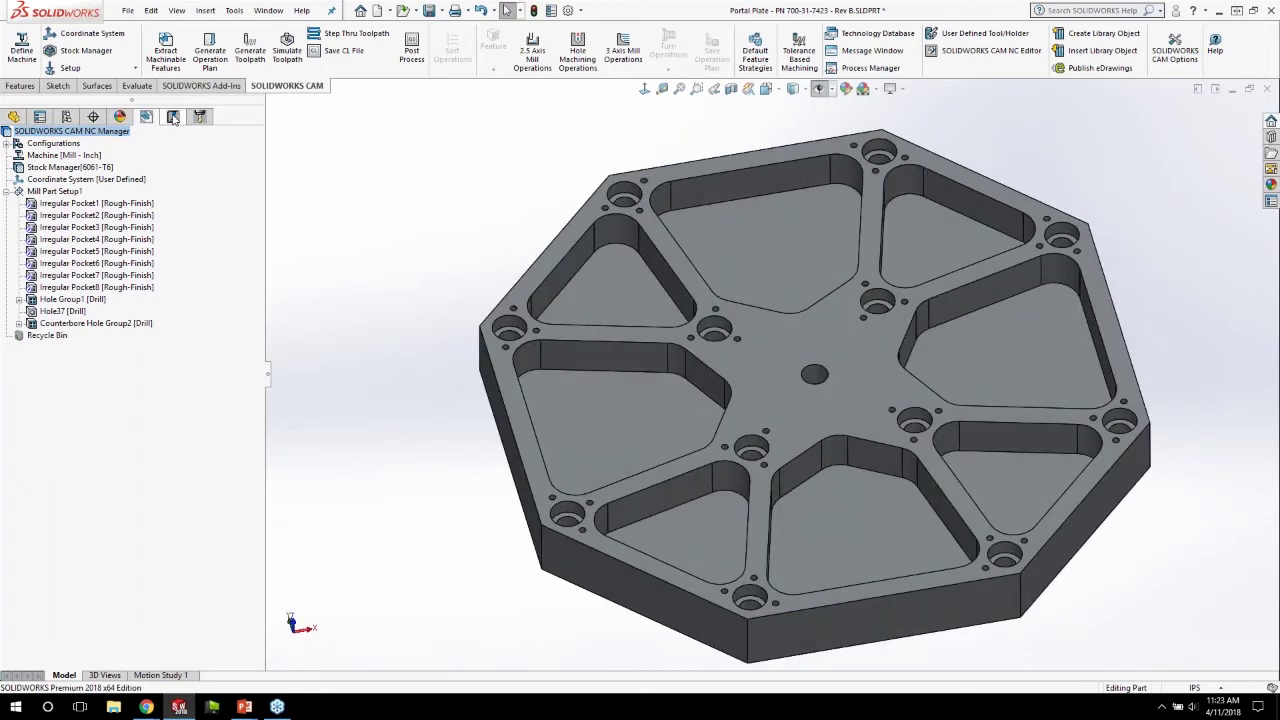
{"action": "left_click", "coordinate": [173, 117]}
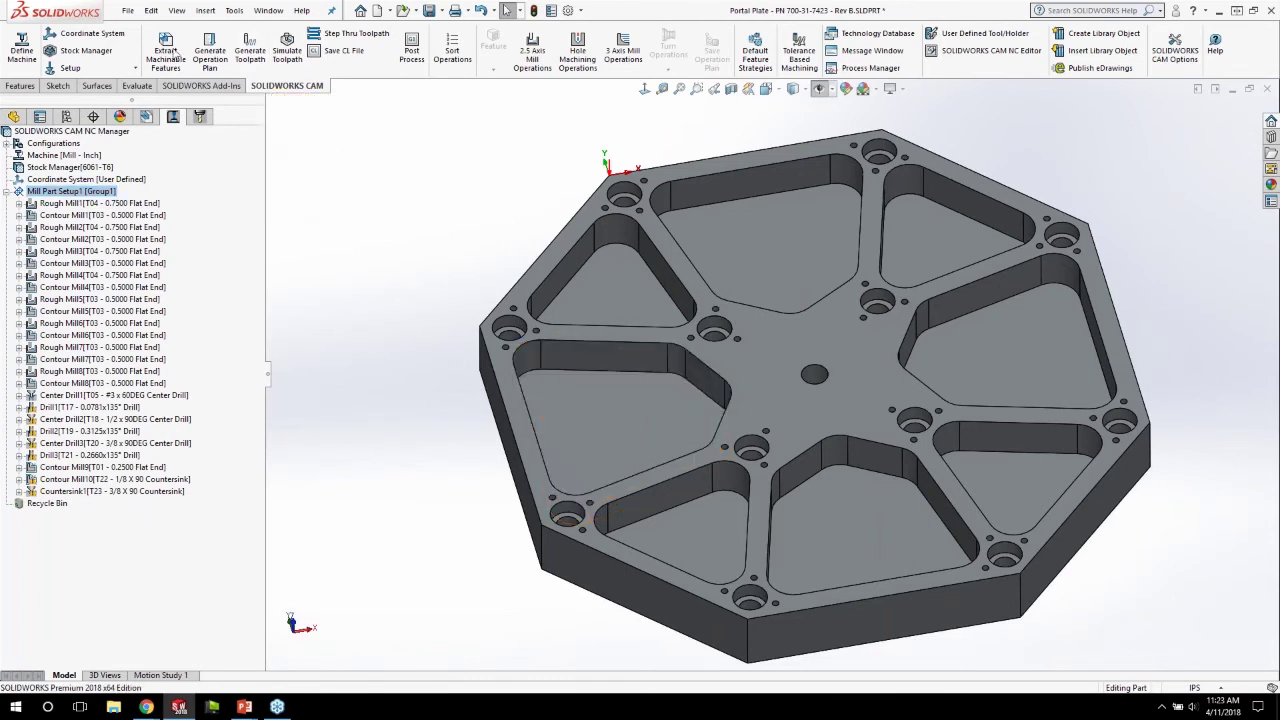
{"action": "left_click", "coordinate": [287, 50]}
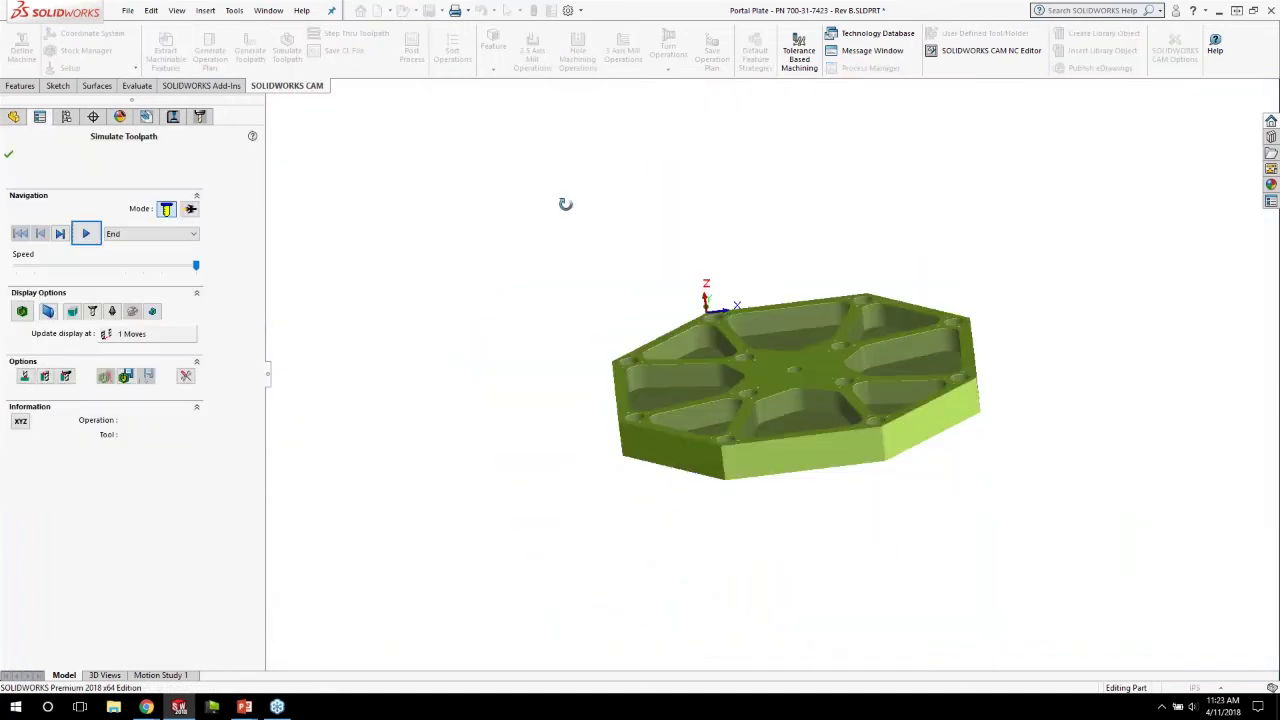
{"action": "middle_click_drag", "start_coordinate": [566, 204], "coordinate": [604, 232]}
{"action": "middle_click_drag", "start_coordinate": [547, 311], "coordinate": [540, 328]}
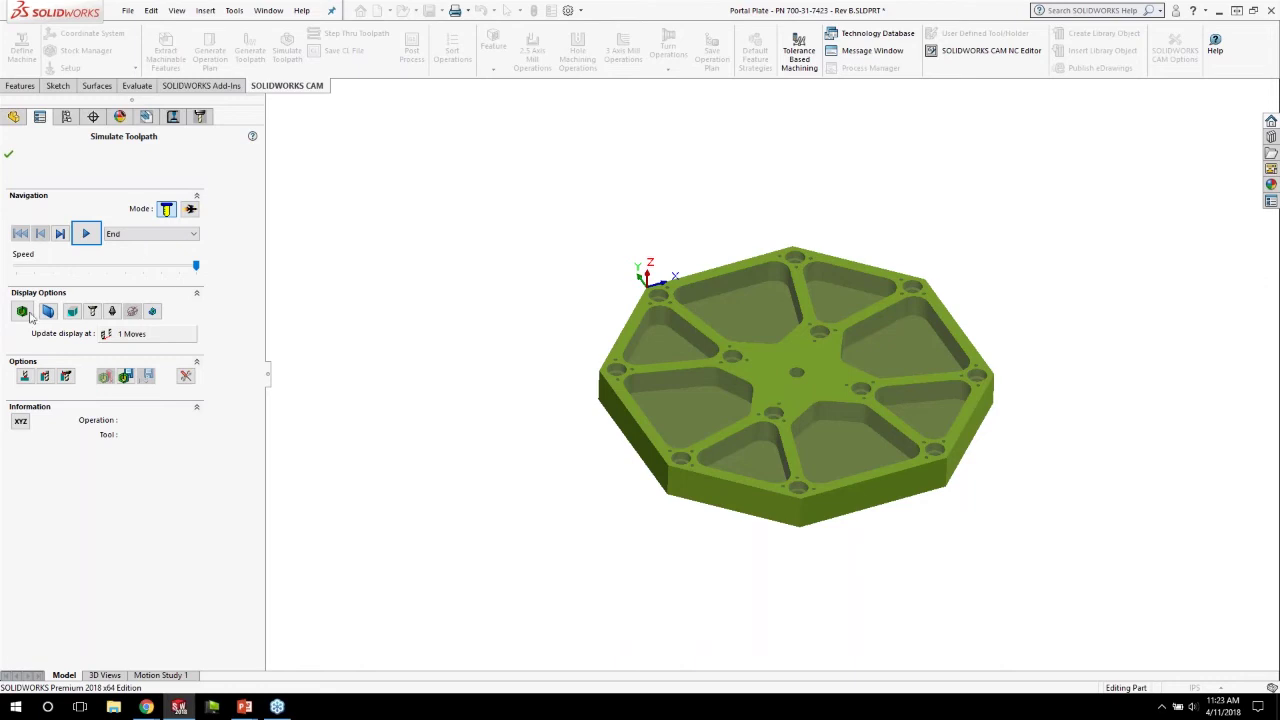
{"action": "left_click", "coordinate": [138, 267]}
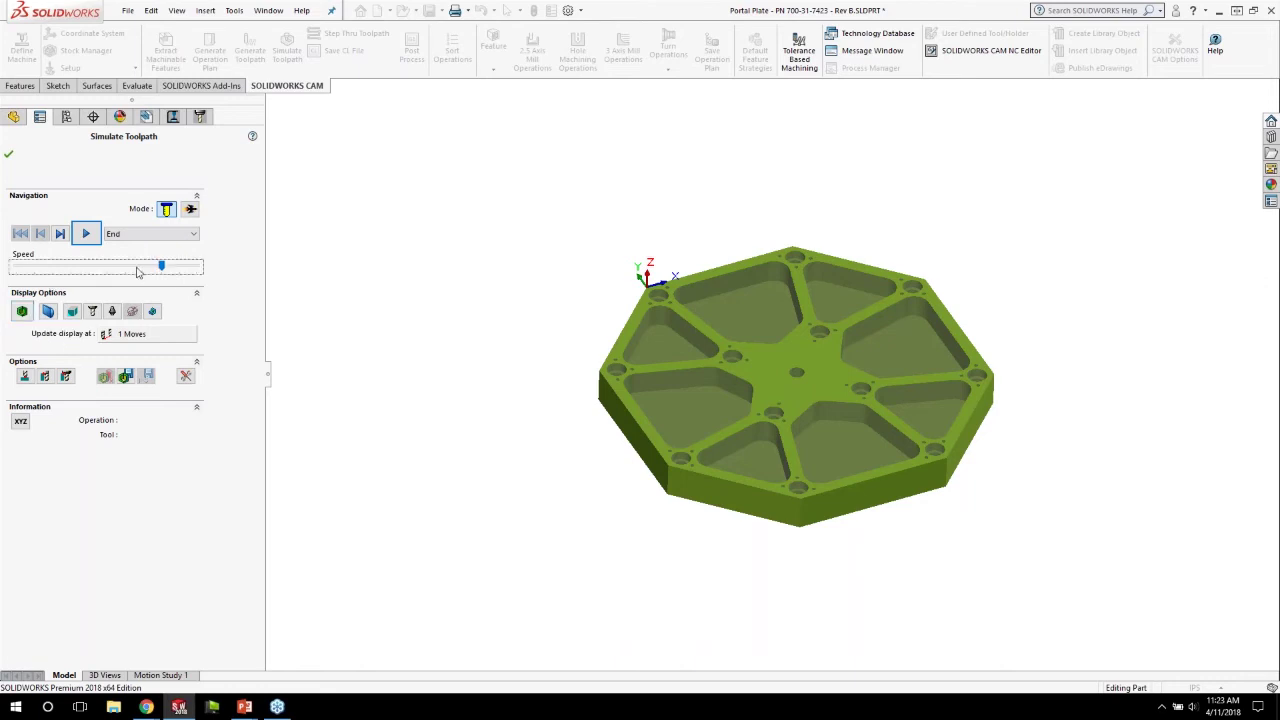
{"action": "mouse_move", "coordinate": [138, 269]}
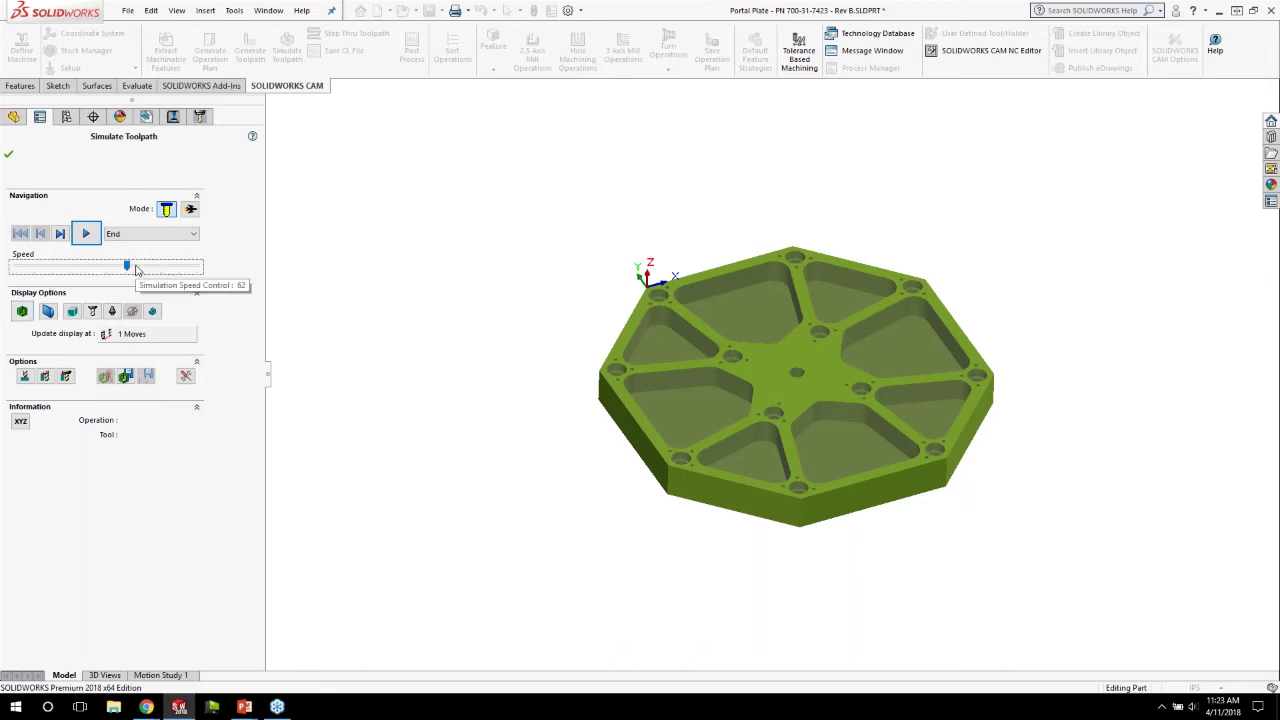
{"action": "left_click", "coordinate": [87, 233]}
Step: Set the second and third collision checks to Ignore Collision and run the simulation to the end at maximum speed
{"action": "left_click", "coordinate": [45, 377]}
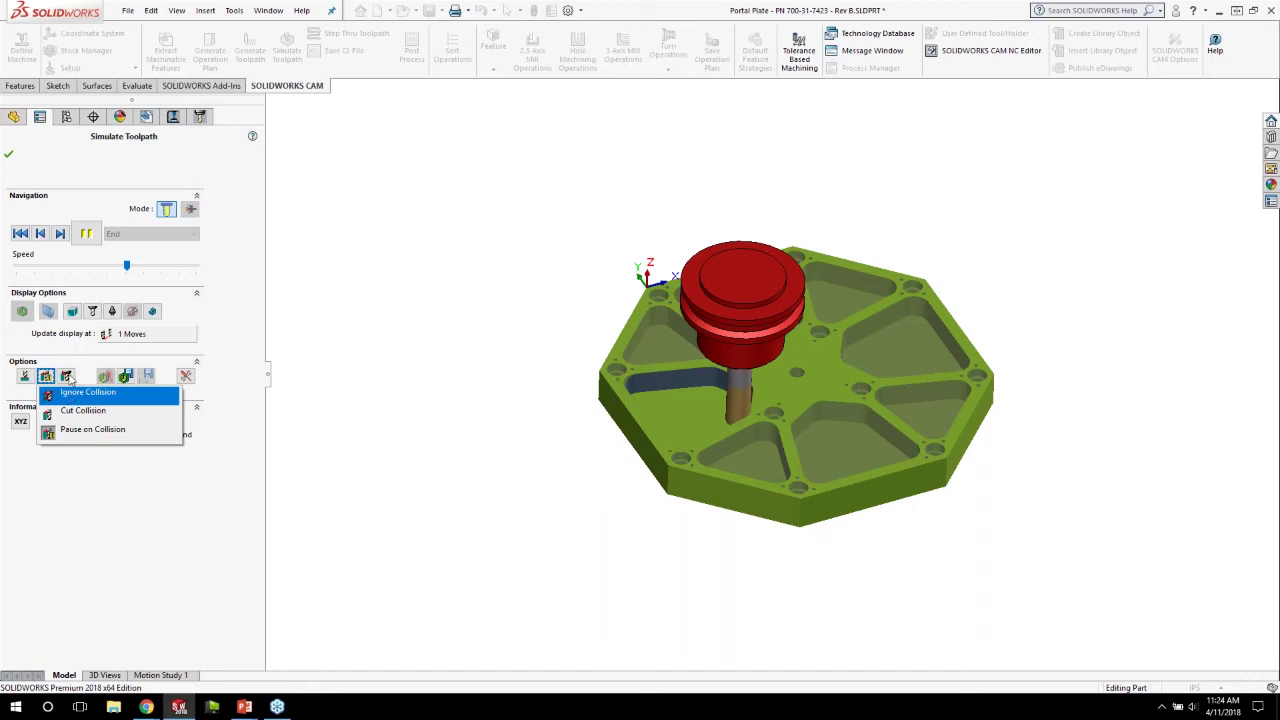
{"action": "left_click", "coordinate": [73, 393]}
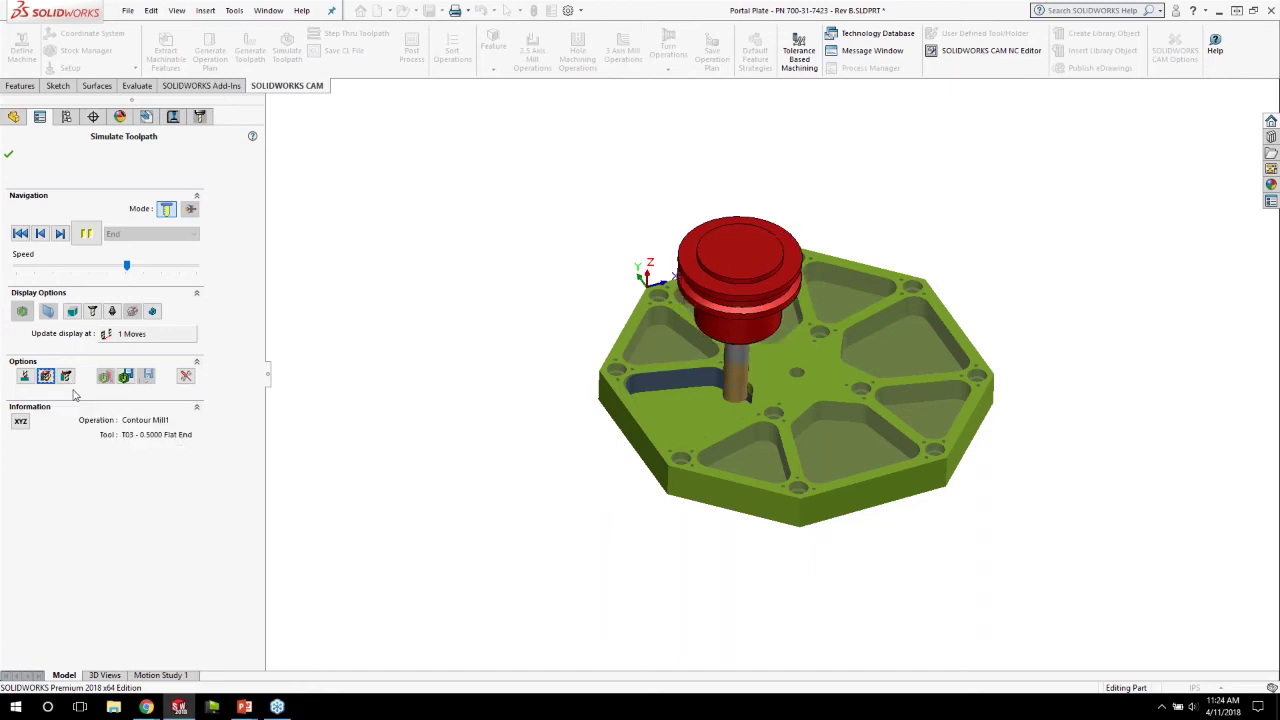
{"action": "left_click", "coordinate": [66, 376]}
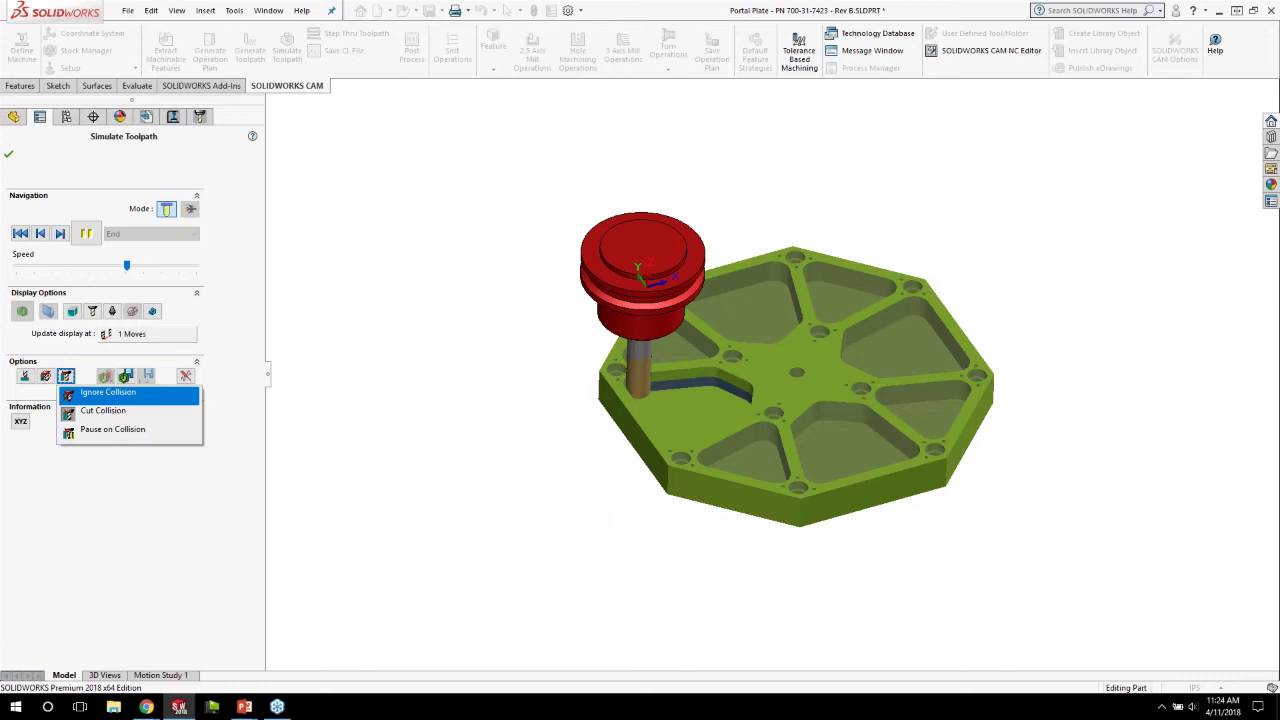
{"action": "left_click", "coordinate": [108, 393]}
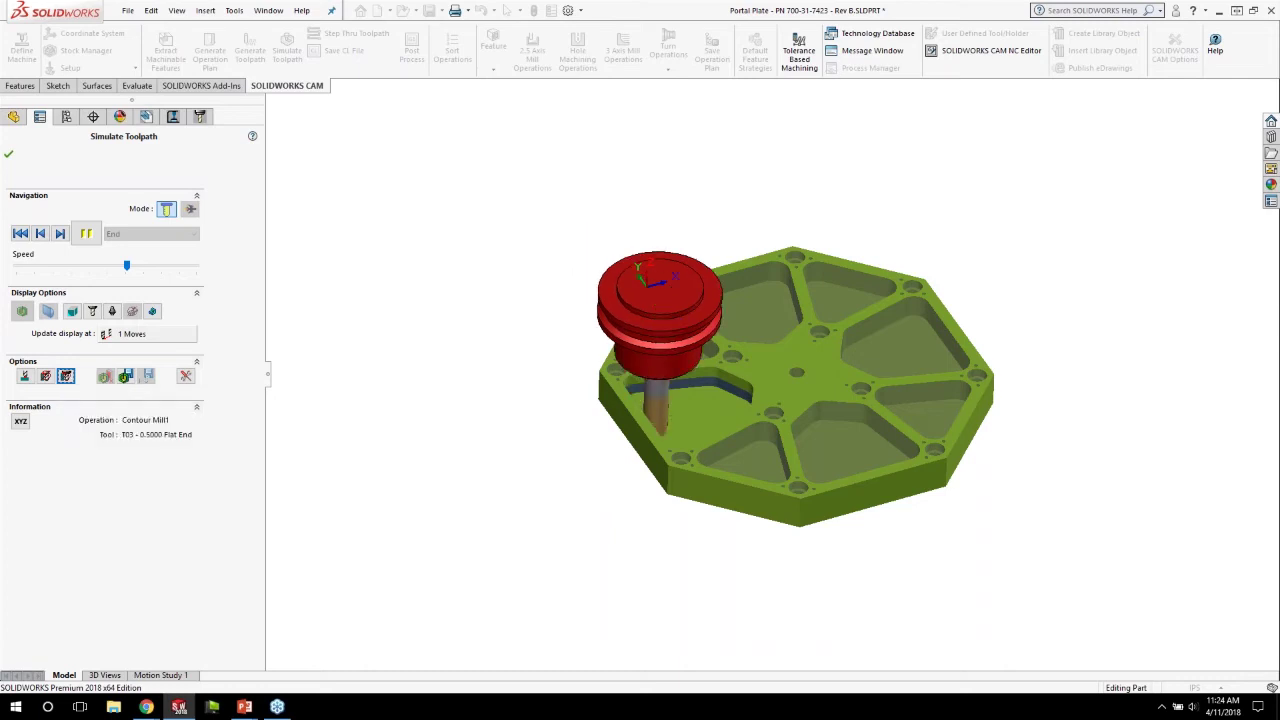
{"action": "left_click_drag", "start_coordinate": [126, 265], "coordinate": [210, 270]}
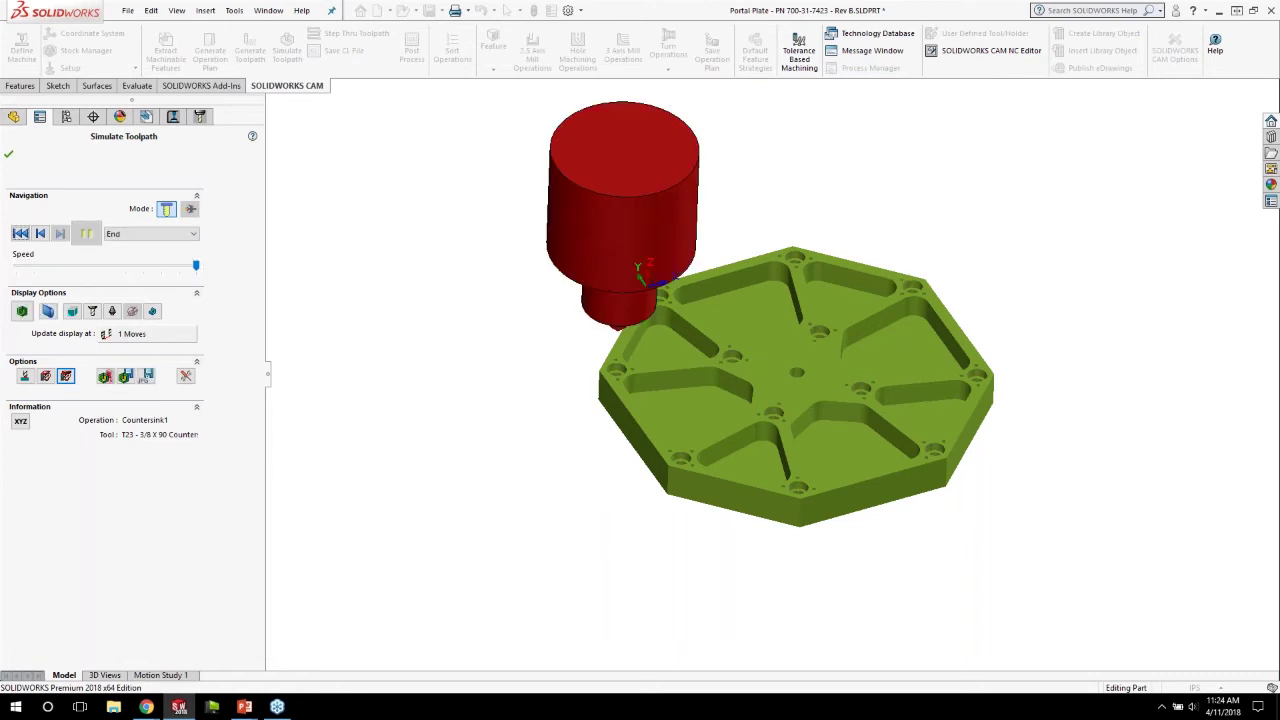
Step: Show the difference between the simulated stock and the target part and inspect it around the plate
{"action": "left_click", "coordinate": [21, 313]}
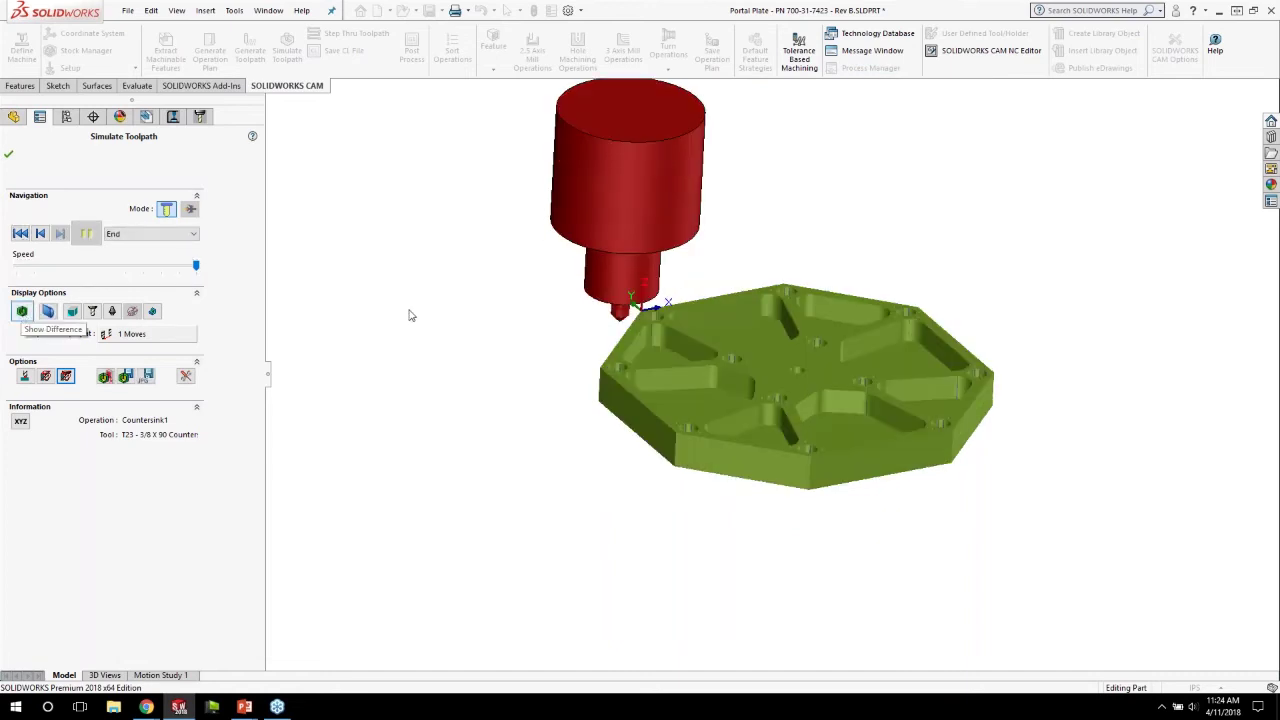
{"action": "middle_click_drag", "start_coordinate": [640, 340], "coordinate": [640, 425]}
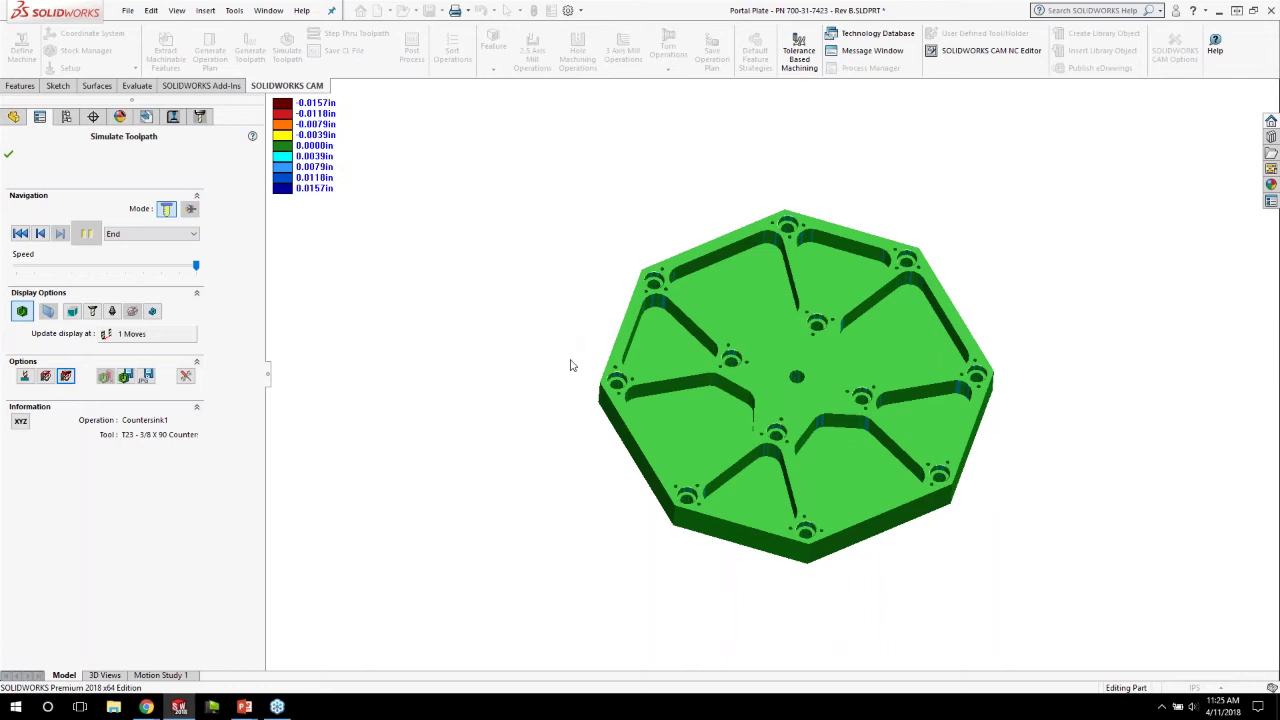
{"action": "middle_click_drag", "start_coordinate": [560, 320], "coordinate": [560, 320]}
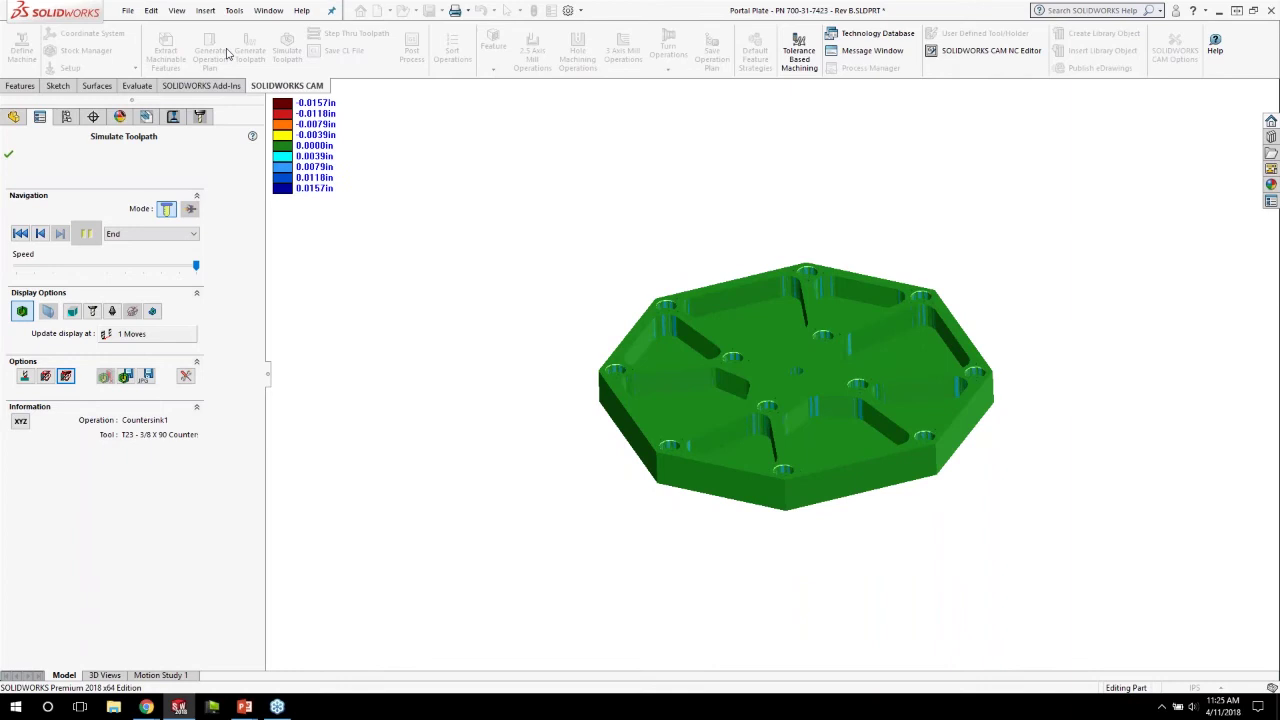
Step: Set the simulation's run extent to Next Operation and close the toolpath simulation
{"action": "left_click", "coordinate": [130, 234]}
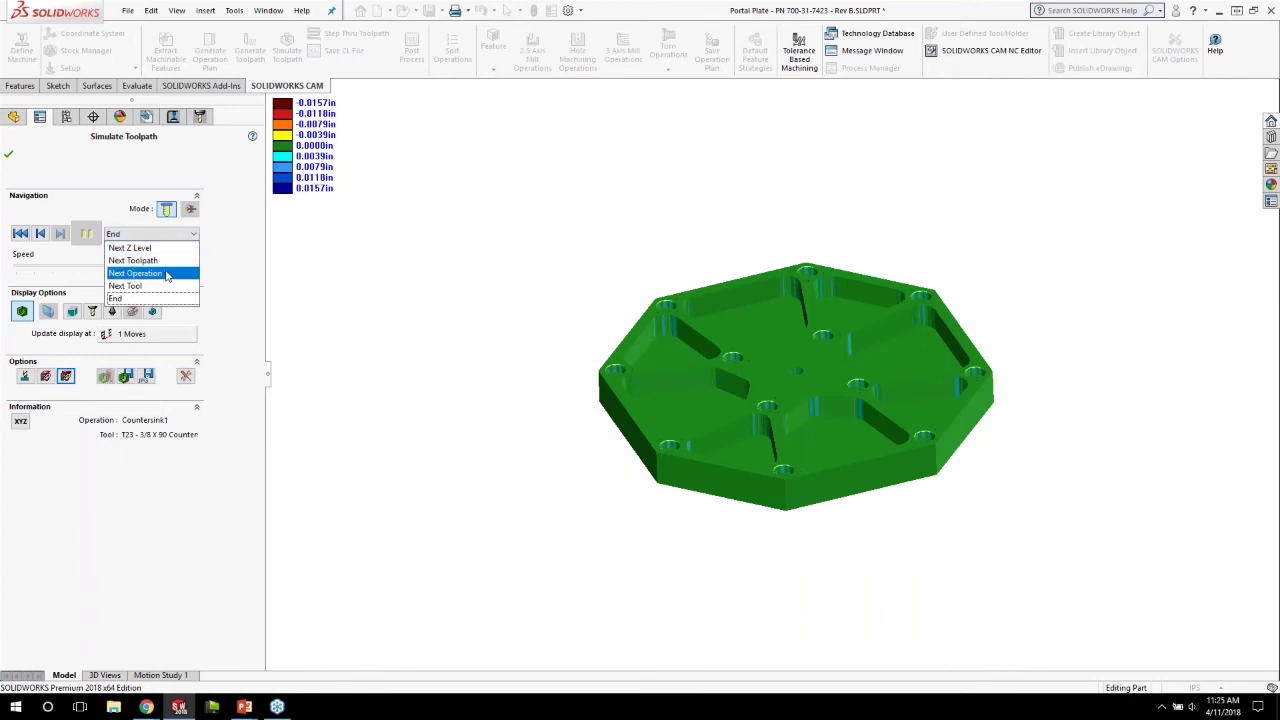
{"action": "left_click", "coordinate": [167, 273]}
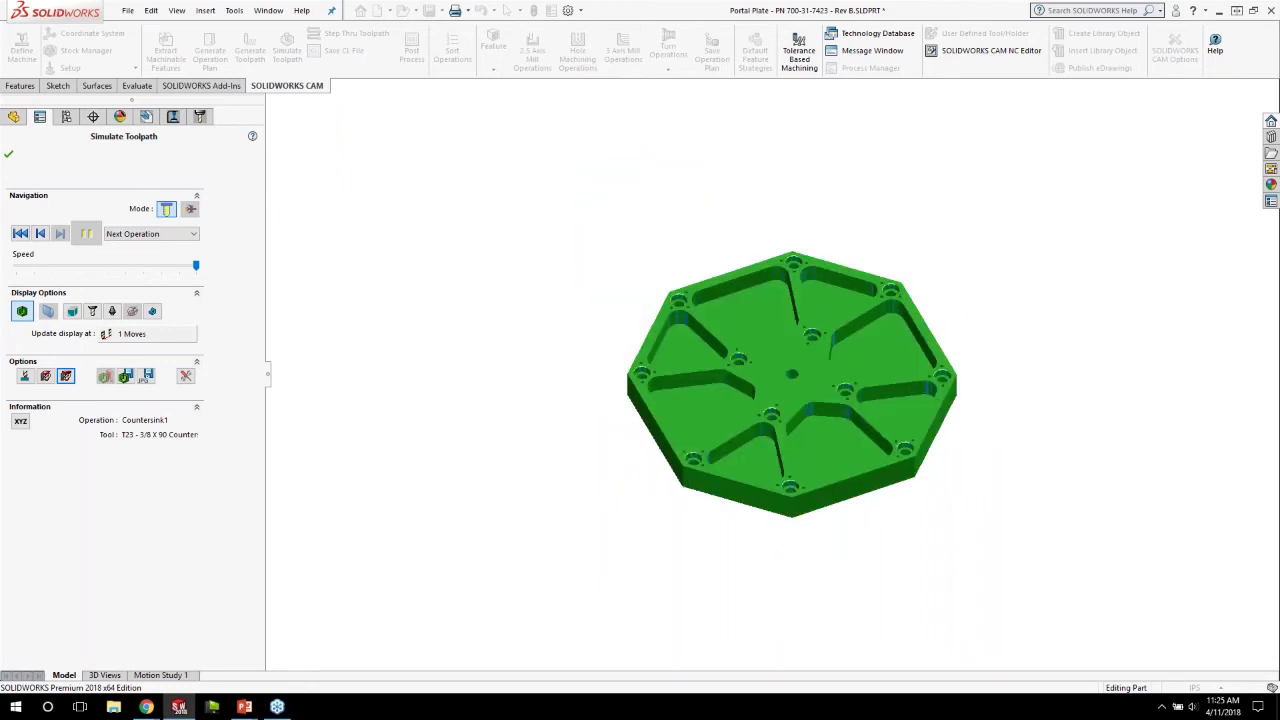
{"action": "left_click", "coordinate": [8, 157]}
{"action": "left_click", "coordinate": [8, 157]}
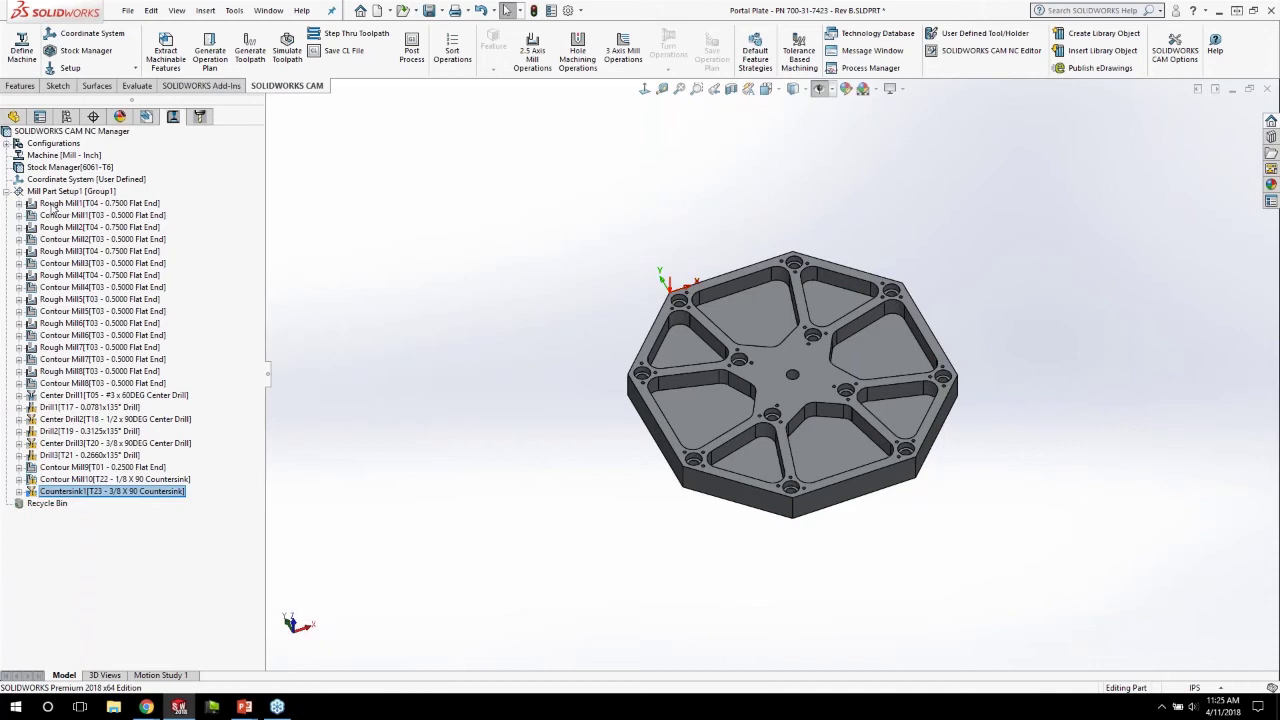
Step: Examine the toolpaths of the roughing and contour operations on the first two irregular pockets, from Rough Mill1 onwards
{"action": "left_click", "coordinate": [54, 204]}
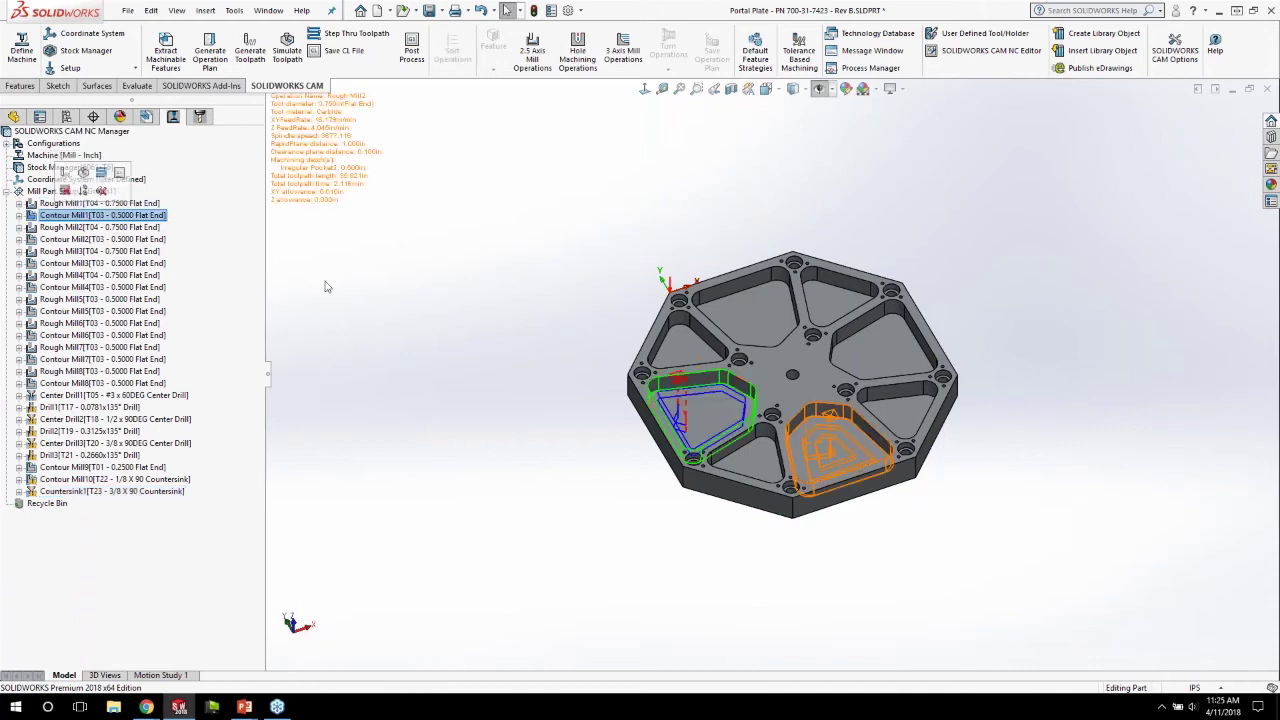
{"action": "key", "text": "Down"}
{"action": "key", "text": "Down"}
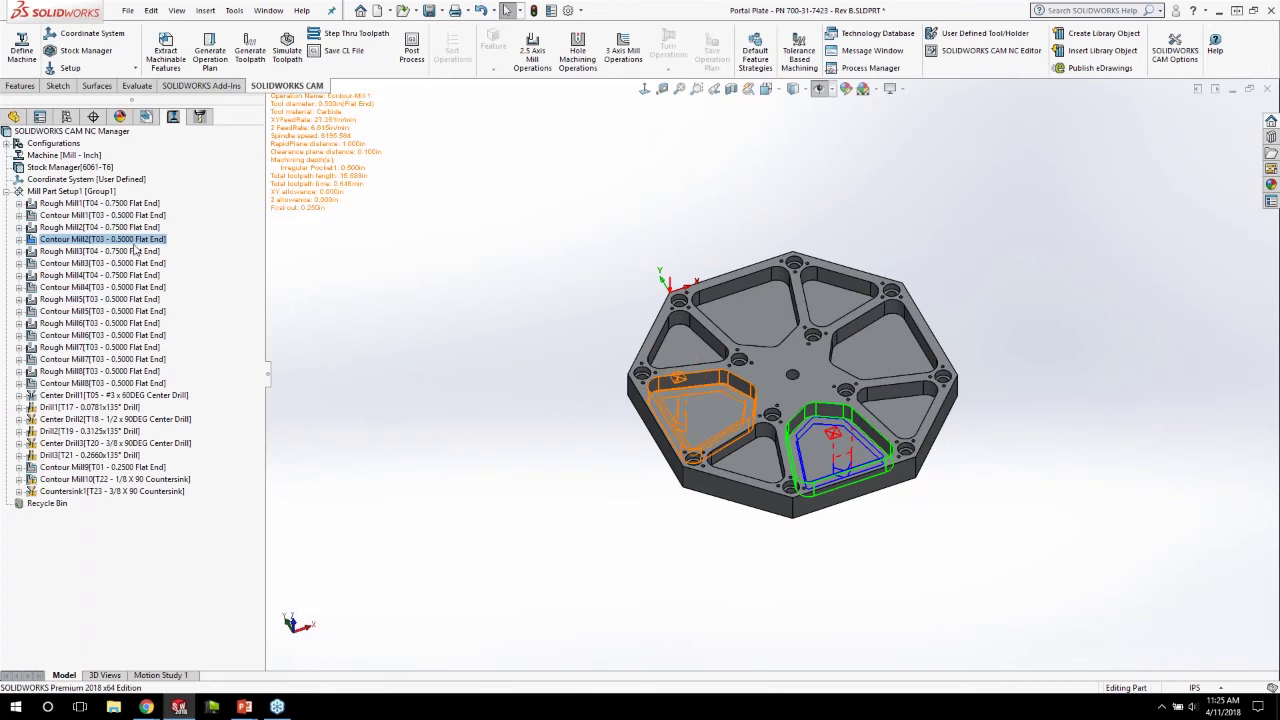
Step: In Mill Part Setup1's operation sorting by operation type, order Rough Mill and Contour Mill directly after Face Mill
{"action": "right_click", "coordinate": [58, 192]}
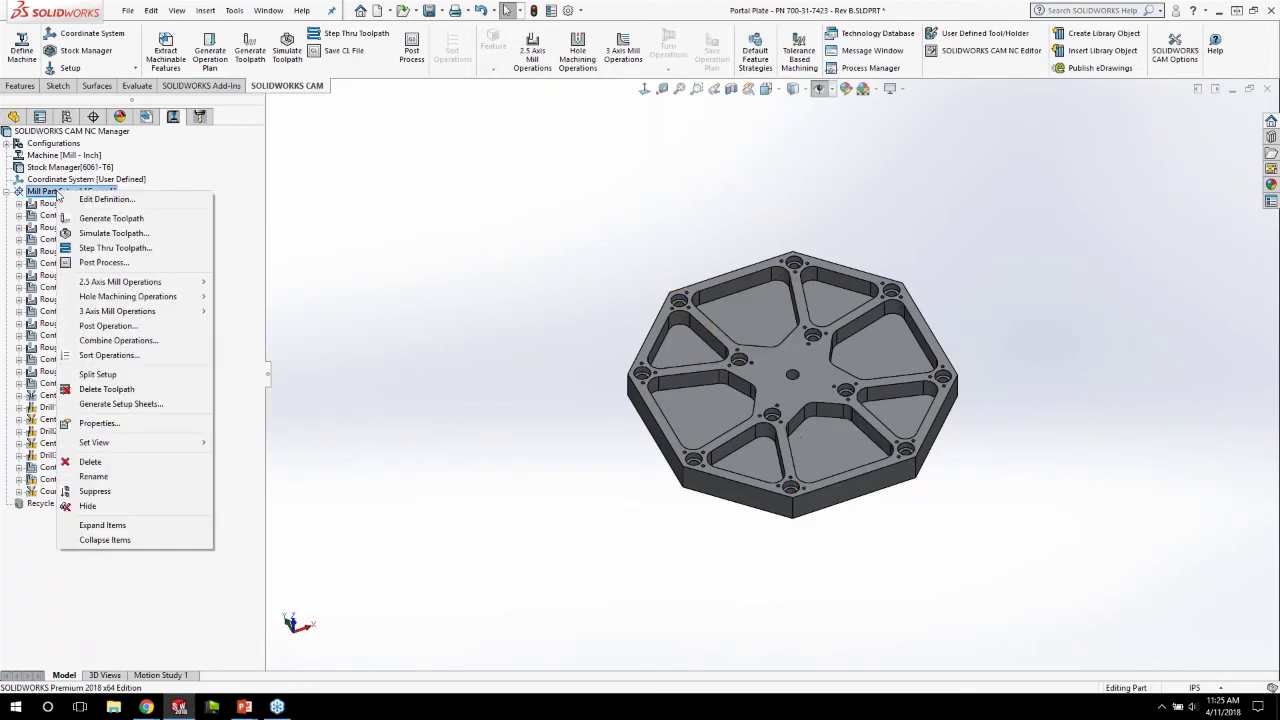
{"action": "left_click", "coordinate": [107, 355]}
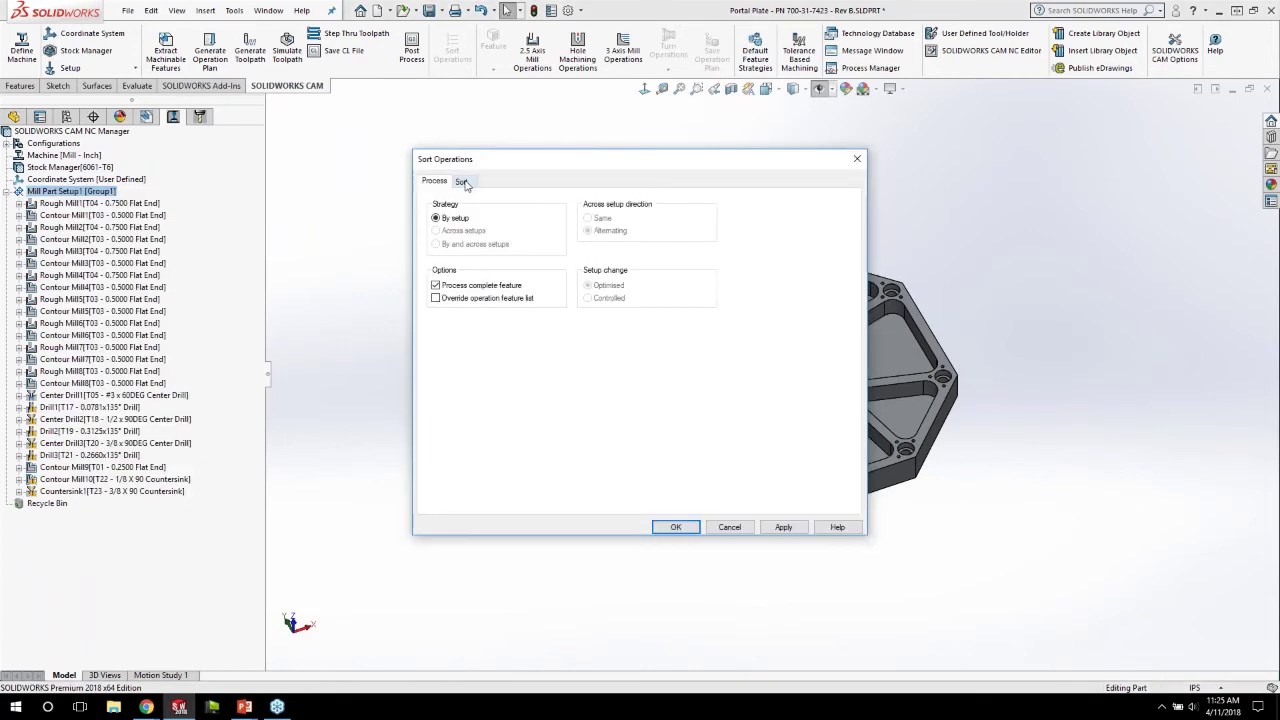
{"action": "left_click", "coordinate": [462, 182]}
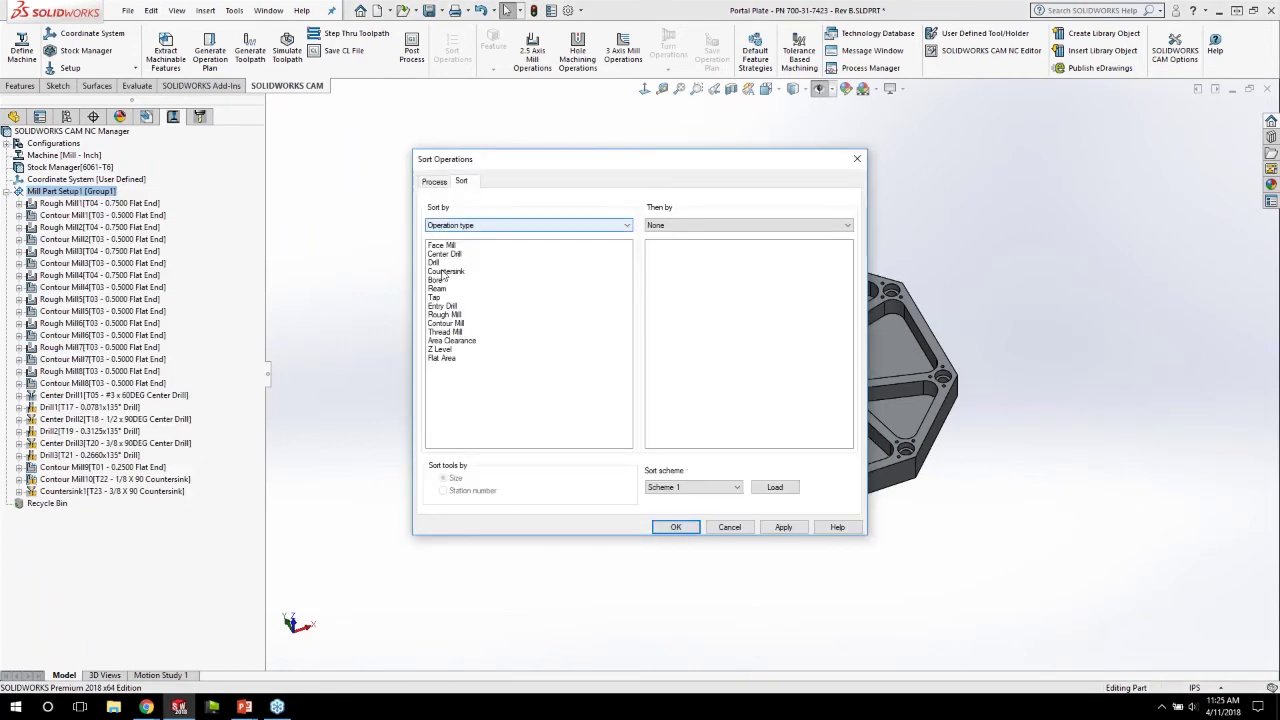
{"action": "left_click", "coordinate": [445, 315]}
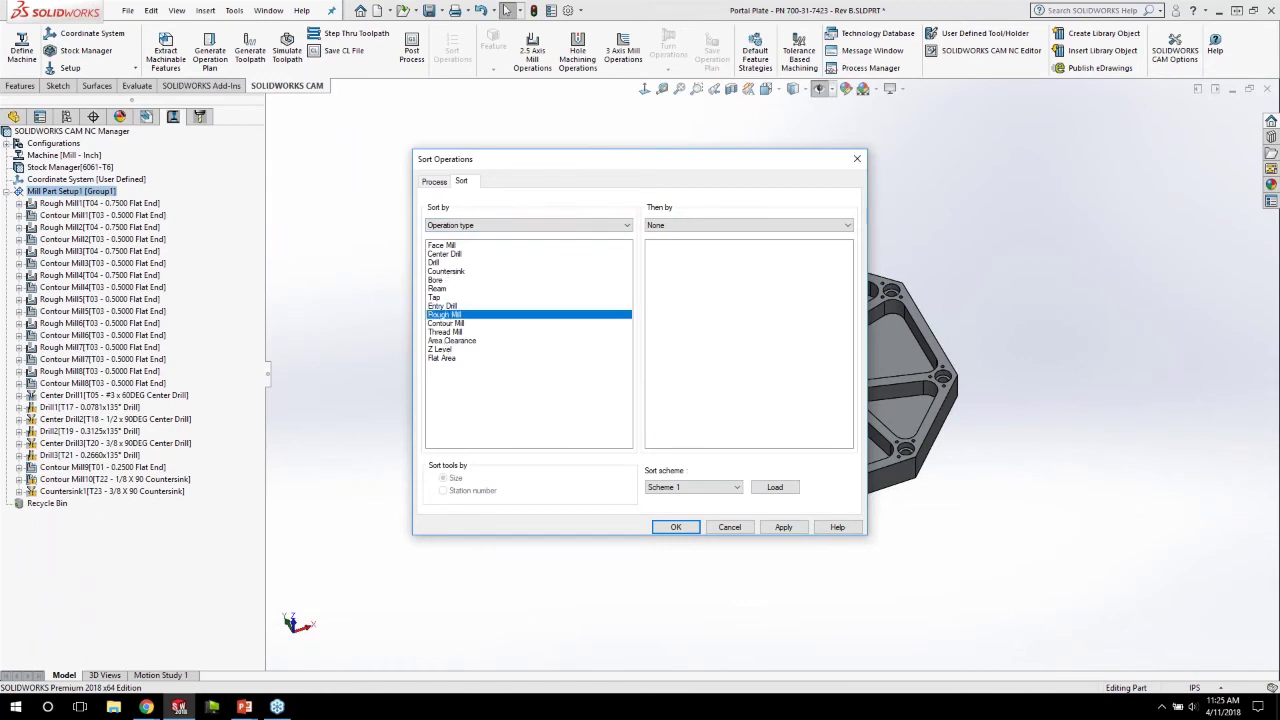
{"action": "left_click_drag", "start_coordinate": [445, 314], "coordinate": [445, 252]}
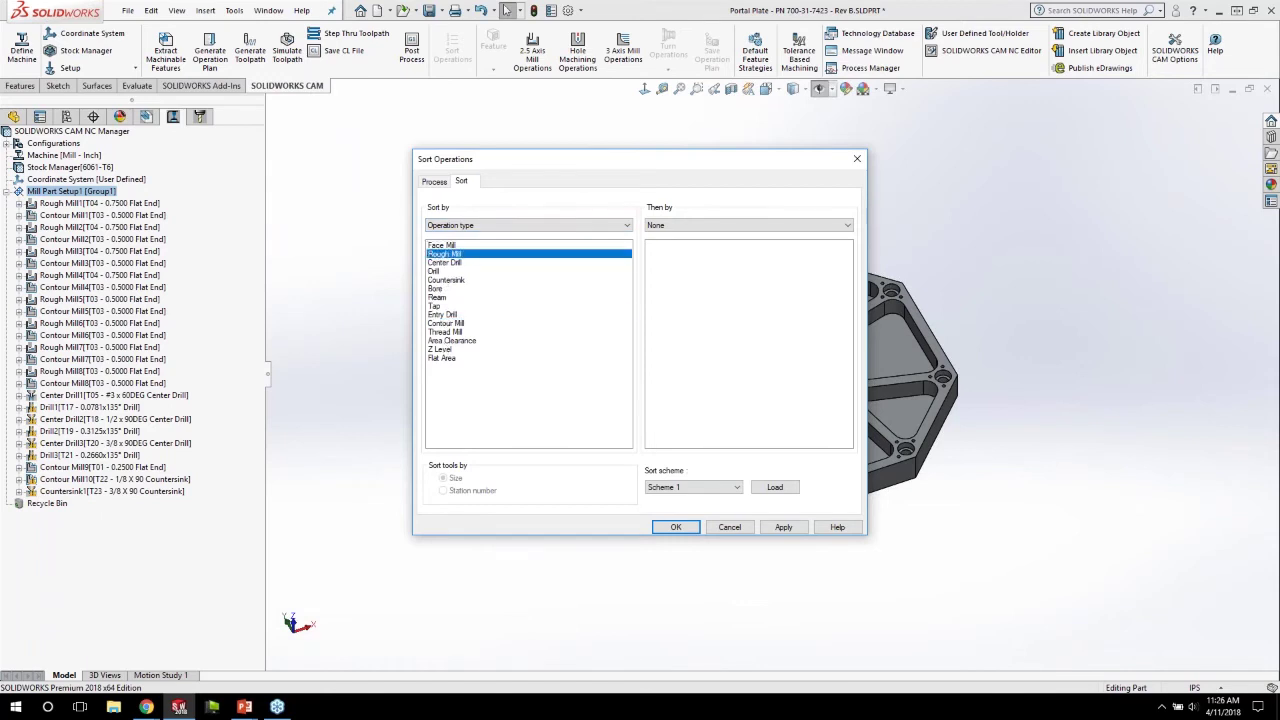
{"action": "left_click_drag", "start_coordinate": [450, 326], "coordinate": [450, 262]}
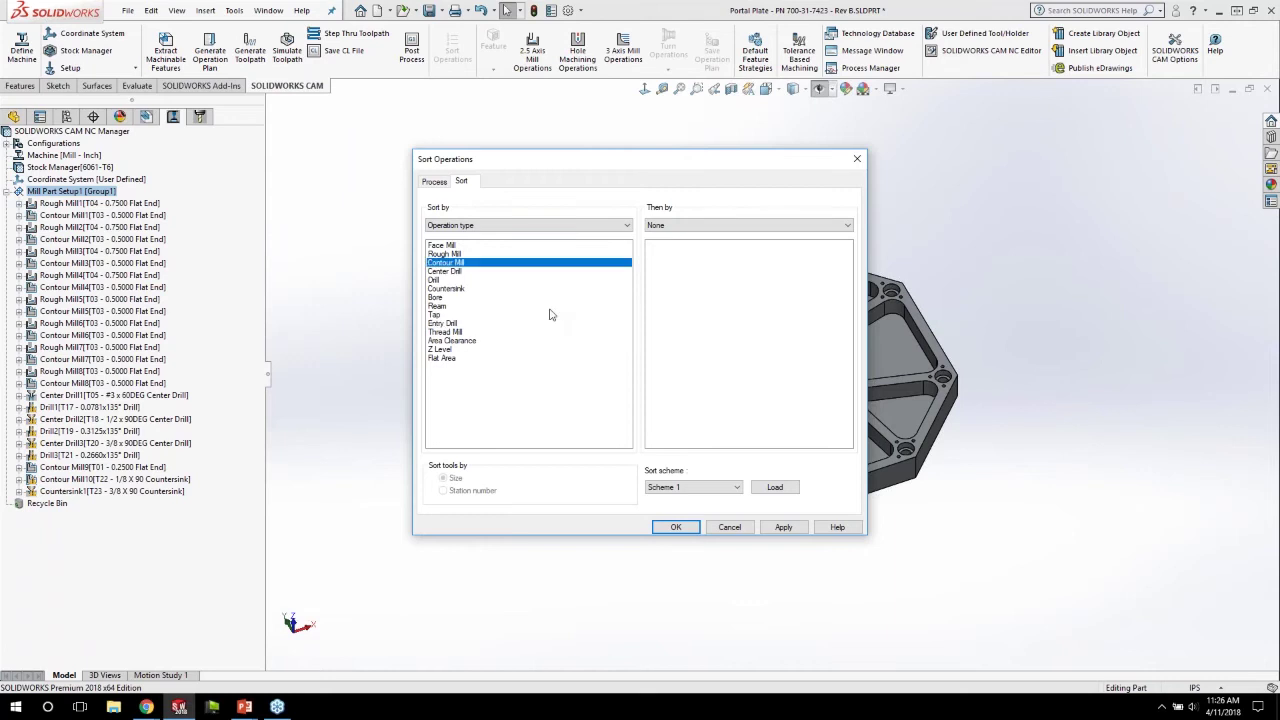
Step: Set the secondary sort criterion to Tool, apply the sort to the operations and accept it
{"action": "left_click", "coordinate": [690, 226]}
{"action": "left_click", "coordinate": [680, 243]}
{"action": "left_click", "coordinate": [786, 529]}
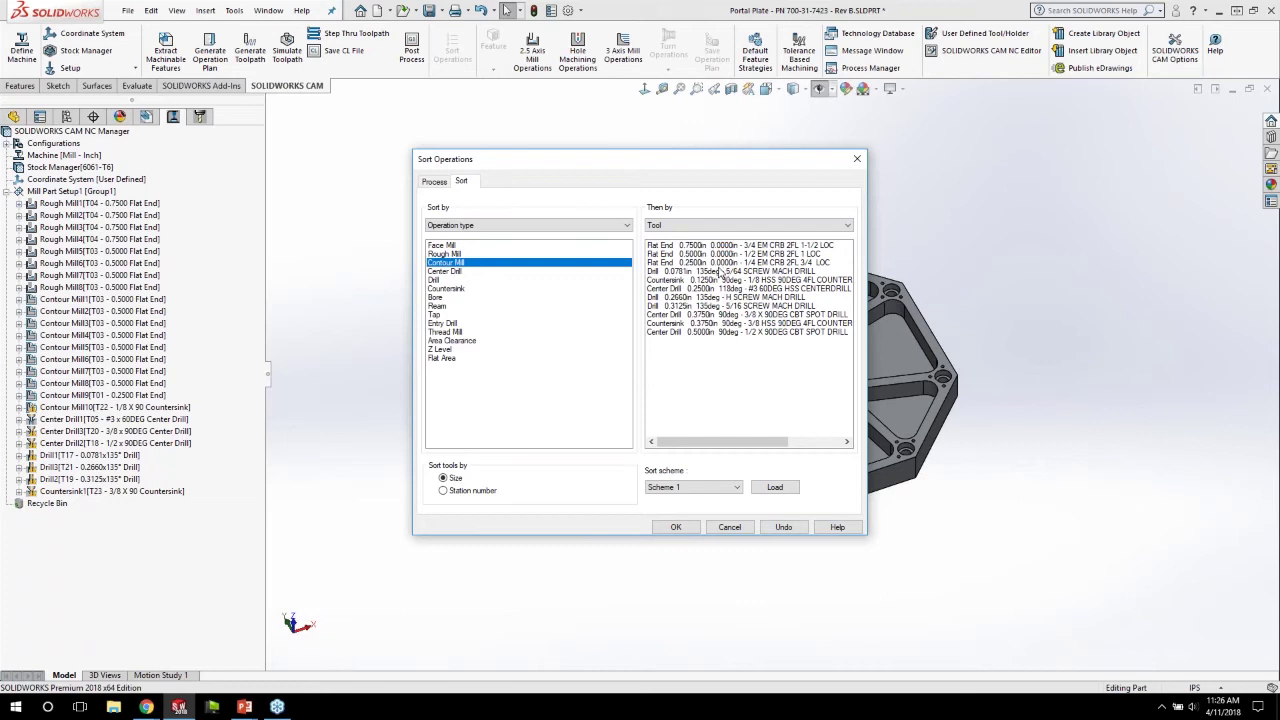
{"action": "left_click", "coordinate": [729, 487]}
{"action": "left_click", "coordinate": [674, 528]}
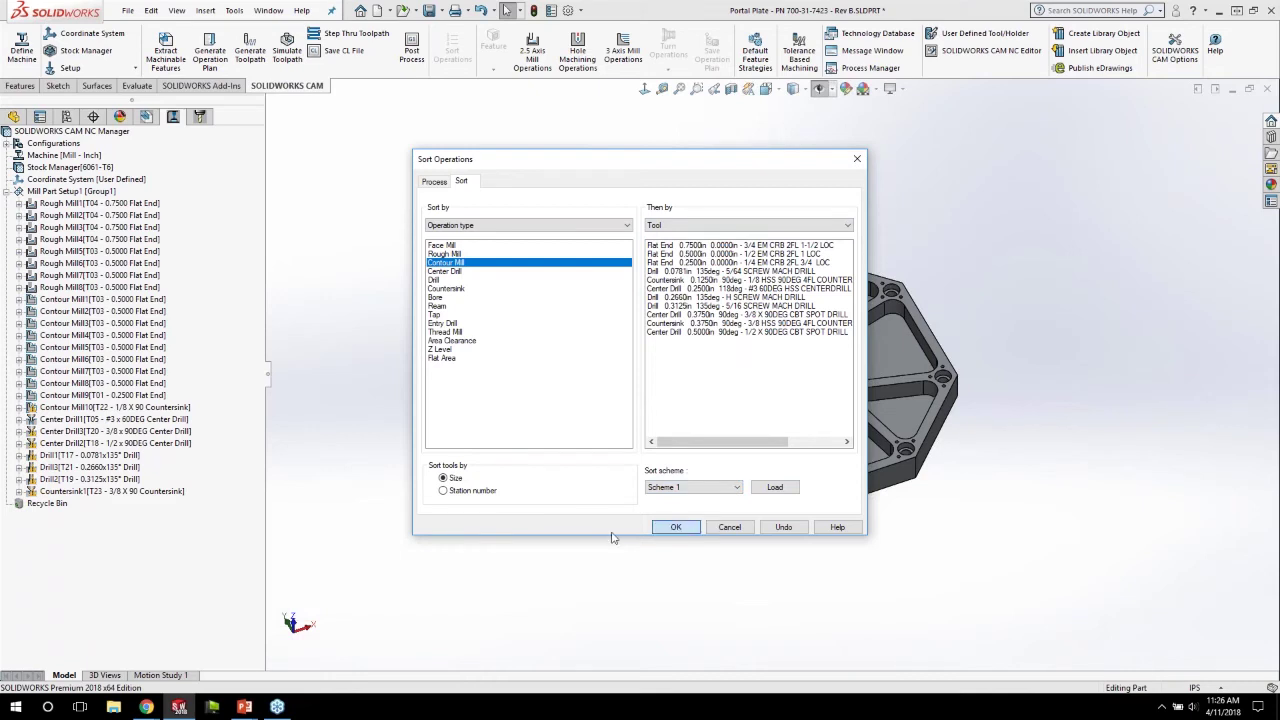
Step: Edit the Rough Mill1 operation and set its roughing pattern to Spiral Out
{"action": "mouse_move", "coordinate": [60, 205]}
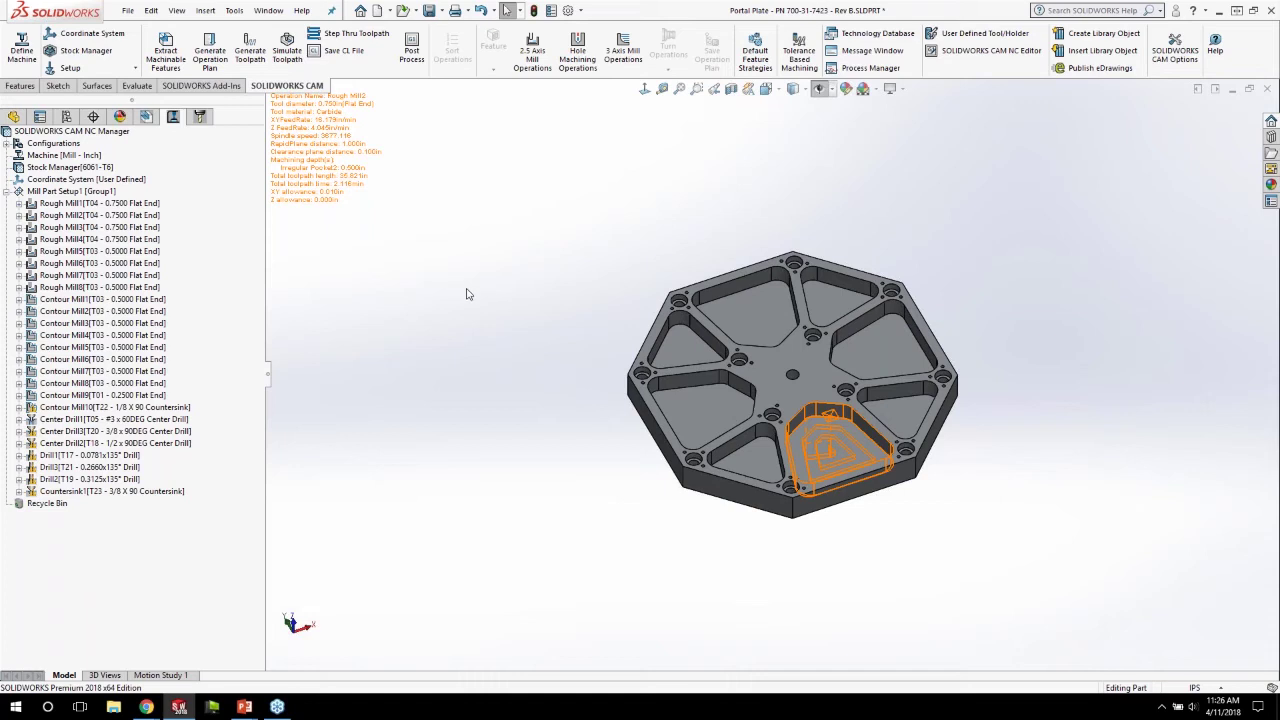
{"action": "left_click", "coordinate": [63, 202]}
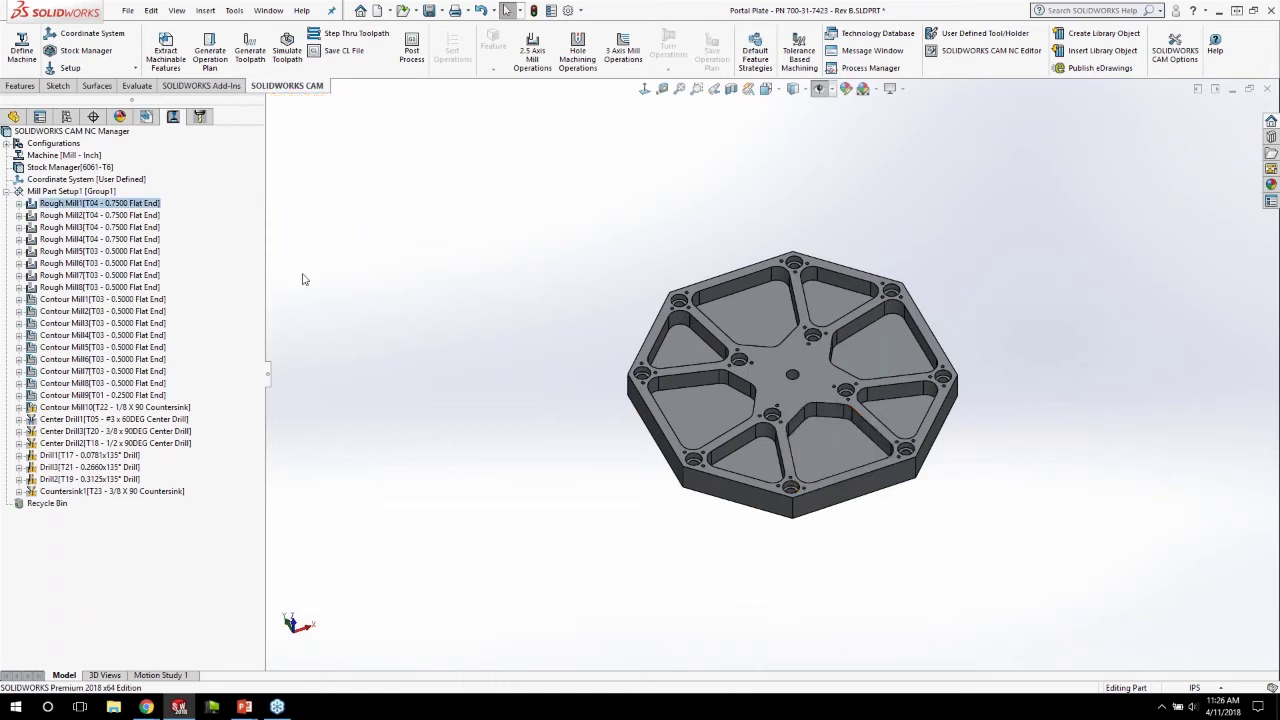
{"action": "double_click", "coordinate": [60, 206]}
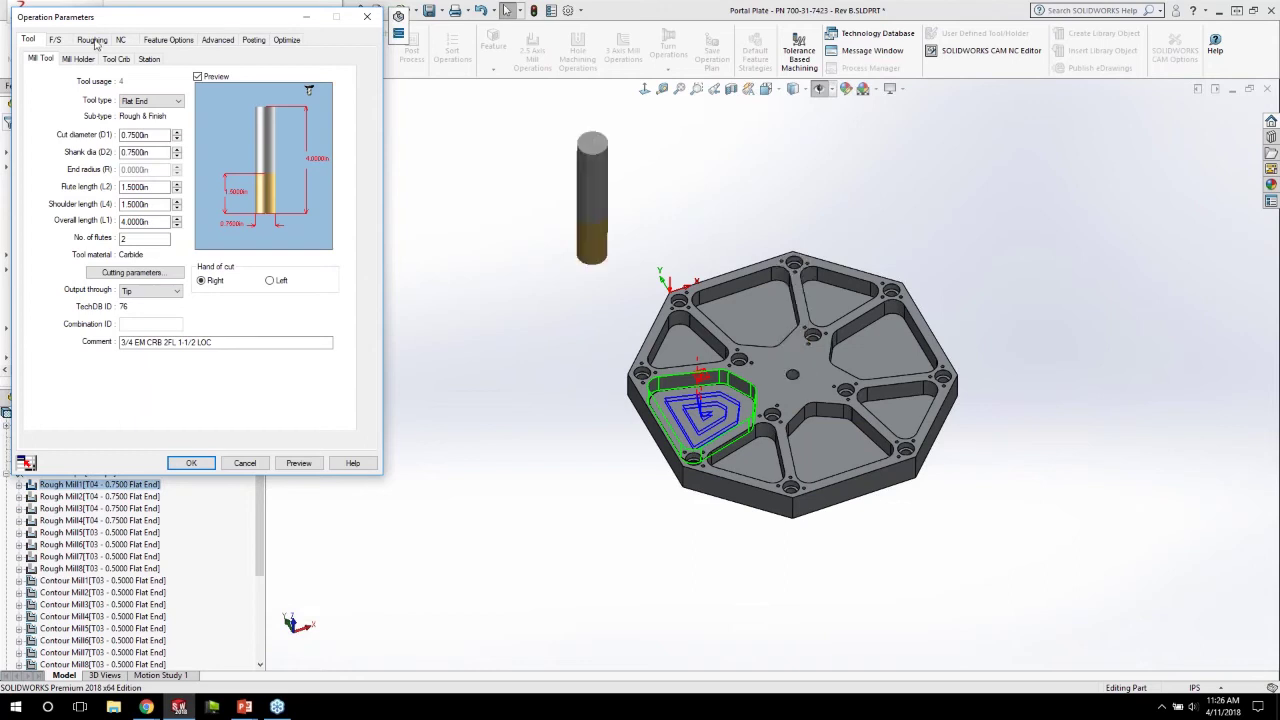
{"action": "left_click", "coordinate": [92, 40]}
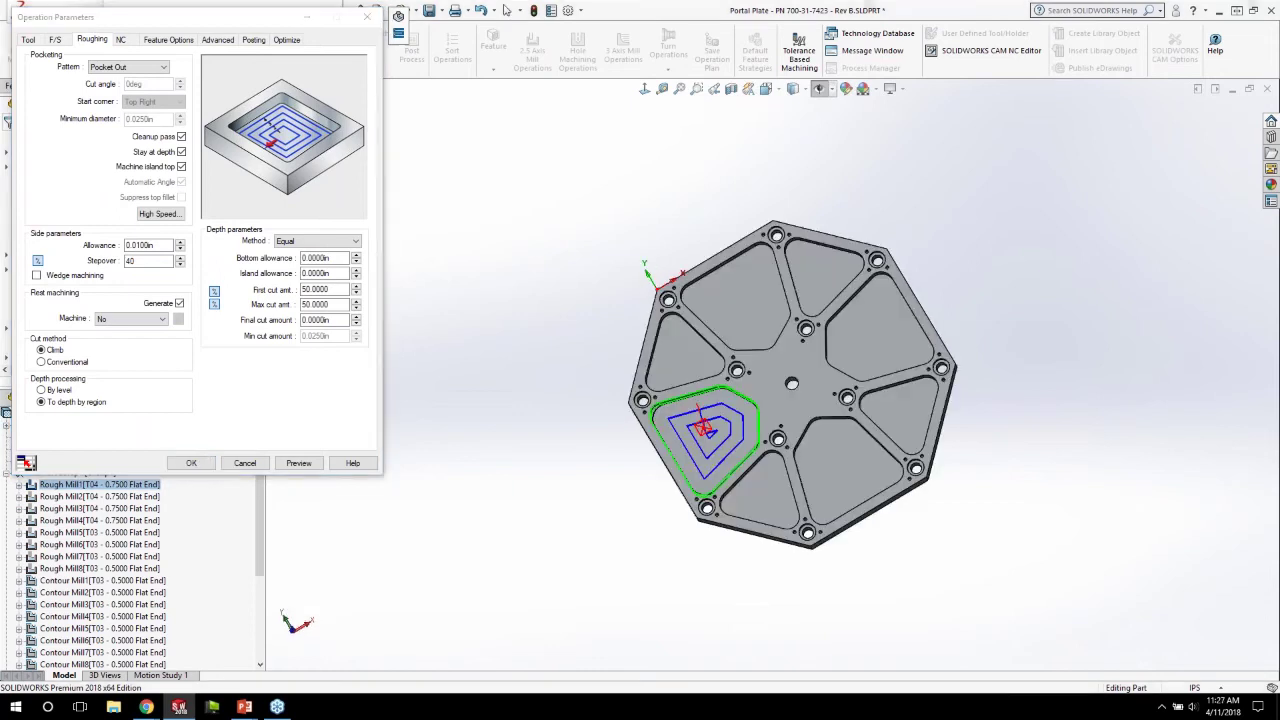
{"action": "left_click", "coordinate": [128, 67]}
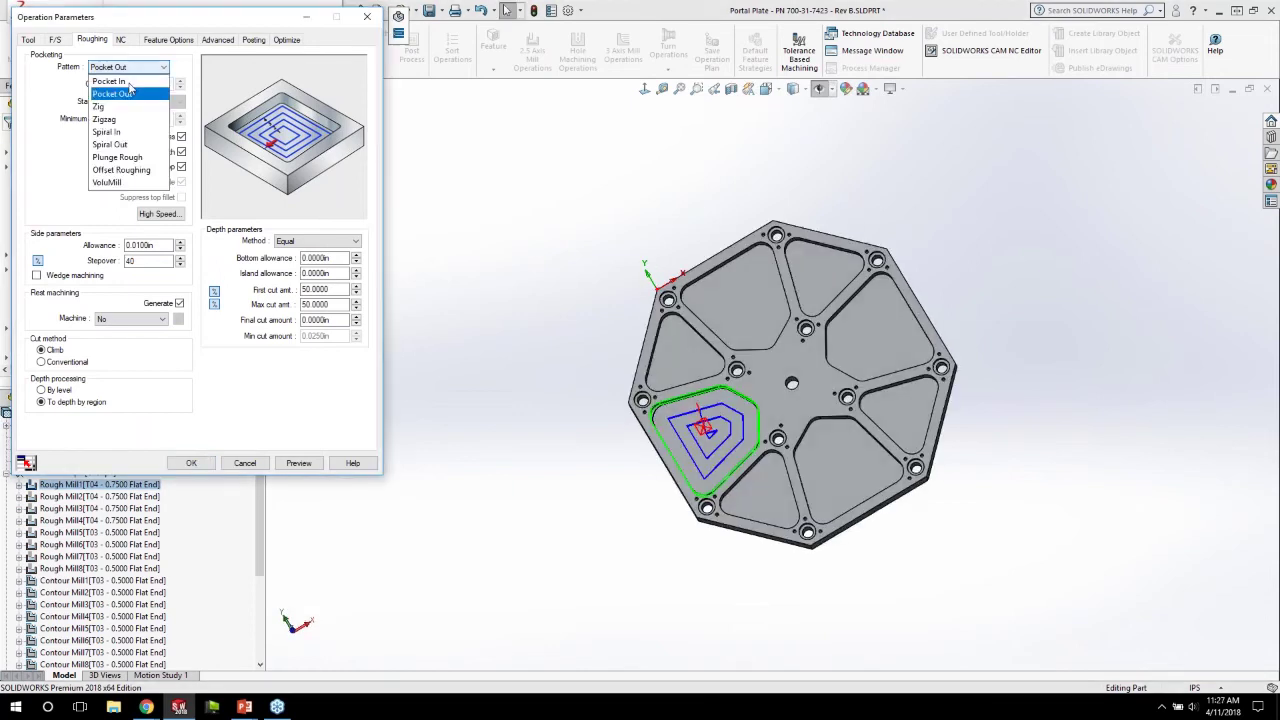
{"action": "left_click", "coordinate": [136, 146]}
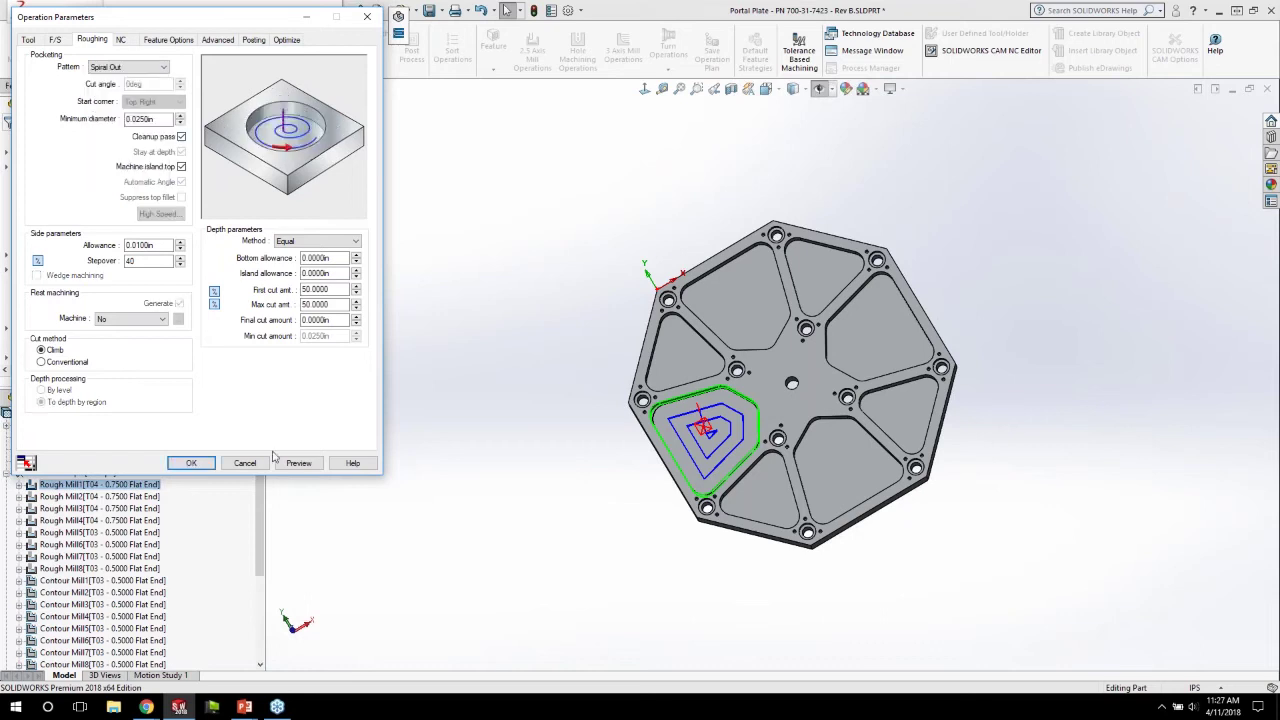
Step: Set the spiral's minimum diameter to 0 and preview the resulting Rough Mill1 toolpath on the pocket
{"action": "left_click", "coordinate": [307, 465]}
{"action": "left_click_drag", "start_coordinate": [156, 119], "coordinate": [57, 122]}
{"action": "type", "text": "0"}
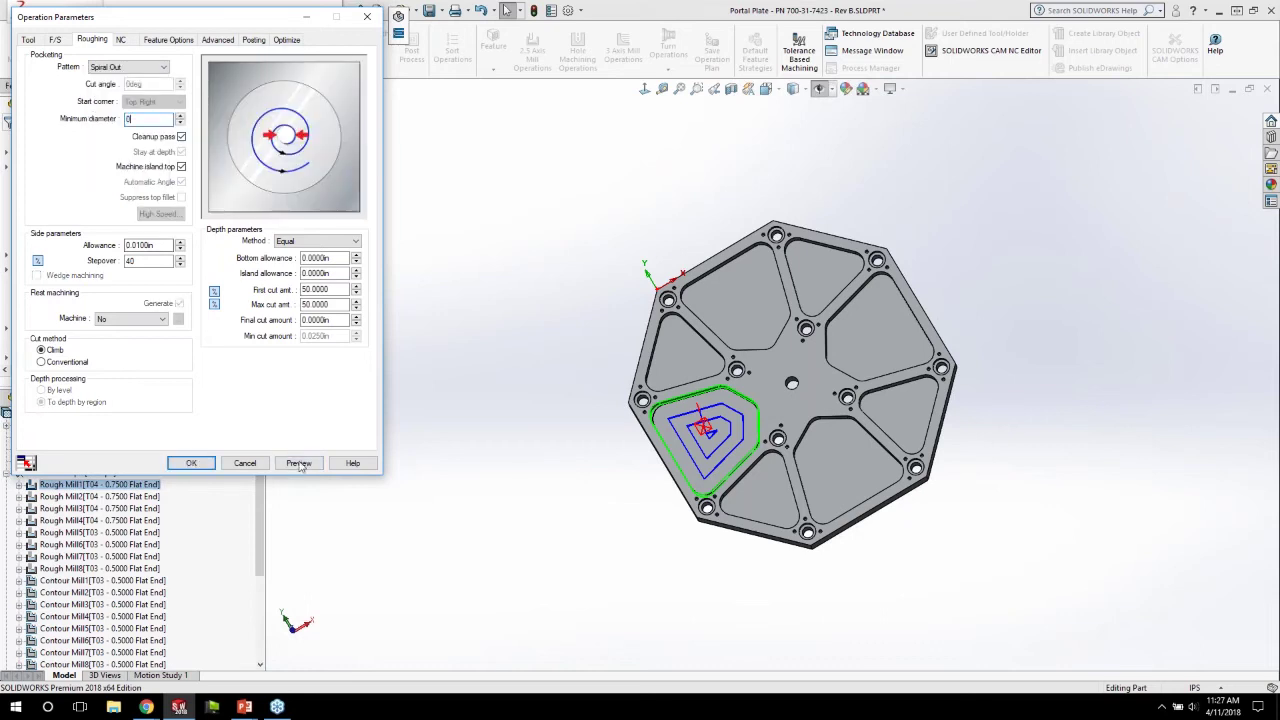
{"action": "left_click", "coordinate": [299, 463]}
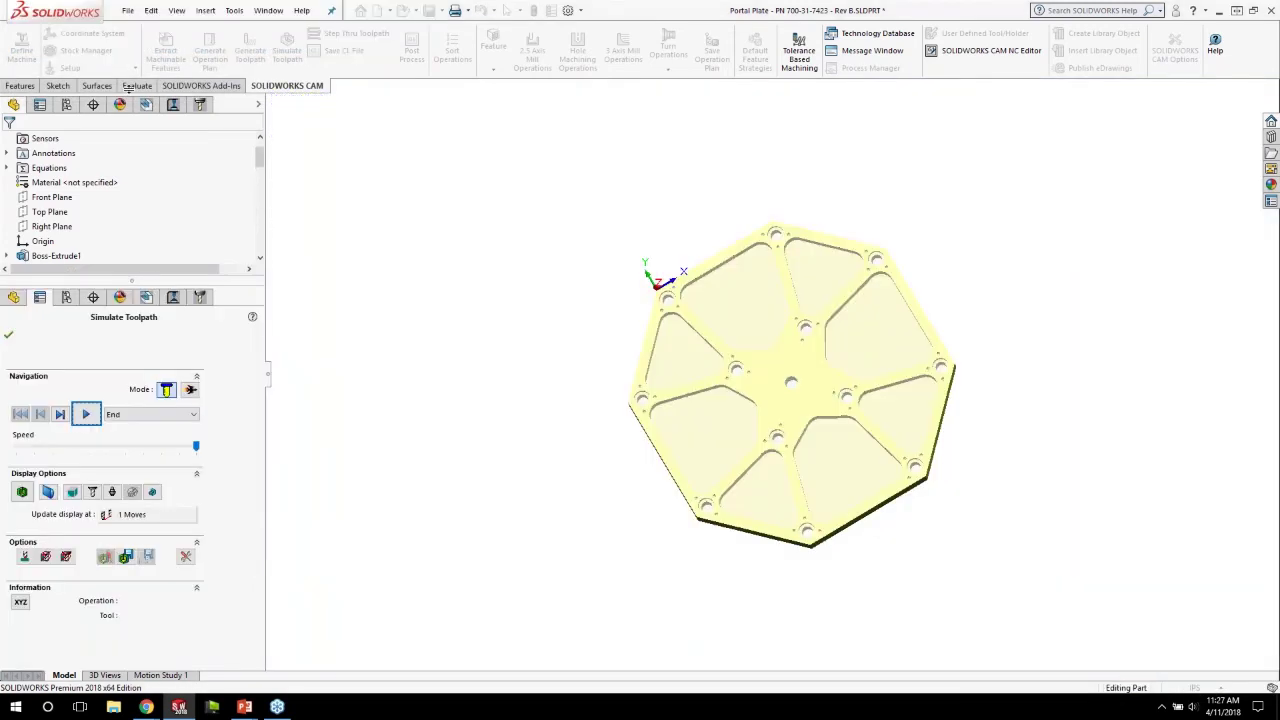
{"action": "left_click_drag", "start_coordinate": [128, 87], "coordinate": [128, 89]}
{"action": "left_click", "coordinate": [92, 235]}
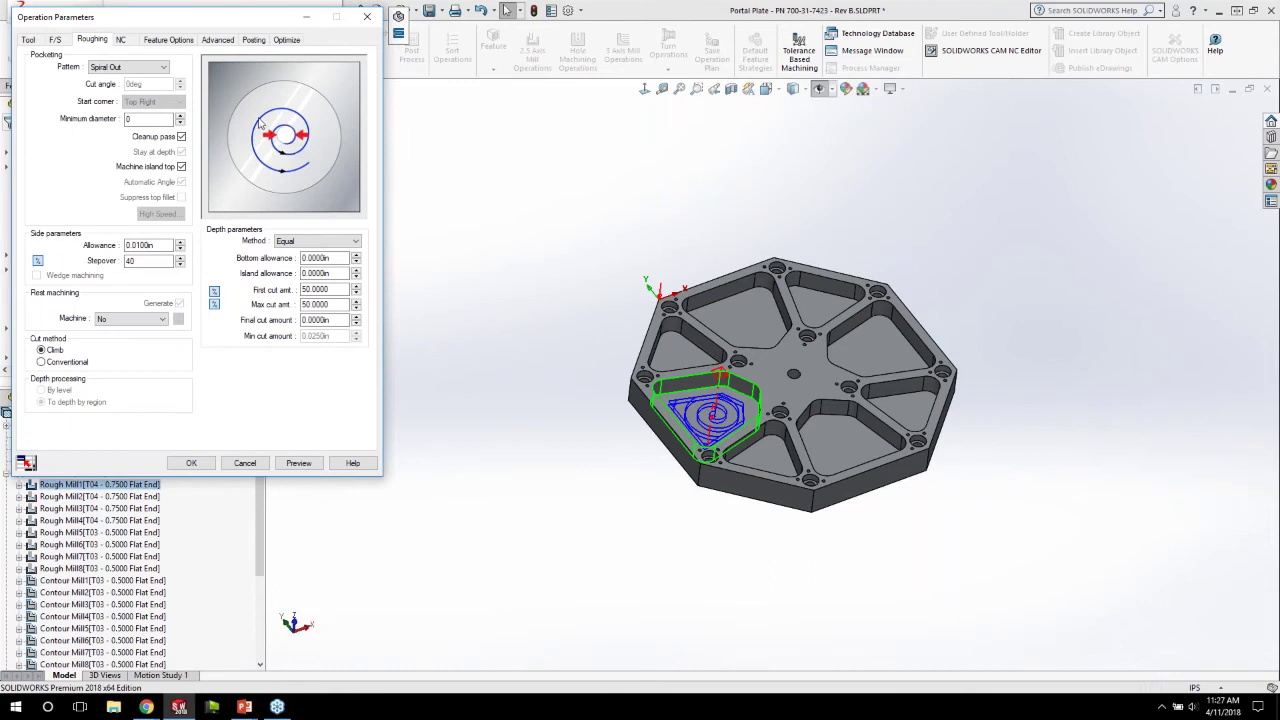
Step: Try the Pocket In and Pocket Out patterns for the Rough Mill1 operation
{"action": "left_click", "coordinate": [124, 70]}
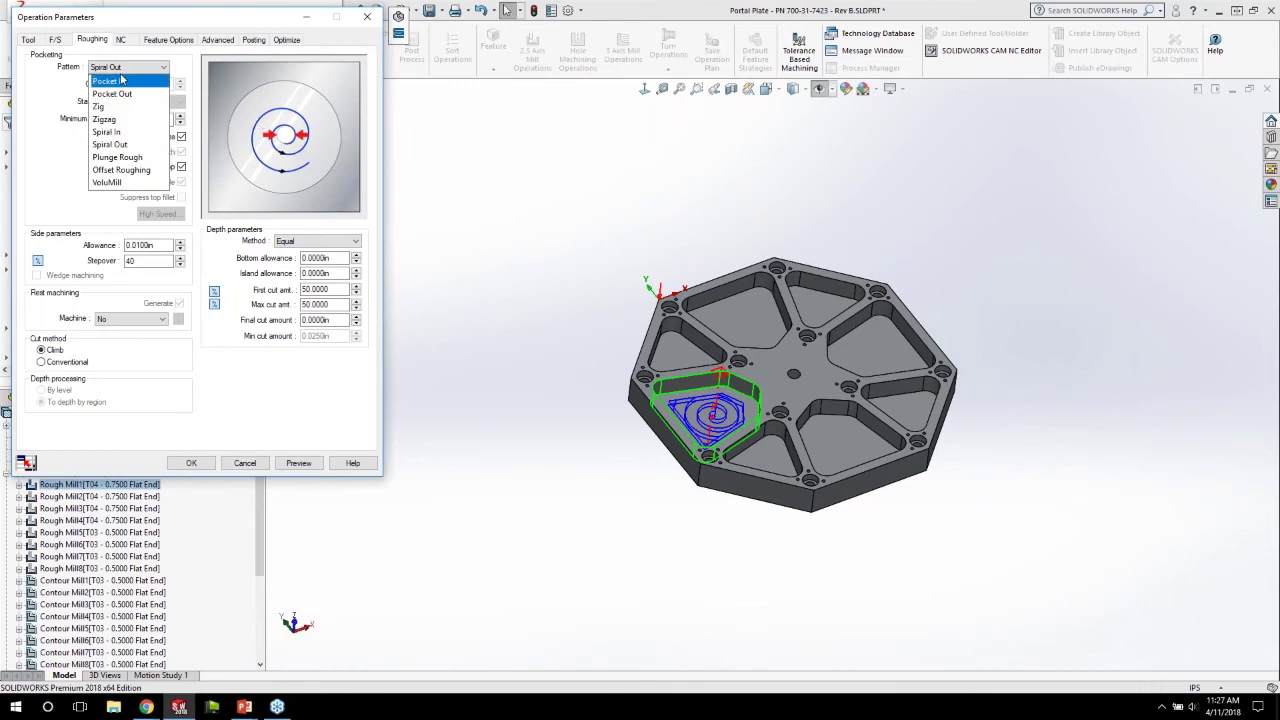
{"action": "left_click", "coordinate": [122, 79]}
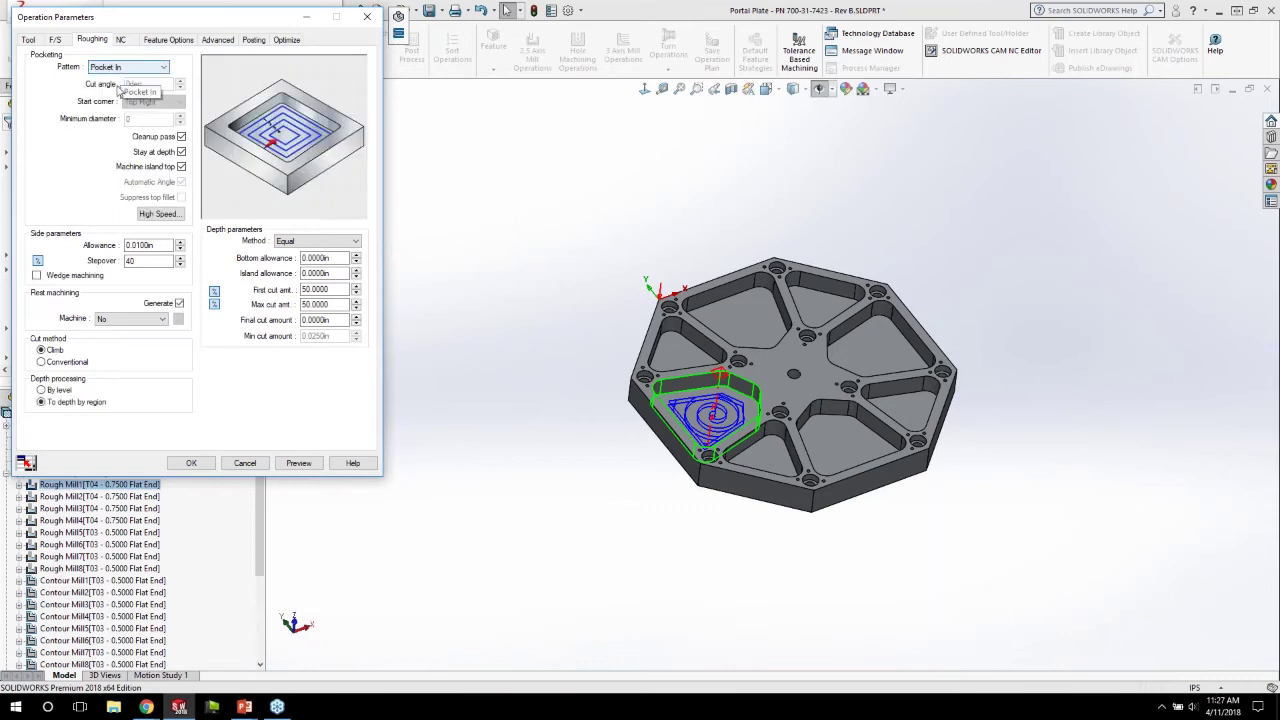
{"action": "left_click", "coordinate": [120, 70]}
{"action": "left_click", "coordinate": [115, 94]}
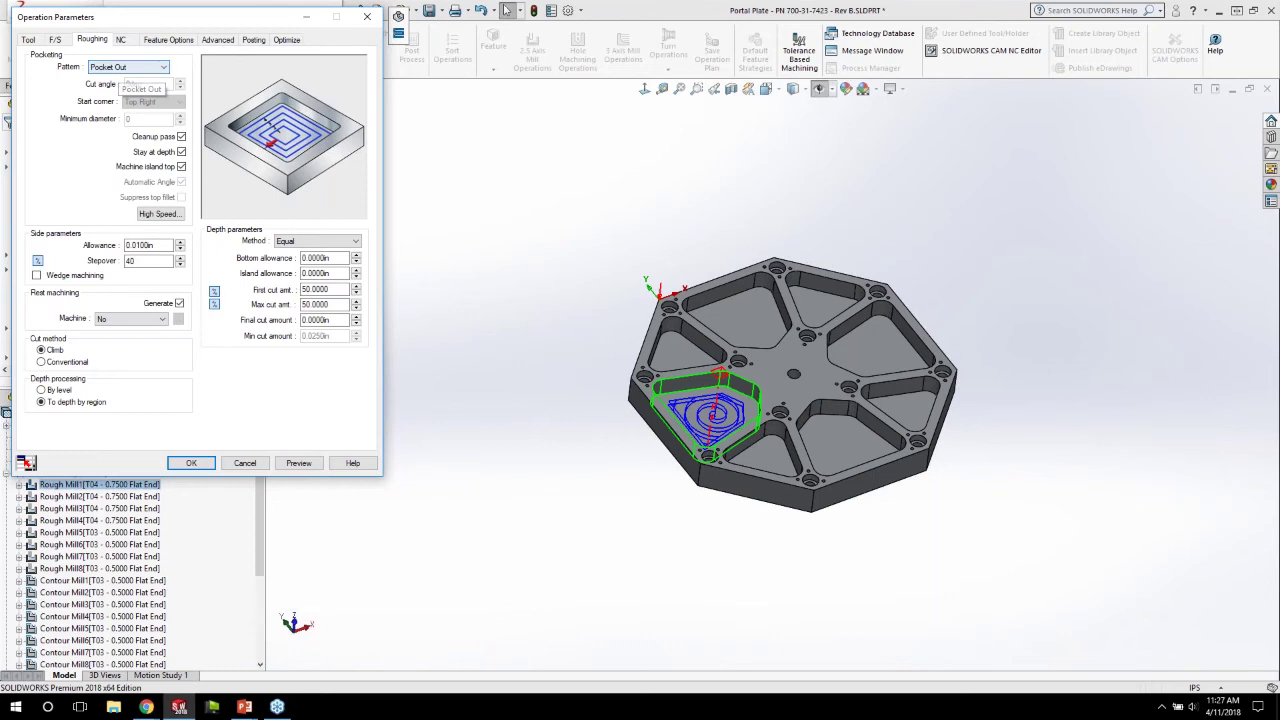
Step: Examine Rough Mill1's bottom allowance, island allowance and first cut amount, including the percentage option of the cut amount
{"action": "left_click", "coordinate": [339, 258]}
{"action": "left_click", "coordinate": [339, 258]}
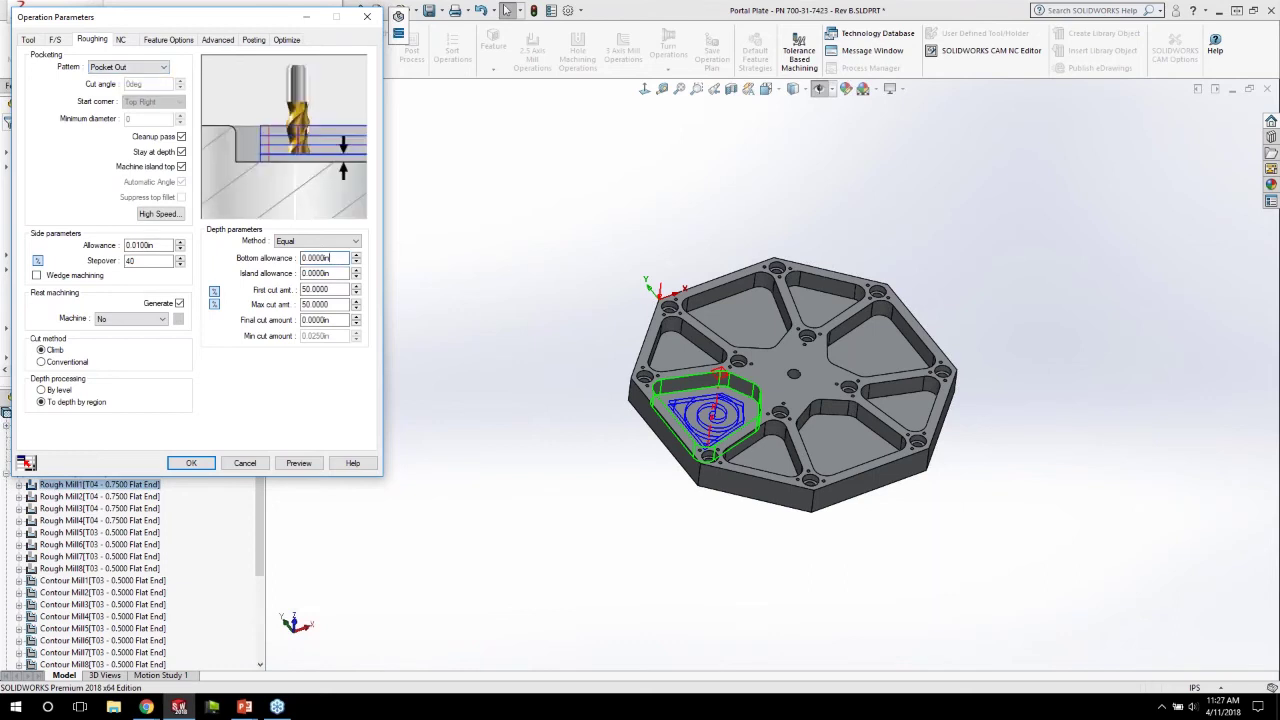
{"action": "left_click", "coordinate": [338, 273]}
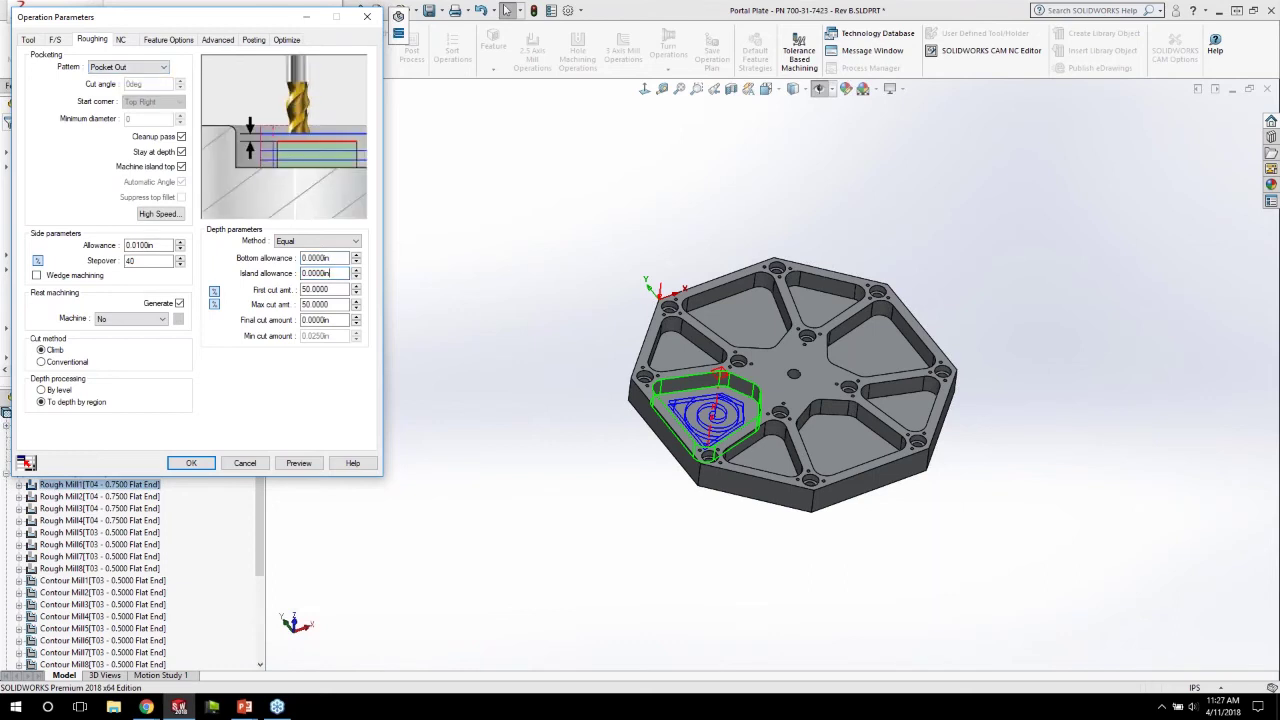
{"action": "key", "text": "Tab"}
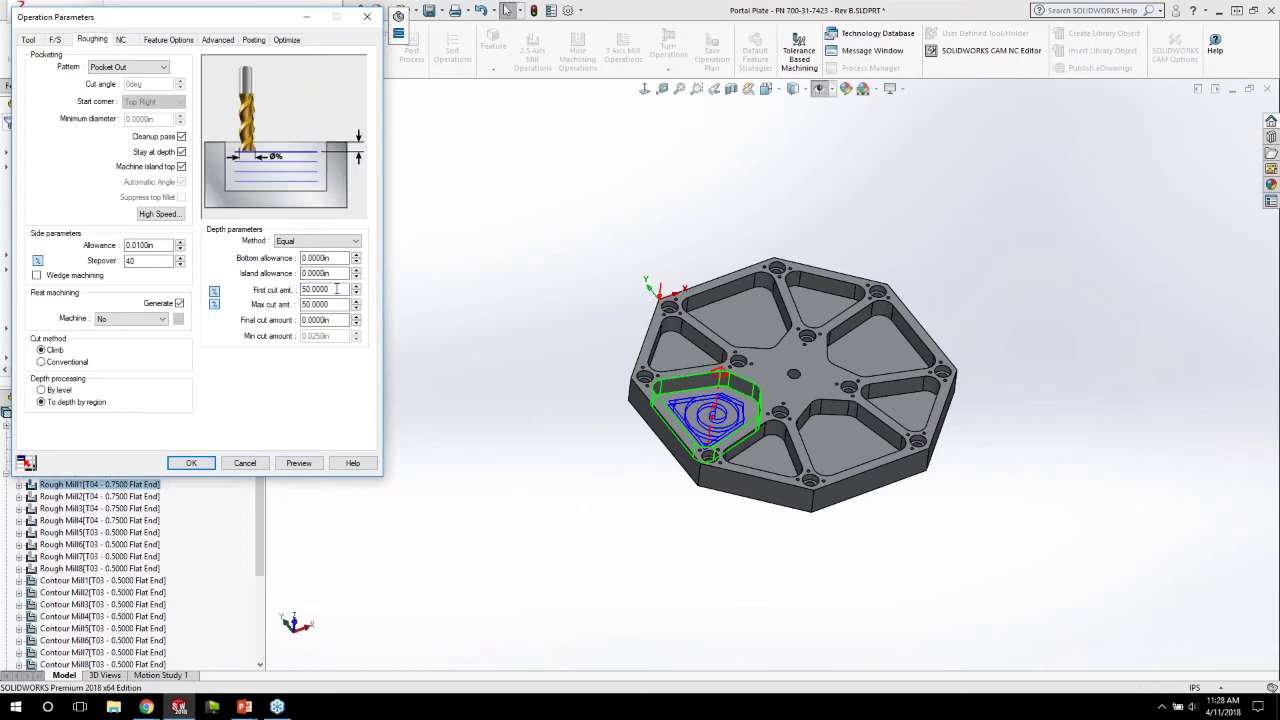
{"action": "double_click", "coordinate": [328, 289]}
{"action": "left_click", "coordinate": [338, 289]}
{"action": "left_click", "coordinate": [214, 292]}
{"action": "left_click", "coordinate": [337, 290]}
{"action": "left_click", "coordinate": [214, 291]}
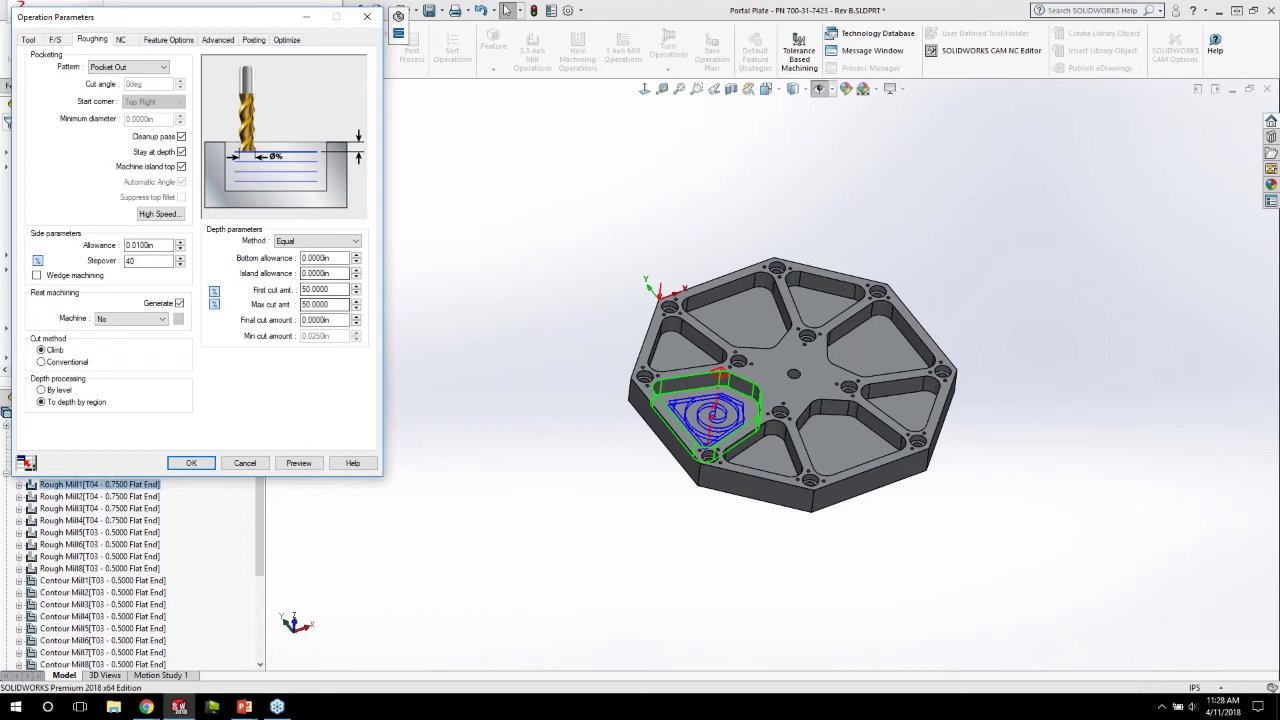
Step: Set the roughing pattern back to Spiral Out after trying Plunge Rough, preview it and accept Rough Mill1's parameters
{"action": "left_click", "coordinate": [125, 68]}
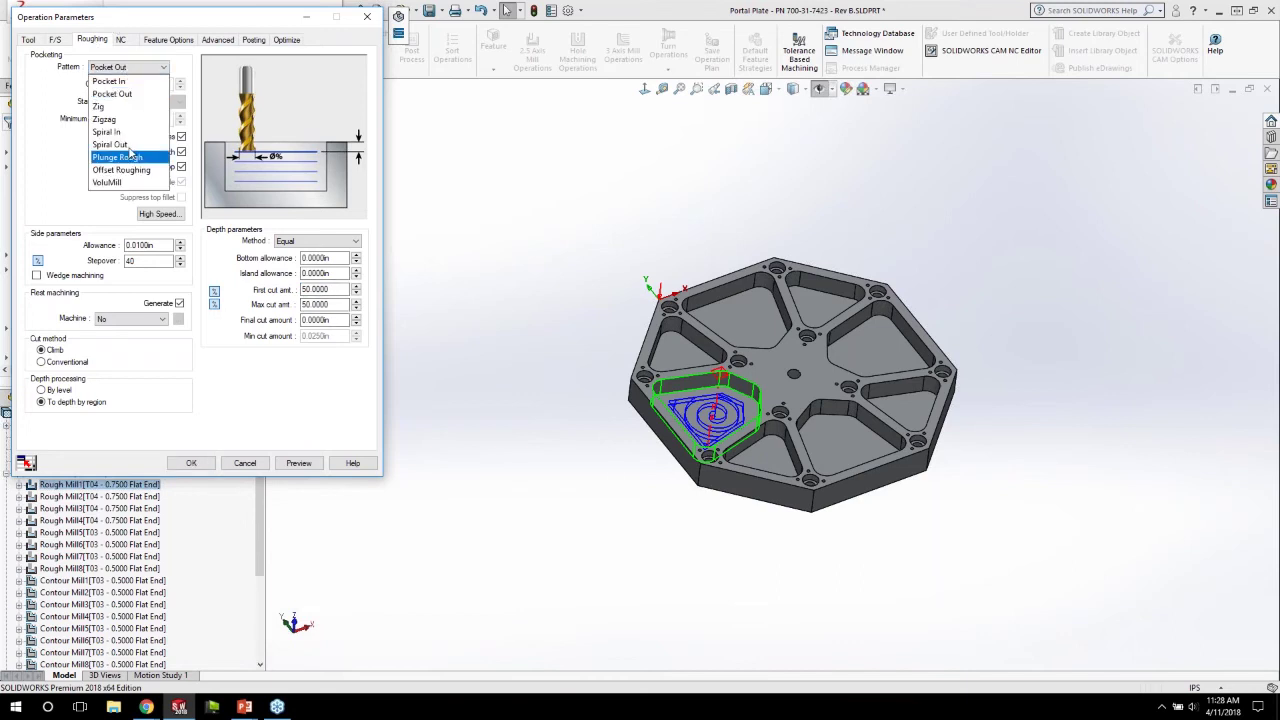
{"action": "left_click", "coordinate": [120, 157]}
{"action": "left_click", "coordinate": [128, 67]}
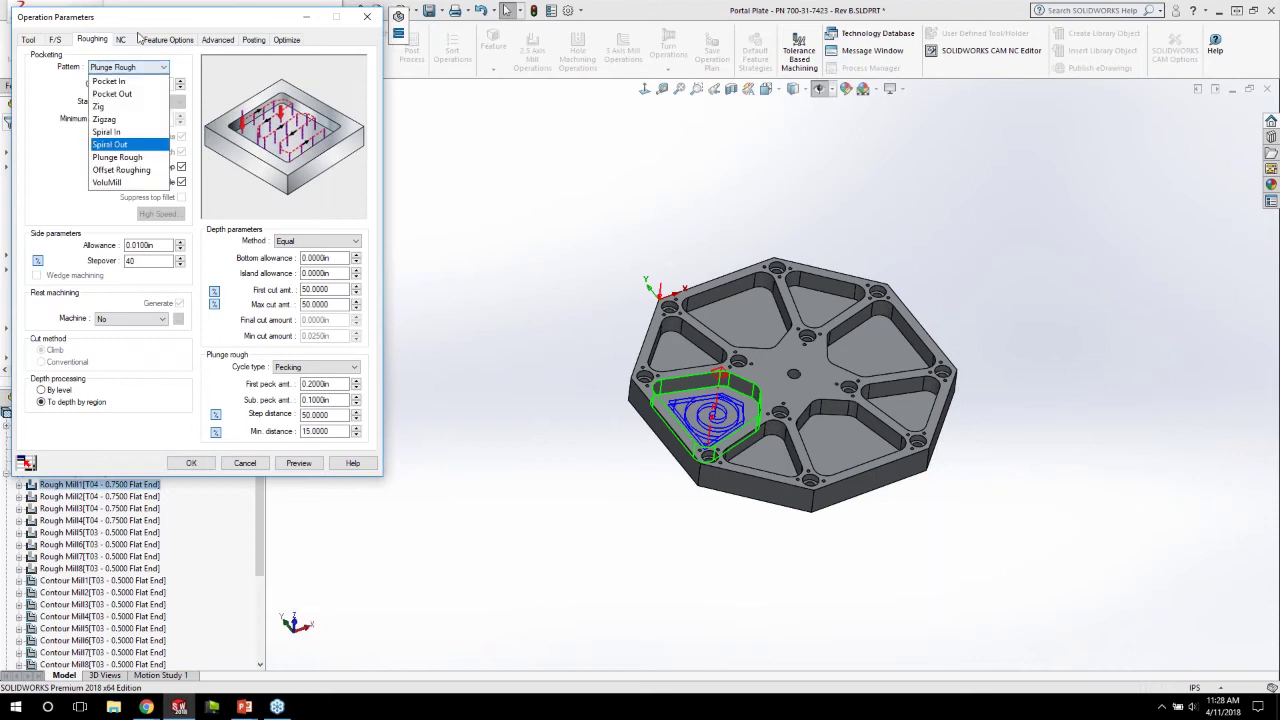
{"action": "left_click", "coordinate": [110, 144]}
{"action": "left_click", "coordinate": [298, 463]}
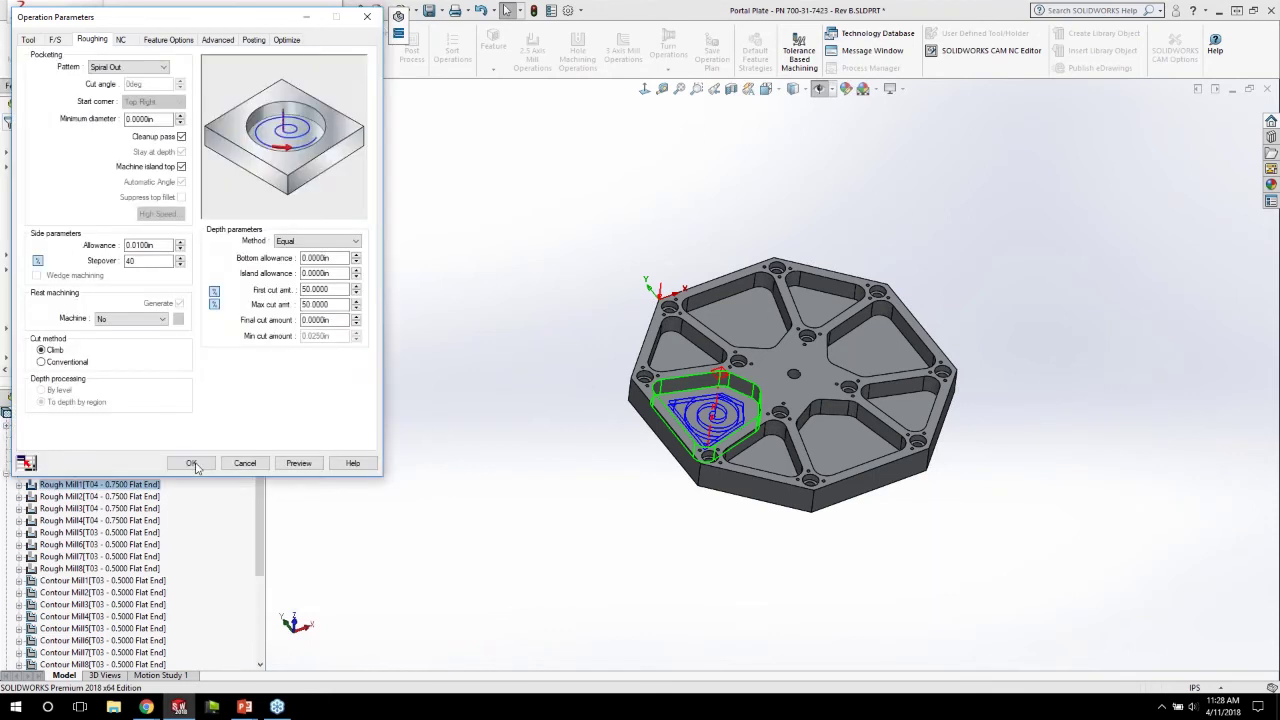
{"action": "left_click", "coordinate": [192, 464]}
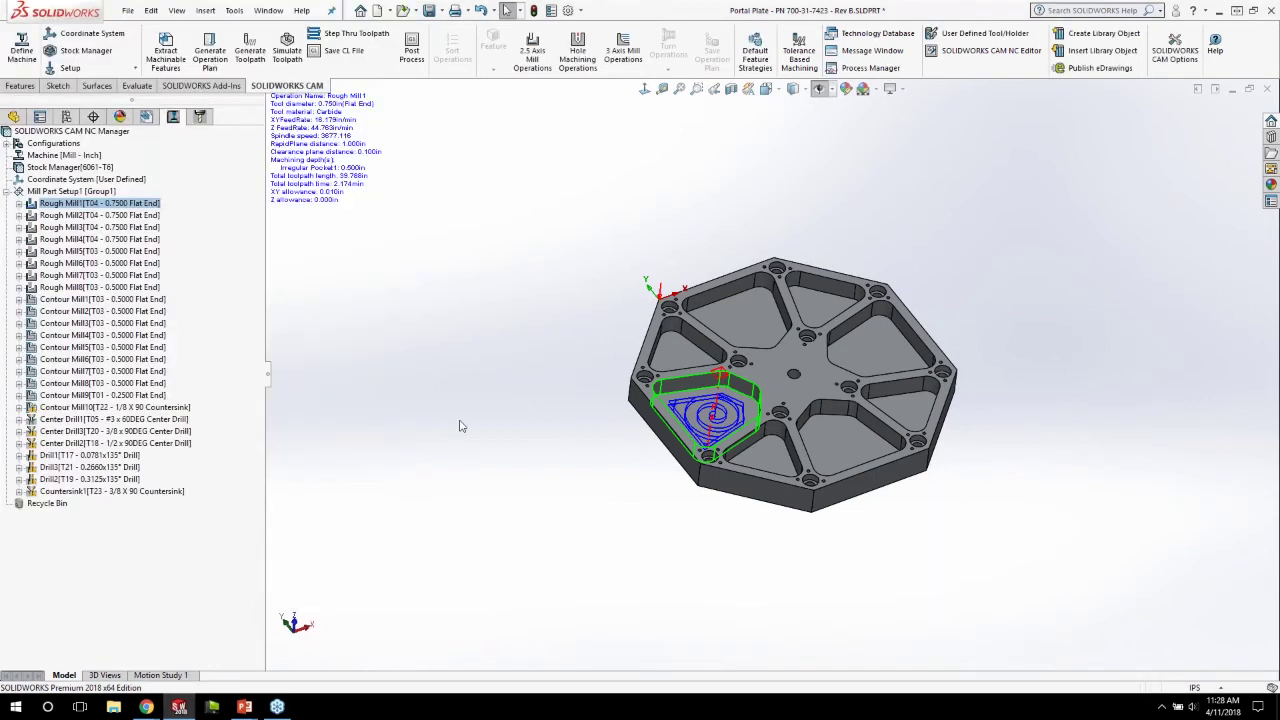
Step: Run the toolpath simulation of the whole plate to the end and close it
{"action": "key", "text": "Down"}
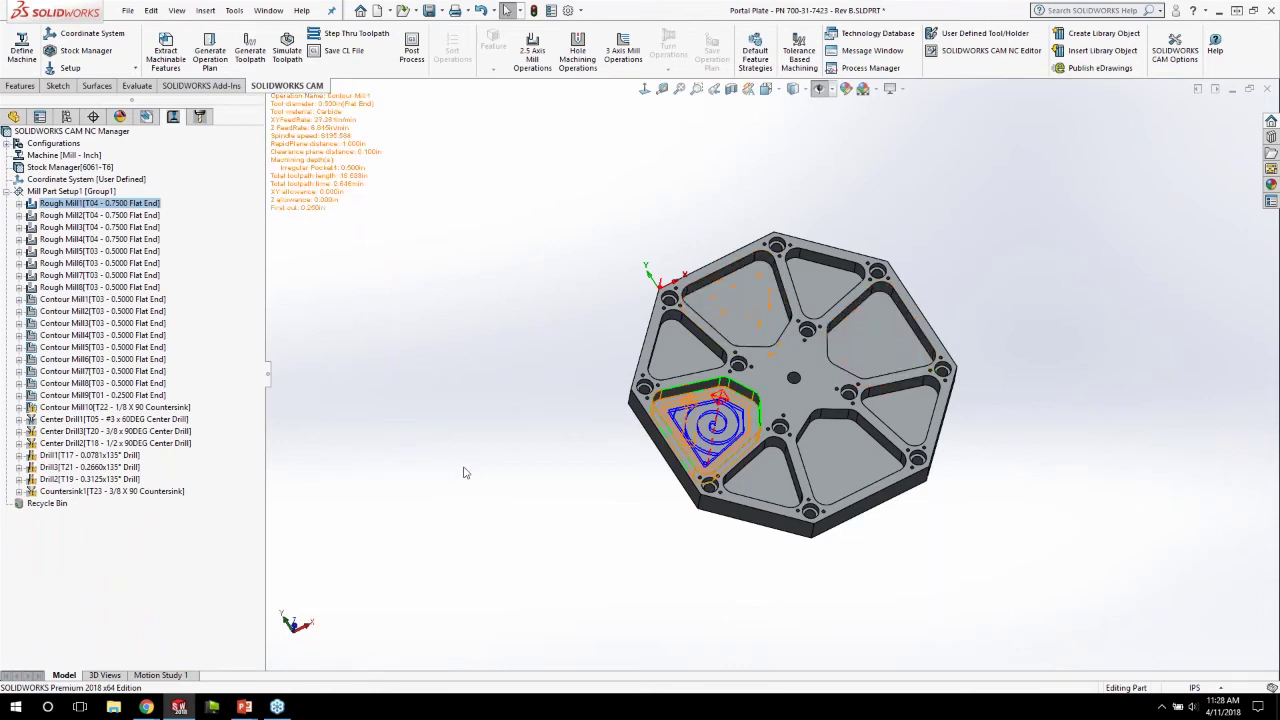
{"action": "middle_click_drag", "start_coordinate": [463, 473], "coordinate": [412, 445]}
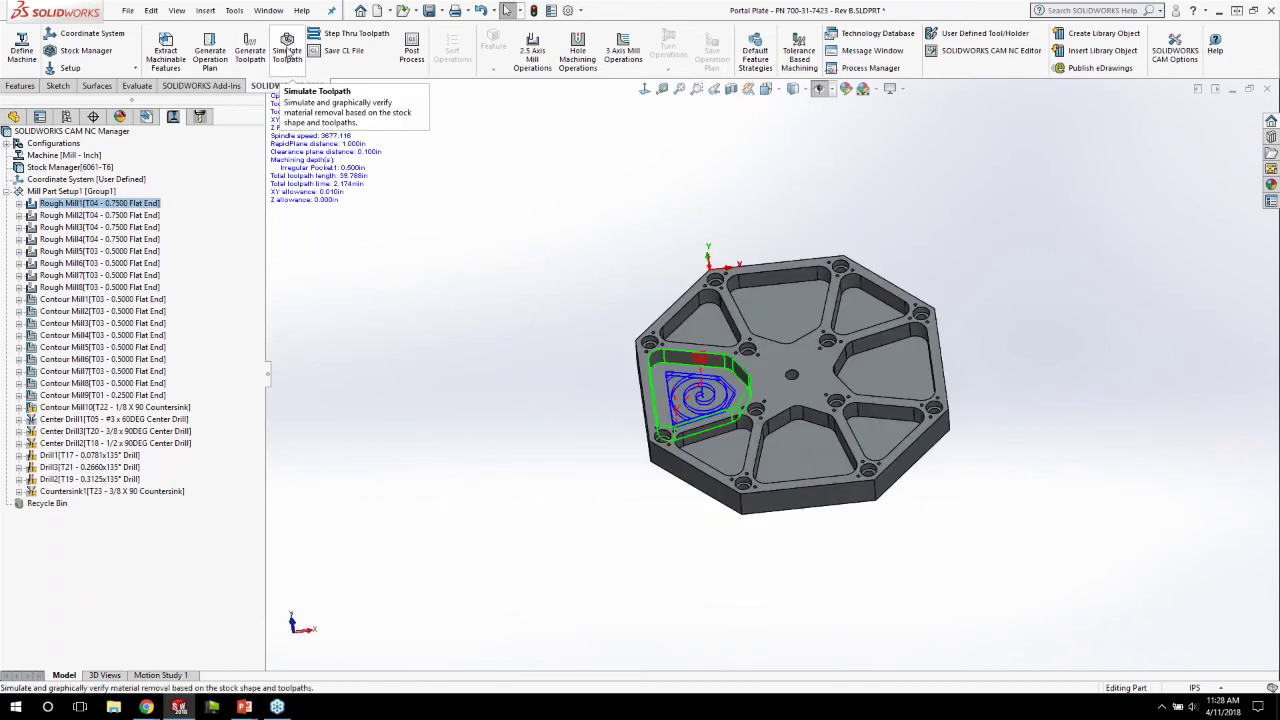
{"action": "left_click", "coordinate": [288, 54]}
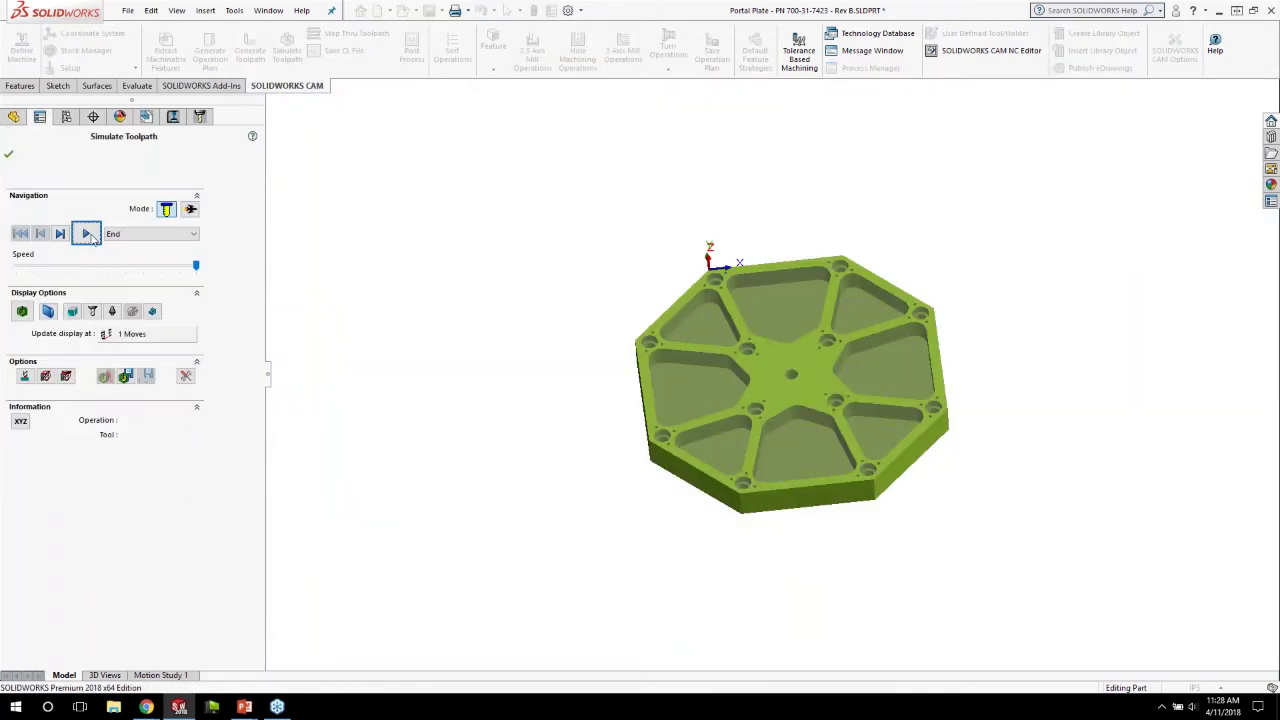
{"action": "left_click", "coordinate": [87, 234]}
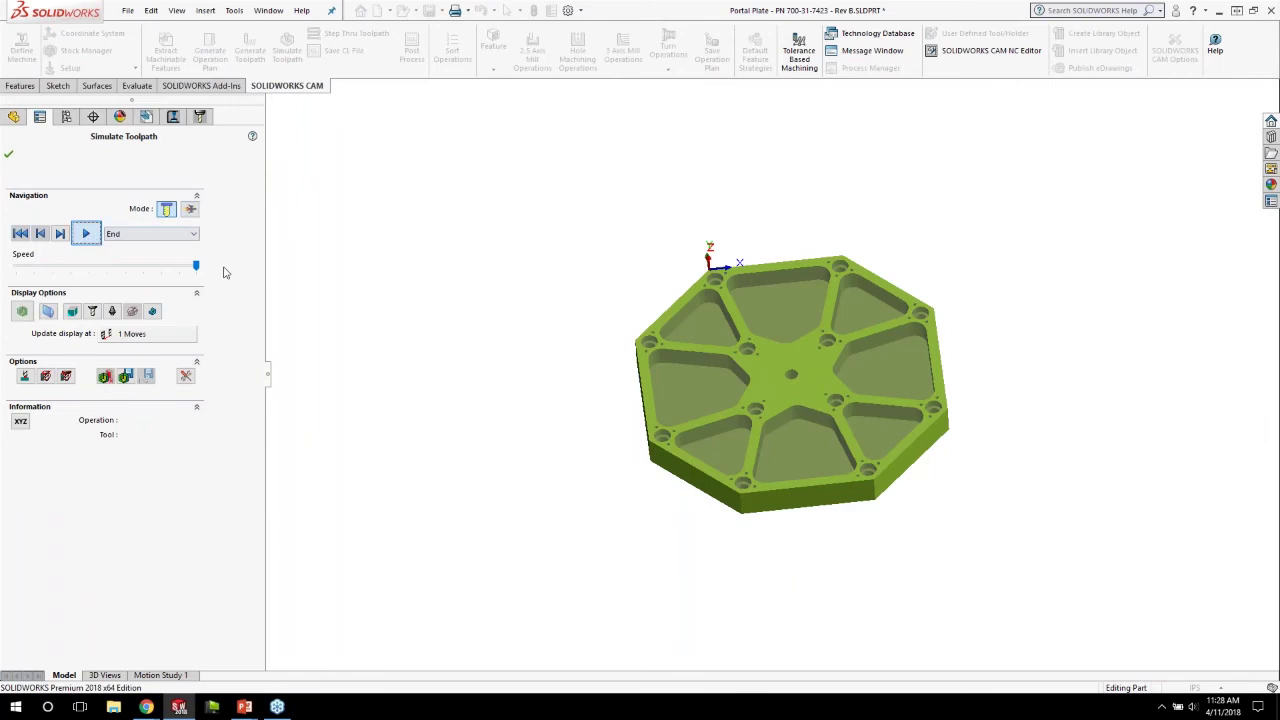
{"action": "left_click", "coordinate": [10, 157]}
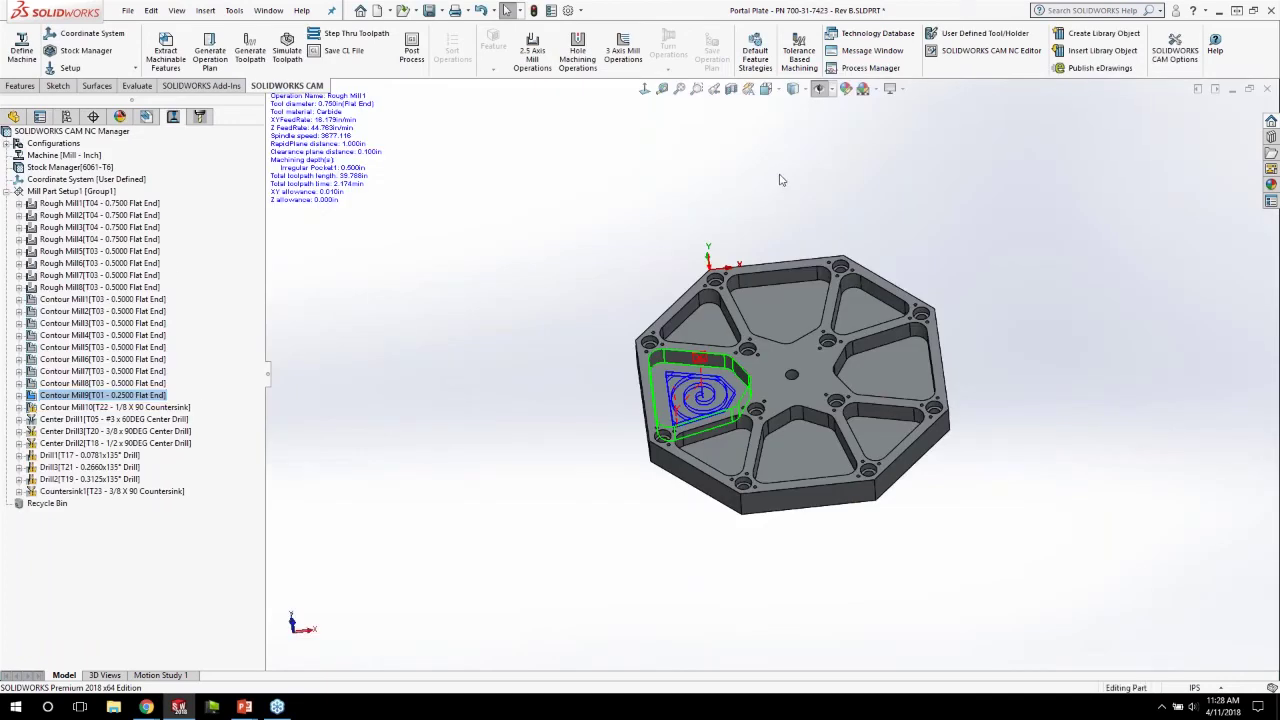
Step: Post-process the NC code to the Desktop as Portal Plate - PN 700-31-7423 - Rev B.txt, with the centerline displayed
{"action": "left_click", "coordinate": [411, 62]}
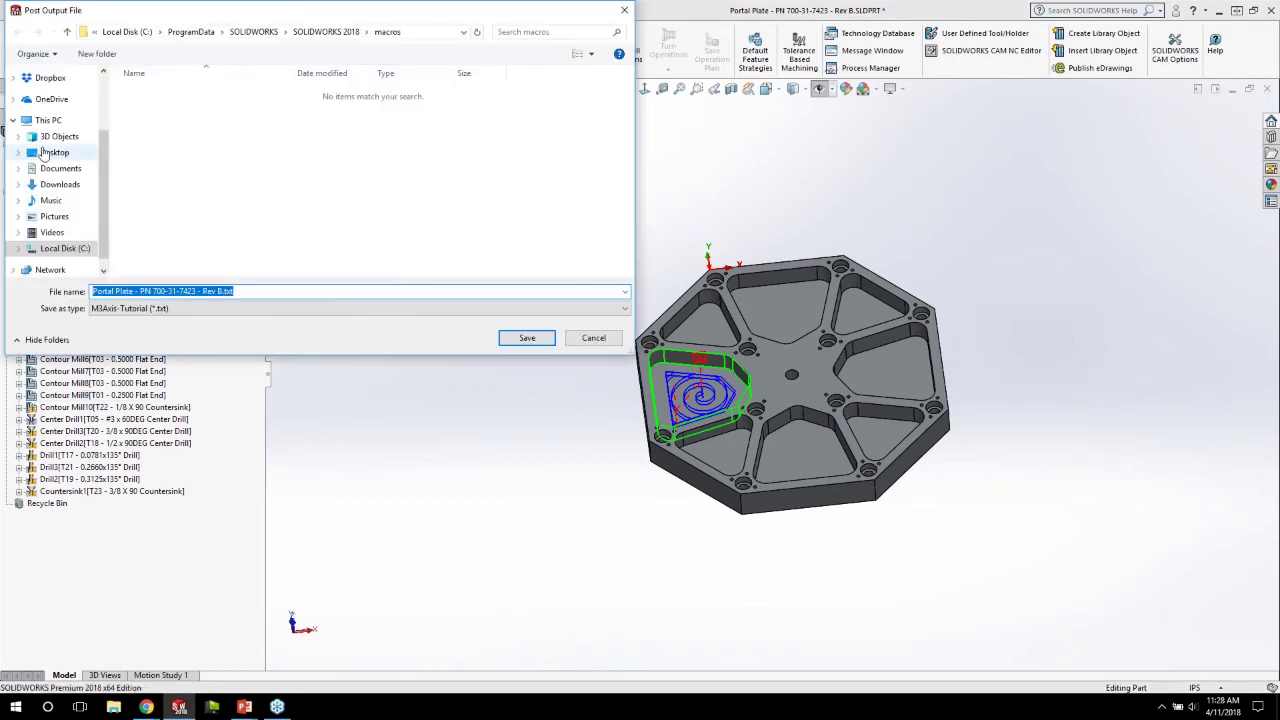
{"action": "left_click", "coordinate": [43, 153]}
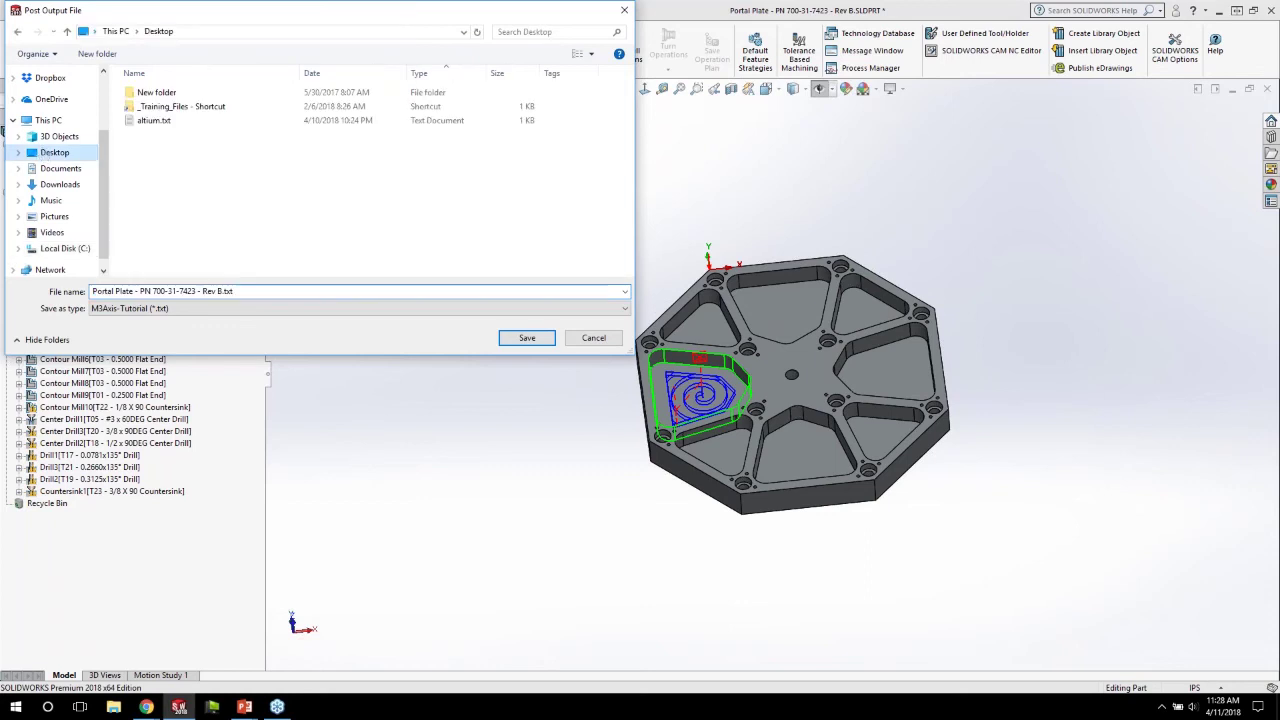
{"action": "left_click", "coordinate": [528, 339]}
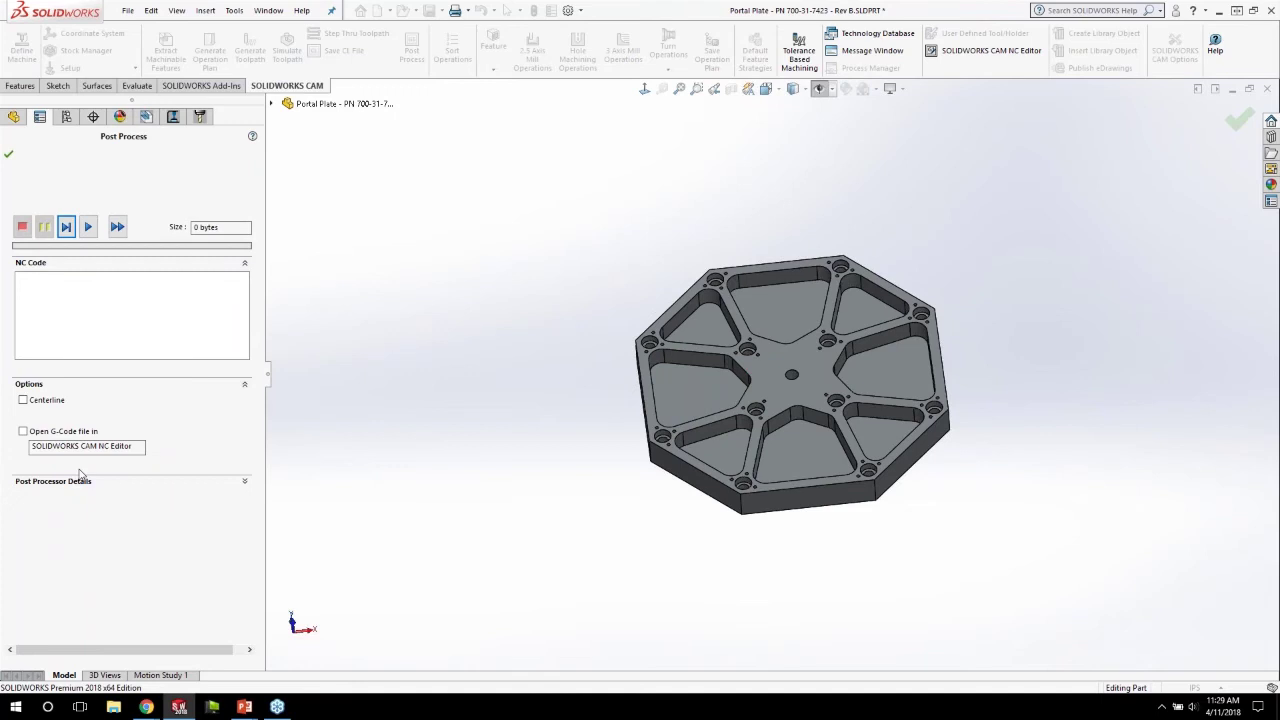
{"action": "left_click", "coordinate": [23, 401]}
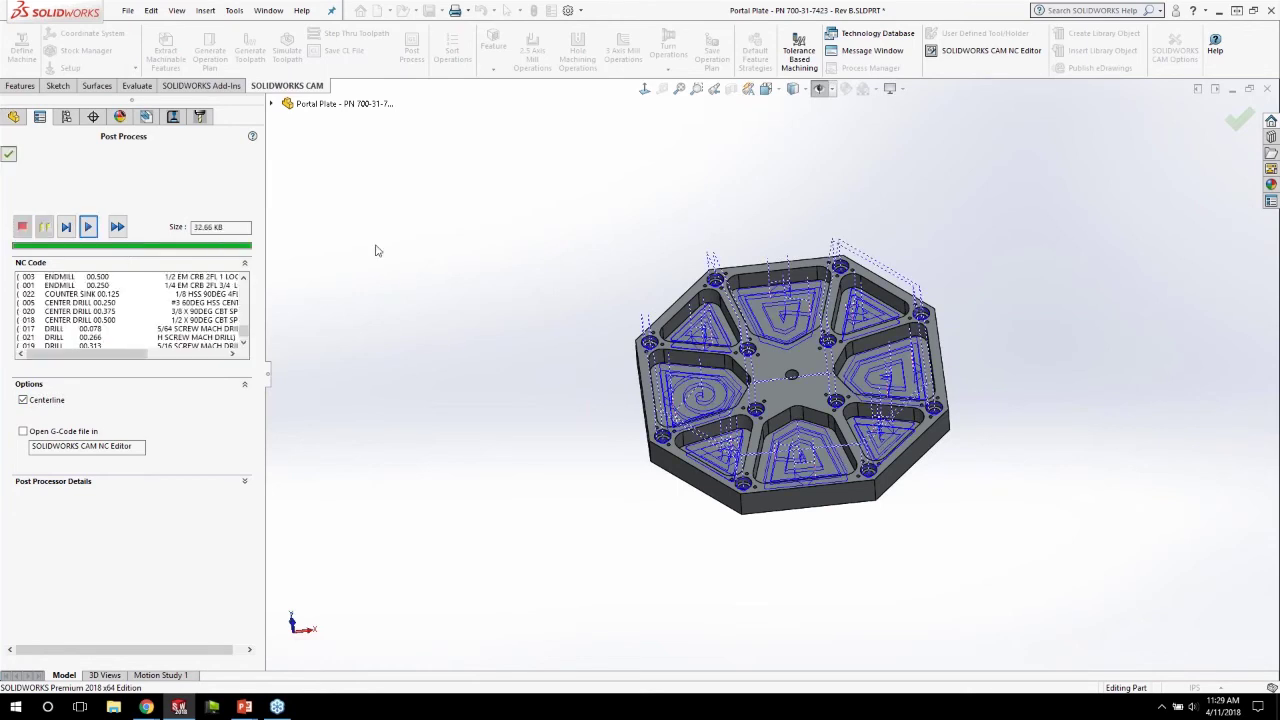
Step: Arrange the two output files on the desktop, open the posted G-code text file to review it, and close it
{"action": "double_click", "coordinate": [948, 6]}
{"action": "left_click", "coordinate": [70, 241]}
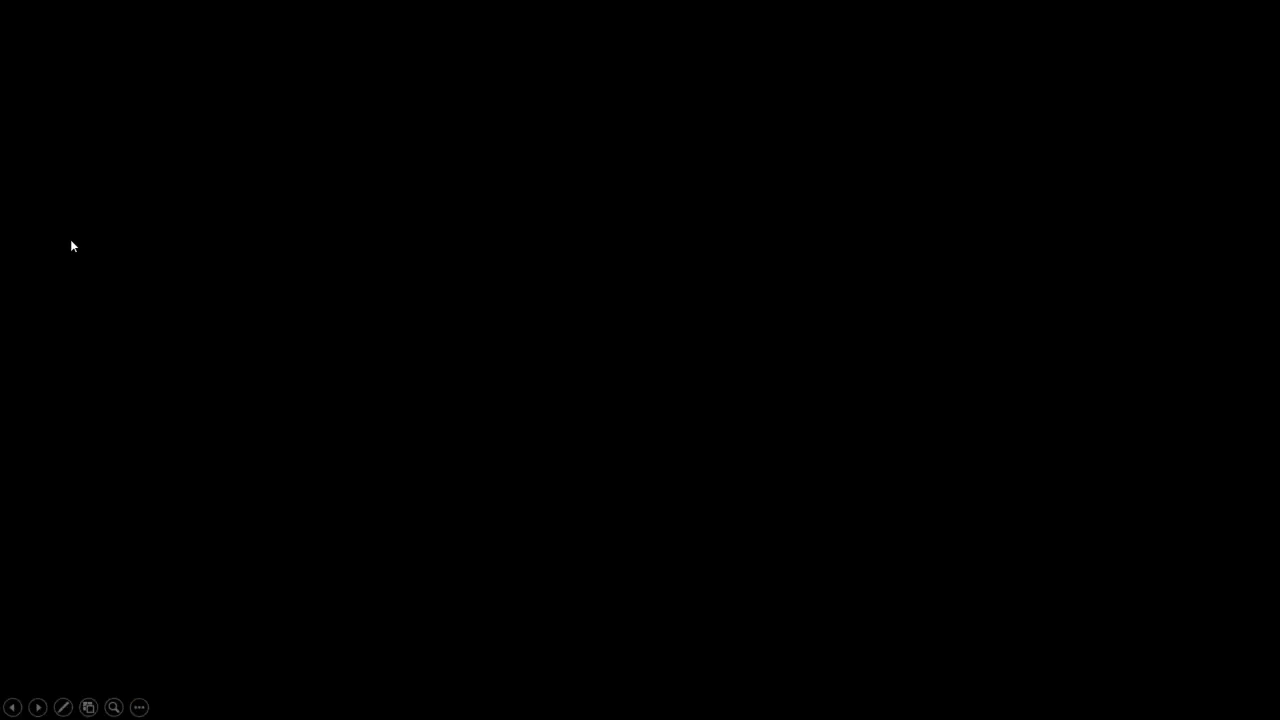
{"action": "key", "text": "Escape"}
{"action": "left_click_drag", "start_coordinate": [26, 497], "coordinate": [85, 357]}
{"action": "left_click_drag", "start_coordinate": [27, 563], "coordinate": [82, 432]}
{"action": "double_click", "coordinate": [84, 362]}
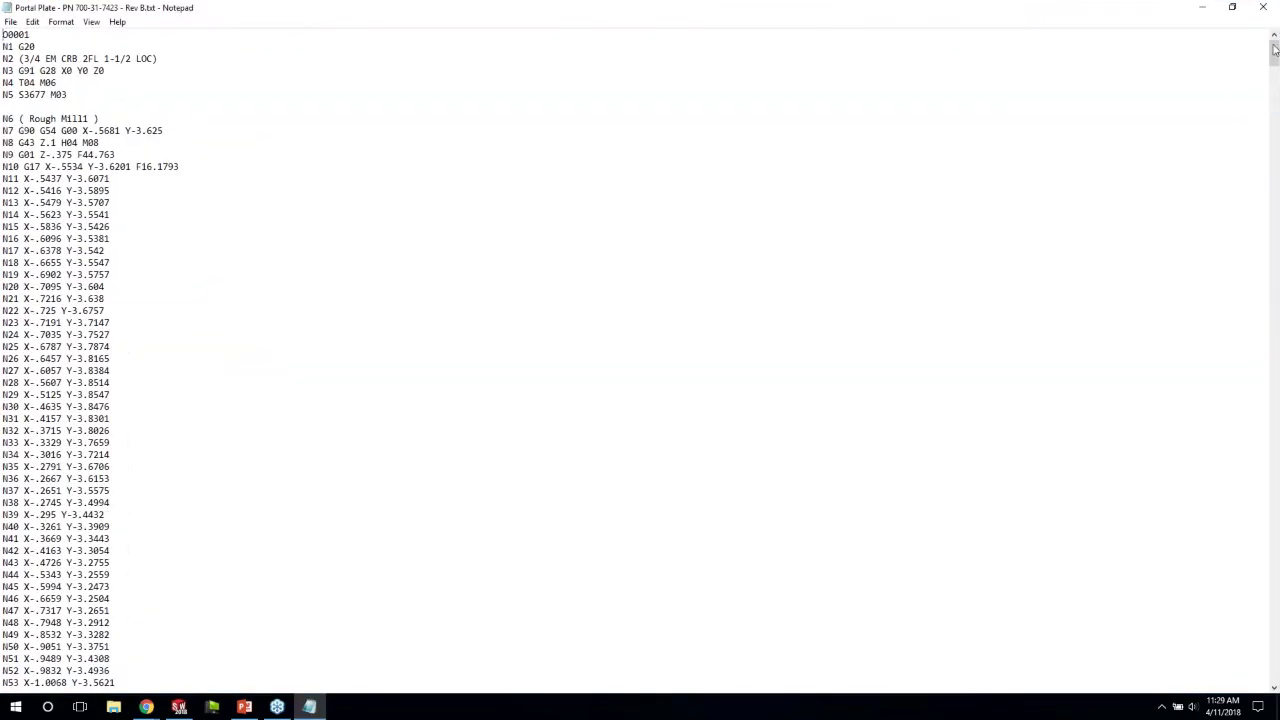
{"action": "left_click_drag", "start_coordinate": [1274, 55], "coordinate": [1275, 12]}
{"action": "left_click", "coordinate": [1266, 9]}
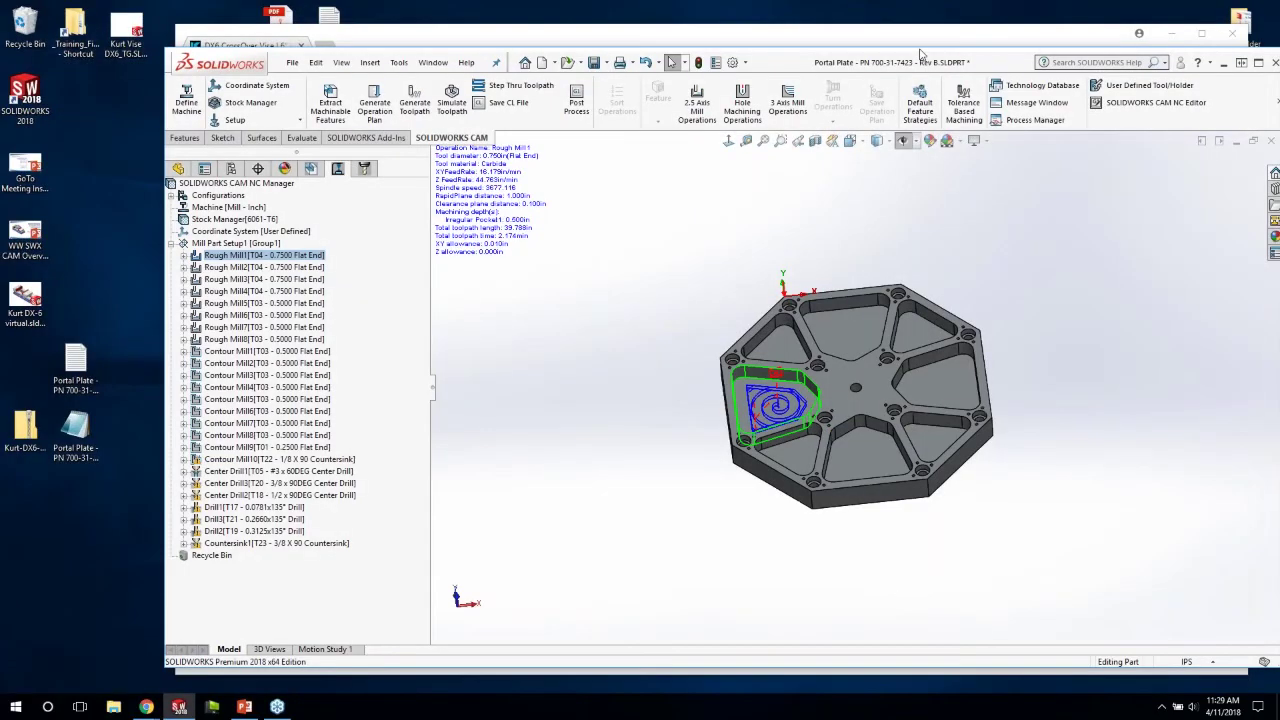
Step: Open the Portal Plate setup sheet from the desktop, review its tool list, close it and return to the maximized, zoomed-to-fit CAM model
{"action": "left_click_drag", "start_coordinate": [920, 50], "coordinate": [881, 39]}
{"action": "double_click", "coordinate": [75, 428]}
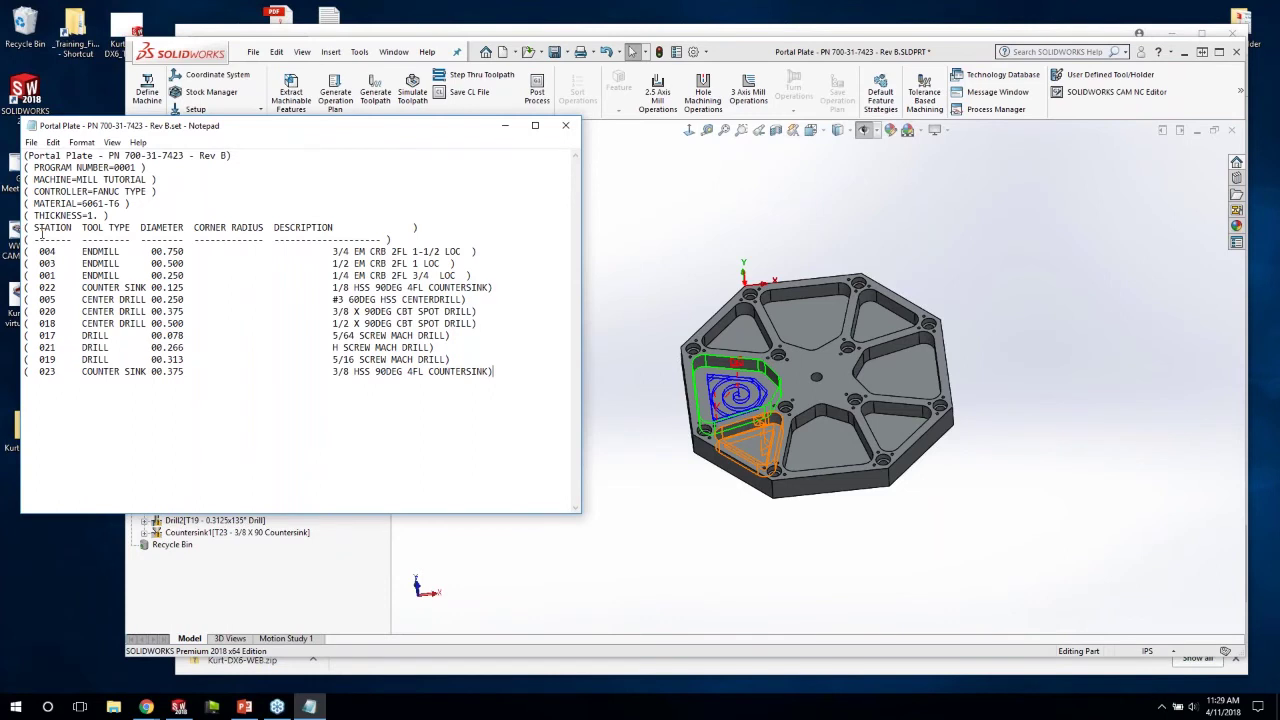
{"action": "left_click_drag", "start_coordinate": [42, 235], "coordinate": [26, 167]}
{"action": "left_click", "coordinate": [403, 189]}
{"action": "left_click", "coordinate": [566, 126]}
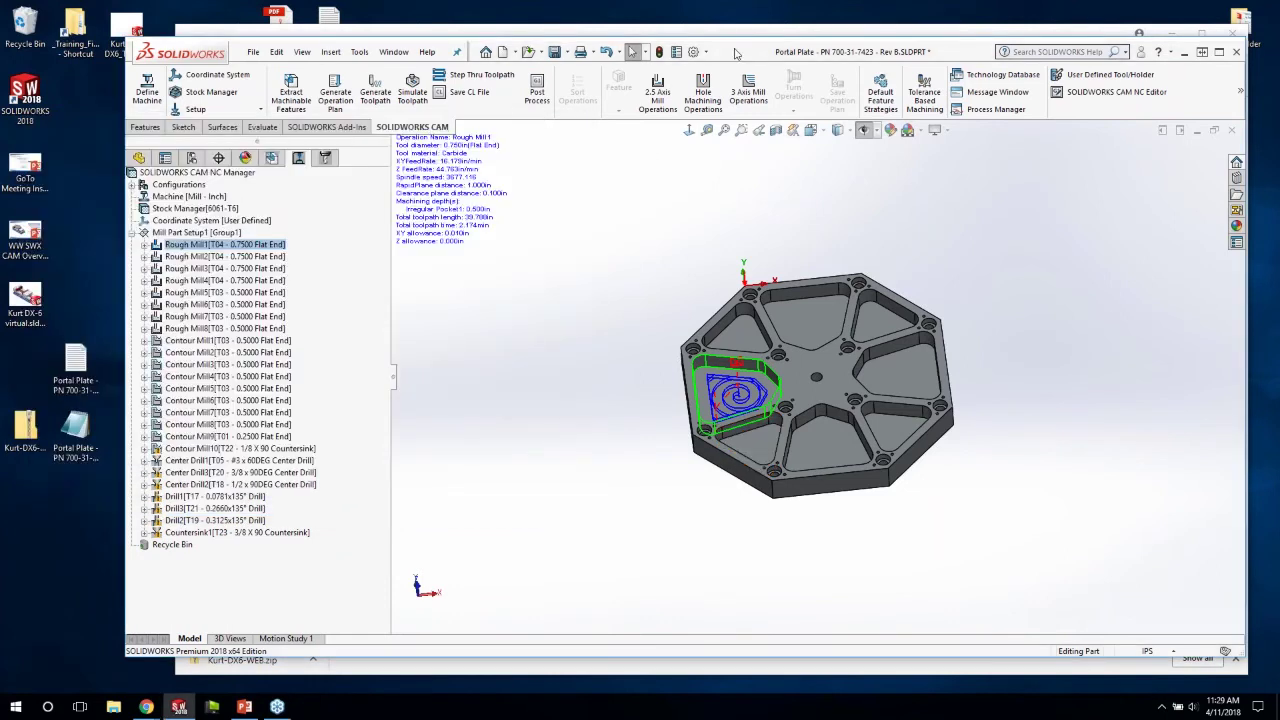
{"action": "double_click", "coordinate": [735, 52]}
{"action": "key", "text": "f"}
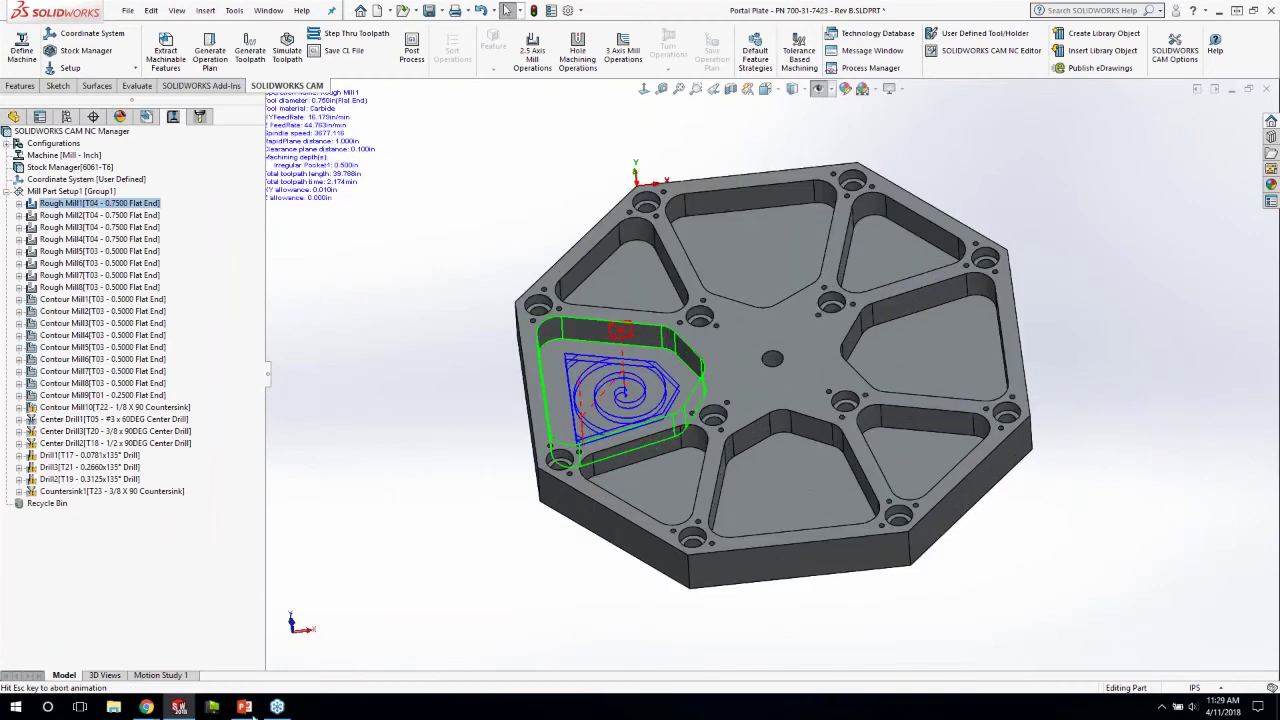
{"action": "left_click", "coordinate": [244, 707]}
{"action": "key", "text": "alt+Tab"}
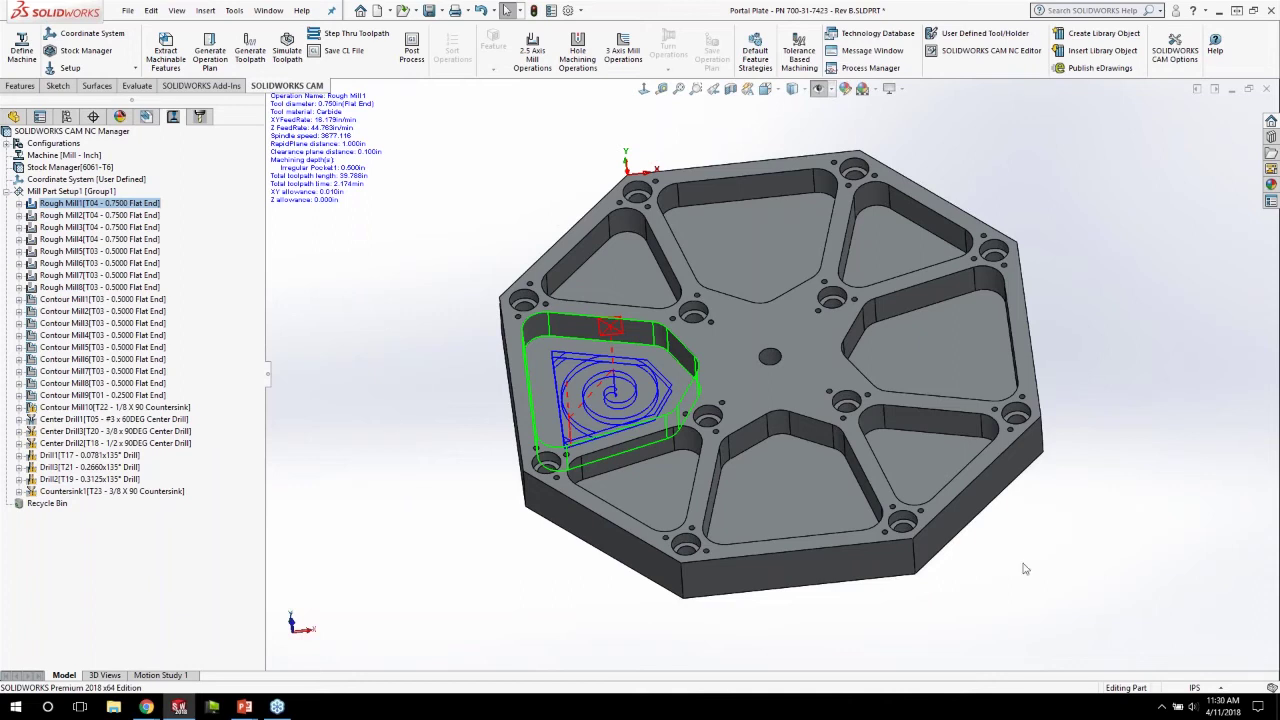
Step: Set the 3.6250 in dimension of Boss-Extrude1's sketch to 4 in and rebuild the plate
{"action": "key", "text": "z"}
{"action": "middle_click_drag", "start_coordinate": [800, 450], "coordinate": [790, 362]}
{"action": "double_click", "coordinate": [790, 362]}
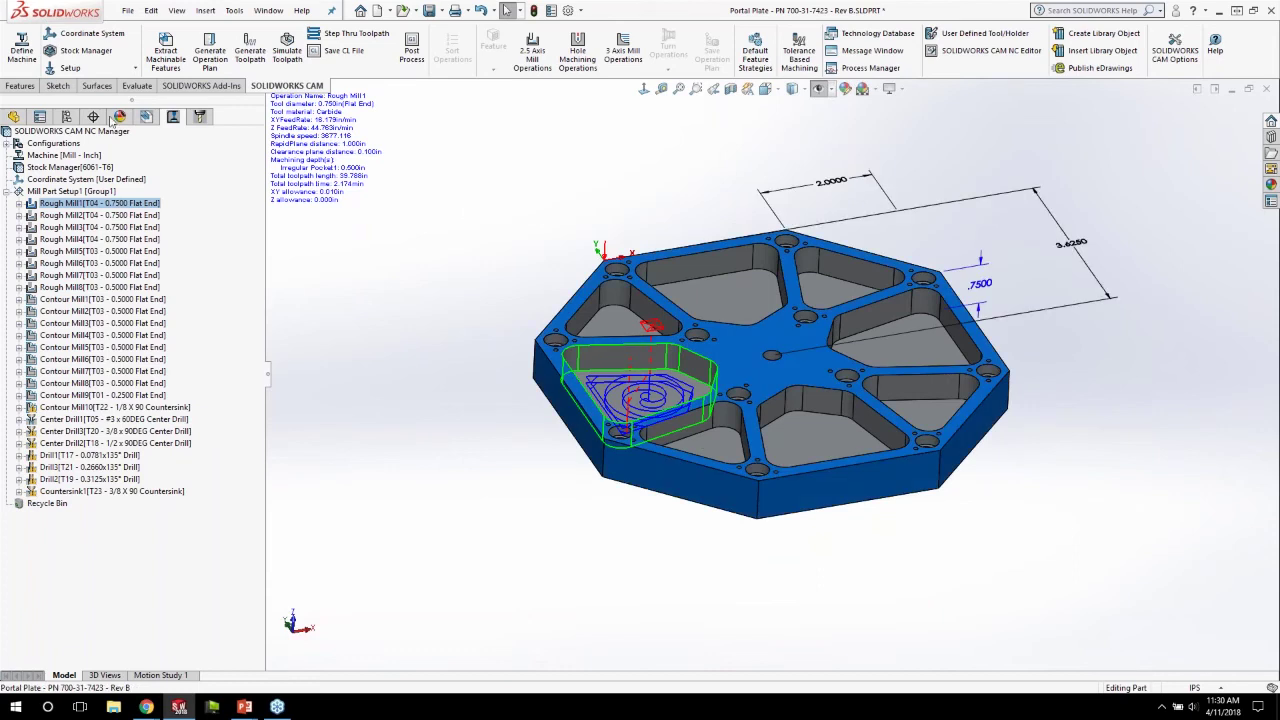
{"action": "left_click", "coordinate": [9, 119]}
{"action": "left_click", "coordinate": [12, 117]}
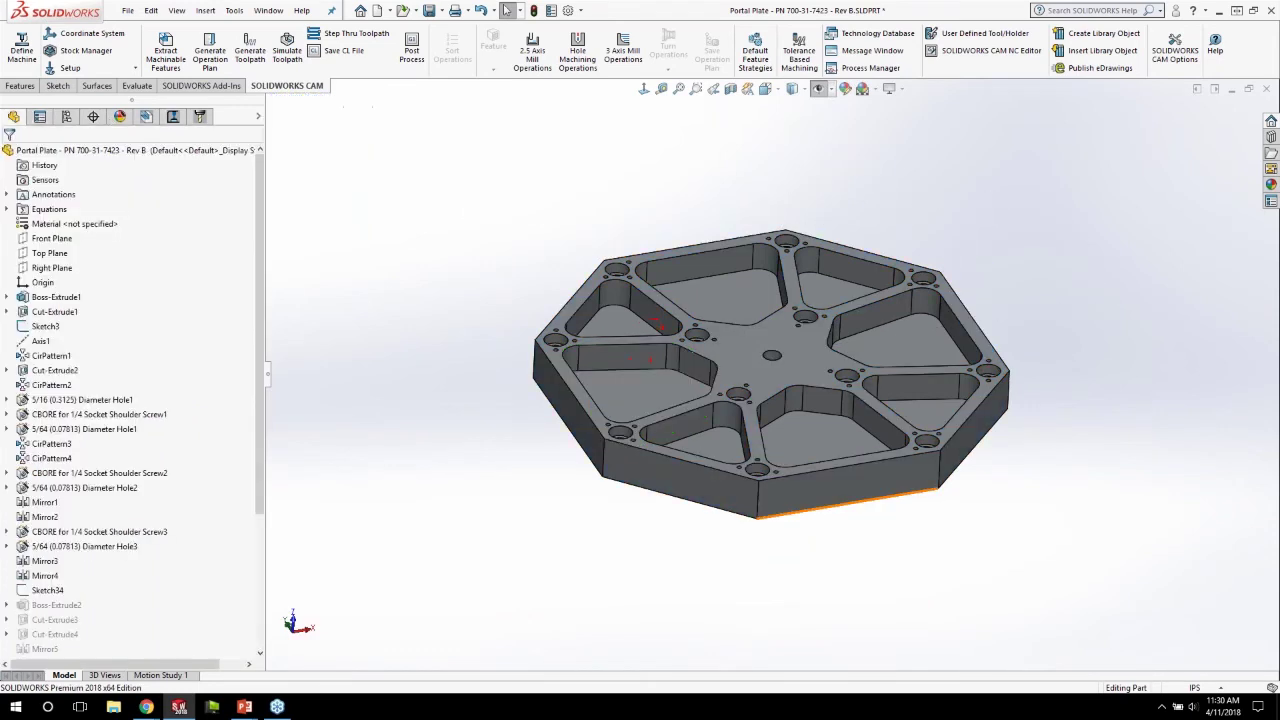
{"action": "double_click", "coordinate": [848, 502]}
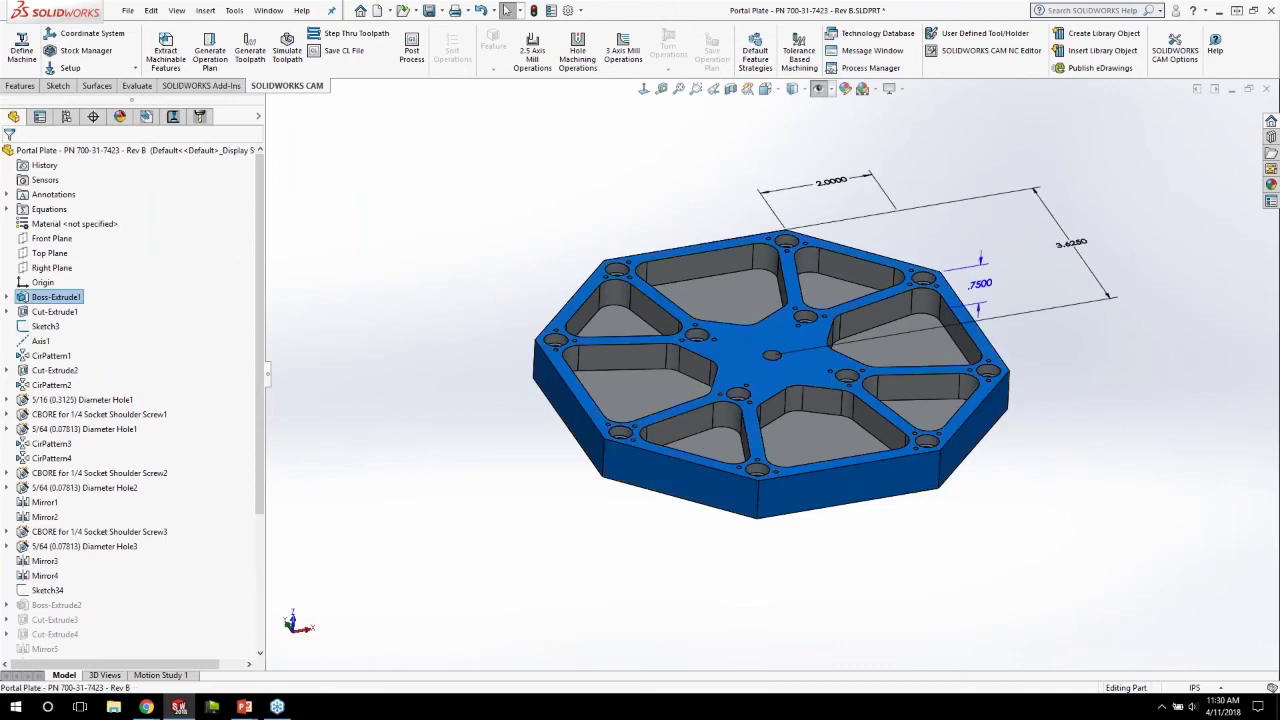
{"action": "double_click", "coordinate": [1070, 242]}
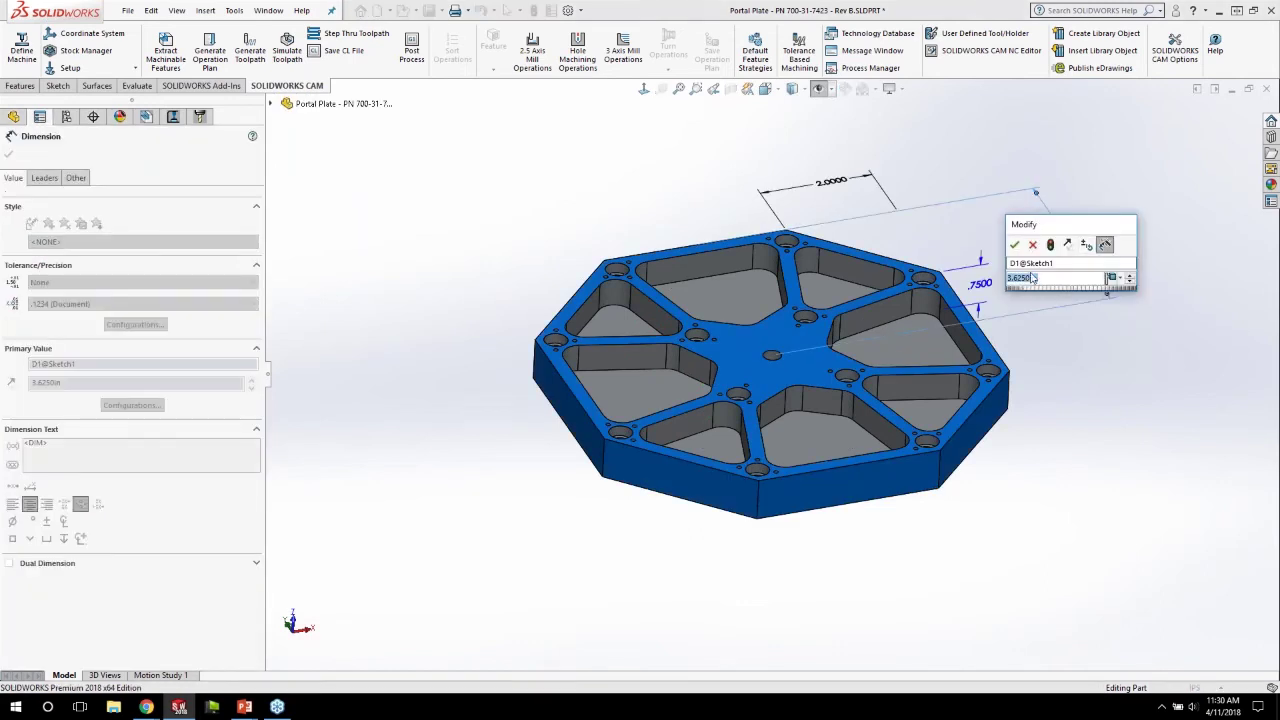
{"action": "type", "text": "4"}
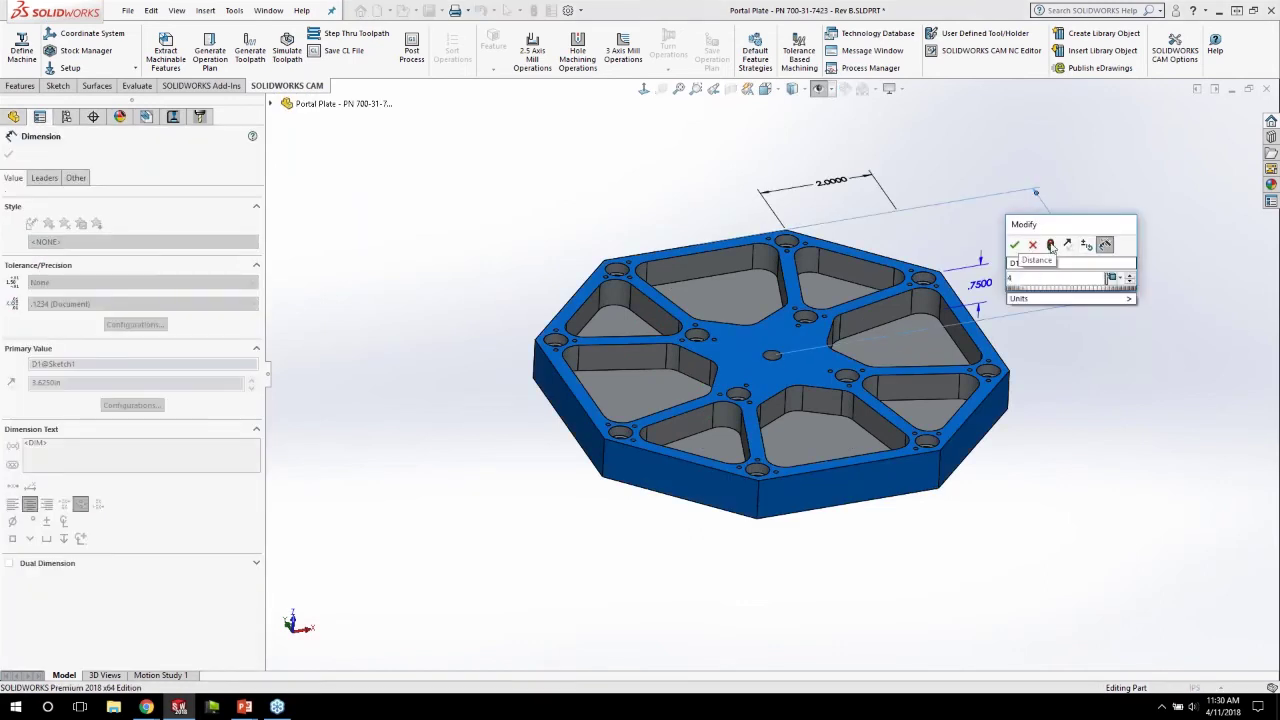
{"action": "left_click", "coordinate": [1051, 246]}
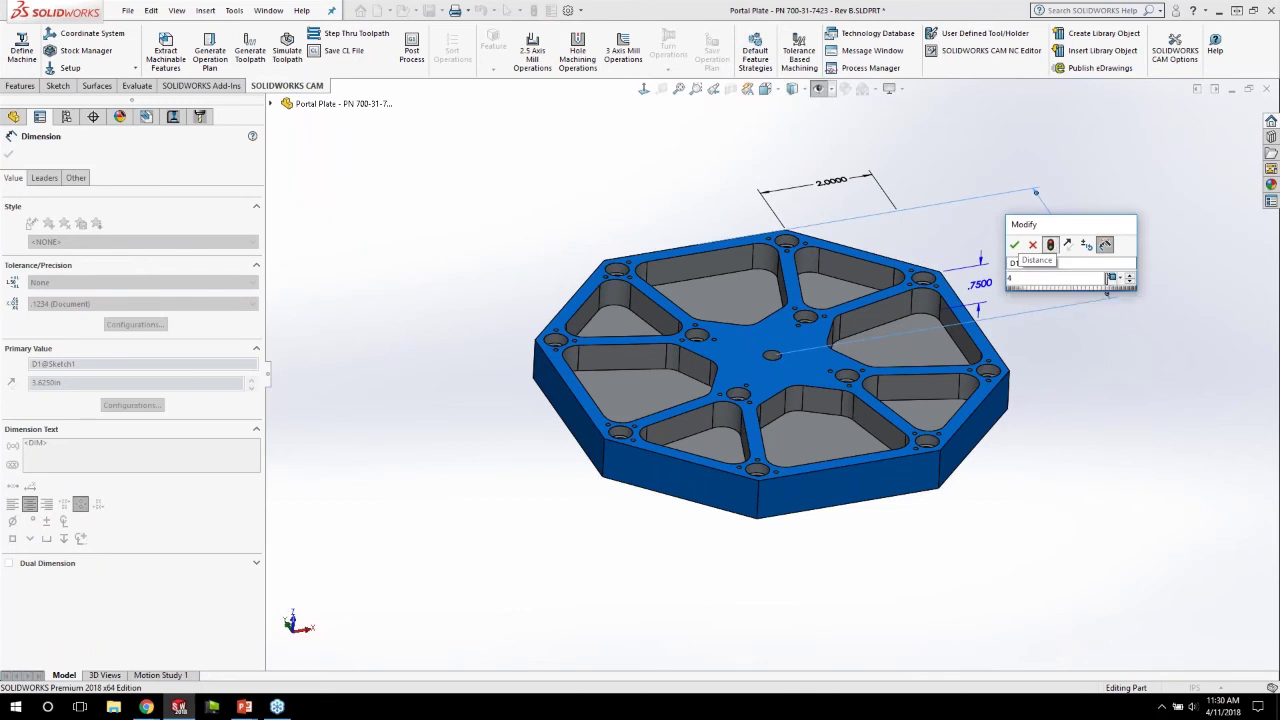
{"action": "left_click", "coordinate": [1014, 245]}
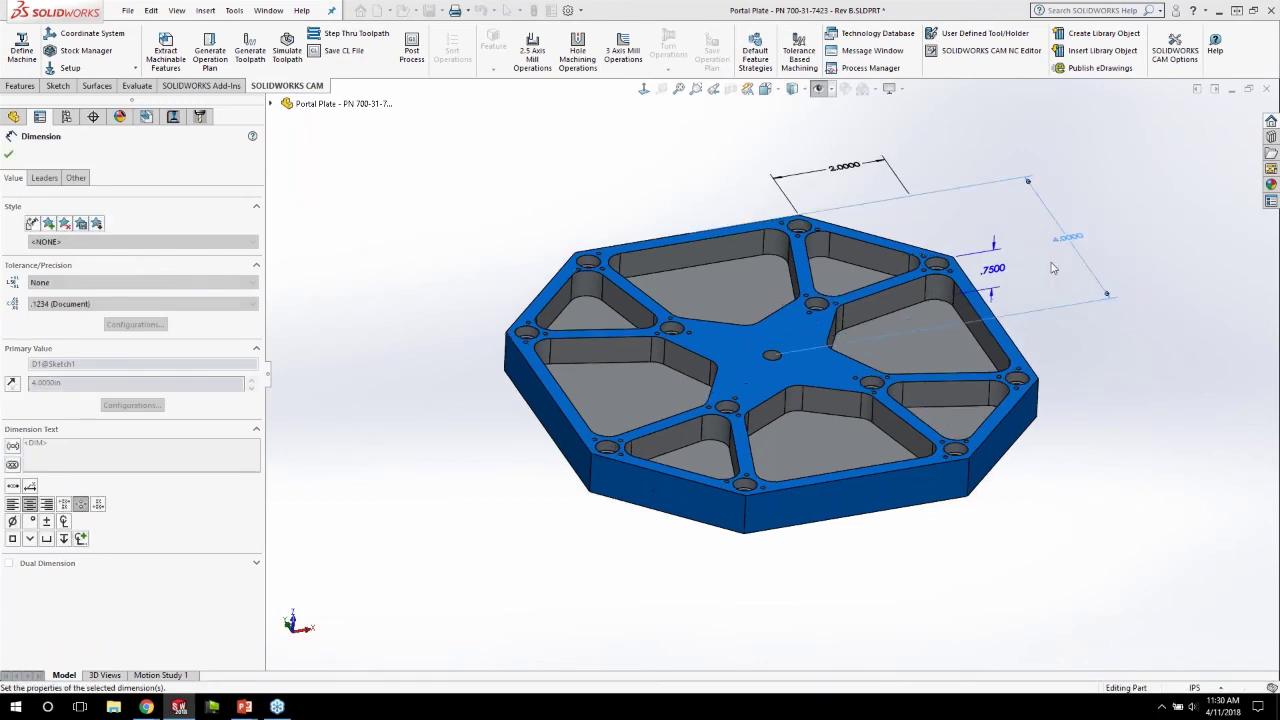
{"action": "left_click", "coordinate": [1054, 267]}
{"action": "middle_click_drag", "start_coordinate": [770, 320], "coordinate": [756, 385]}
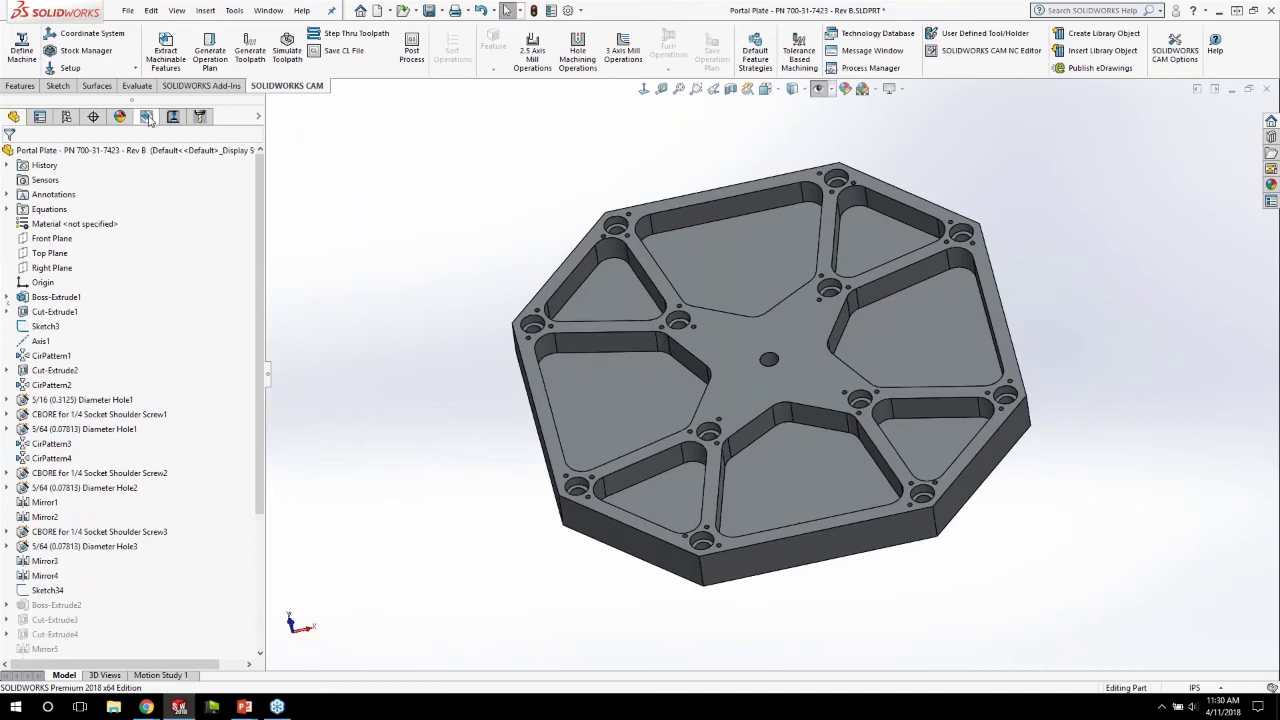
Step: Rebuild the CAM data for the resized plate and check the Rough Mill3 and Contour Mill1 toolpaths
{"action": "left_click", "coordinate": [146, 117]}
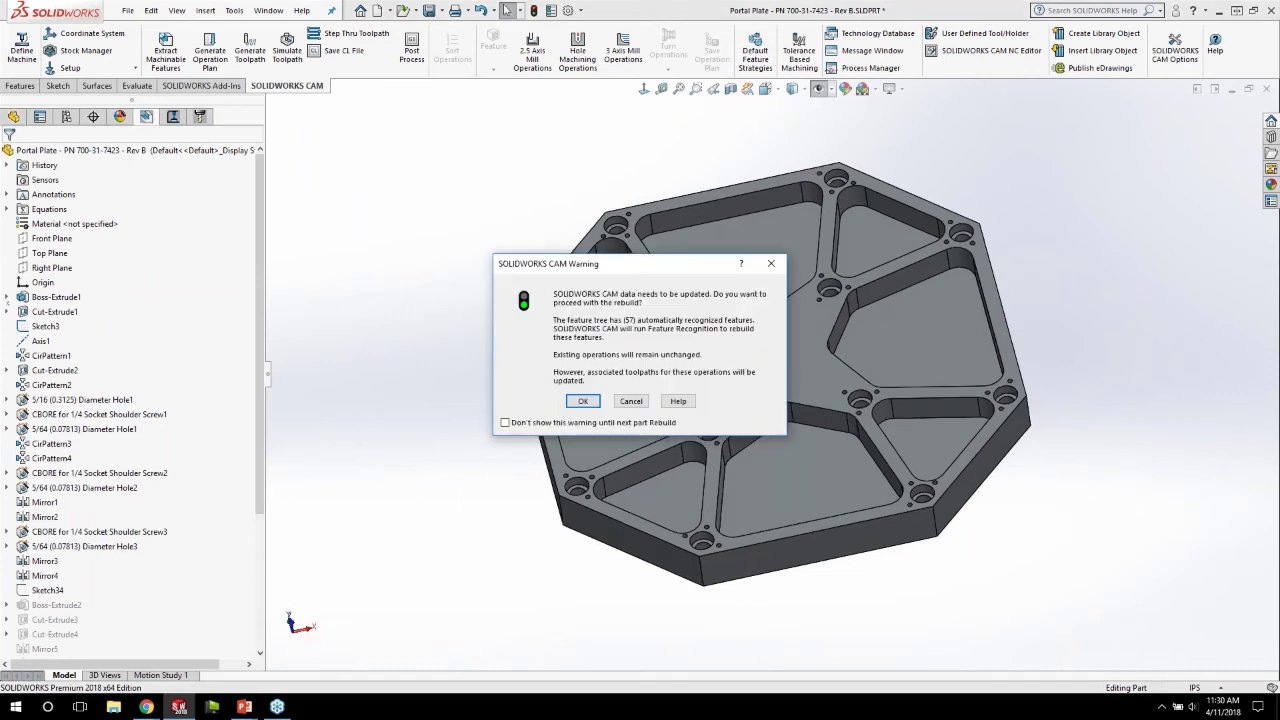
{"action": "left_click", "coordinate": [584, 401]}
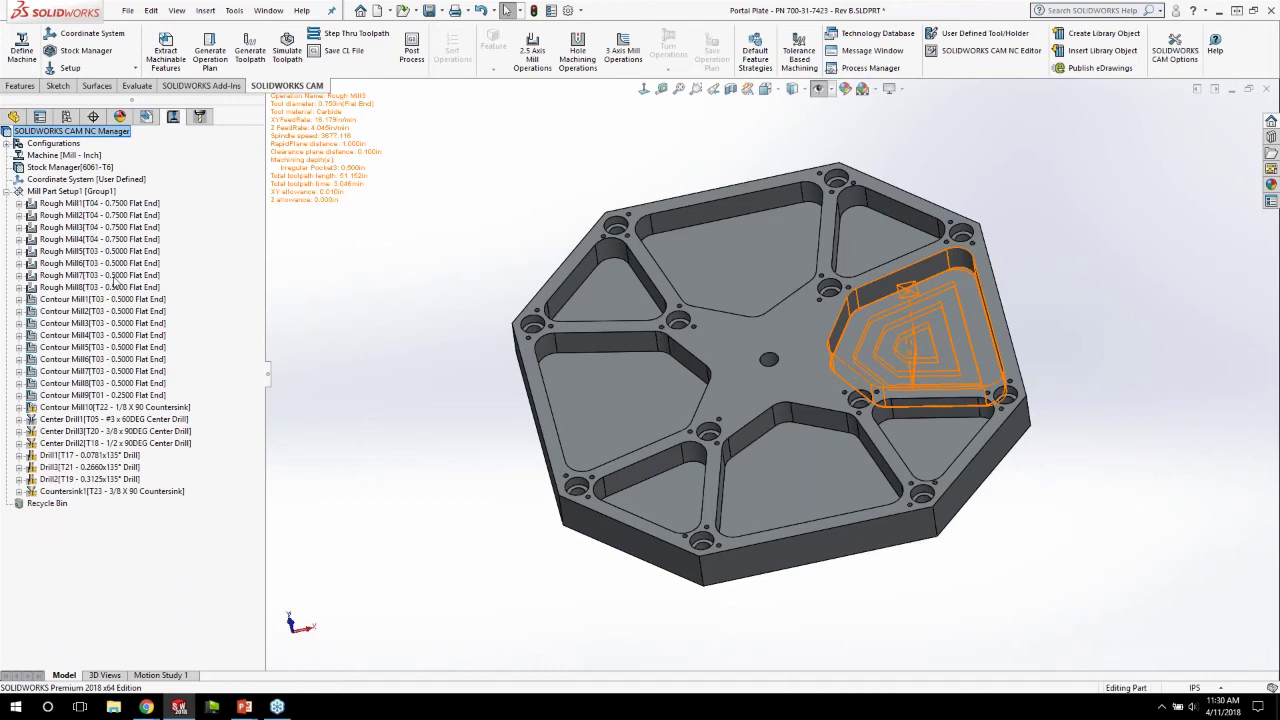
{"action": "left_click", "coordinate": [112, 228]}
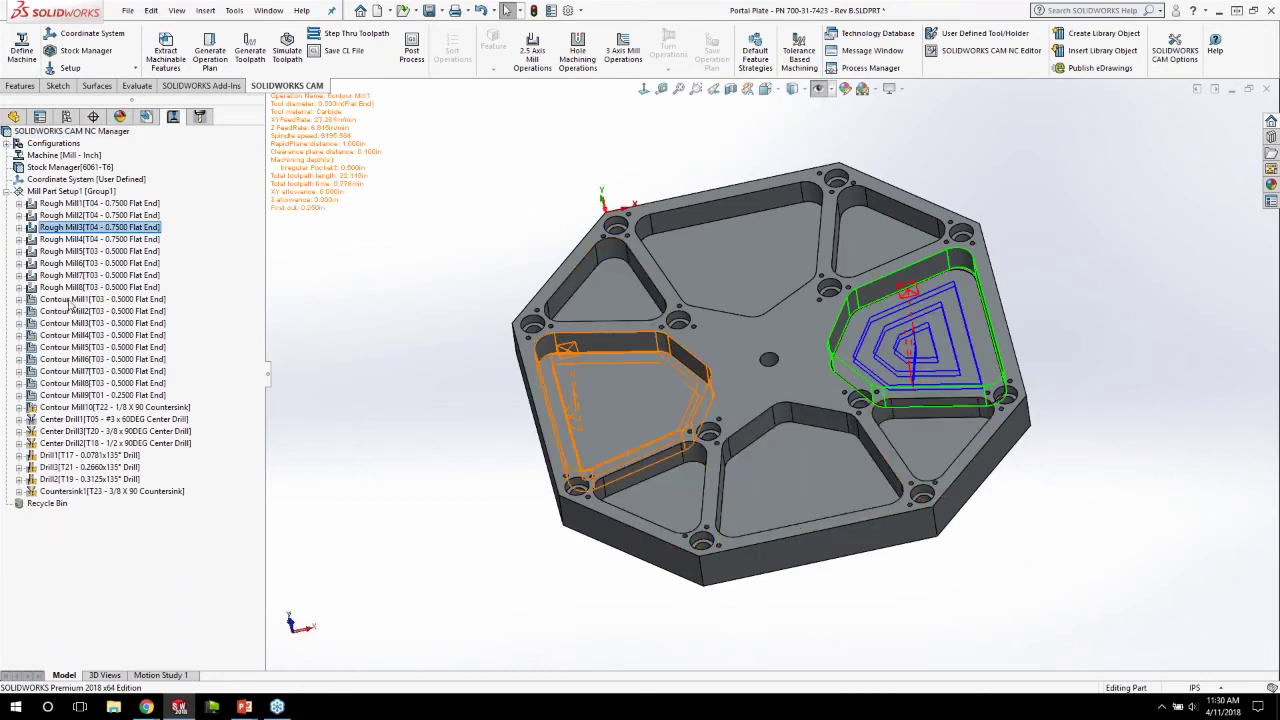
{"action": "left_click", "coordinate": [72, 299]}
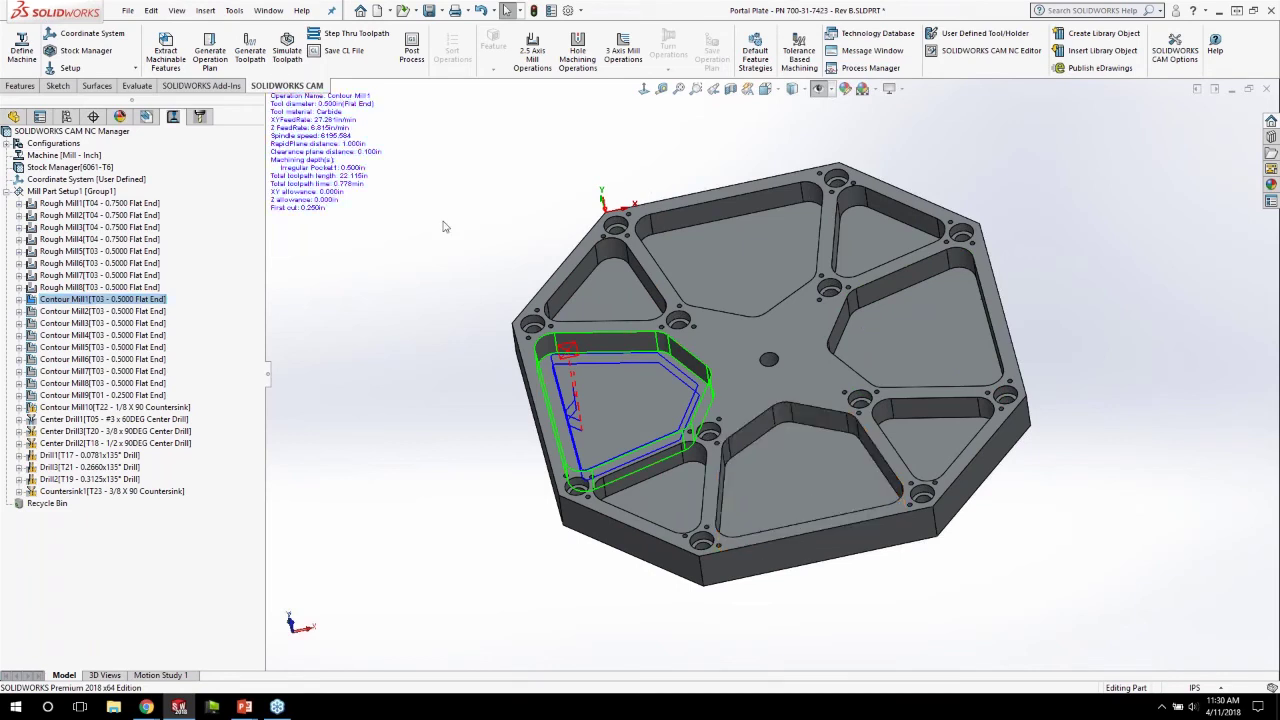
Step: Sketch a rectangle about 3.12 by 1.87 in on the plate's top face, crossing the outer edge beside the Contour Mill1 pocket, and exit the sketch
{"action": "left_click", "coordinate": [15, 87]}
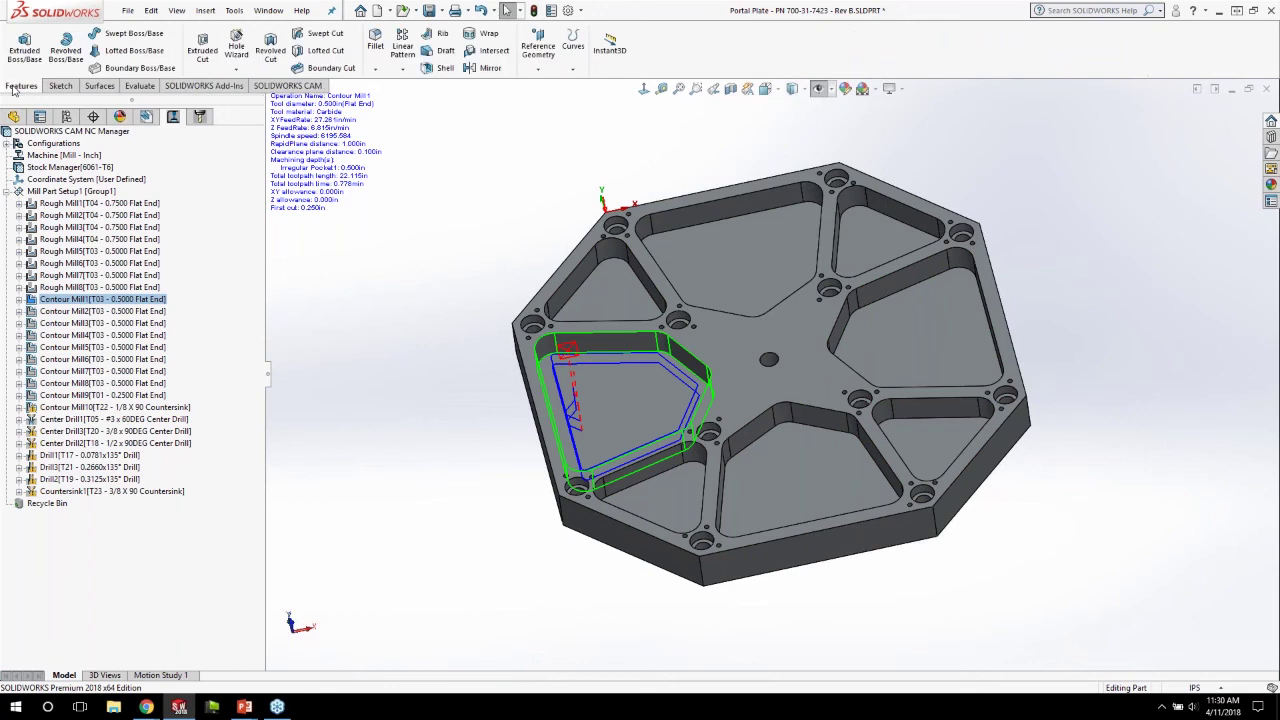
{"action": "middle_click_drag", "start_coordinate": [884, 588], "coordinate": [901, 609]}
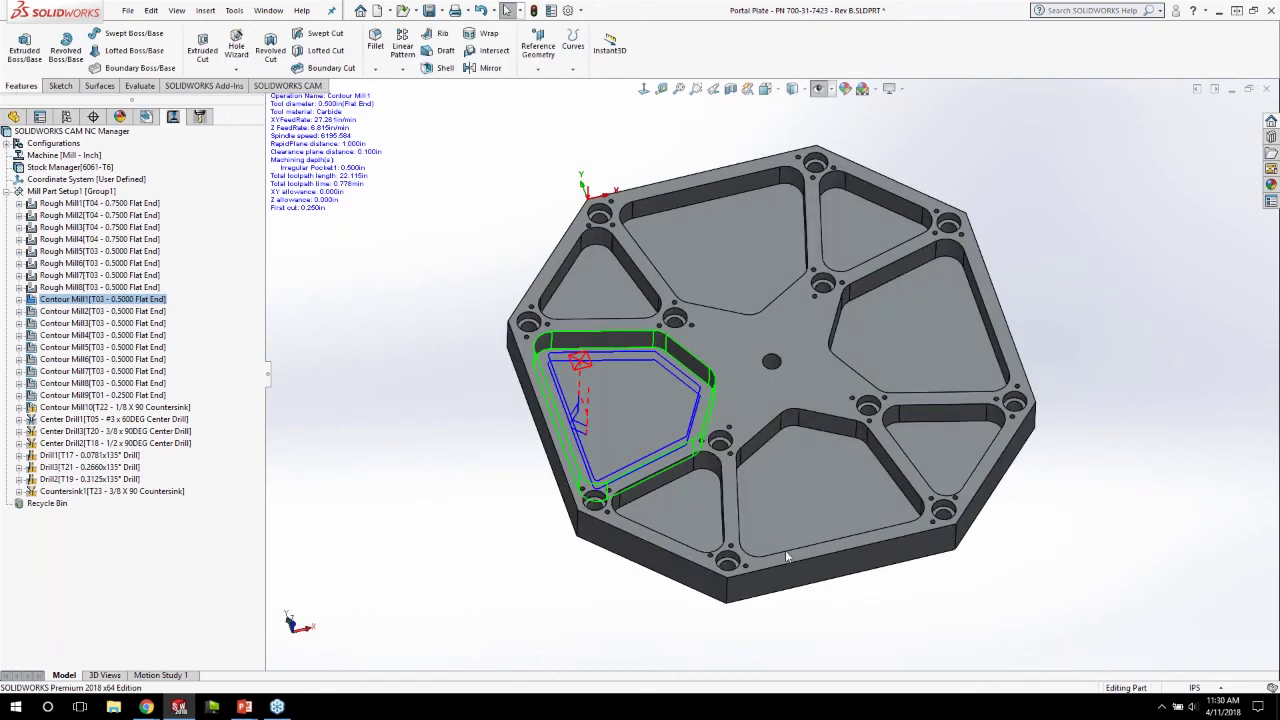
{"action": "key", "text": "z"}
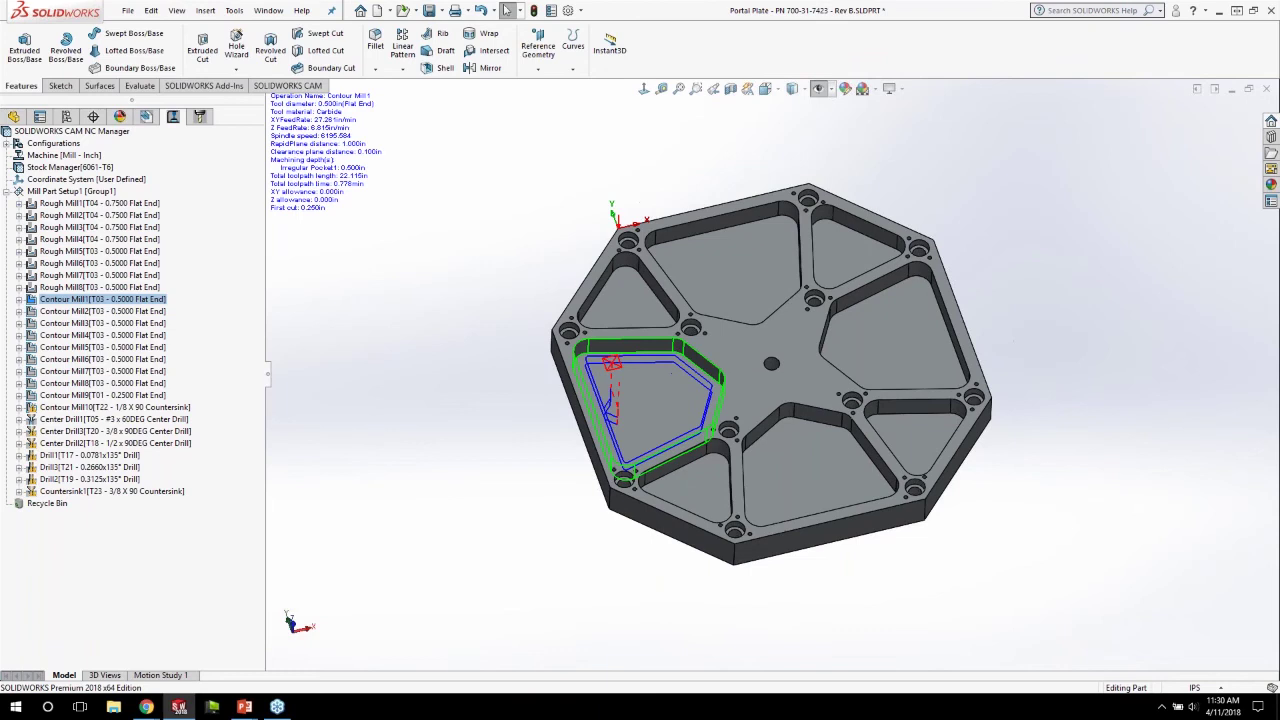
{"action": "left_click", "coordinate": [778, 531]}
{"action": "left_click", "coordinate": [818, 491]}
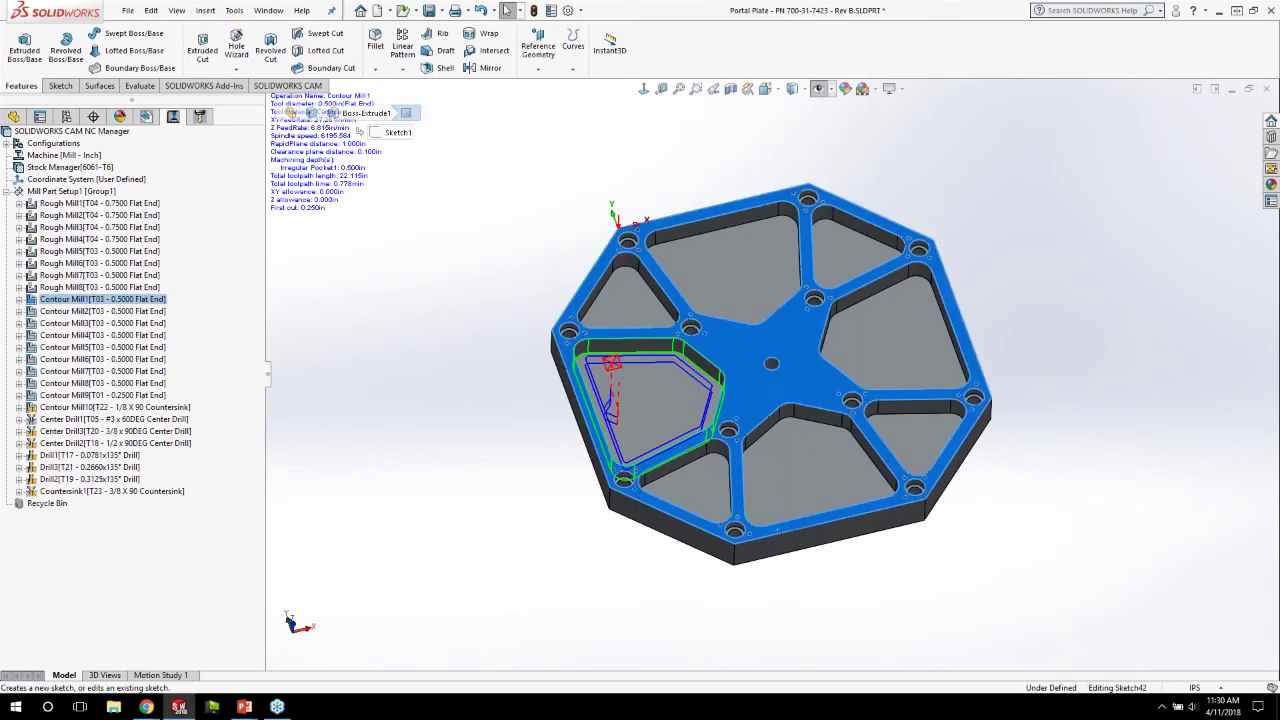
{"action": "key", "text": "r"}
{"action": "left_click_drag", "start_coordinate": [446, 385], "coordinate": [622, 424]}
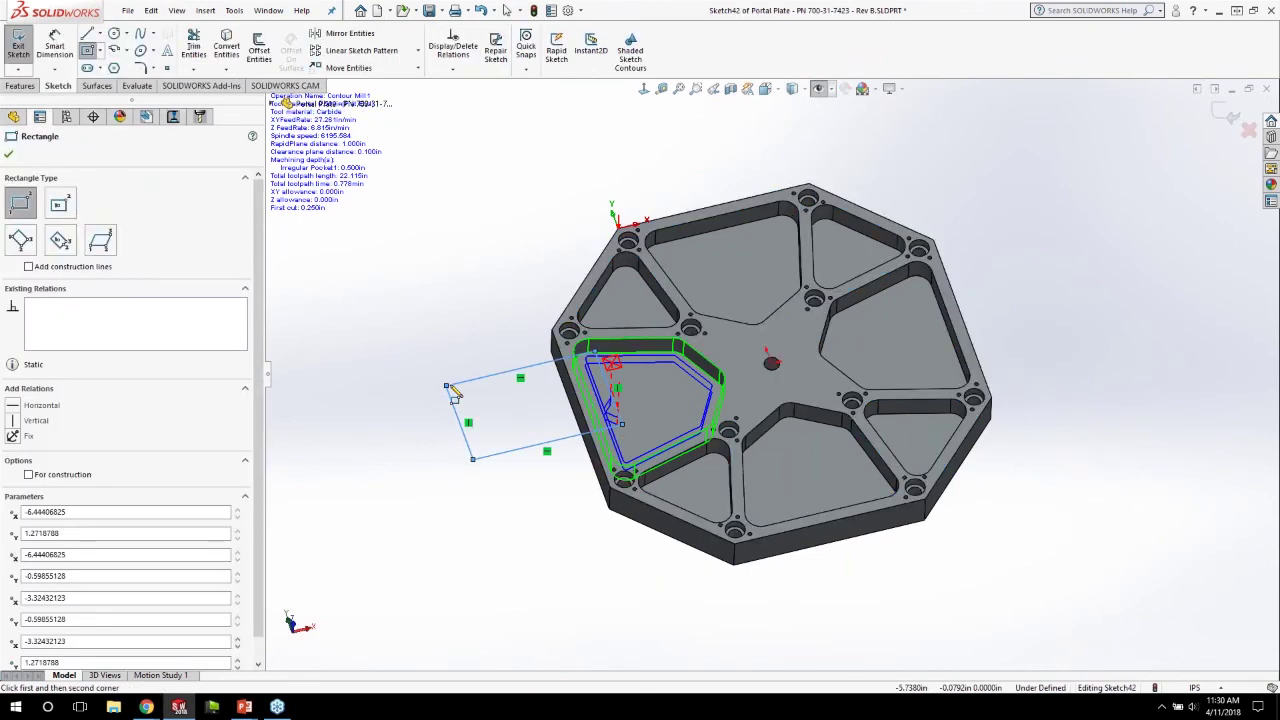
{"action": "left_click", "coordinate": [118, 117]}
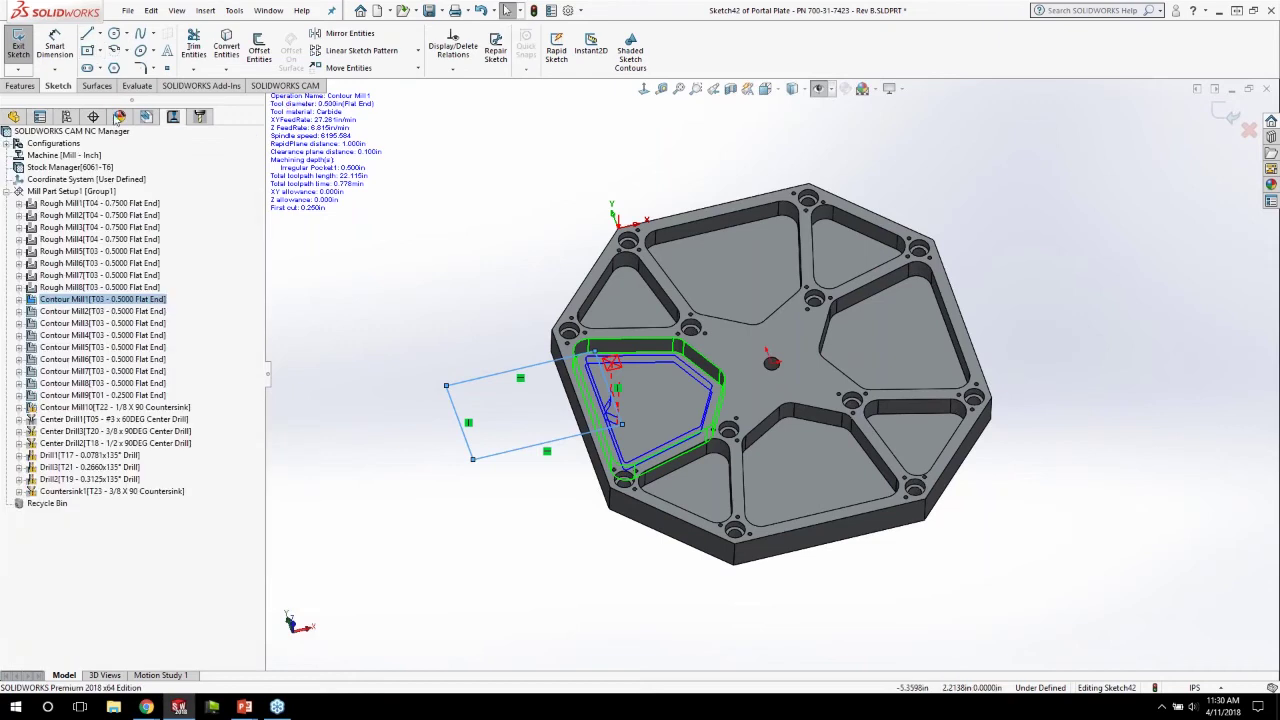
{"action": "left_click", "coordinate": [18, 45]}
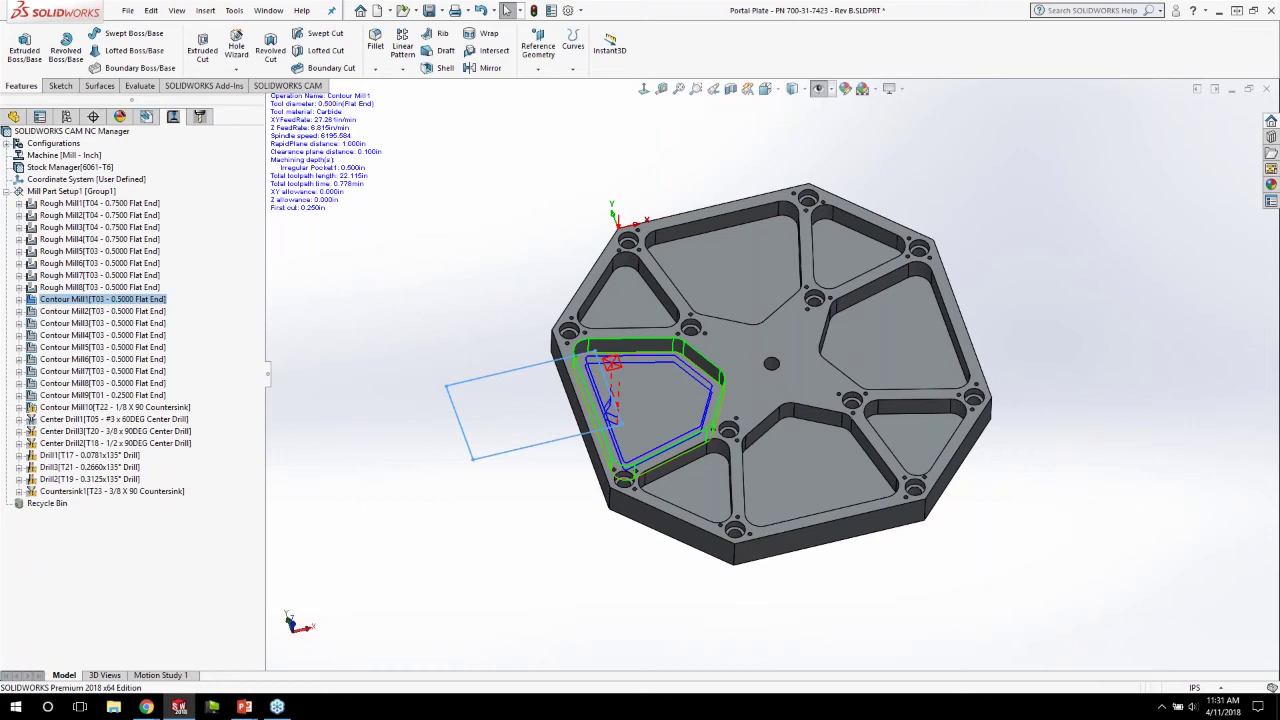
{"action": "middle_click_drag", "start_coordinate": [615, 345], "coordinate": [611, 380]}
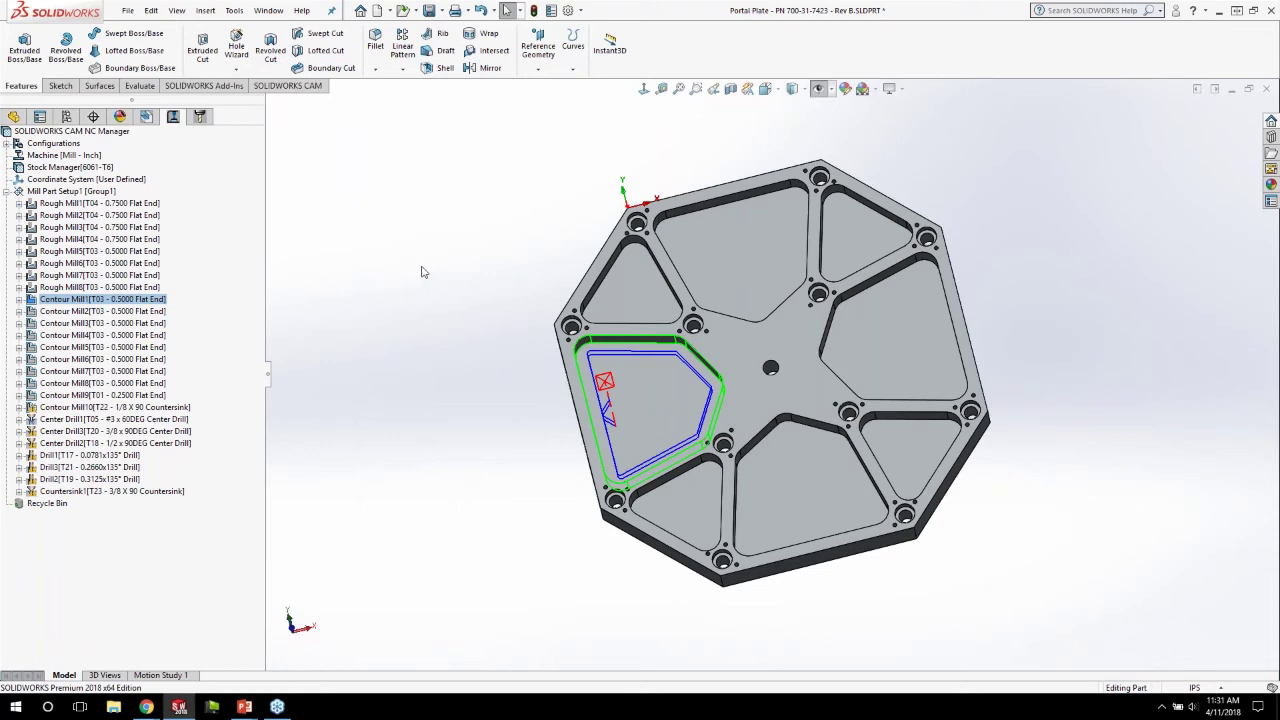
Step: Switch to Chrome, maximize it and go back from the DX6 CrossOver Vise page to the Kurt Industrial Products home page
{"action": "key", "text": "alt+Tab"}
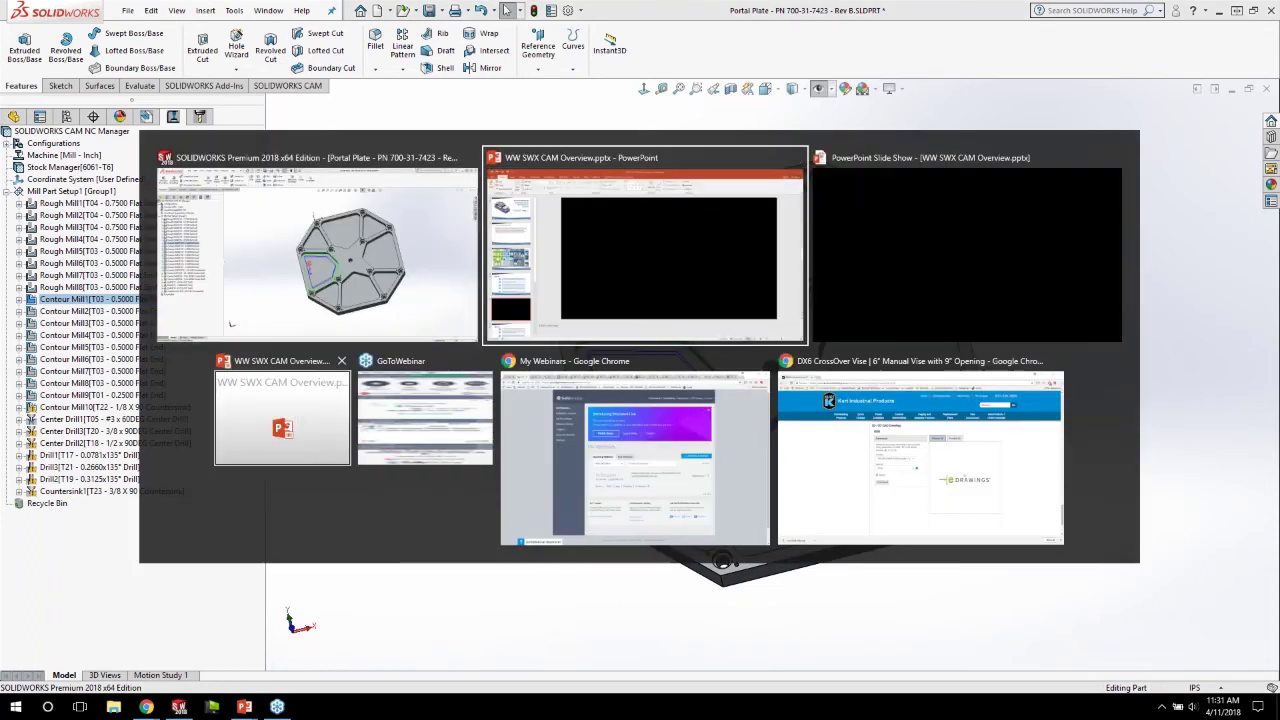
{"action": "left_click", "coordinate": [297, 414]}
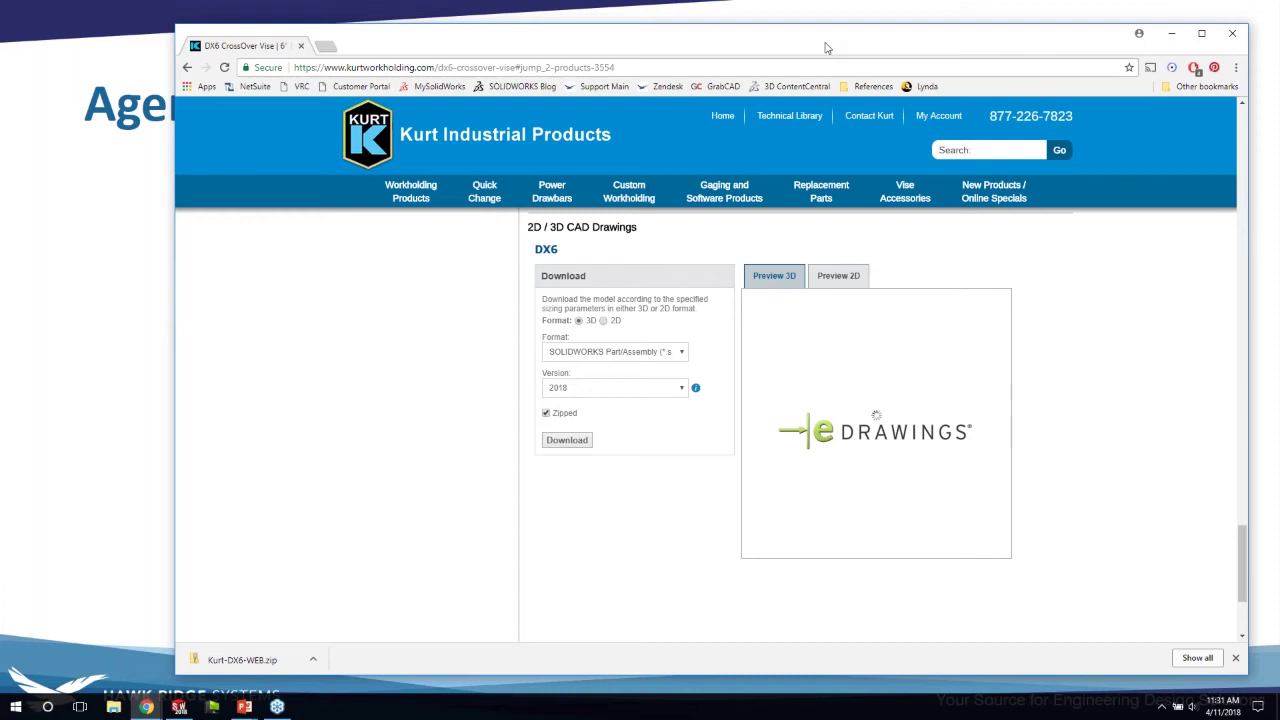
{"action": "double_click", "coordinate": [825, 47]}
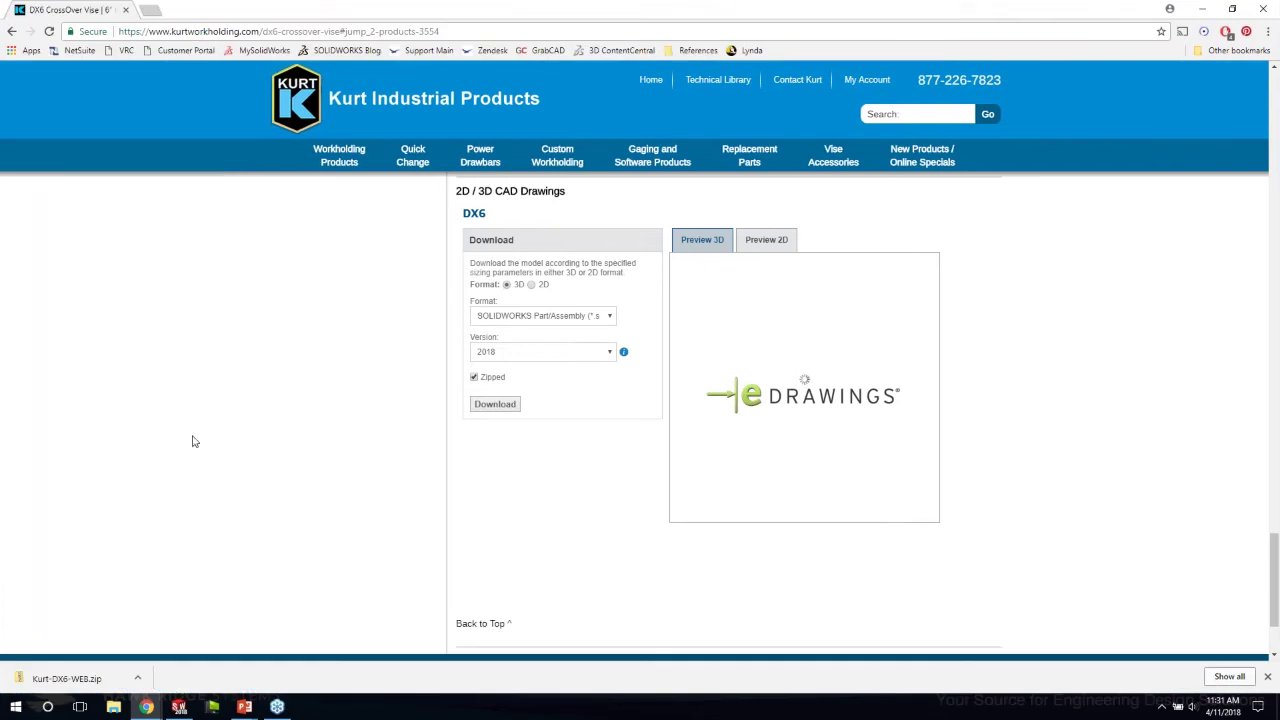
{"action": "key", "text": "alt+Left"}
{"action": "key", "text": "alt+Left"}
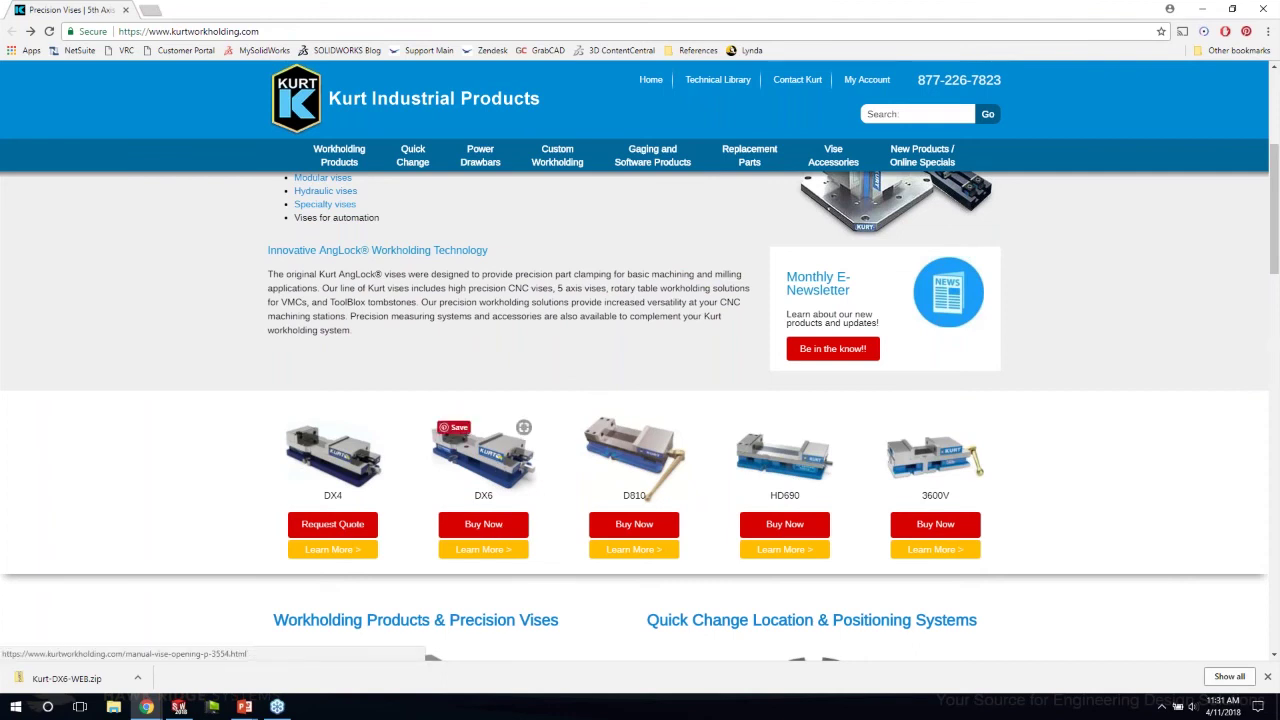
Step: Open the DX6 vise's CAD download section and review the available 3D formats, keeping SOLIDWORKS Part/Assembly
{"action": "left_click", "coordinate": [498, 469]}
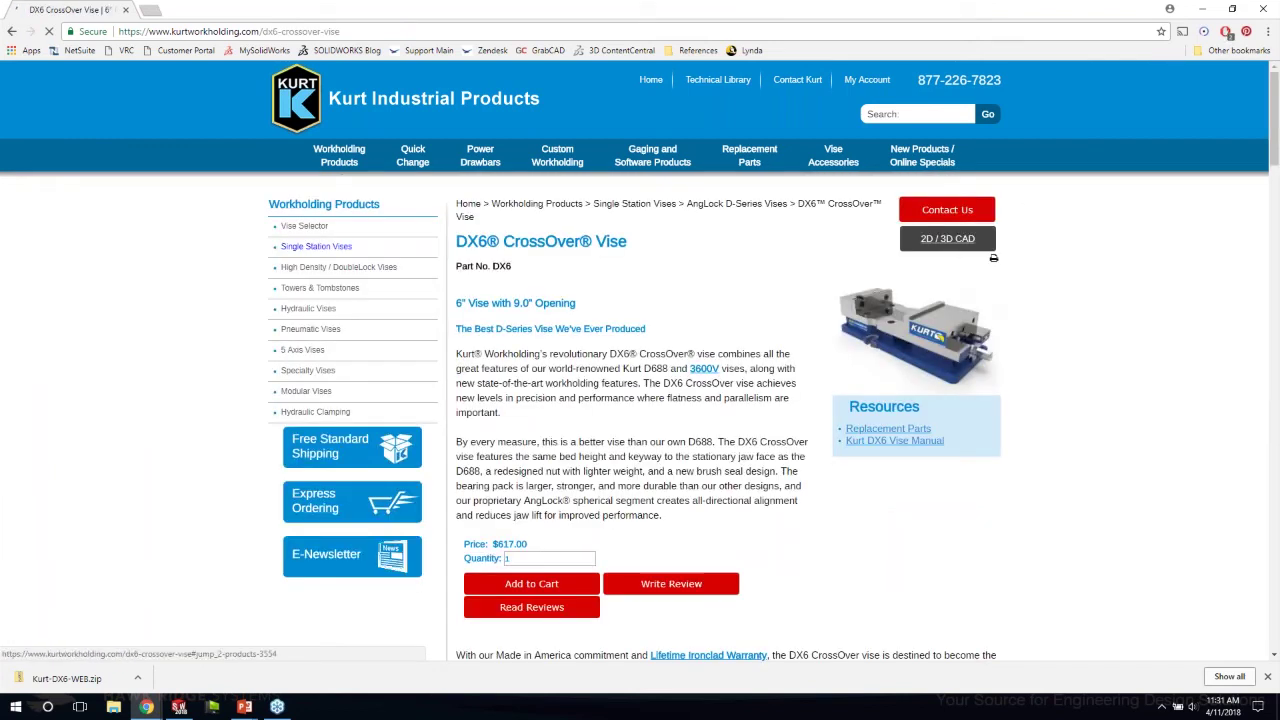
{"action": "left_click", "coordinate": [935, 247]}
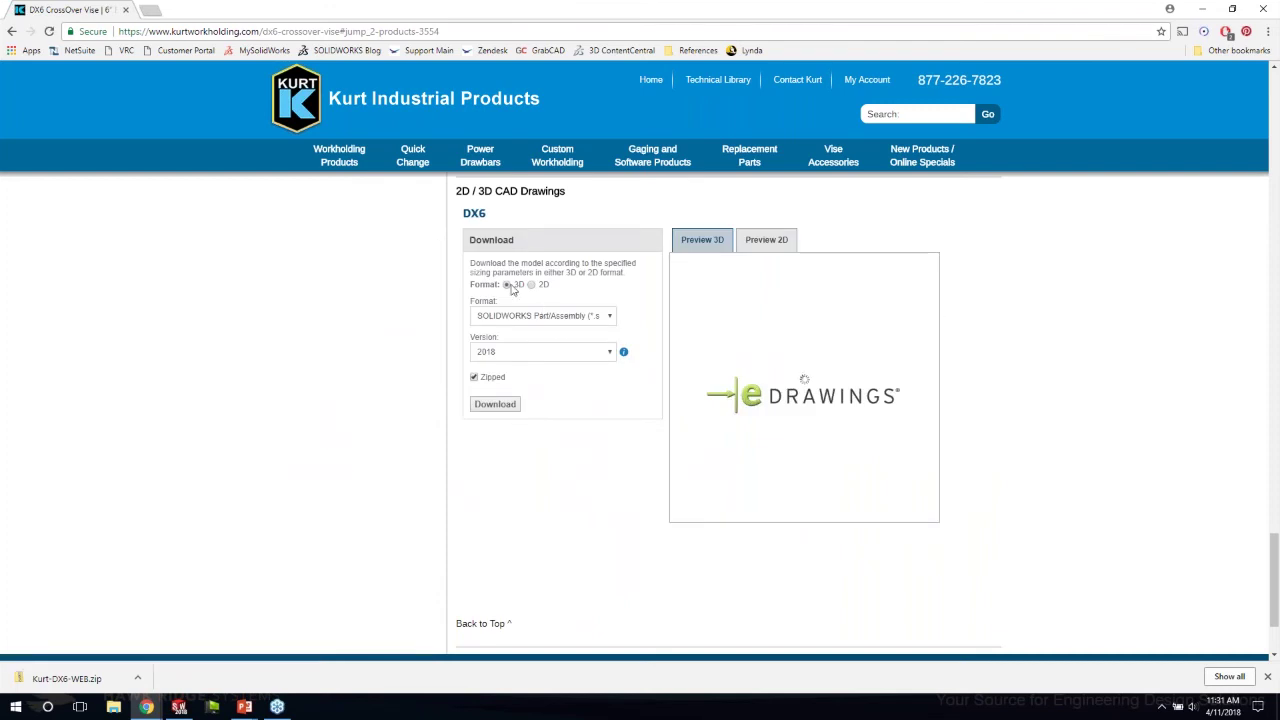
{"action": "left_click", "coordinate": [545, 316]}
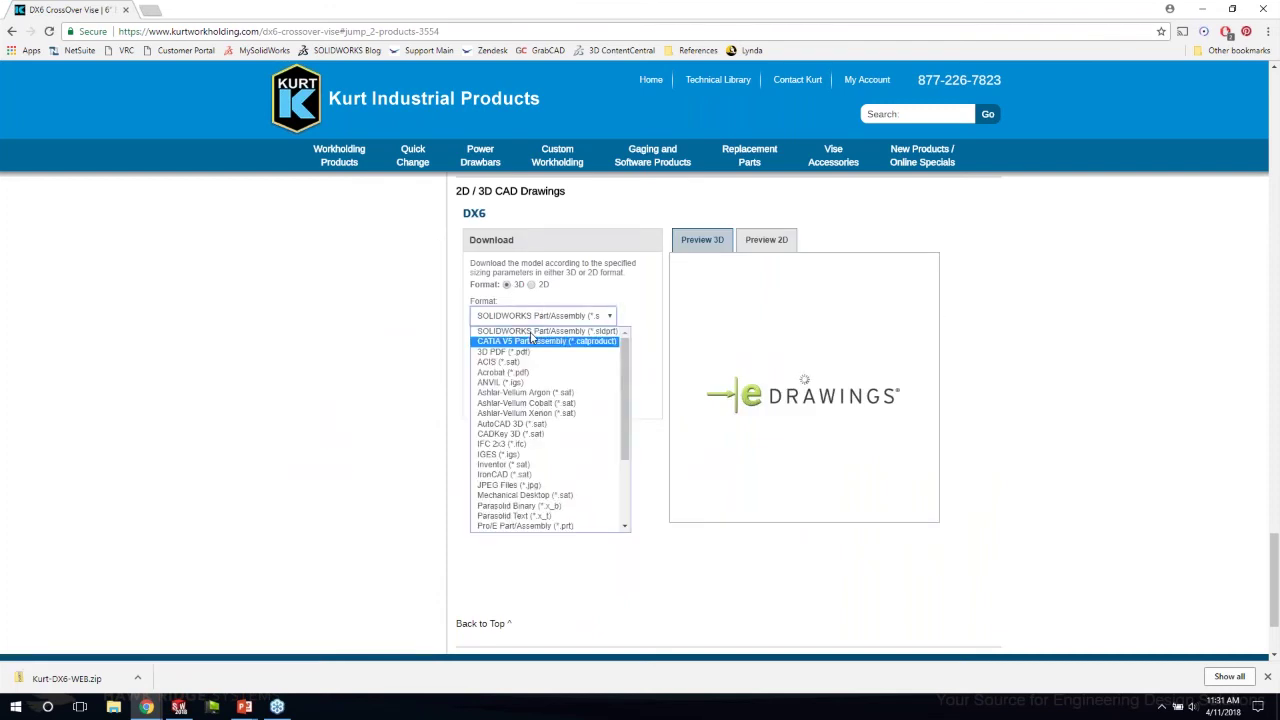
{"action": "left_click", "coordinate": [580, 314]}
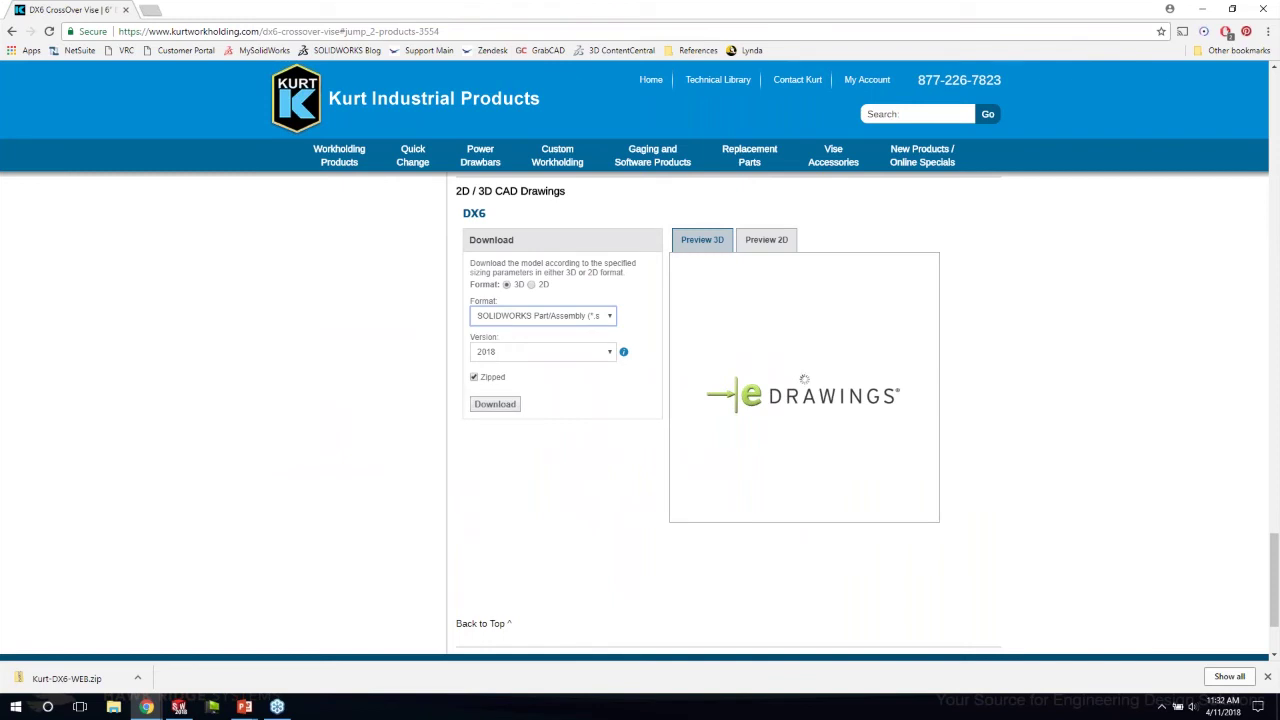
Step: Switch from Chrome to the desktop, ending the slide show, and extract Kurt-DX6-WEB.SLDPRT from Kurt-DX6-WEB.zip onto the desktop
{"action": "left_click", "coordinate": [1205, 10]}
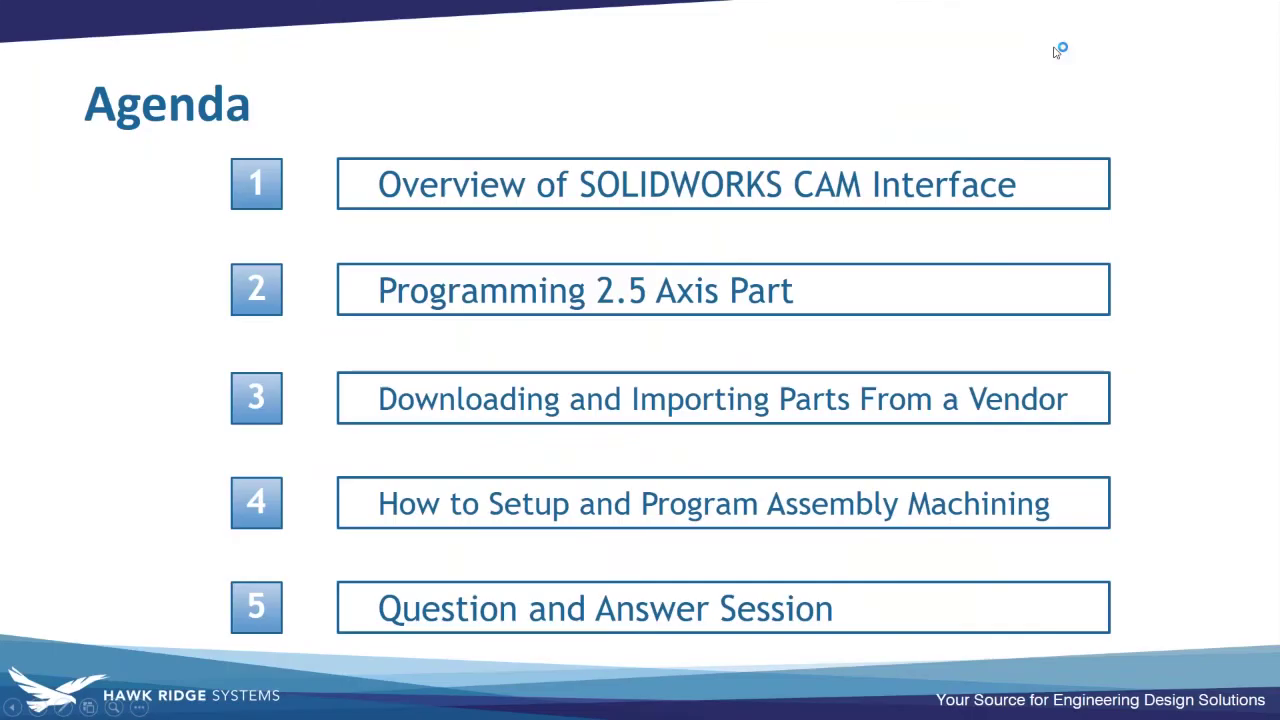
{"action": "key", "text": "Escape"}
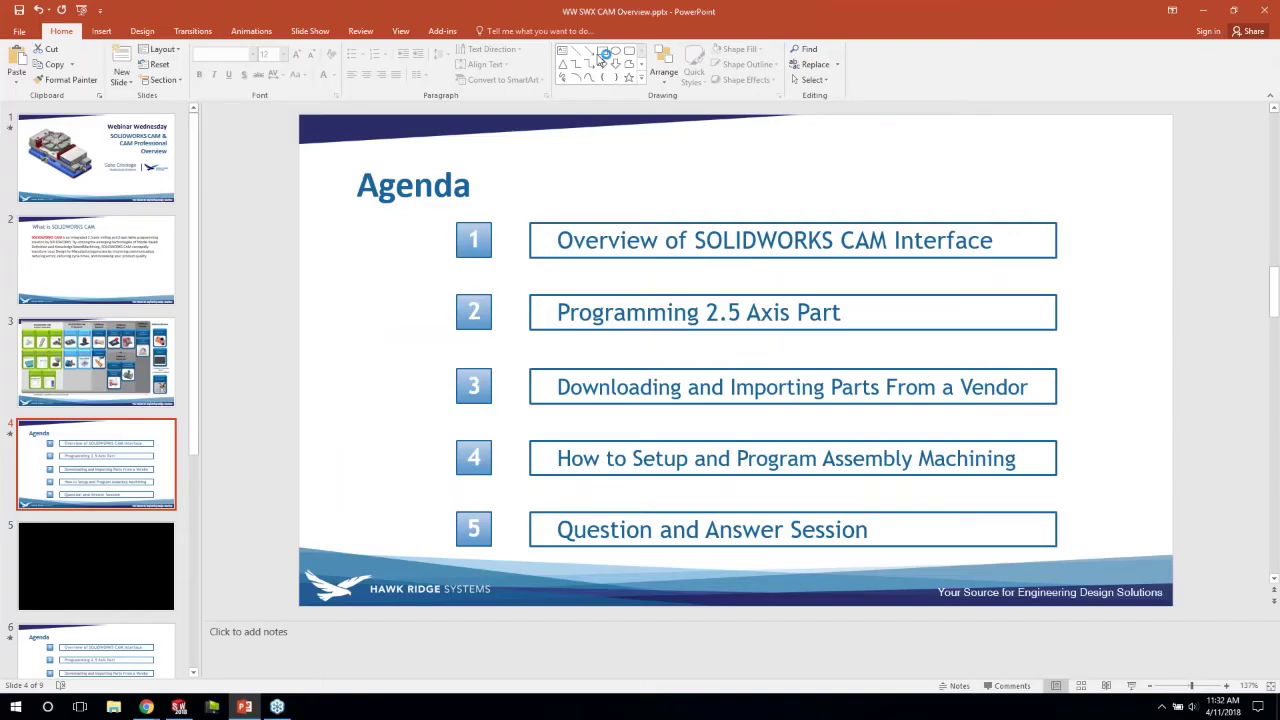
{"action": "left_click", "coordinate": [1220, 11]}
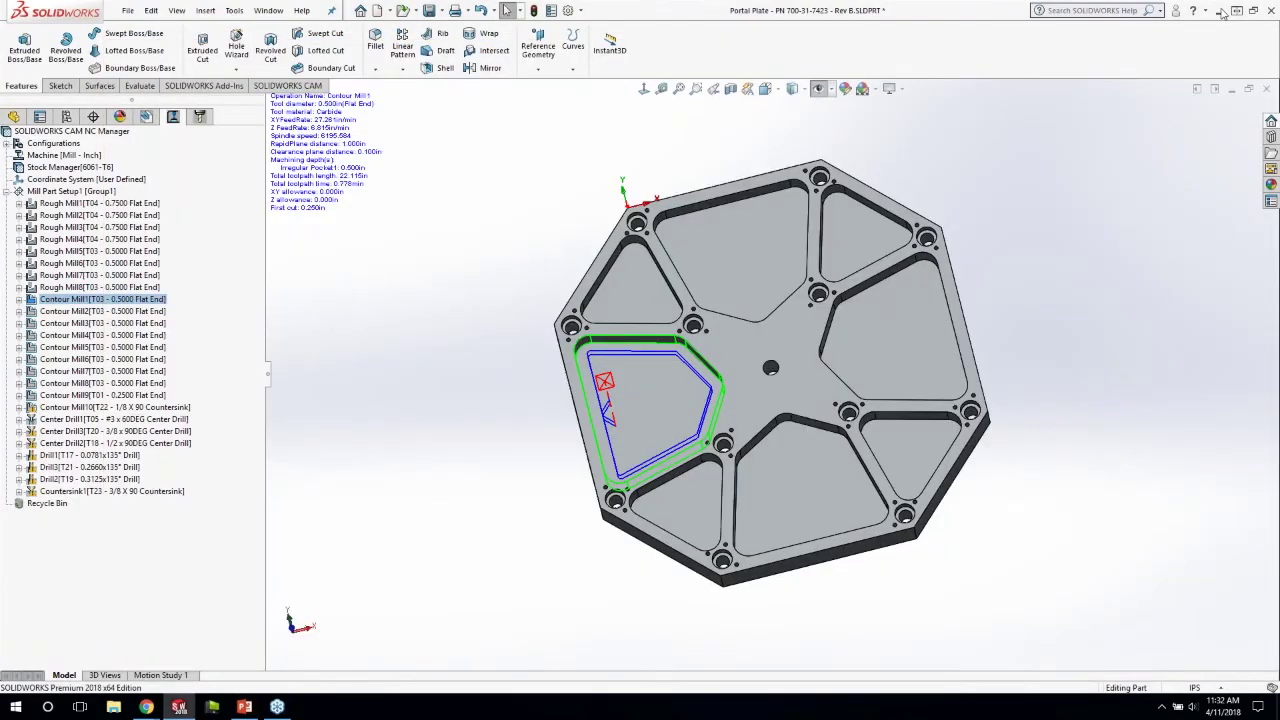
{"action": "left_click", "coordinate": [1221, 11]}
{"action": "left_click", "coordinate": [78, 432]}
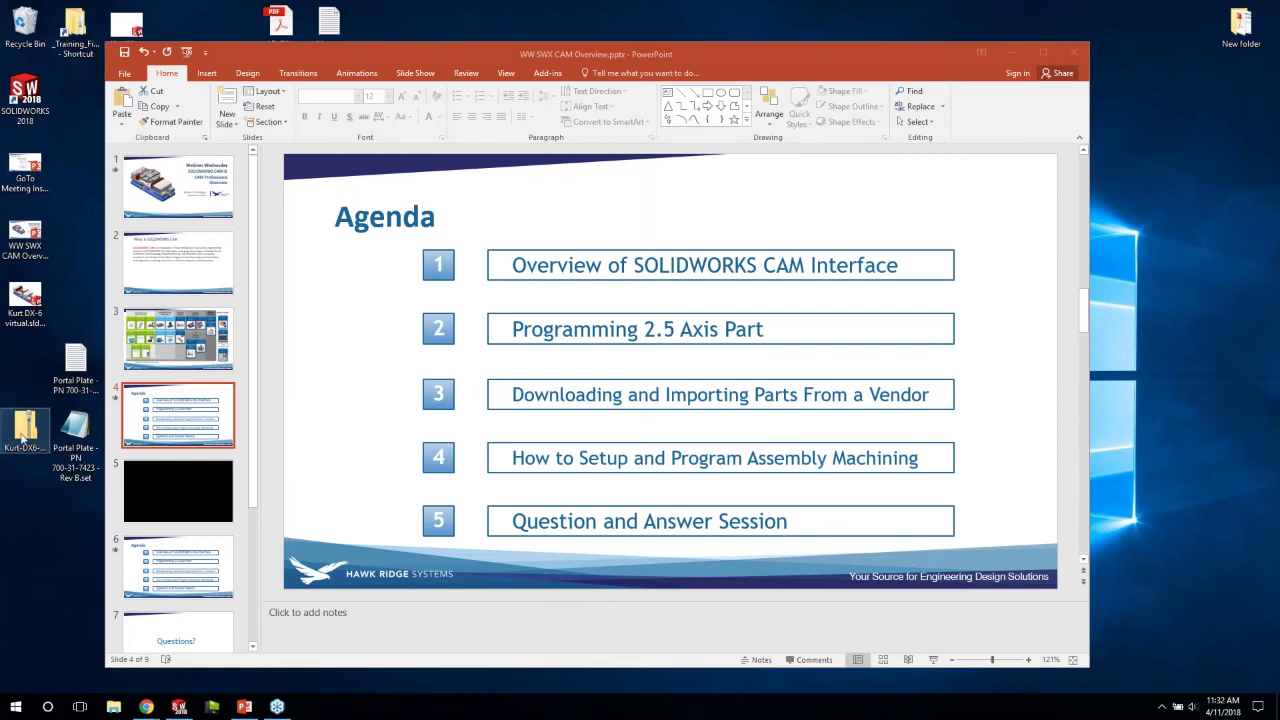
{"action": "left_click", "coordinate": [24, 437]}
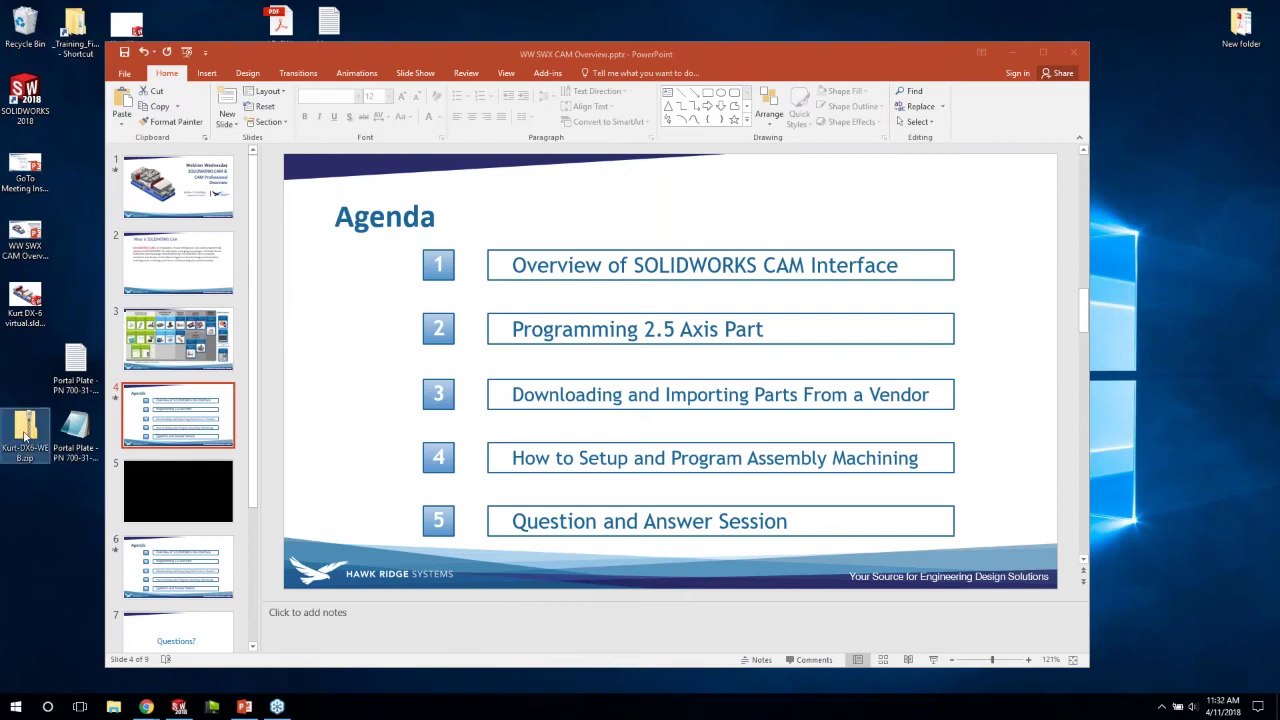
{"action": "left_click", "coordinate": [518, 180]}
{"action": "left_click_drag", "start_coordinate": [545, 156], "coordinate": [24, 512]}
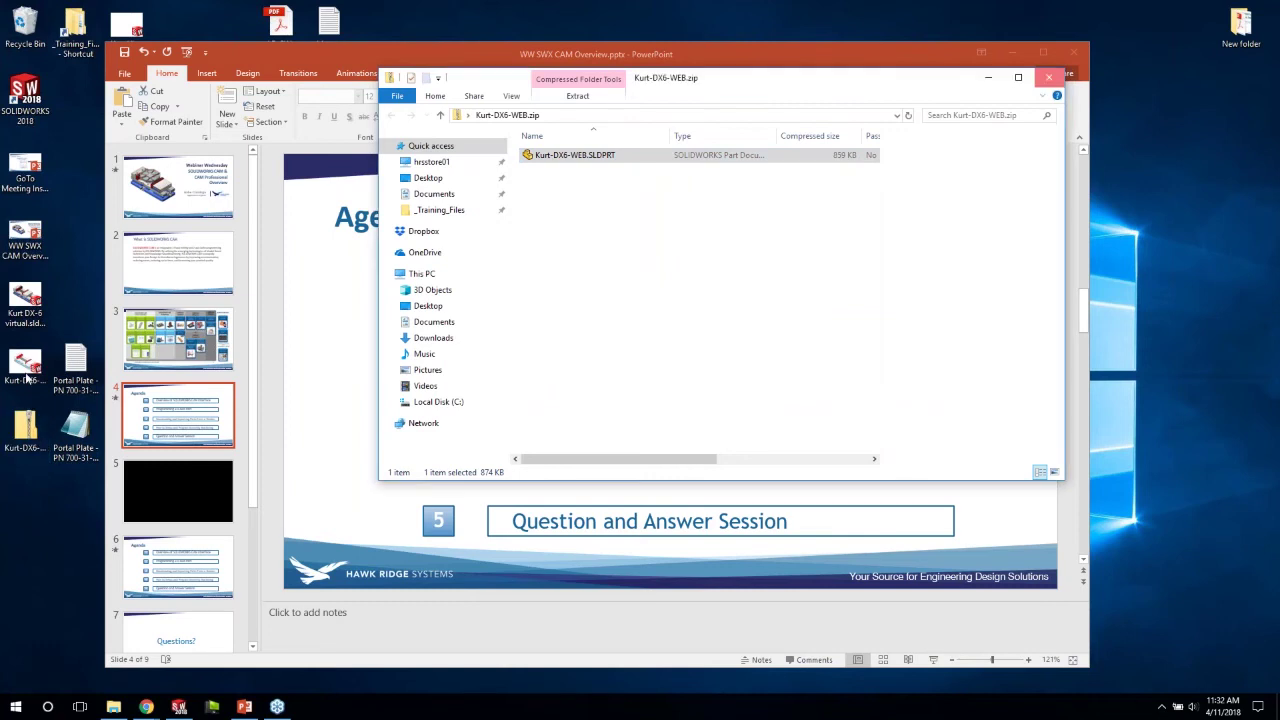
{"action": "left_click", "coordinate": [1047, 78]}
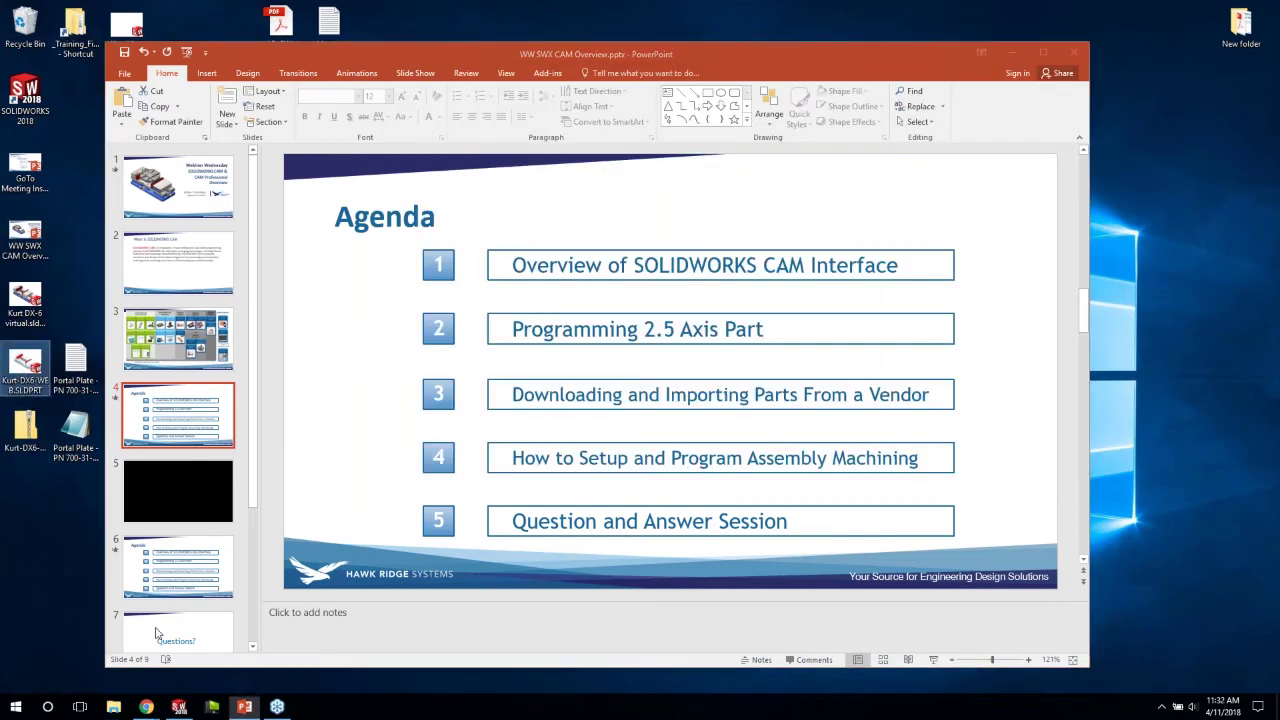
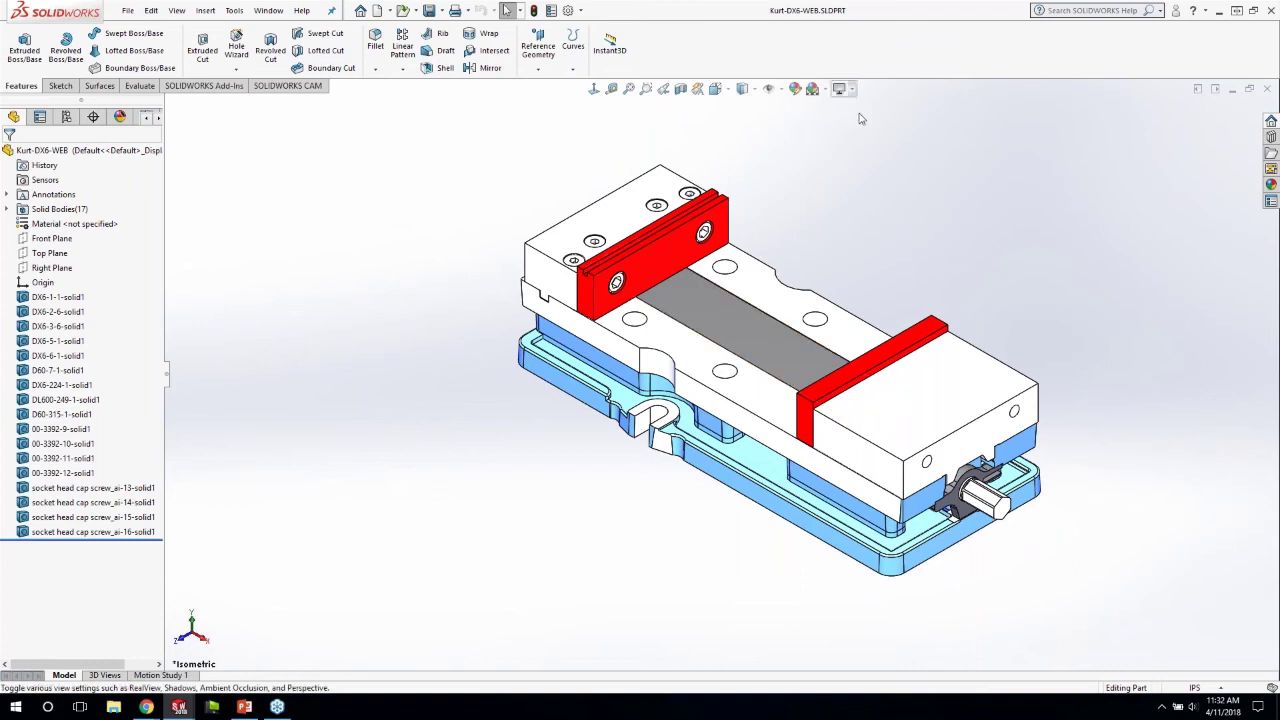
{"action": "left_click", "coordinate": [840, 88]}
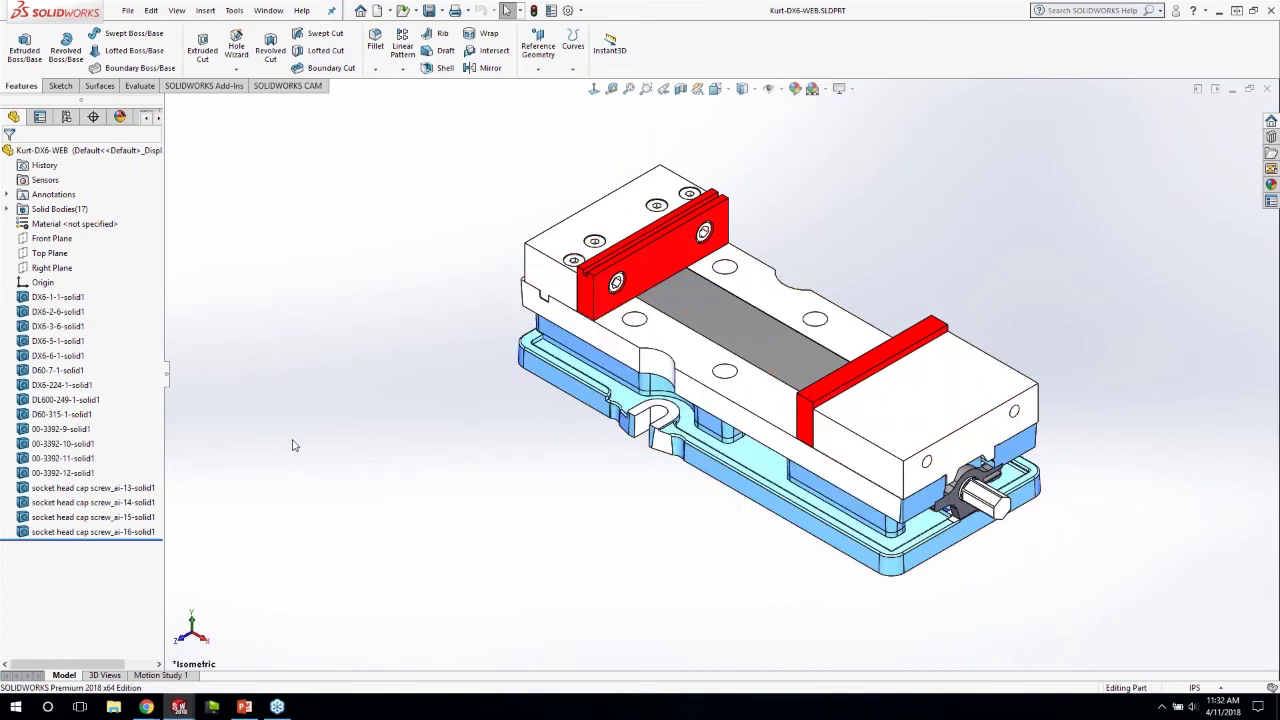
{"action": "left_click", "coordinate": [880, 388]}
{"action": "left_click", "coordinate": [840, 267]}
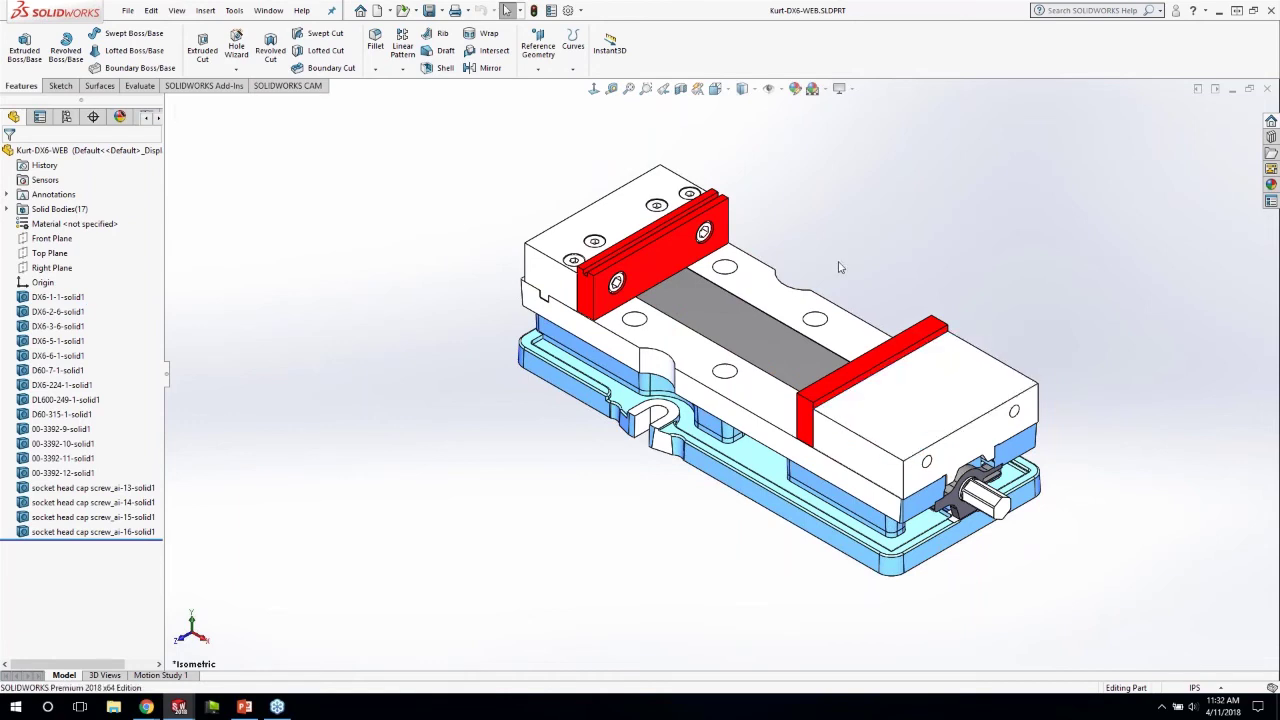
Step: Start Save Bodies for all the vise's solid bodies and auto-assign file names to the resulting parts
{"action": "right_click", "coordinate": [41, 212]}
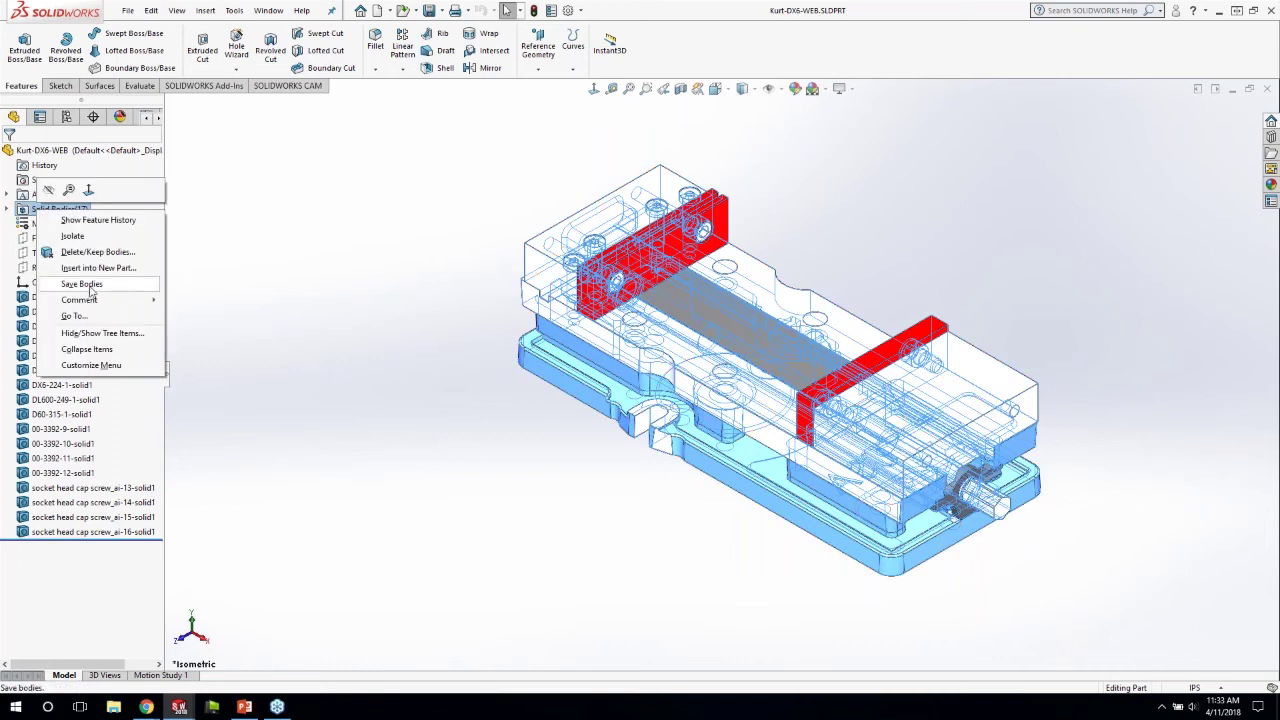
{"action": "left_click", "coordinate": [88, 286]}
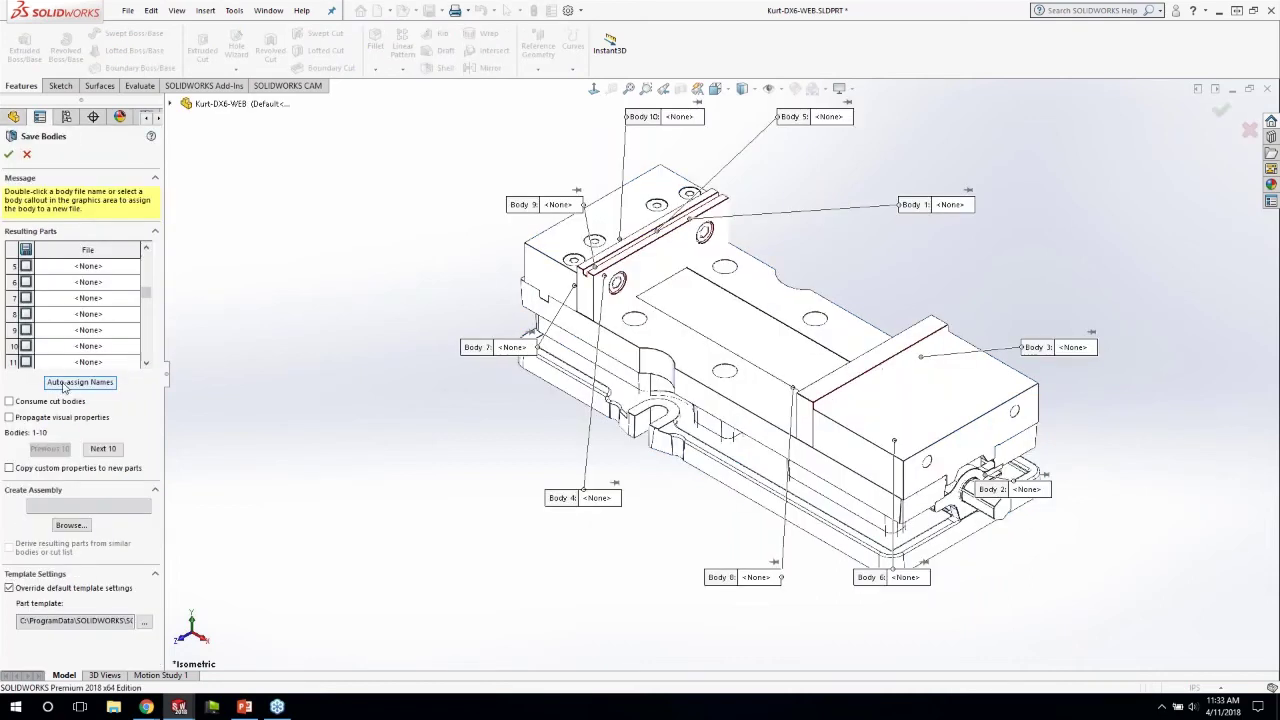
{"action": "left_click", "coordinate": [80, 382]}
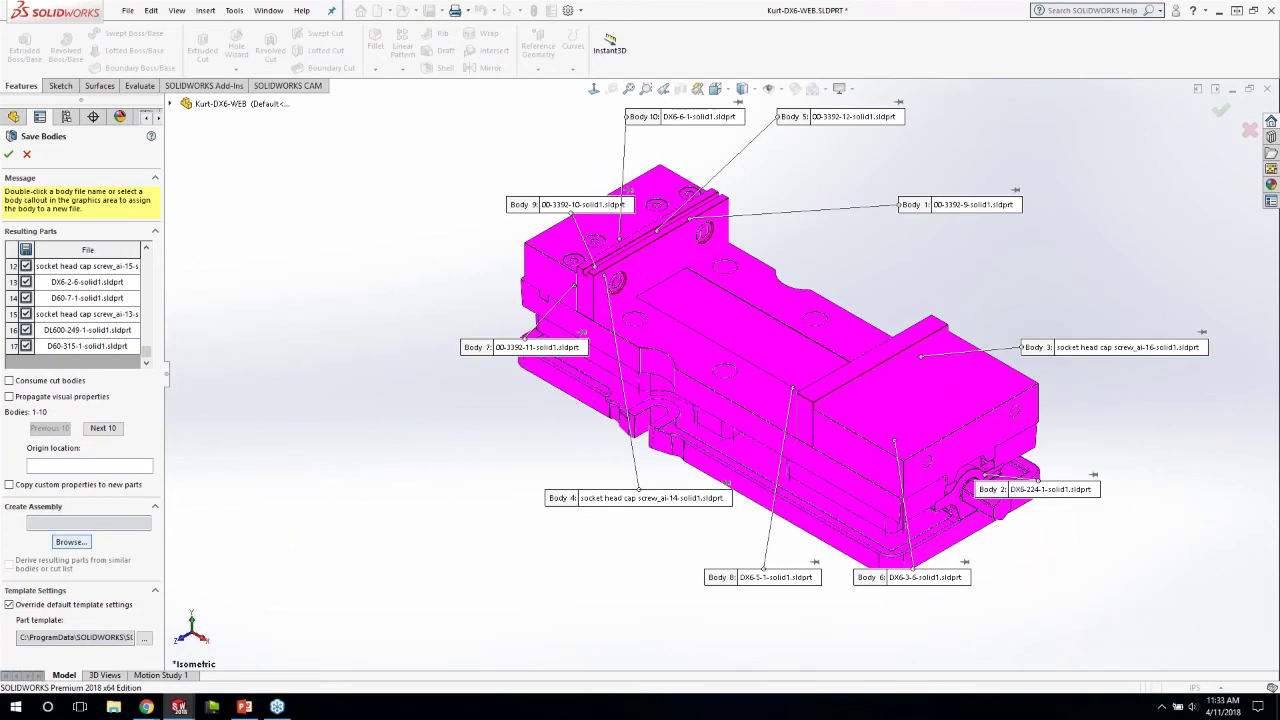
Step: Have Save Bodies create an assembly named KURT VICE on the Desktop and complete the command
{"action": "left_click", "coordinate": [71, 541]}
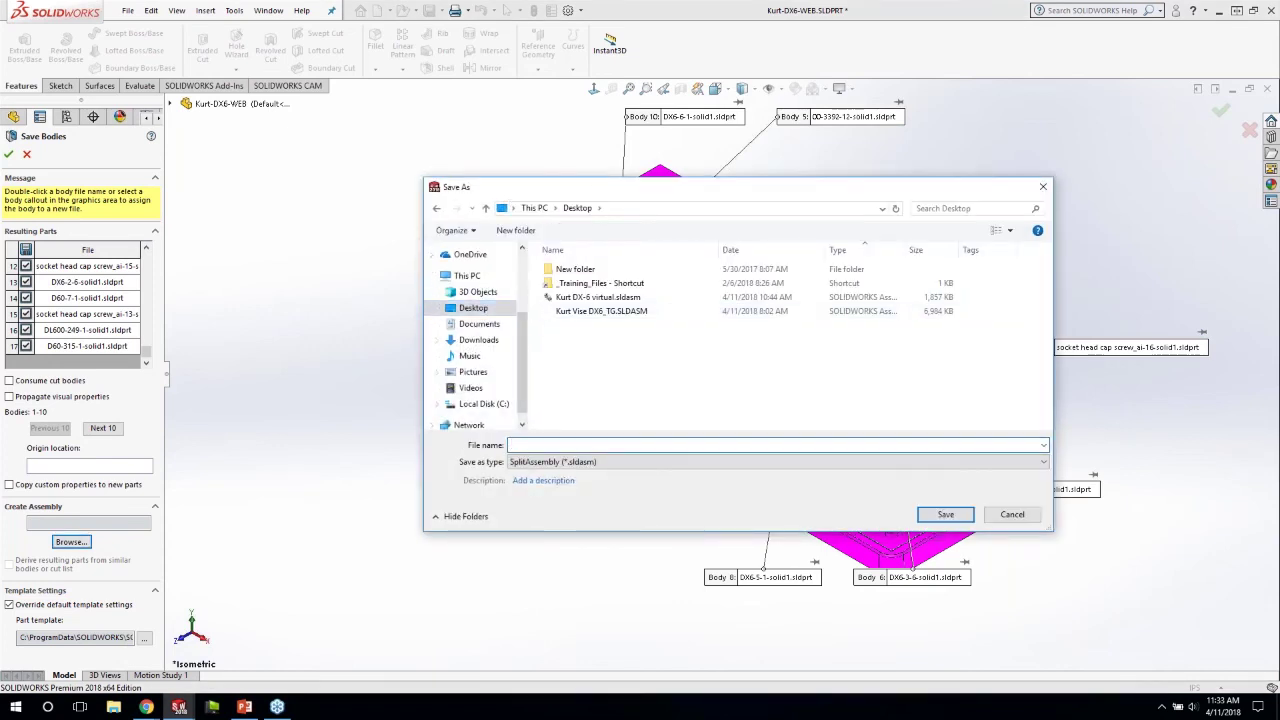
{"action": "type", "text": "KURT "}
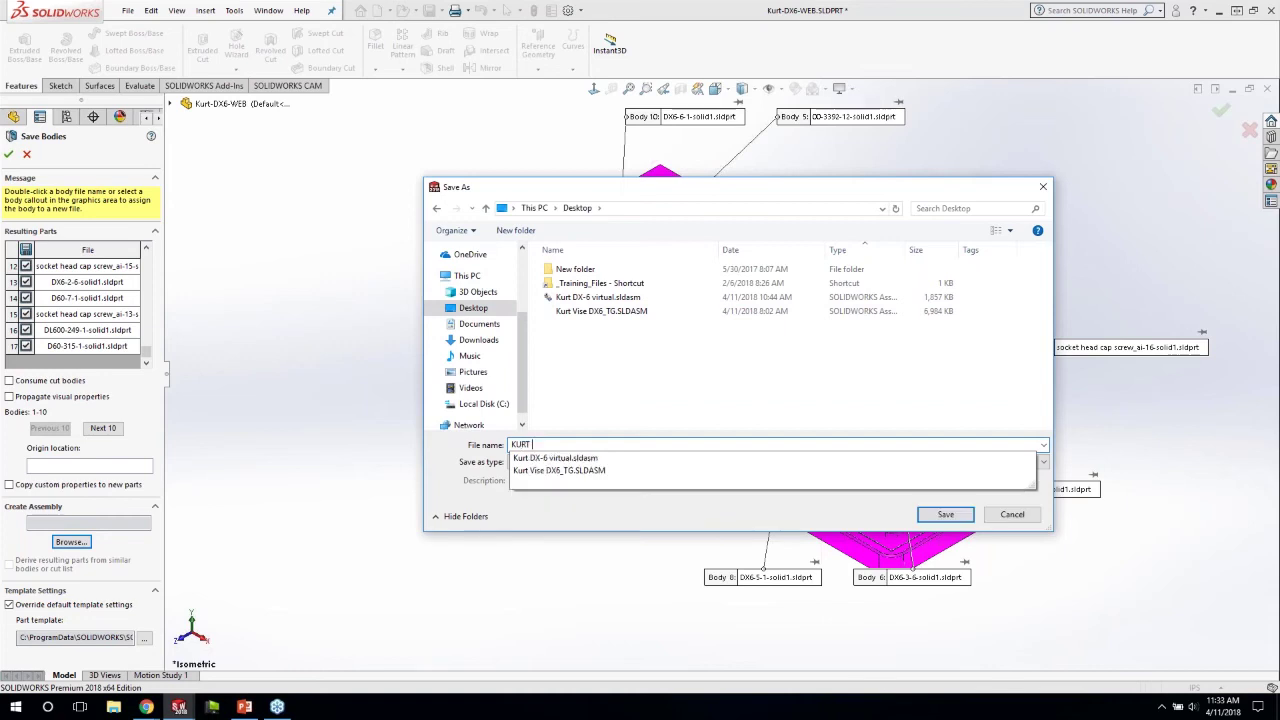
{"action": "type", "text": "VICE"}
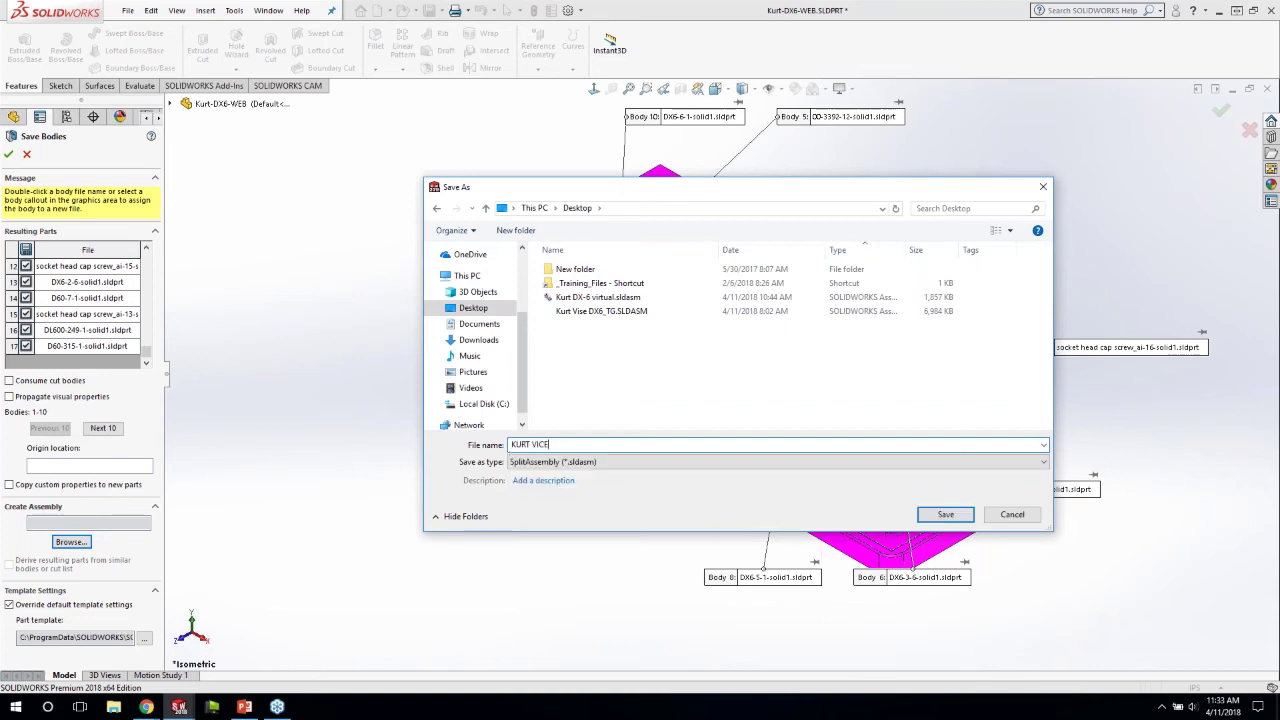
{"action": "key", "text": "Return"}
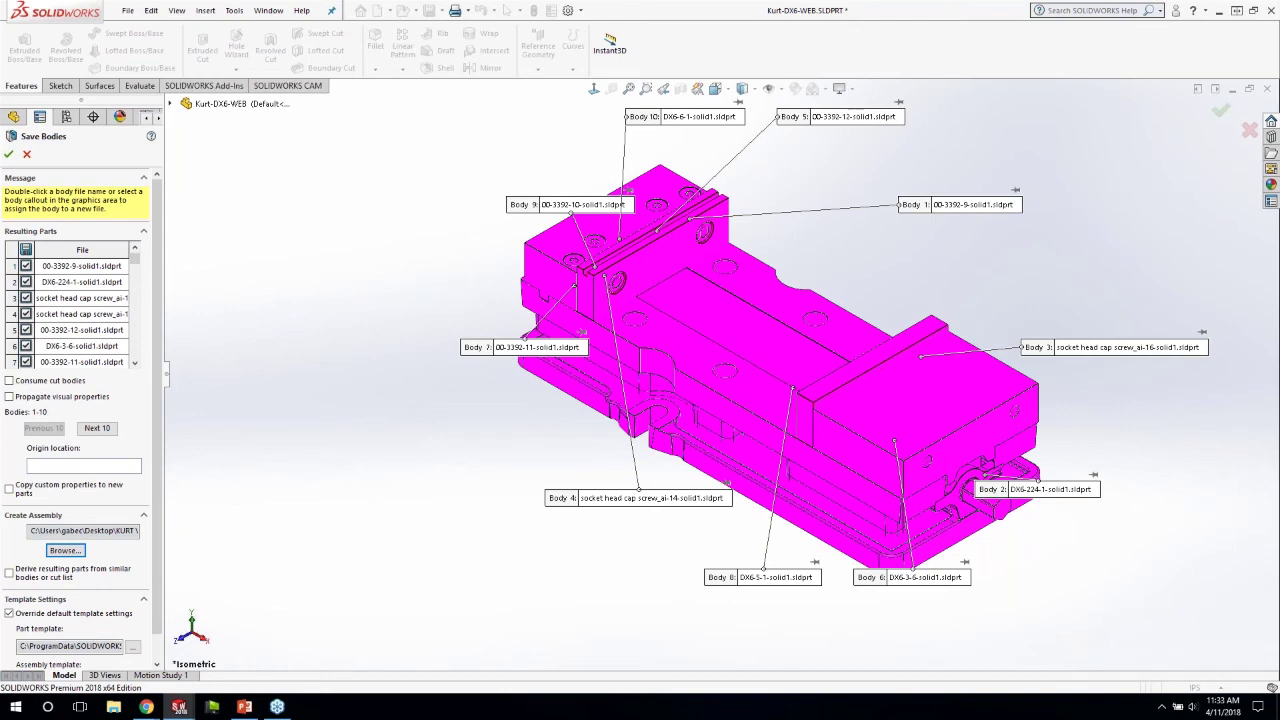
{"action": "left_click", "coordinate": [8, 154]}
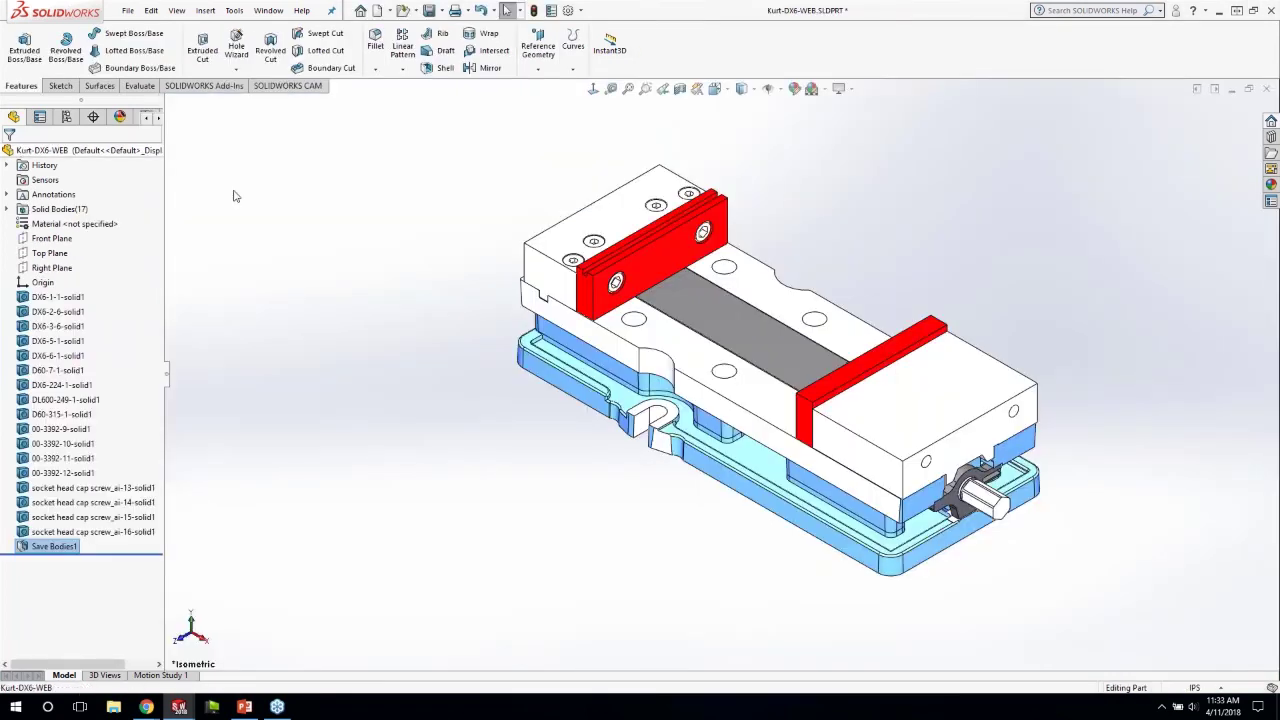
Step: Switch to the KURT VICE assembly and inspect the vise from the side and in isometric view
{"action": "left_click", "coordinate": [315, 201]}
{"action": "left_click", "coordinate": [313, 210]}
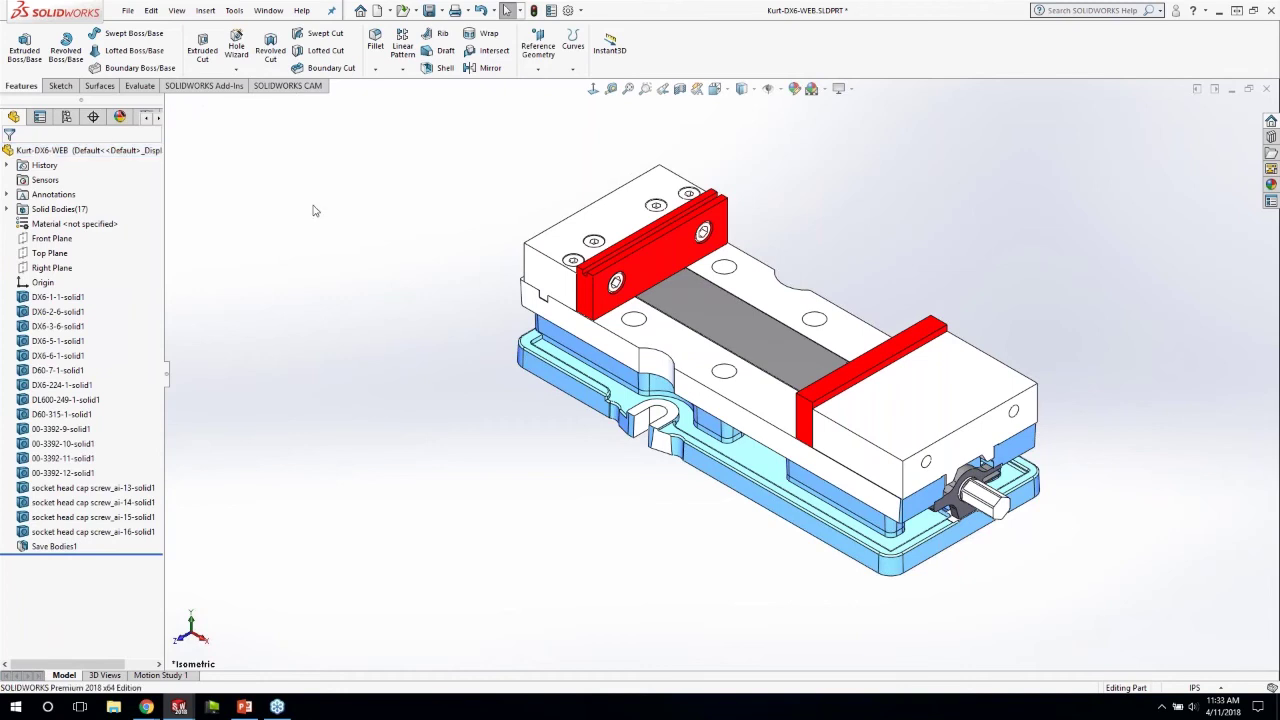
{"action": "key", "text": "ctrl+Tab"}
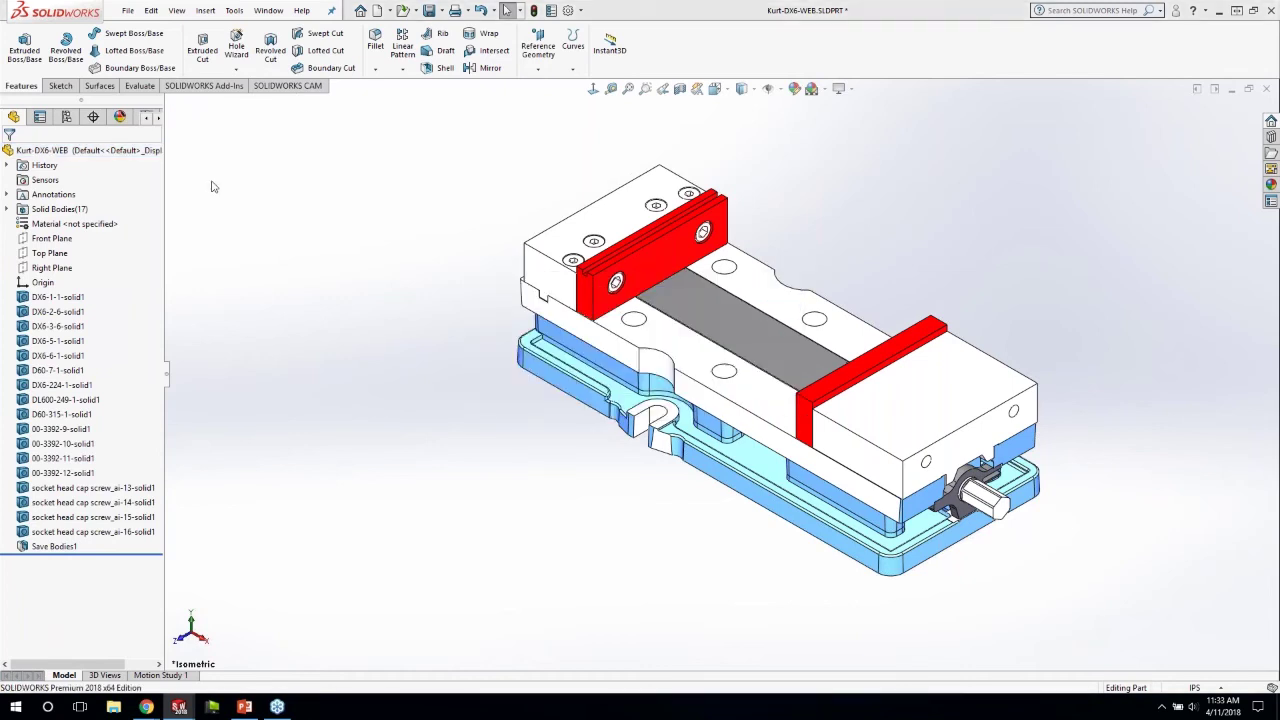
{"action": "key", "text": "f"}
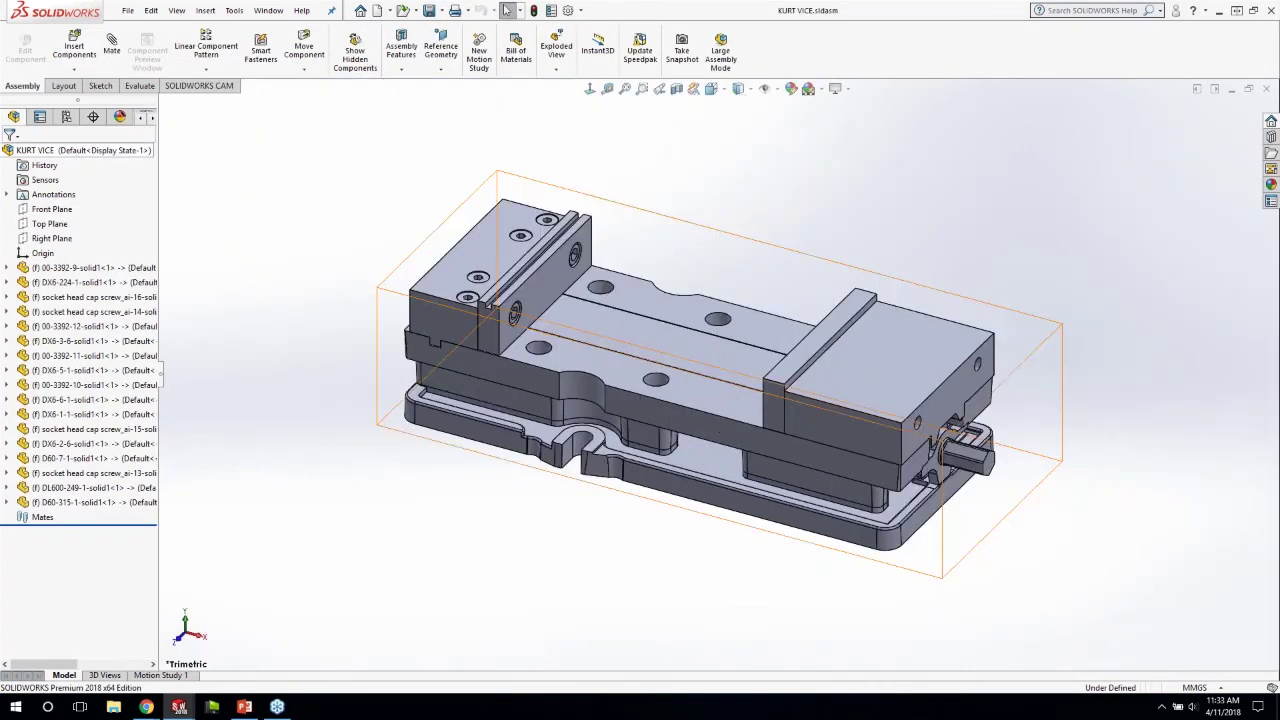
{"action": "middle_click_drag", "start_coordinate": [700, 400], "coordinate": [727, 345]}
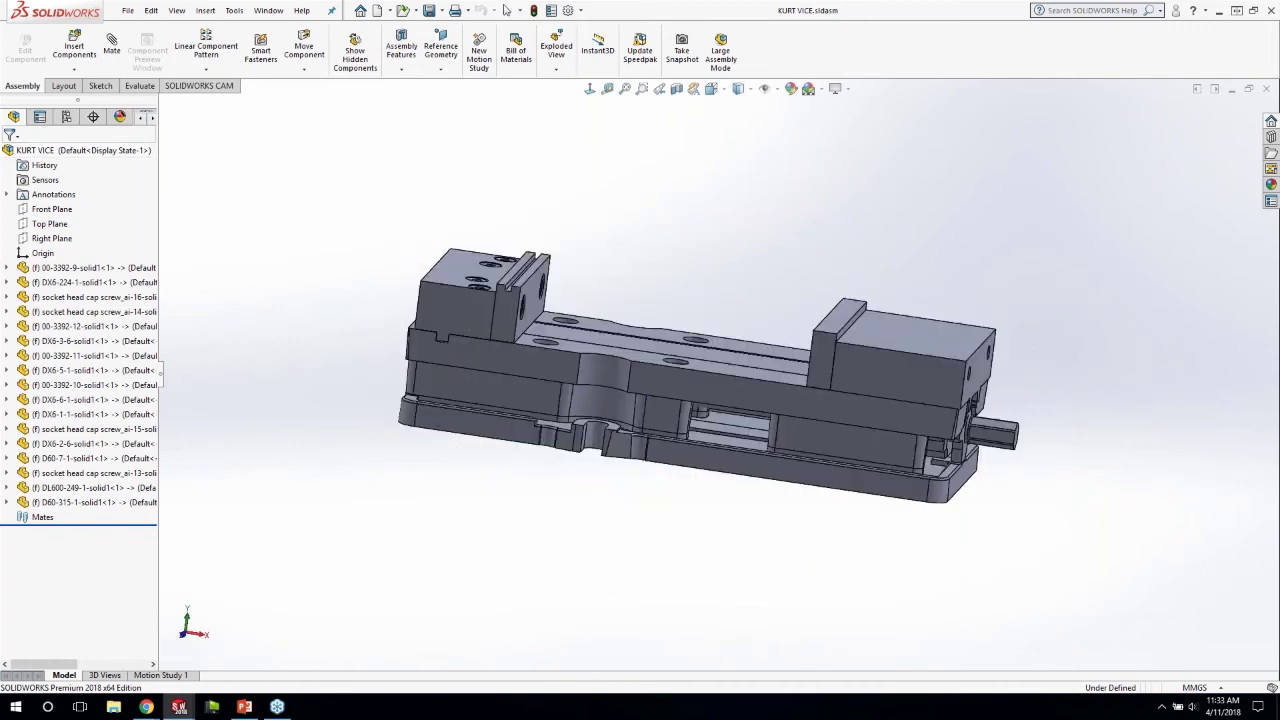
{"action": "key", "text": "ctrl+7"}
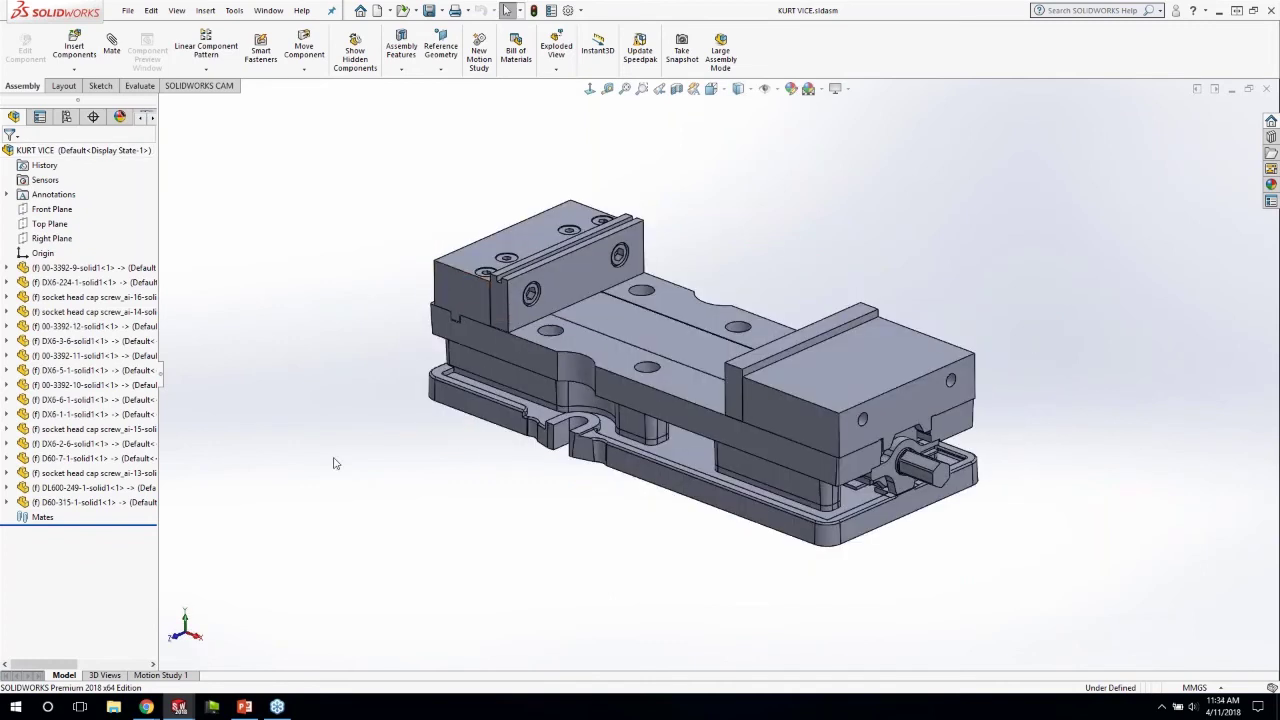
Step: Float the movable jaw block DX6-2-6, its jaw plate D60-7-1 and the plate's two socket head cap screws
{"action": "left_click", "coordinate": [843, 444]}
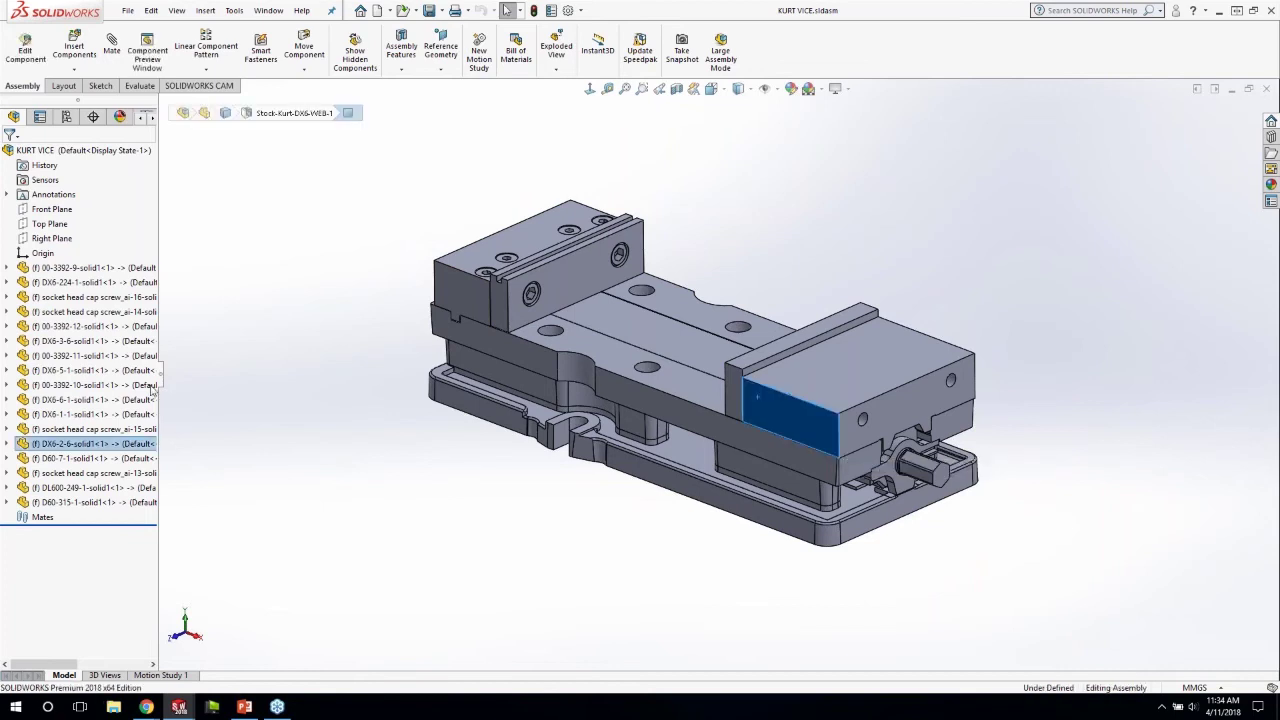
{"action": "key", "text": "Escape"}
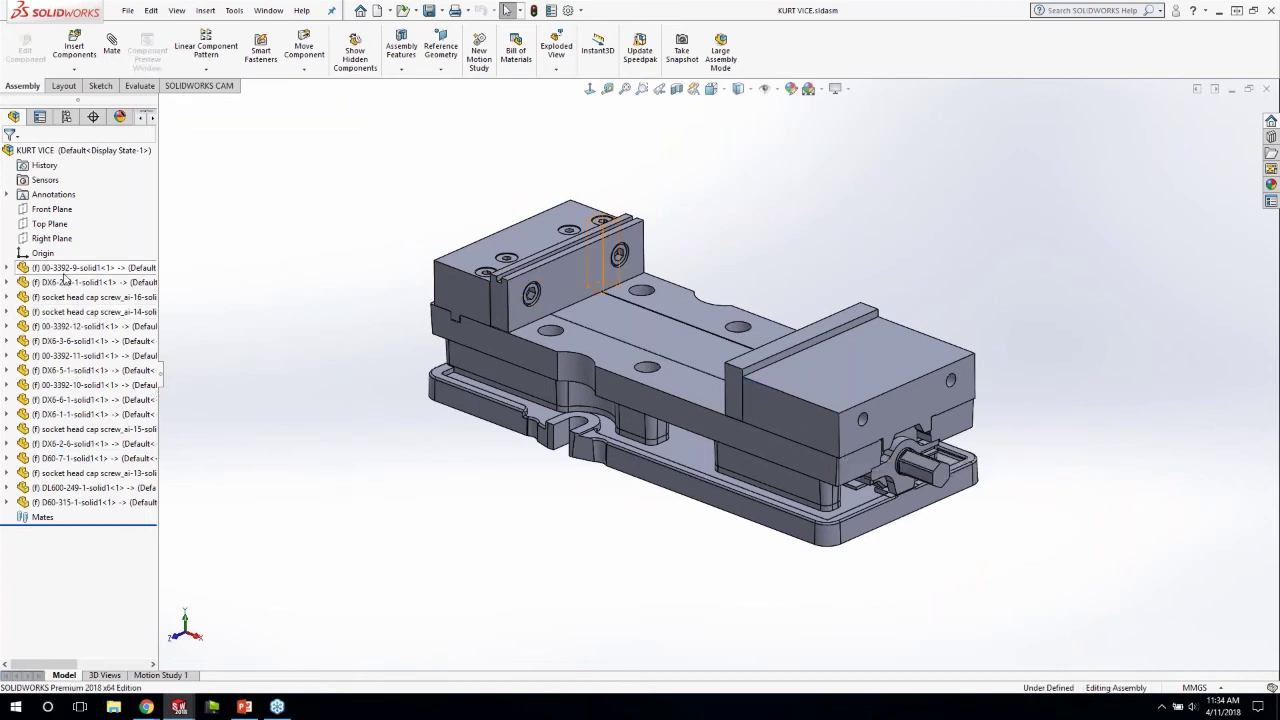
{"action": "left_click", "coordinate": [737, 389]}
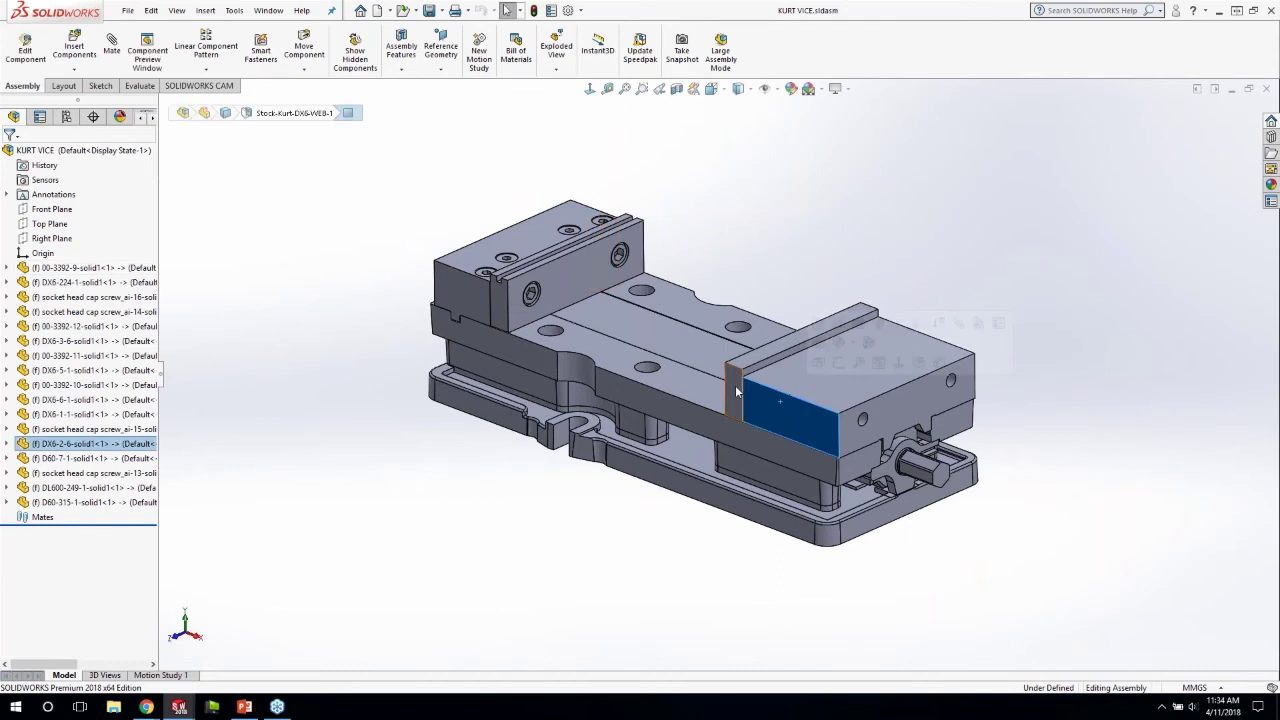
{"action": "left_click", "coordinate": [734, 390]}
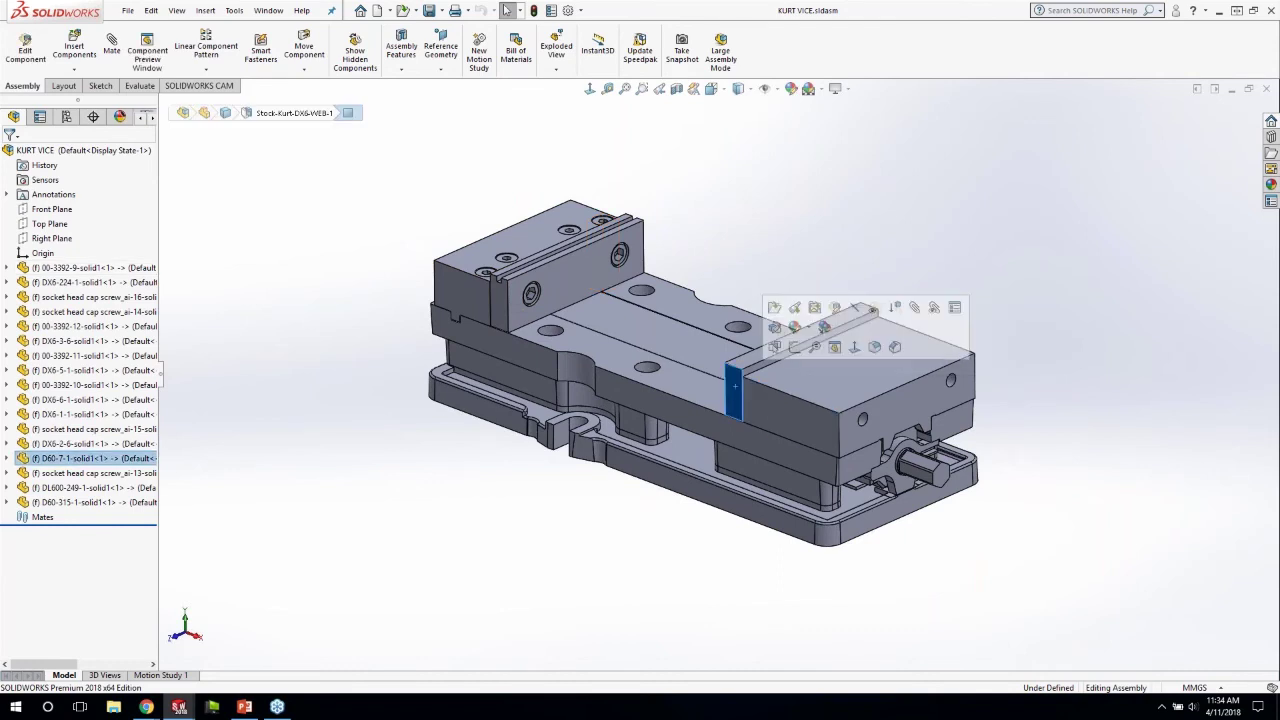
{"action": "left_click", "coordinate": [749, 400], "text": "ctrl"}
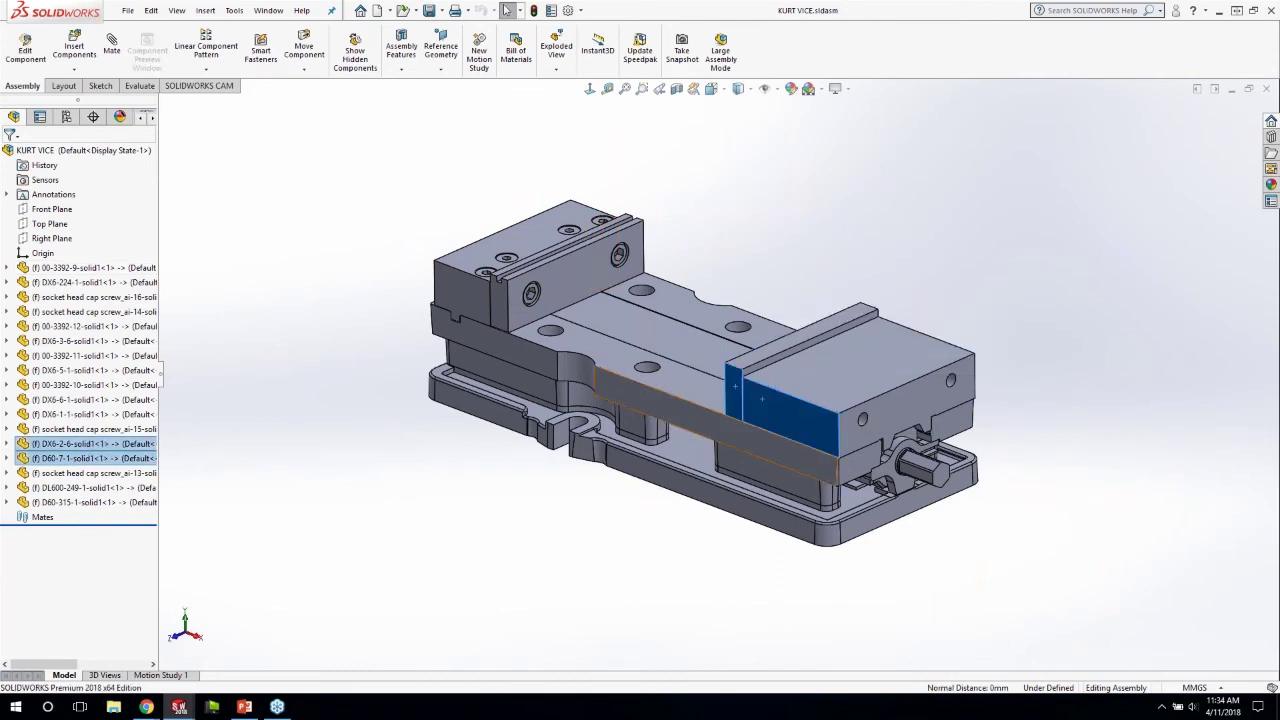
{"action": "middle_click_drag", "start_coordinate": [720, 425], "coordinate": [850, 490]}
{"action": "scroll", "coordinate": [859, 324], "scroll_direction": "down", "scroll_amount": 5}
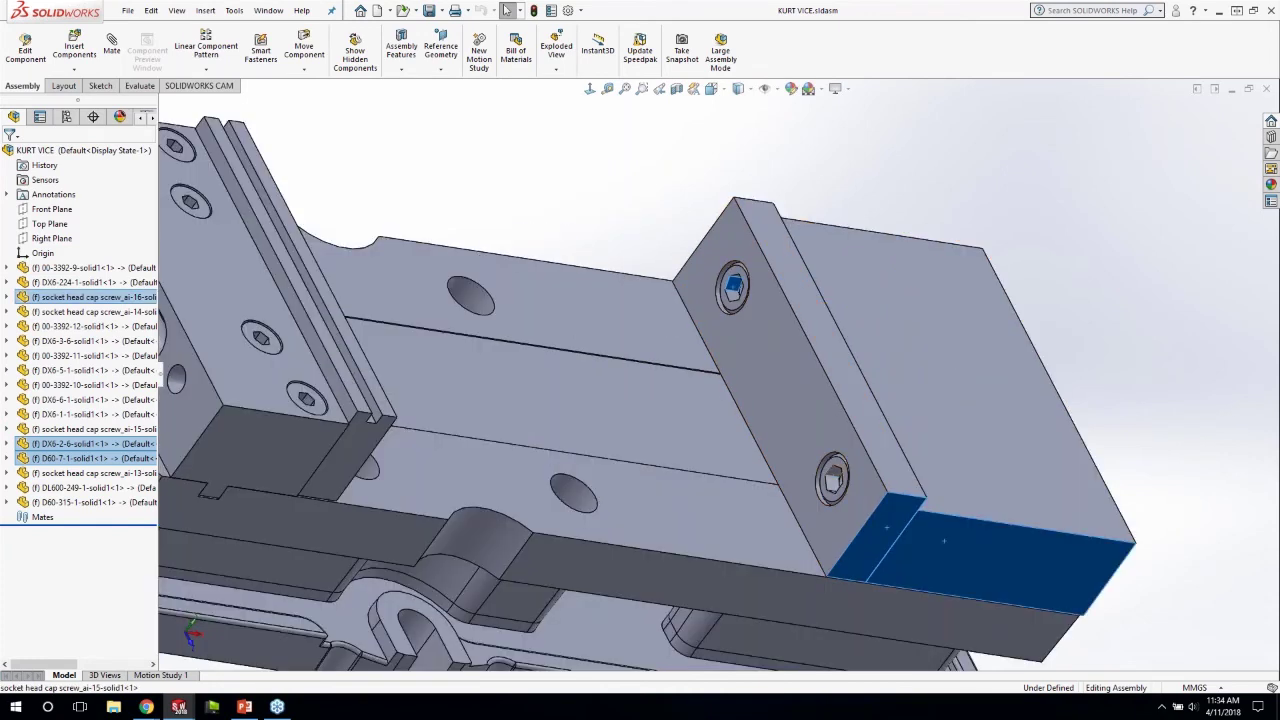
{"action": "left_click", "coordinate": [833, 480], "text": "ctrl"}
{"action": "right_click", "coordinate": [1127, 396]}
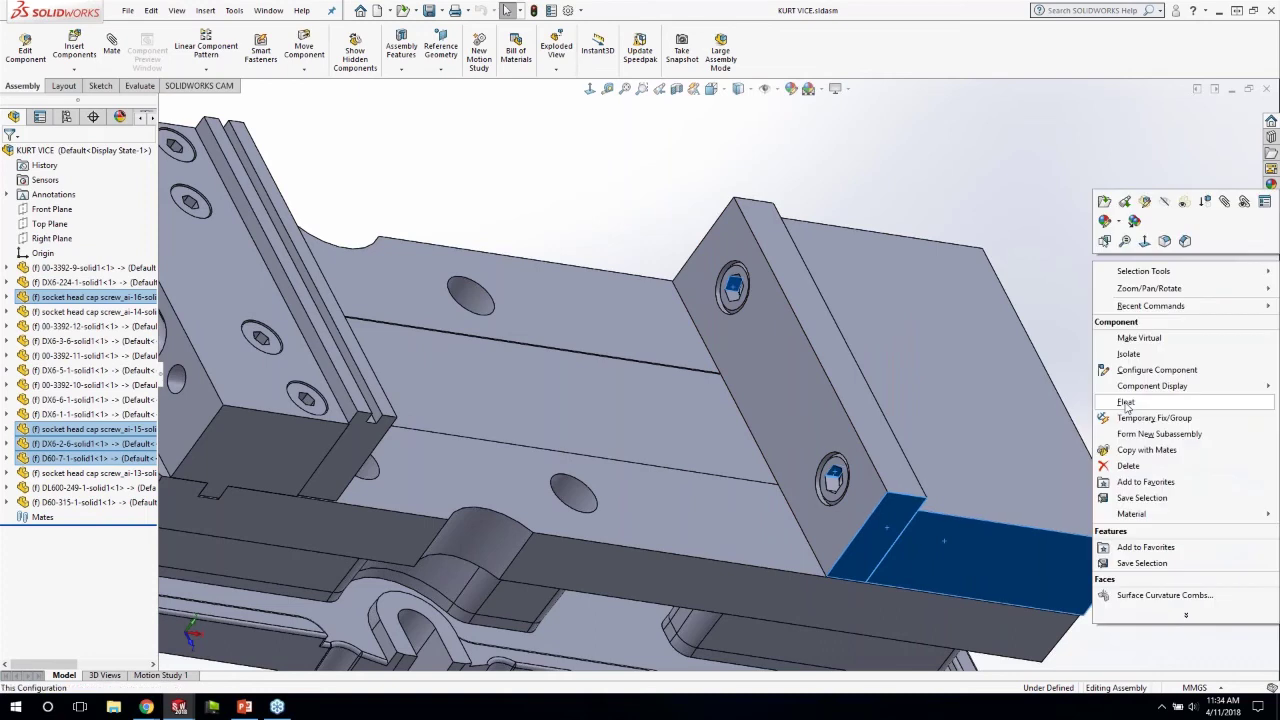
{"action": "left_click", "coordinate": [1127, 403]}
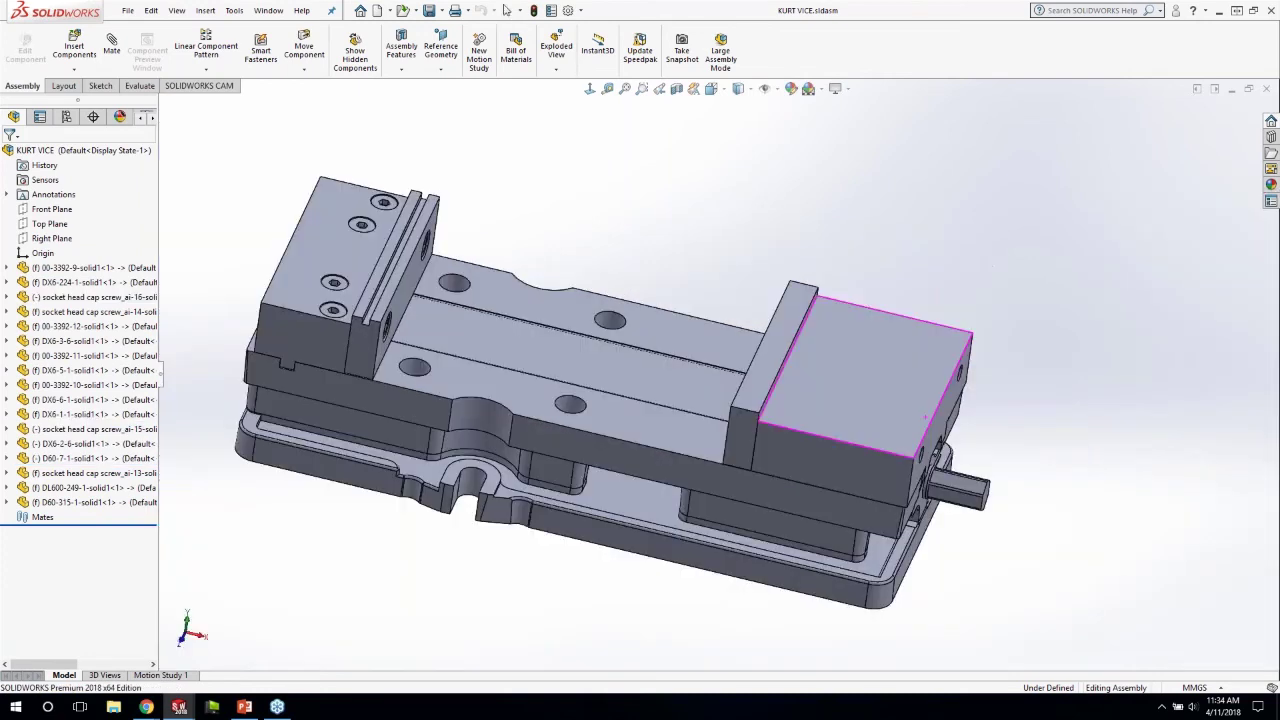
Step: Pull the floated jaw block DX6-2-6, its jaw plate D60-7-1 and the two socket head cap screws apart from each other
{"action": "middle_click_drag", "start_coordinate": [852, 392], "coordinate": [815, 390]}
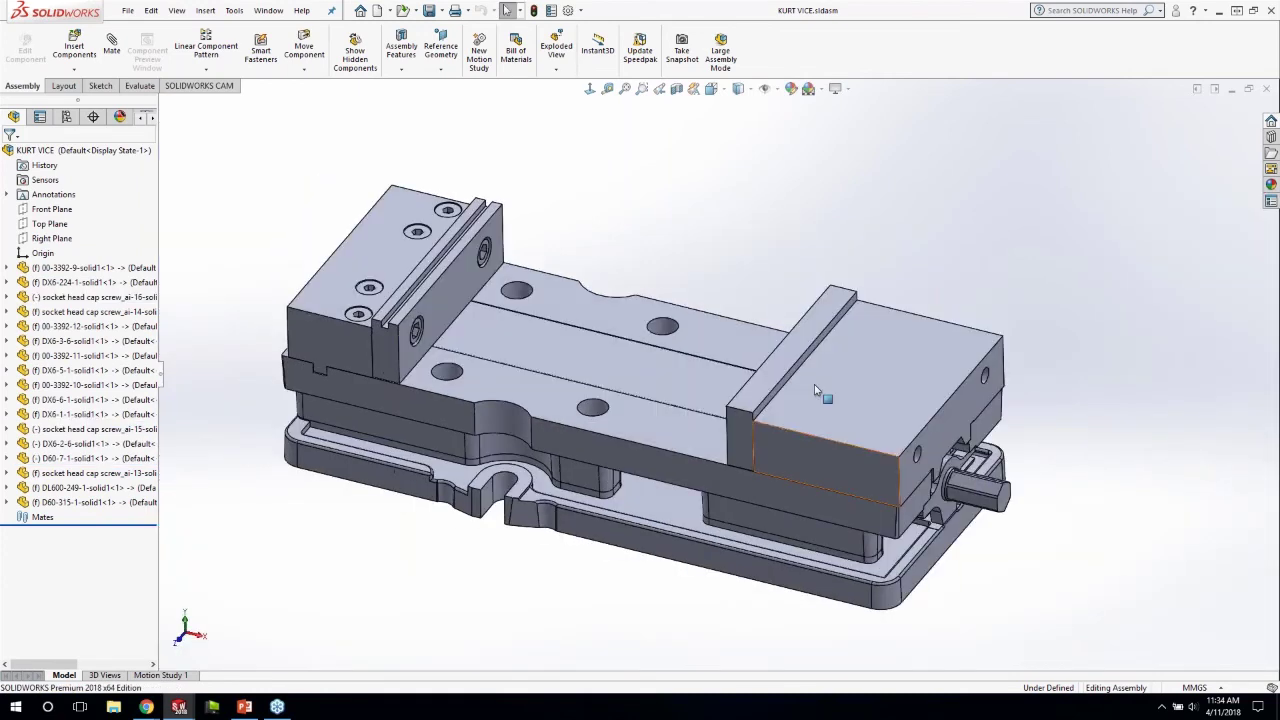
{"action": "left_click_drag", "start_coordinate": [815, 390], "coordinate": [808, 238]}
{"action": "left_click_drag", "start_coordinate": [845, 338], "coordinate": [896, 229]}
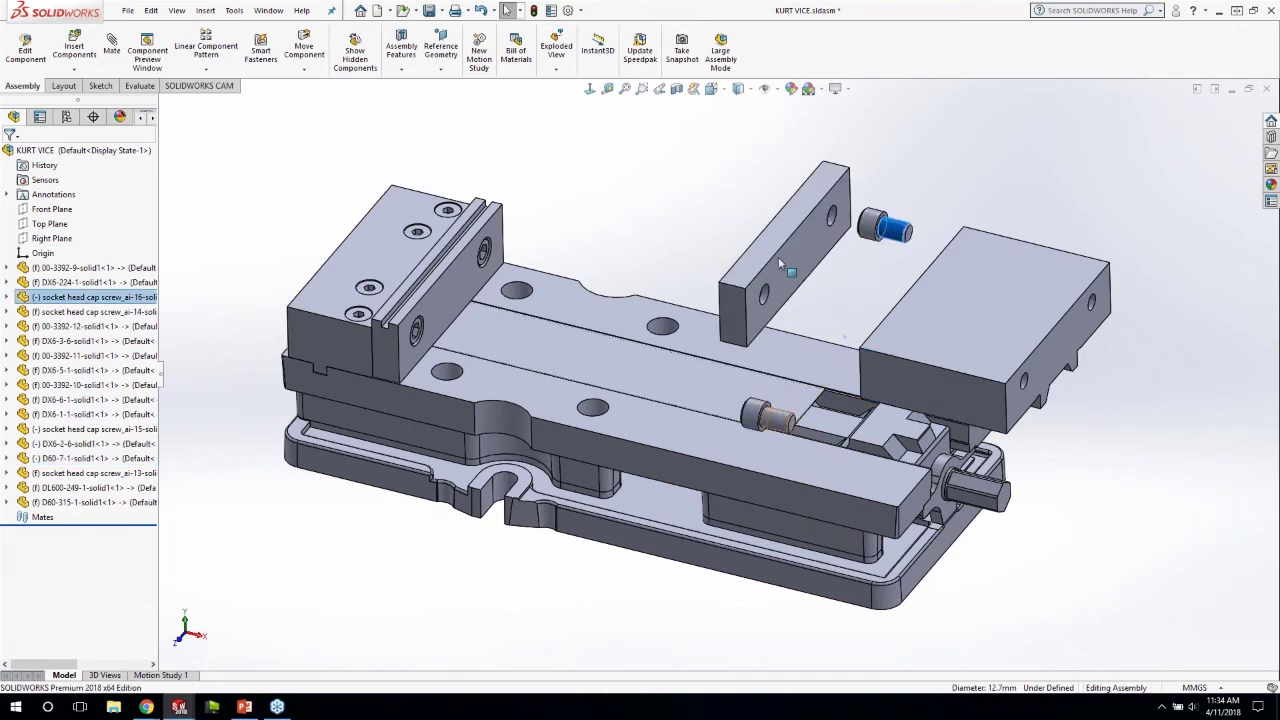
{"action": "left_click_drag", "start_coordinate": [768, 415], "coordinate": [840, 300]}
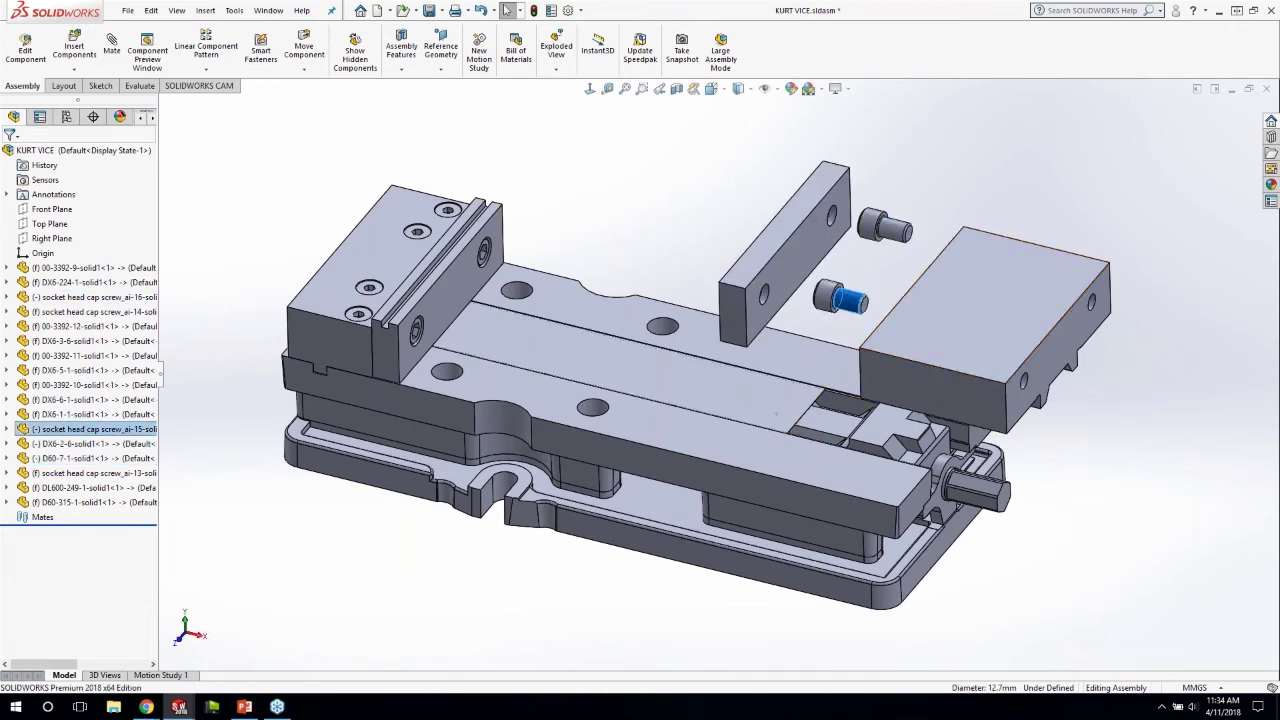
{"action": "left_click", "coordinate": [617, 222]}
{"action": "left_click_drag", "start_coordinate": [868, 385], "coordinate": [744, 333]}
Step: Mate the jaw plate D60-7-1 to the jaw block DX6-2-6, with end faces coincident and its back against the block's front face
{"action": "left_click", "coordinate": [744, 333]}
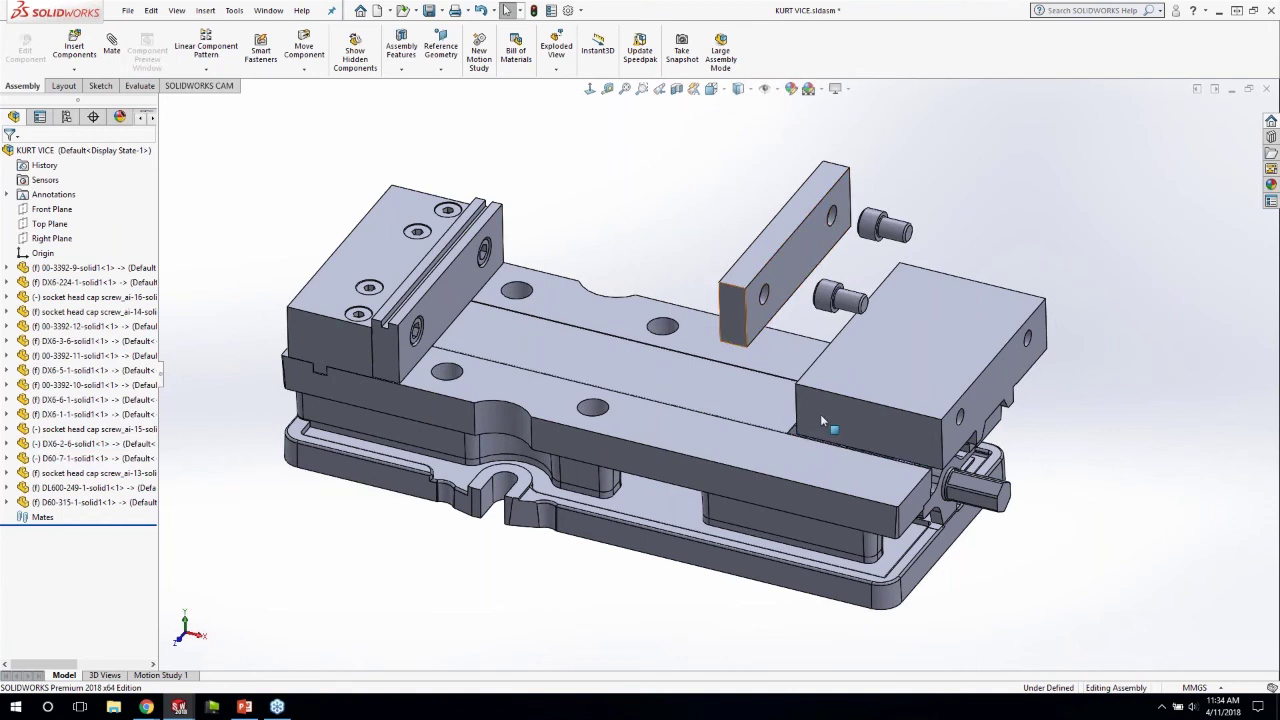
{"action": "left_click", "coordinate": [820, 414], "text": "ctrl"}
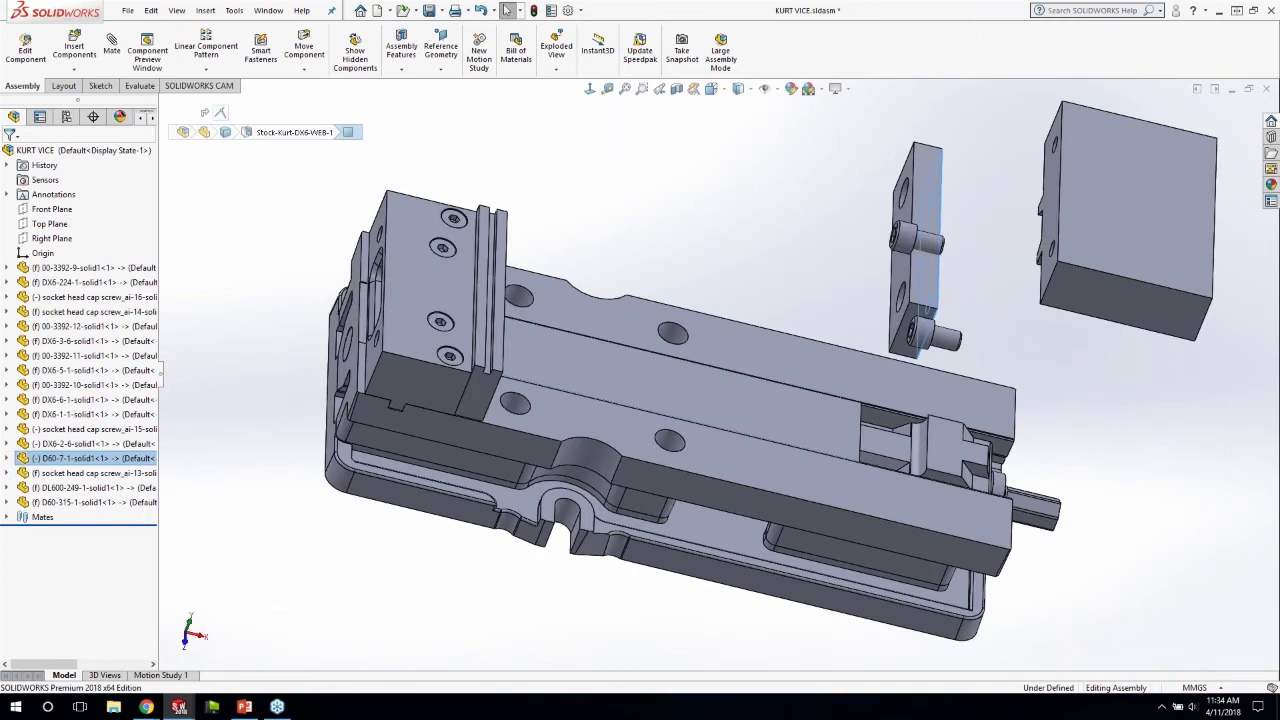
{"action": "left_click", "coordinate": [1050, 210], "text": "ctrl"}
{"action": "left_click", "coordinate": [1089, 199]}
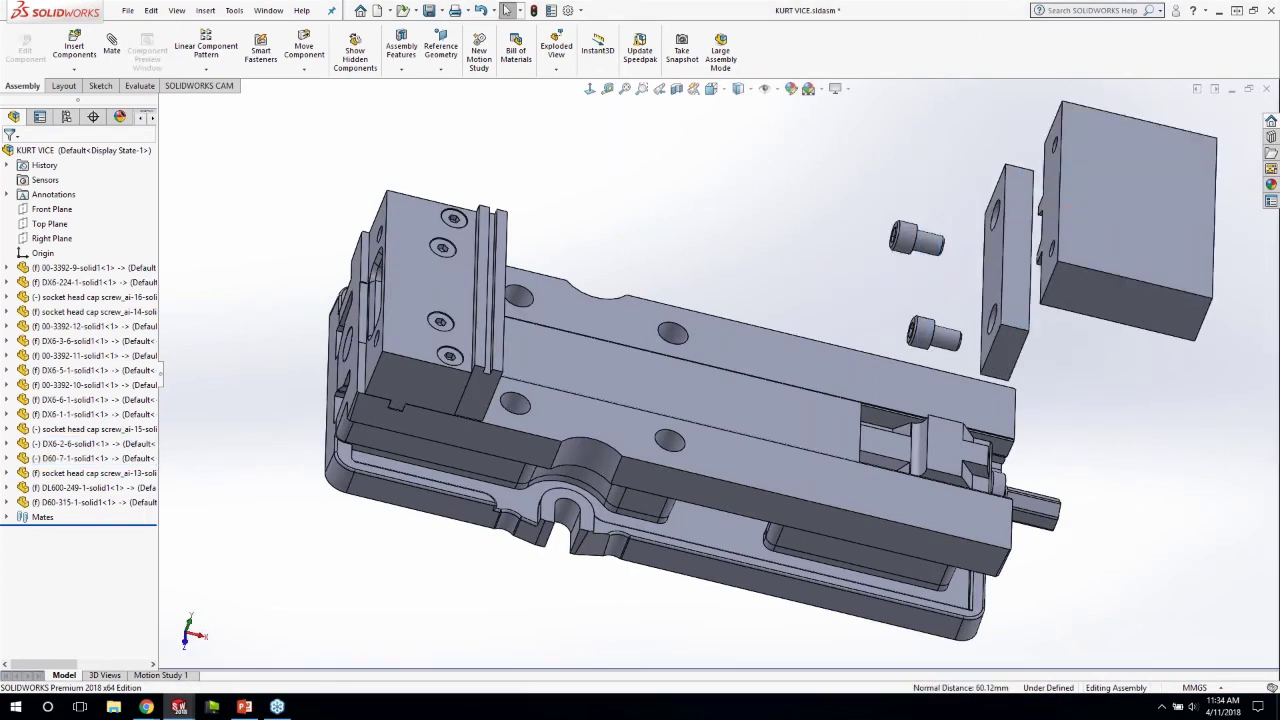
{"action": "left_click_drag", "start_coordinate": [1064, 286], "coordinate": [1059, 333]}
Step: Add a coincident mate between the bottom faces of the jaw plate D60-7-1 and the jaw block DX6-2-6
{"action": "middle_click_drag", "start_coordinate": [1085, 366], "coordinate": [1092, 304]}
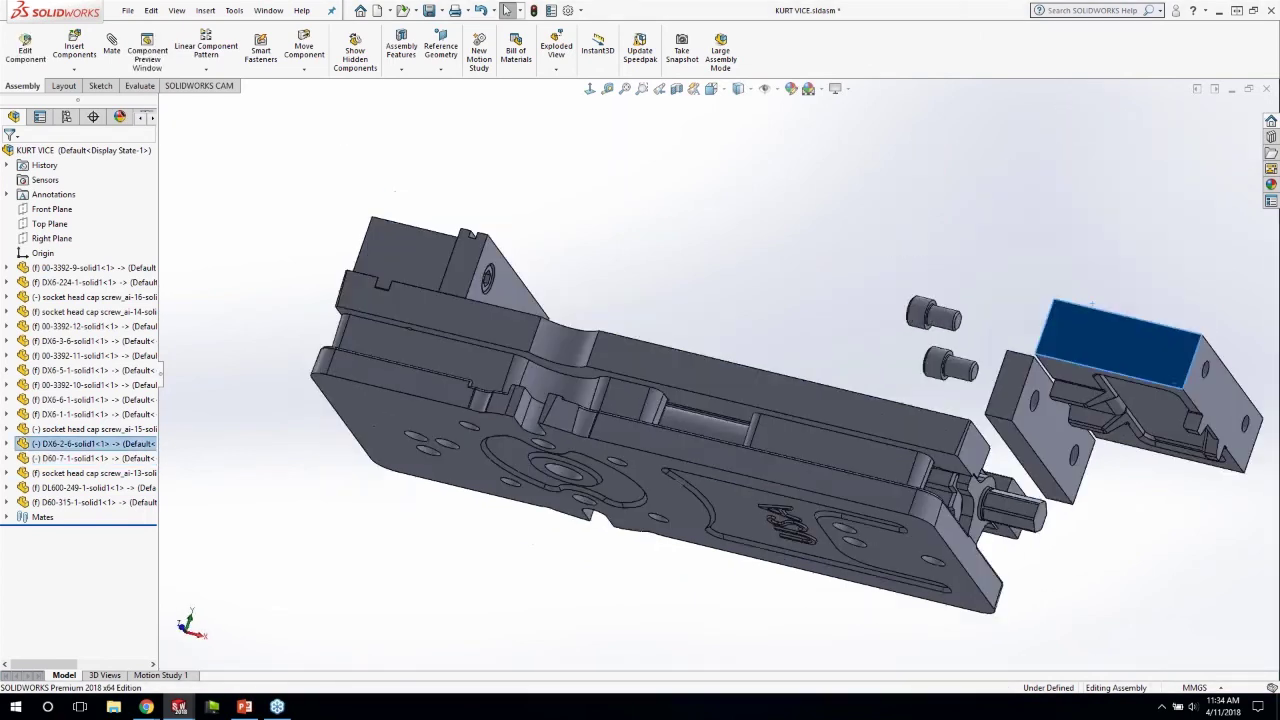
{"action": "key", "text": "Escape"}
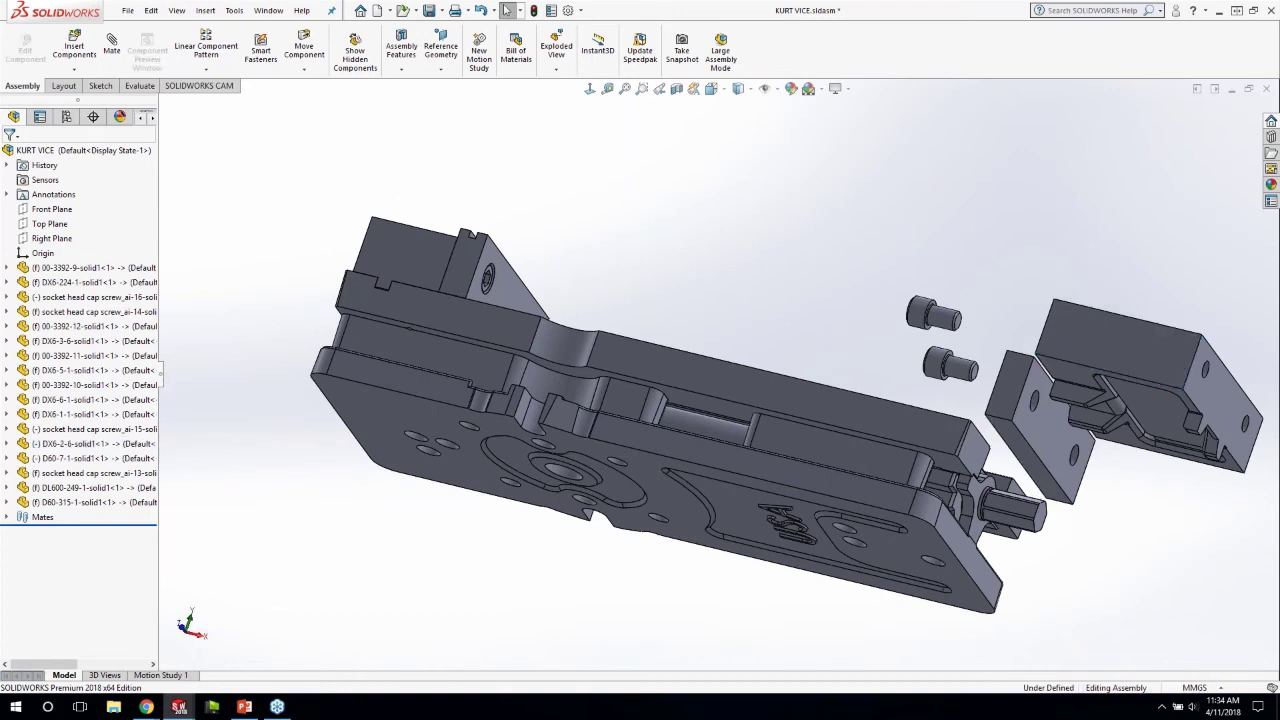
{"action": "left_click", "coordinate": [1010, 427]}
{"action": "left_click", "coordinate": [1054, 365], "text": "ctrl"}
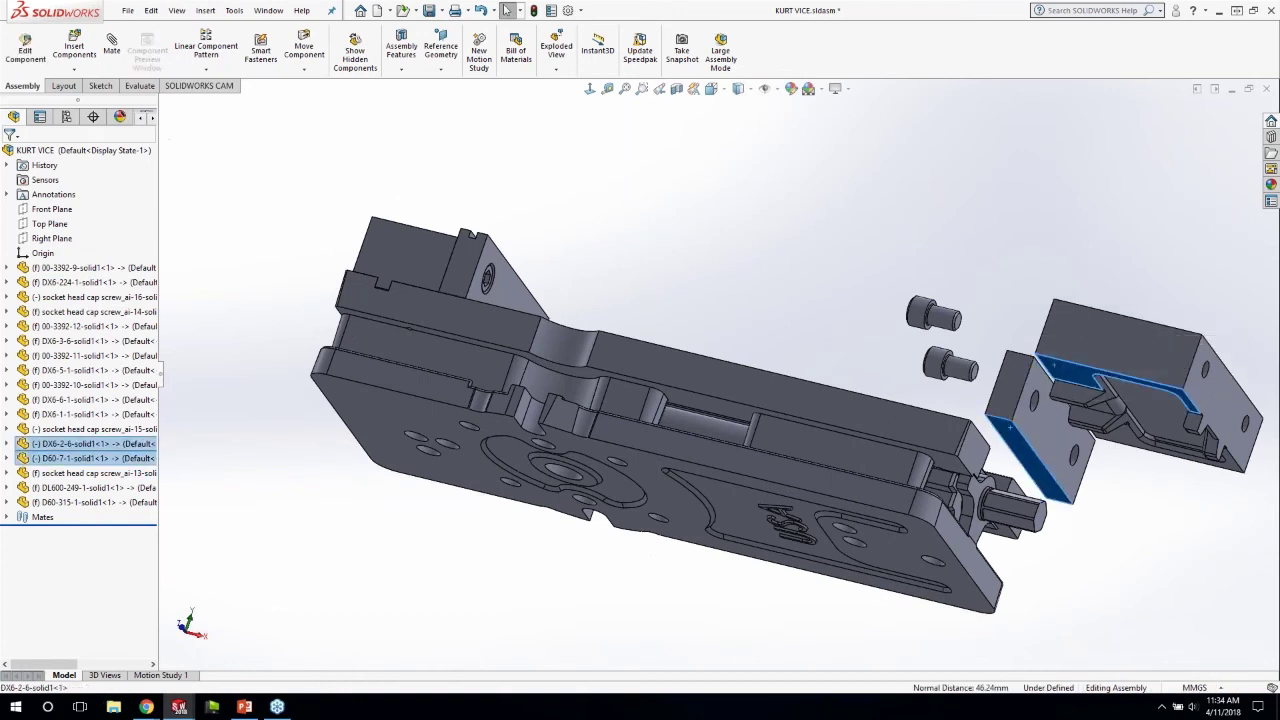
{"action": "left_click", "coordinate": [1092, 353]}
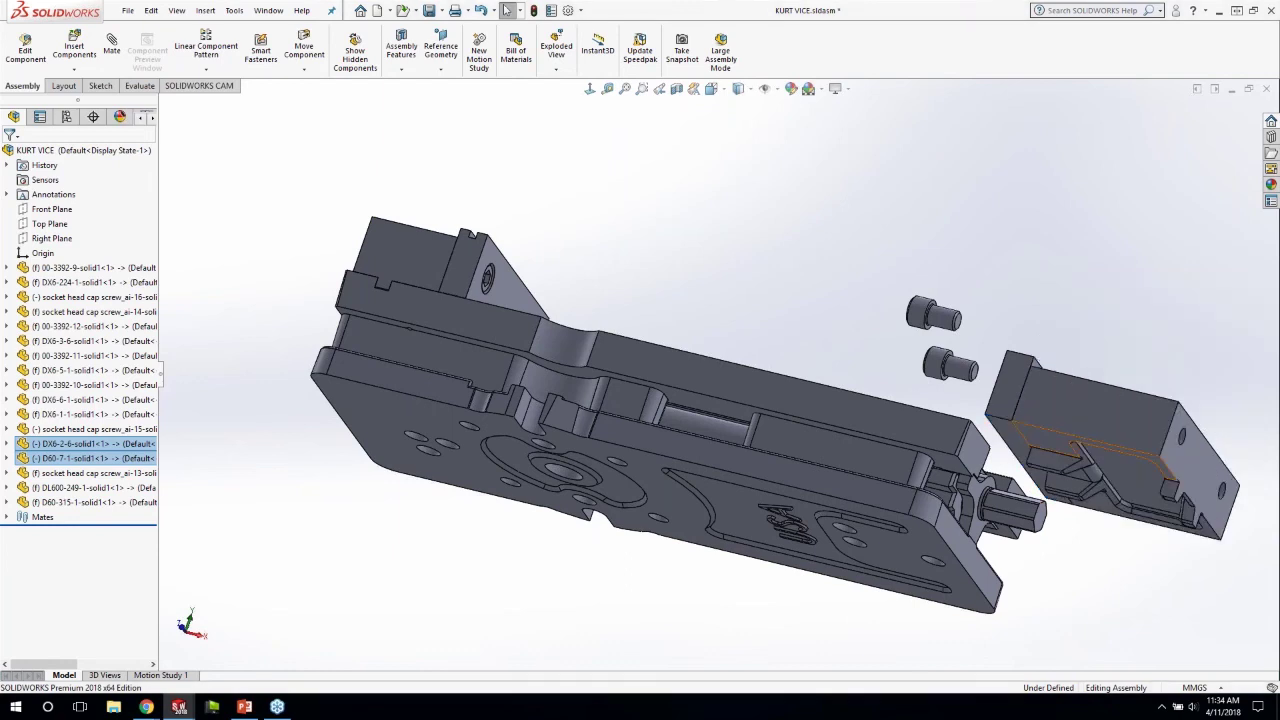
Step: Make the jaw block's underside coincident with the top face of the vise bed DX6-1-1
{"action": "left_click", "coordinate": [1053, 443]}
{"action": "middle_click_drag", "start_coordinate": [1053, 443], "coordinate": [940, 555]}
{"action": "left_click", "coordinate": [769, 543], "text": "ctrl"}
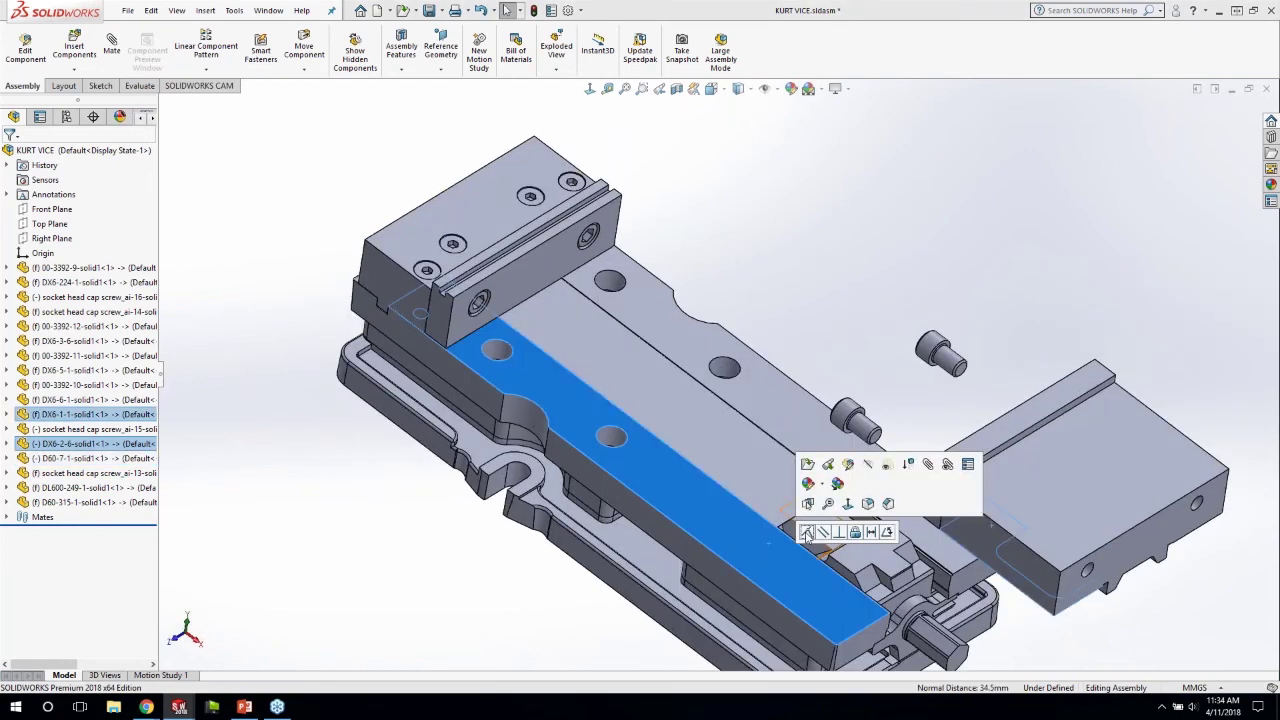
{"action": "left_click", "coordinate": [806, 531]}
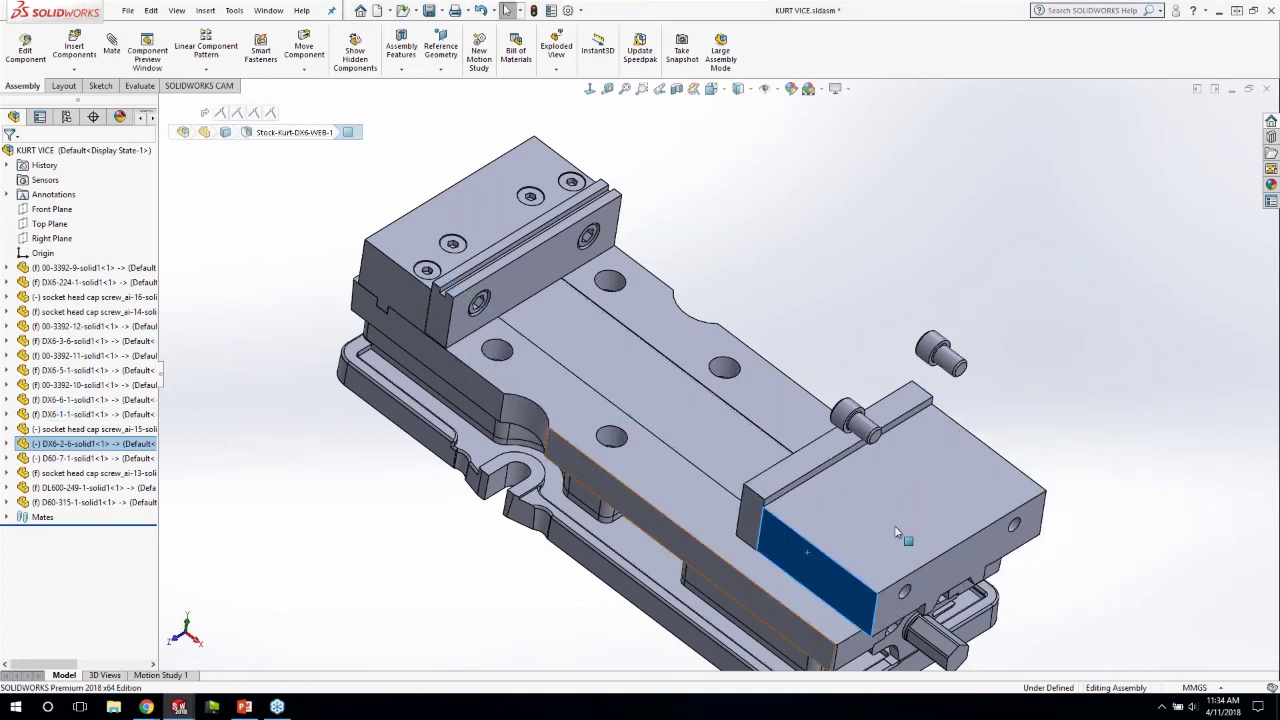
Step: Center the jaw block across the vise bed DX6-1-1 with a width mate between their side faces
{"action": "middle_click_drag", "start_coordinate": [897, 533], "coordinate": [981, 538]}
{"action": "left_click", "coordinate": [981, 538], "text": "ctrl"}
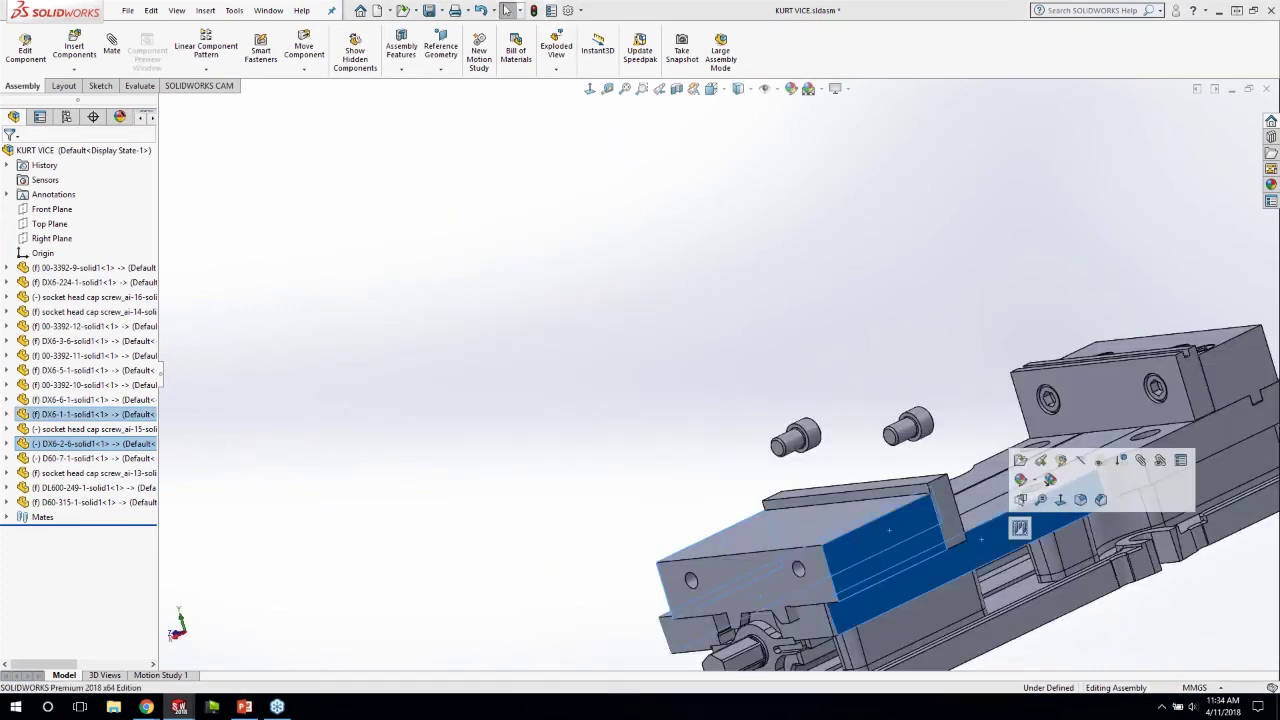
{"action": "left_click", "coordinate": [1020, 527]}
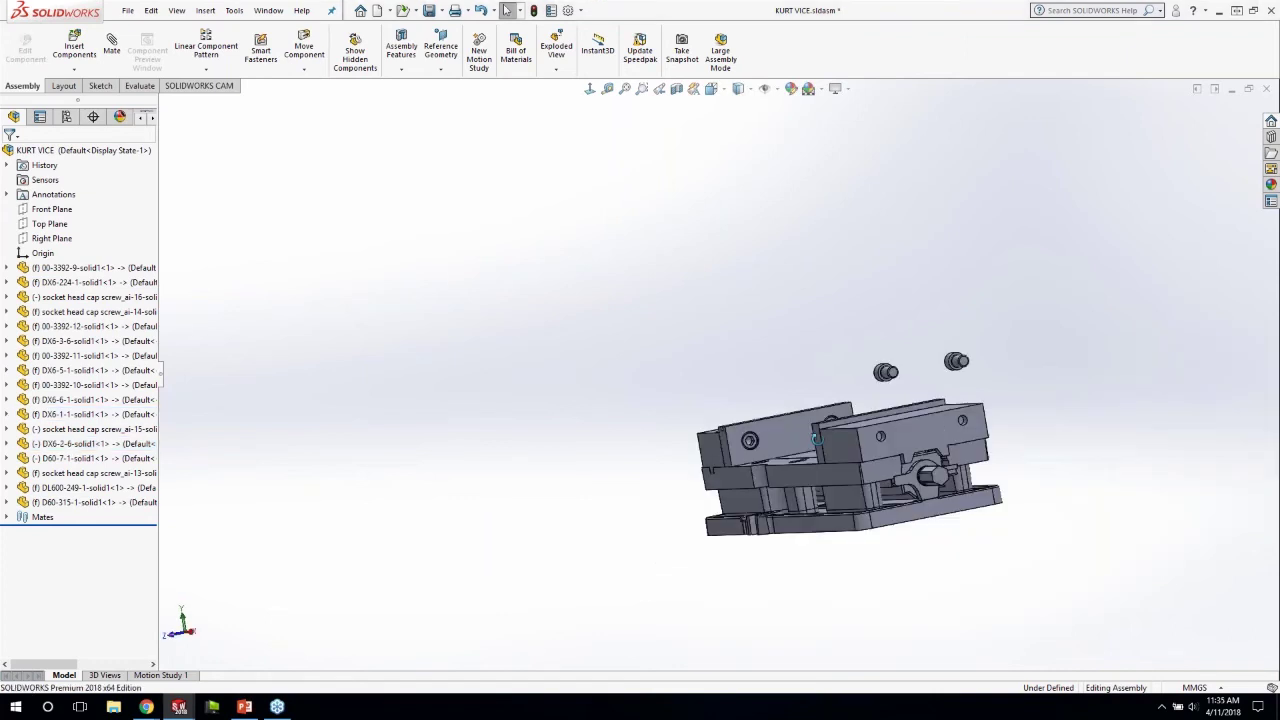
Step: Slide the movable jaw along the bed toward the fixed jaw to test its travel
{"action": "middle_click_drag", "start_coordinate": [816, 439], "coordinate": [880, 430]}
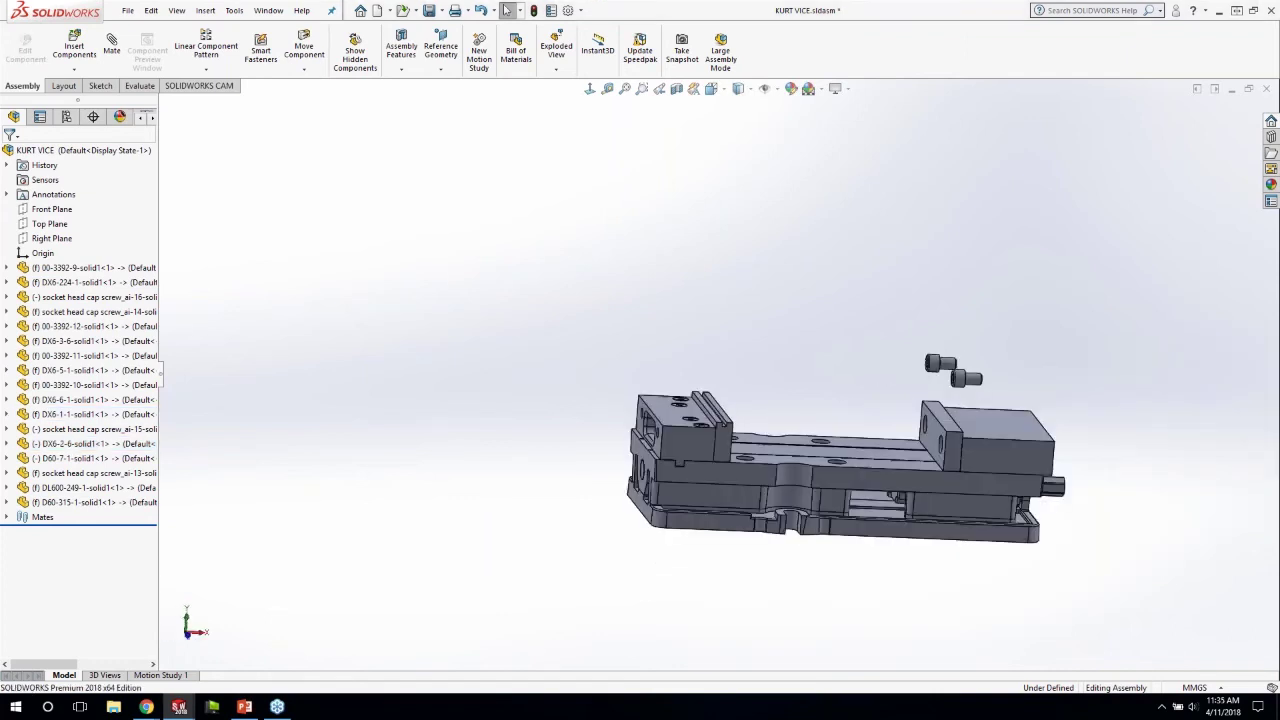
{"action": "scroll", "coordinate": [798, 478], "scroll_direction": "down", "scroll_amount": 3}
{"action": "left_click_drag", "start_coordinate": [1100, 440], "coordinate": [1008, 447]}
{"action": "middle_click_drag", "start_coordinate": [700, 305], "coordinate": [520, 340]}
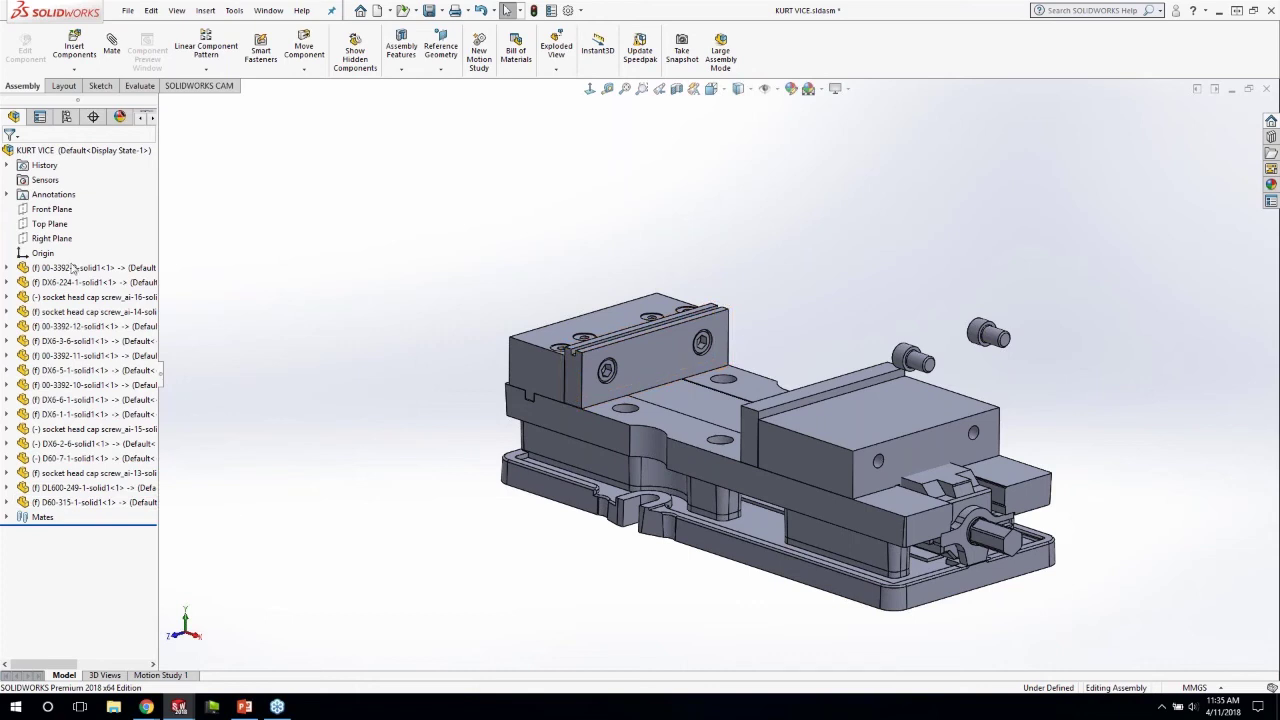
Step: Make all components of the KURT VICE assembly virtual, breaking their links to the external files
{"action": "left_click", "coordinate": [86, 503], "text": "shift"}
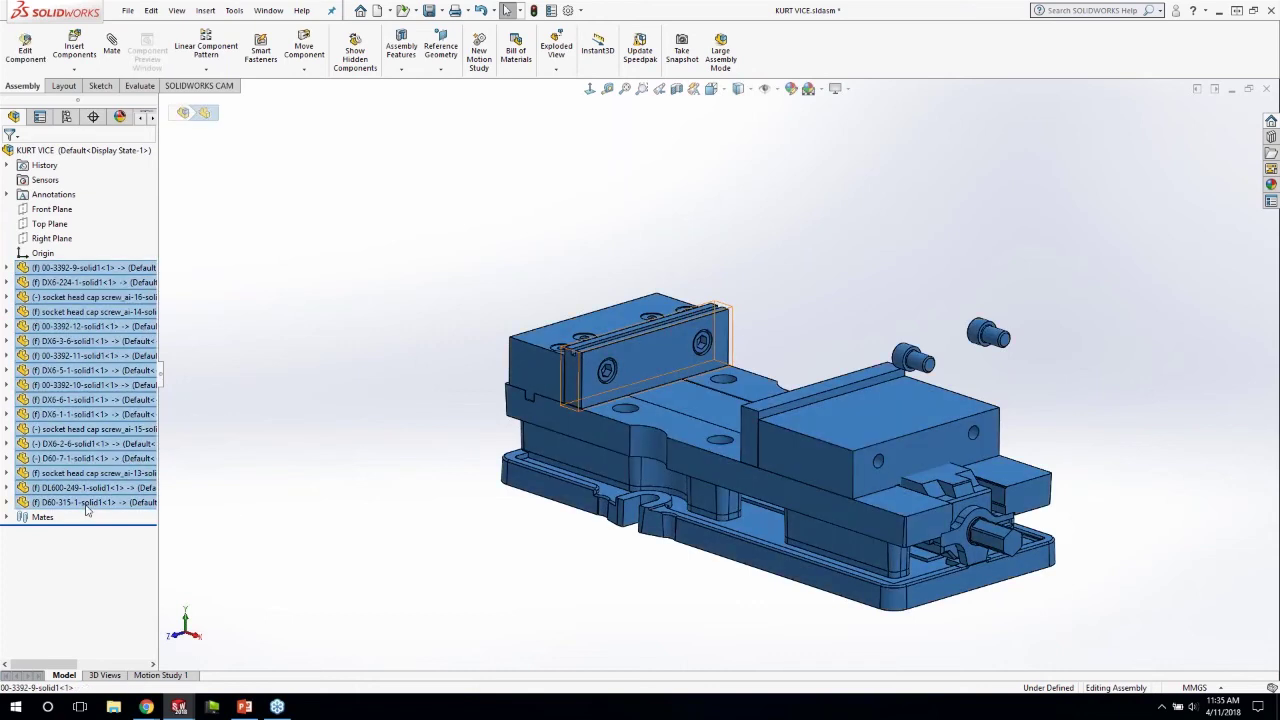
{"action": "right_click", "coordinate": [221, 275]}
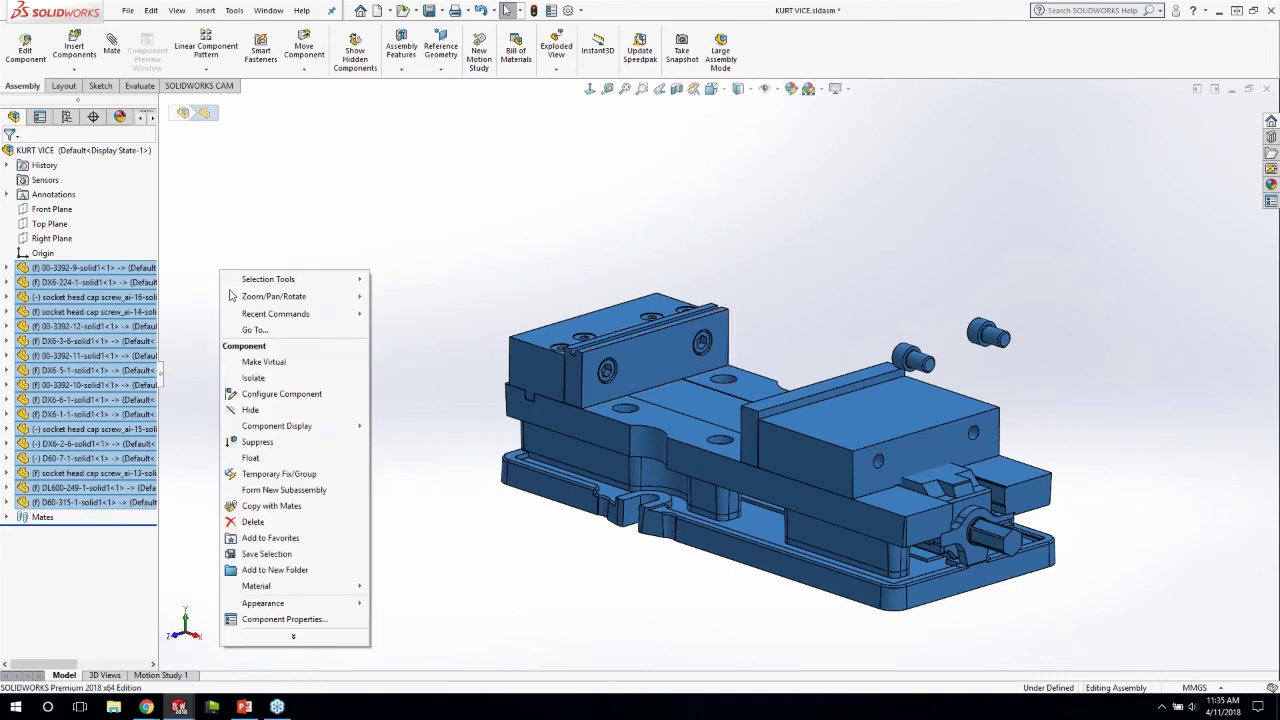
{"action": "left_click", "coordinate": [263, 363]}
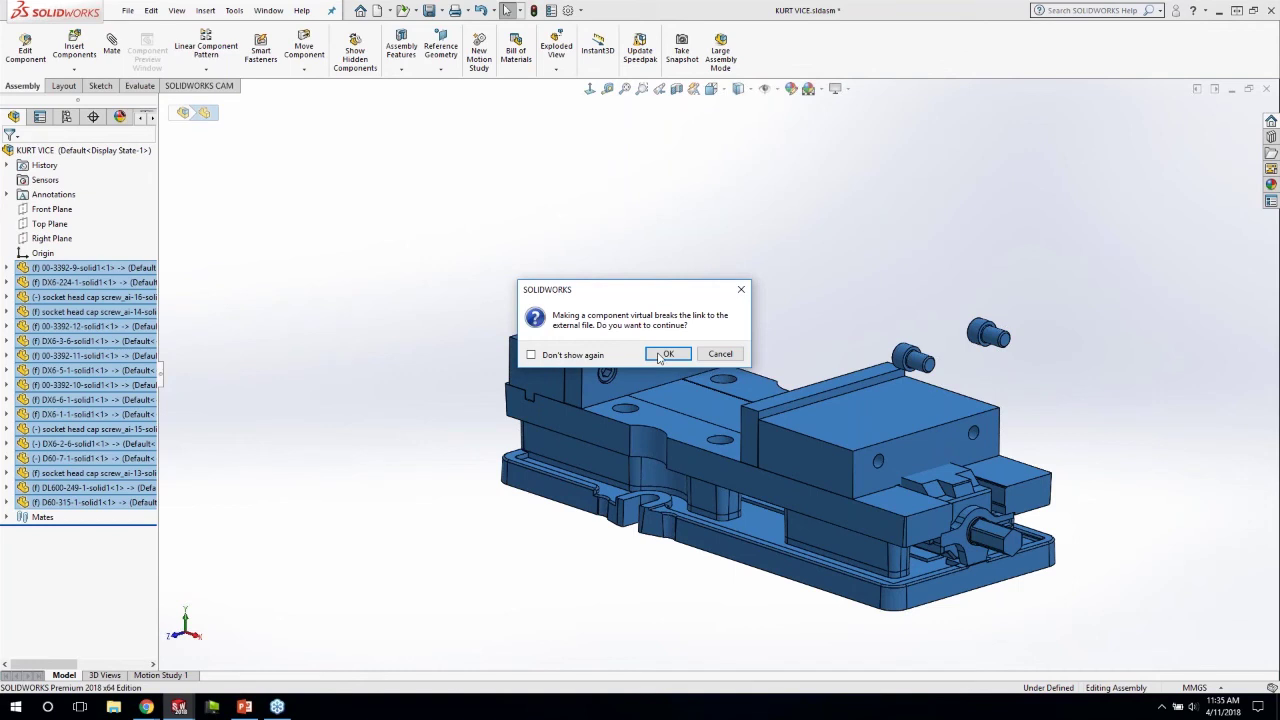
{"action": "left_click", "coordinate": [660, 358]}
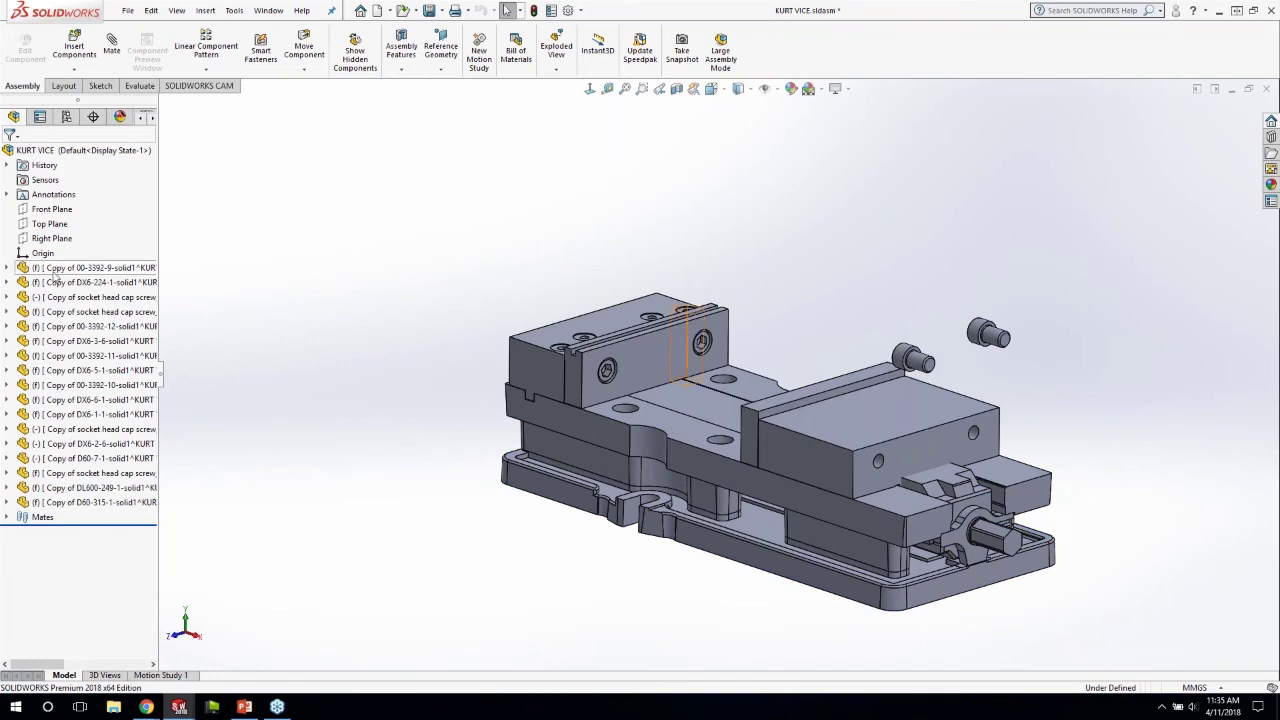
{"action": "left_click", "coordinate": [50, 277]}
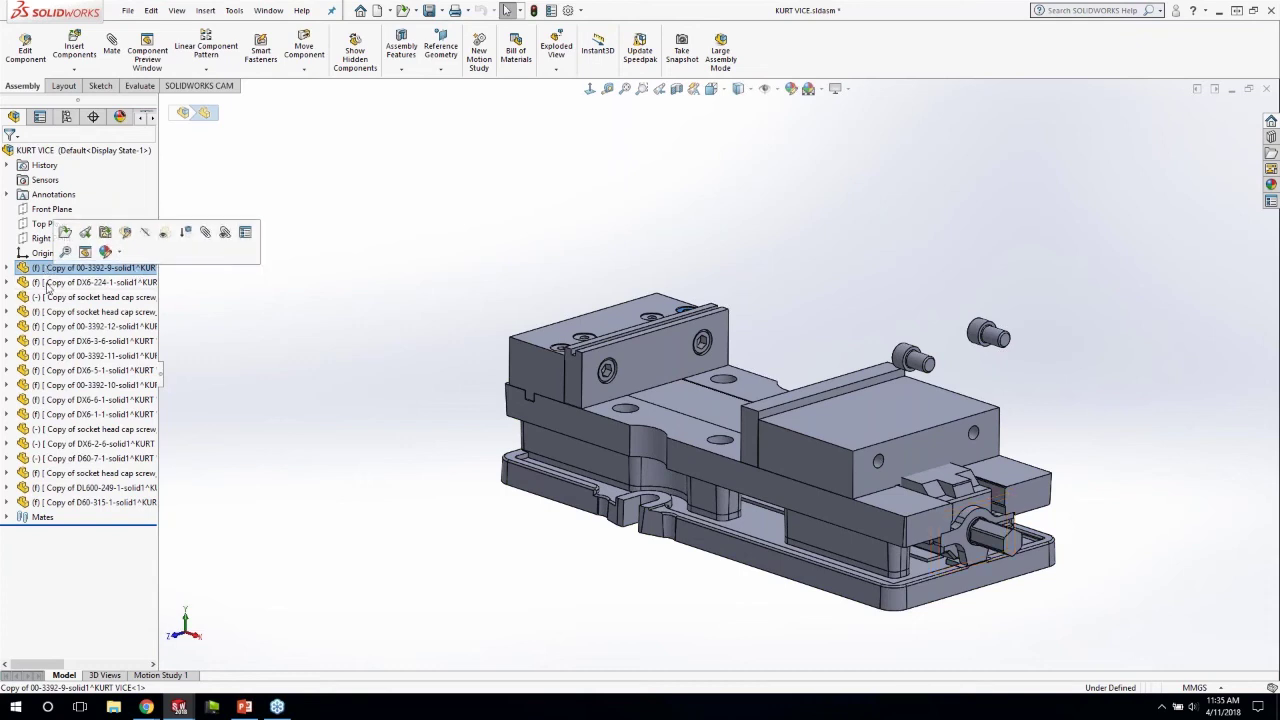
{"action": "left_click", "coordinate": [672, 162]}
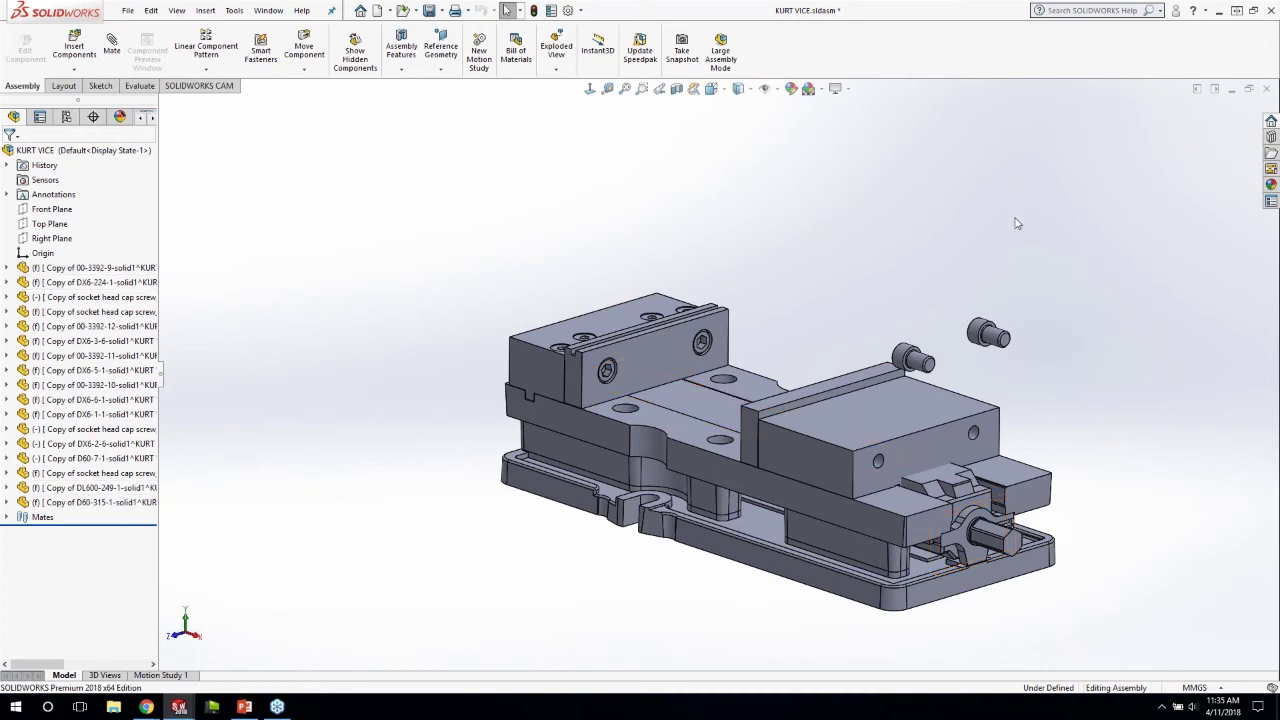
Step: Slide the movable jaw a short distance away from the fixed jaw
{"action": "left_click", "coordinate": [924, 442]}
{"action": "left_click_drag", "start_coordinate": [1036, 492], "coordinate": [1052, 498]}
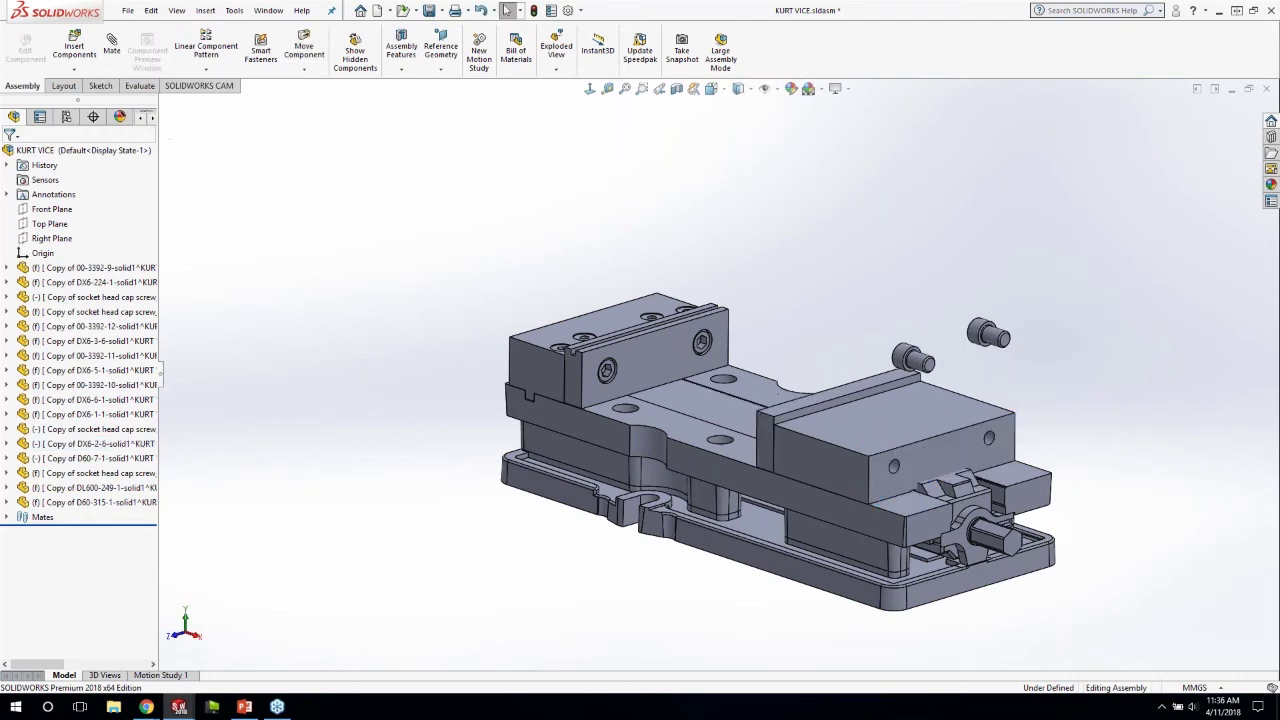
{"action": "middle_click_drag", "start_coordinate": [952, 456], "coordinate": [980, 464]}
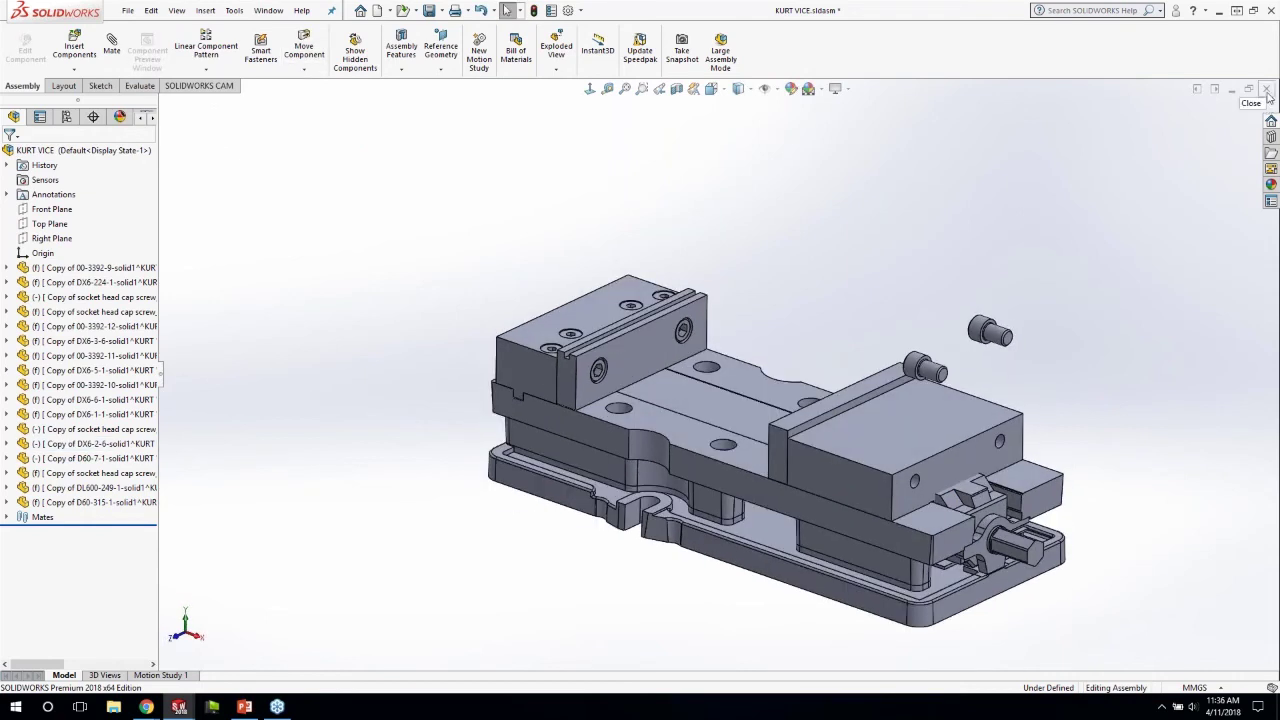
Step: Close the KURT VICE assembly without saving it, and close the Portal Plate part
{"action": "left_click", "coordinate": [1267, 89]}
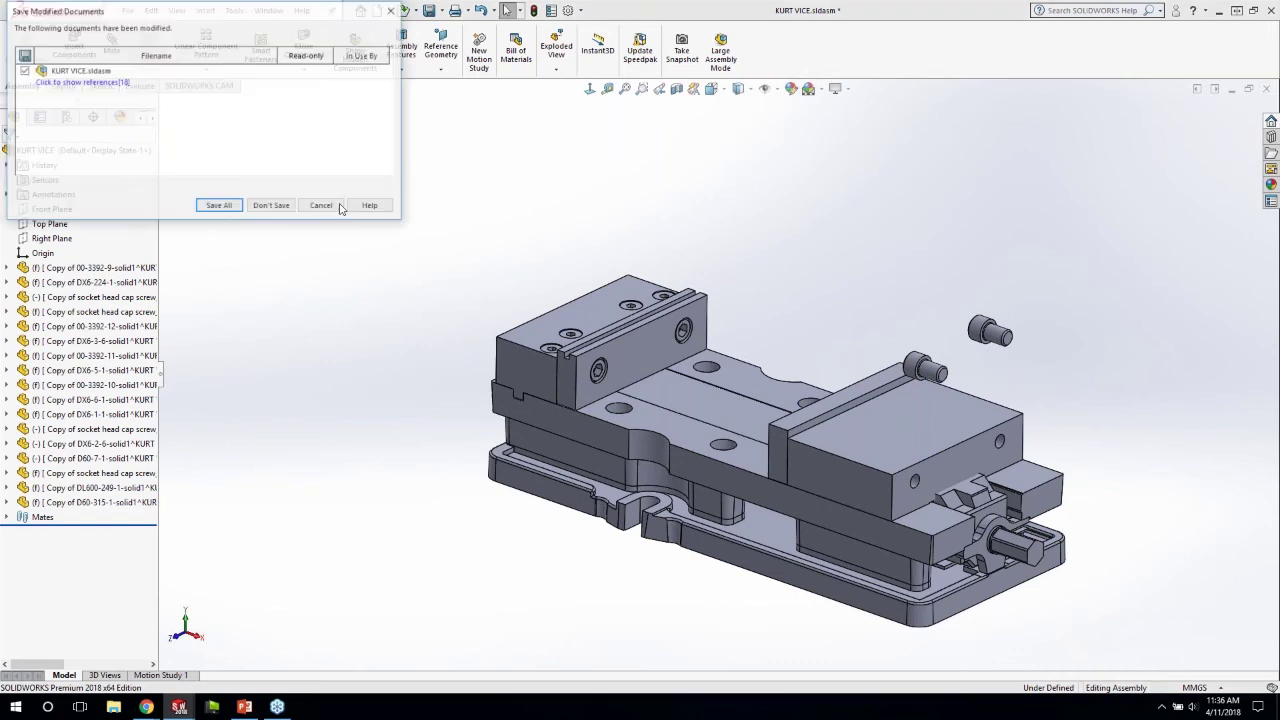
{"action": "left_click", "coordinate": [275, 207]}
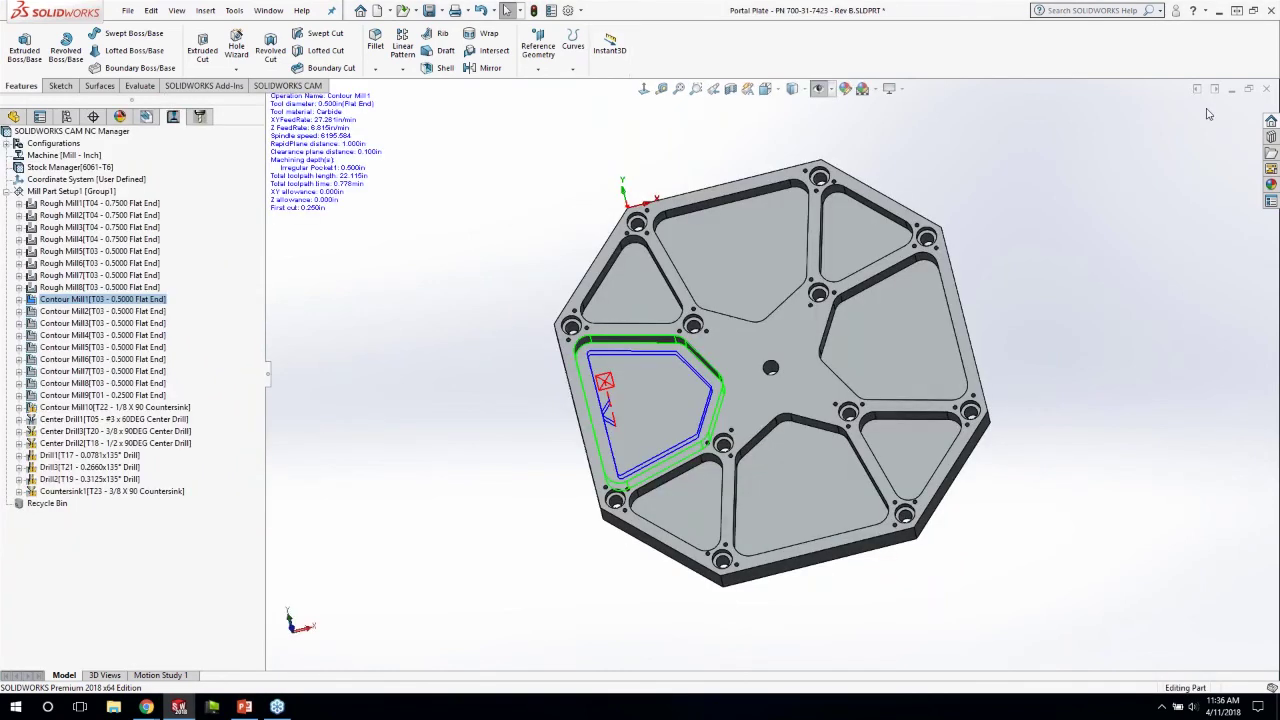
{"action": "left_click", "coordinate": [1268, 90]}
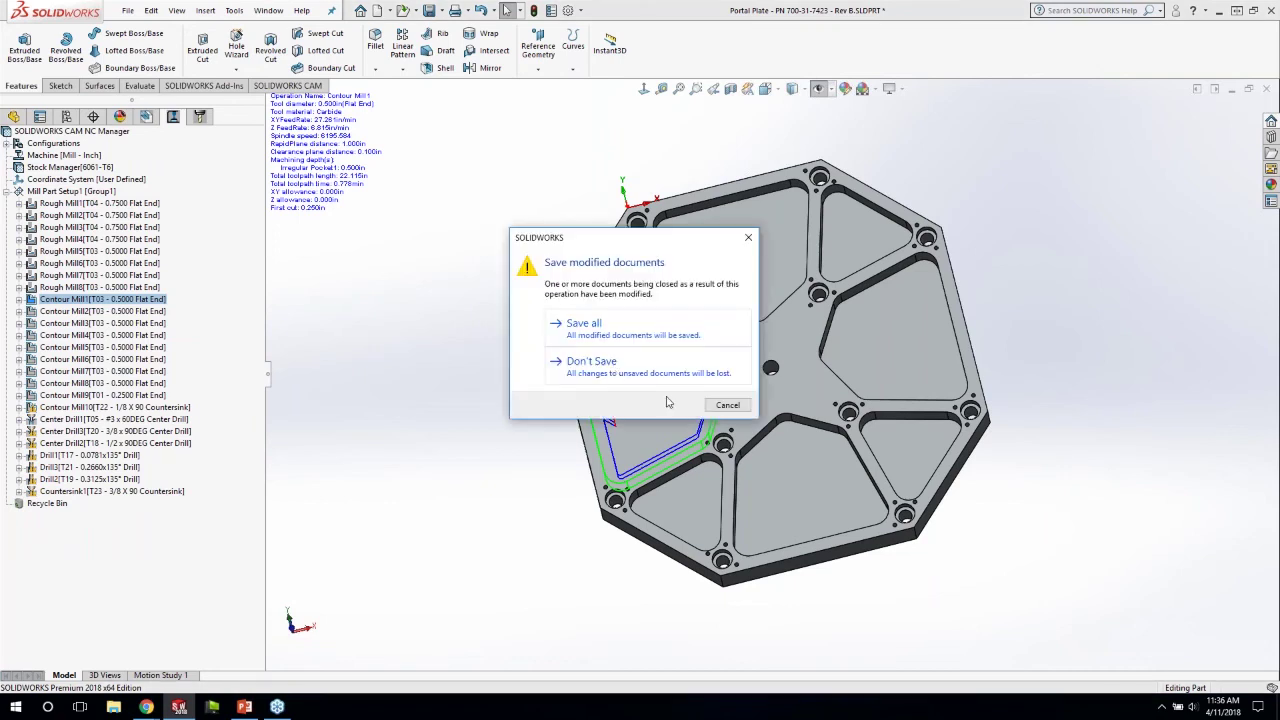
{"action": "left_click", "coordinate": [724, 406]}
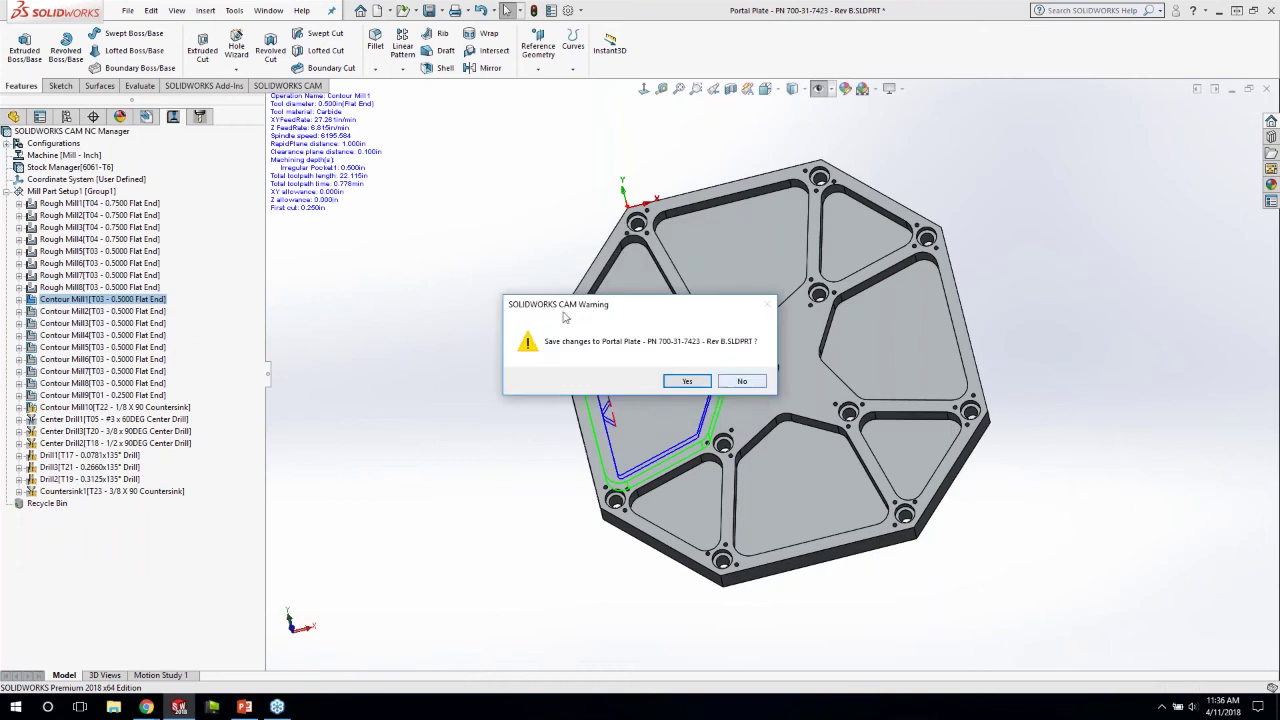
{"action": "key", "text": "Return"}
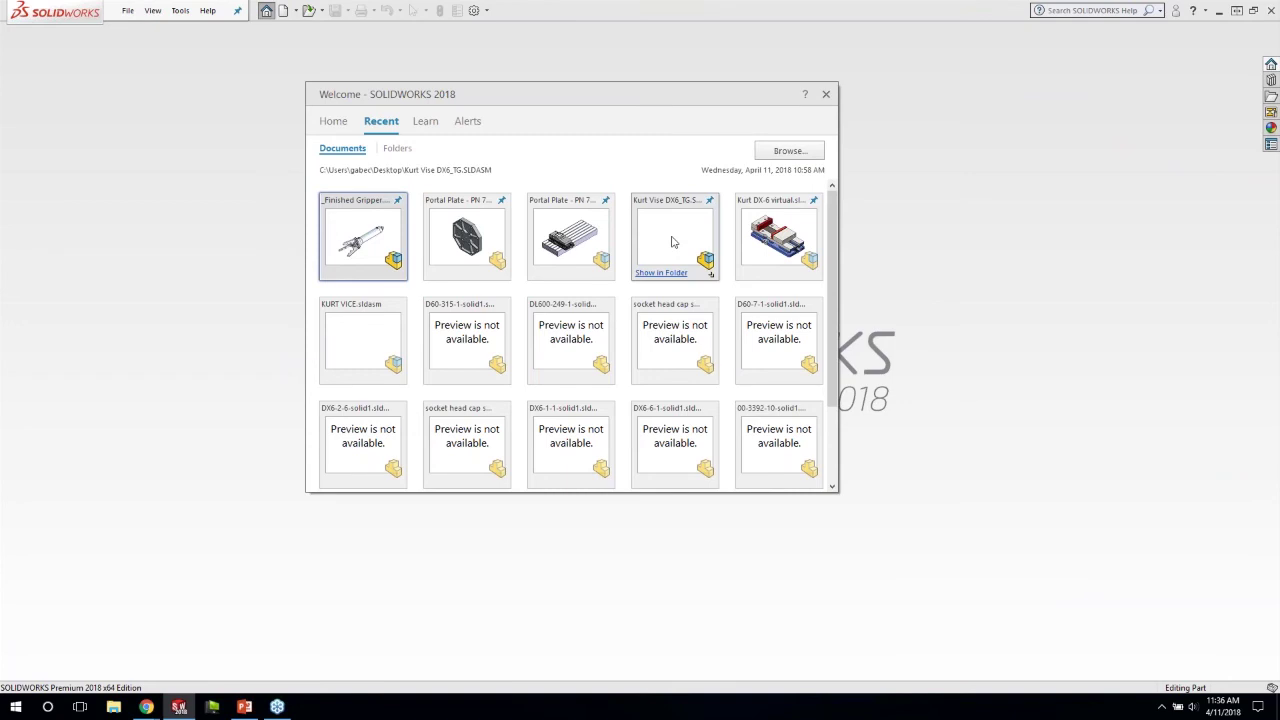
Step: Open the recent Kurt Vise DX6_TG assembly and display its SOLIDWORKS CAM feature tree
{"action": "left_click", "coordinate": [673, 242]}
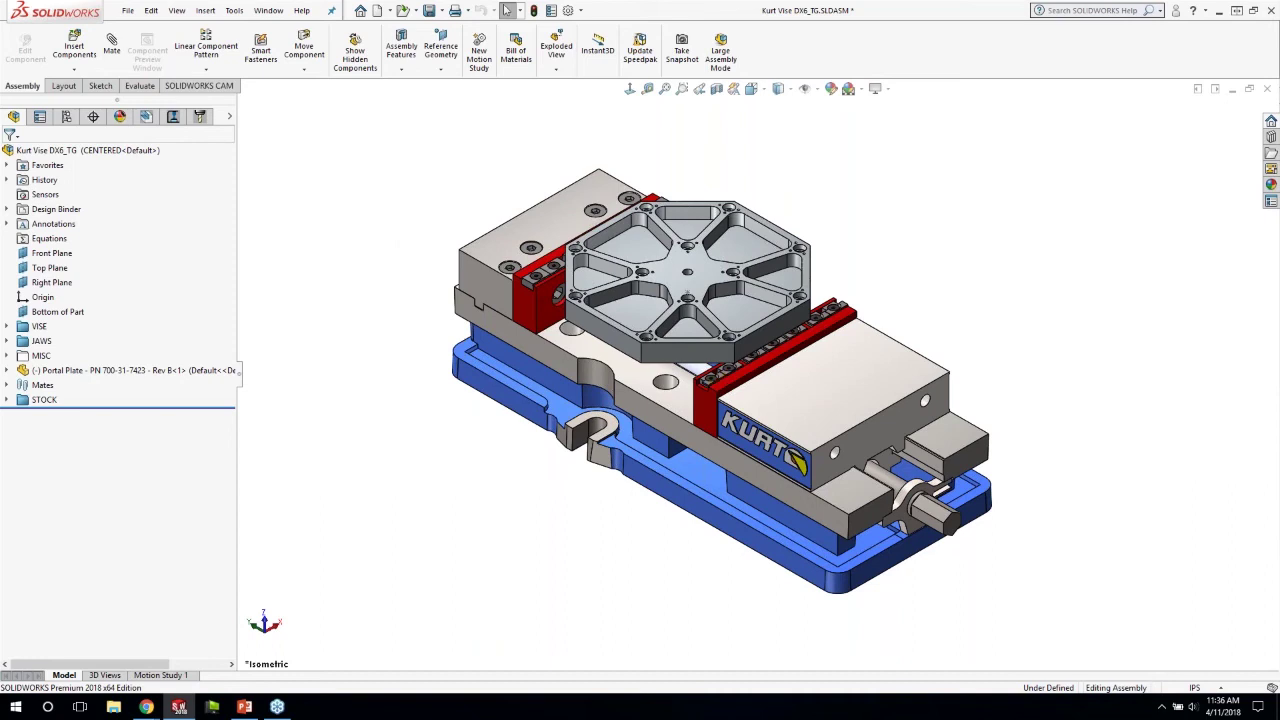
{"action": "left_click", "coordinate": [688, 285]}
{"action": "key", "text": "Escape"}
{"action": "left_click", "coordinate": [194, 86]}
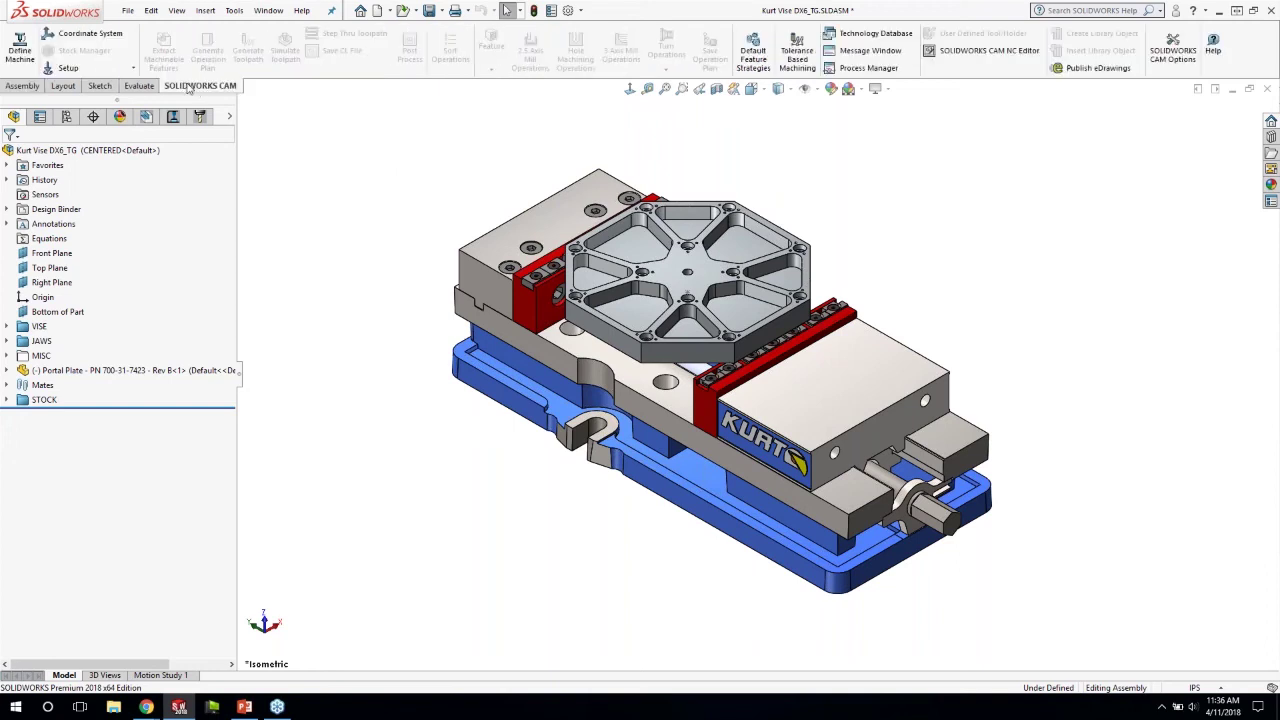
{"action": "left_click", "coordinate": [146, 116]}
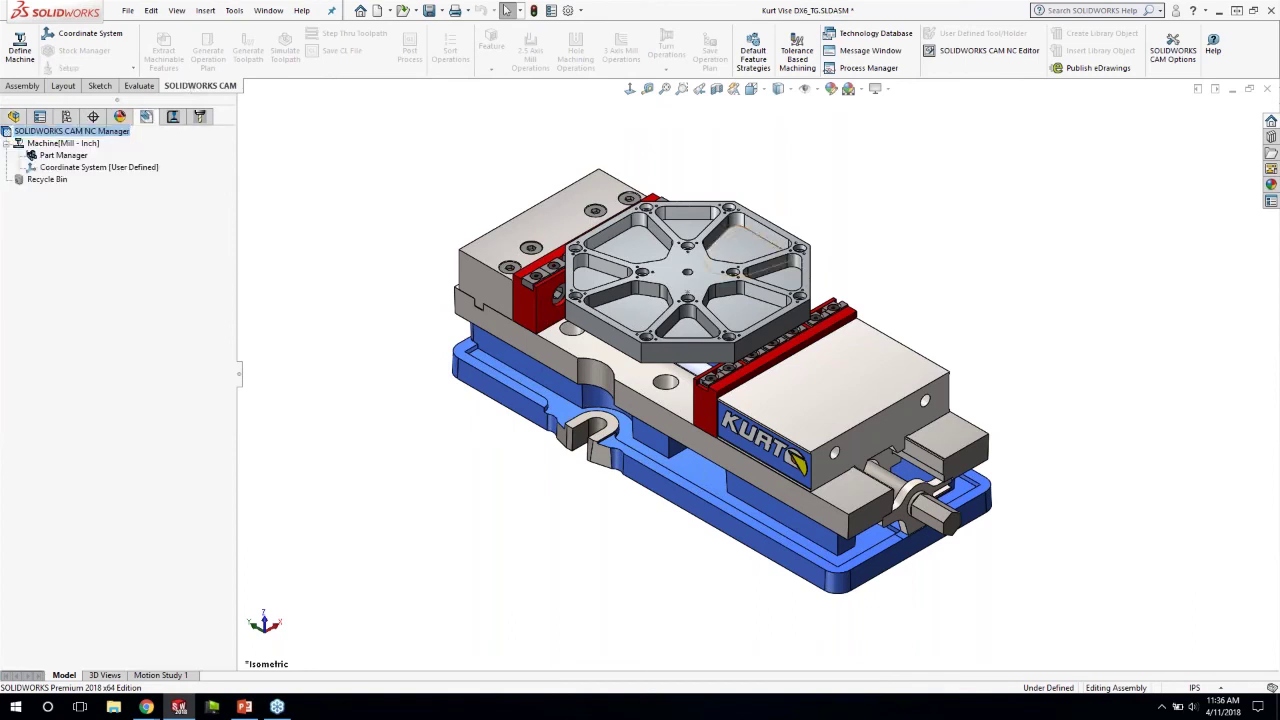
{"action": "left_click", "coordinate": [697, 264]}
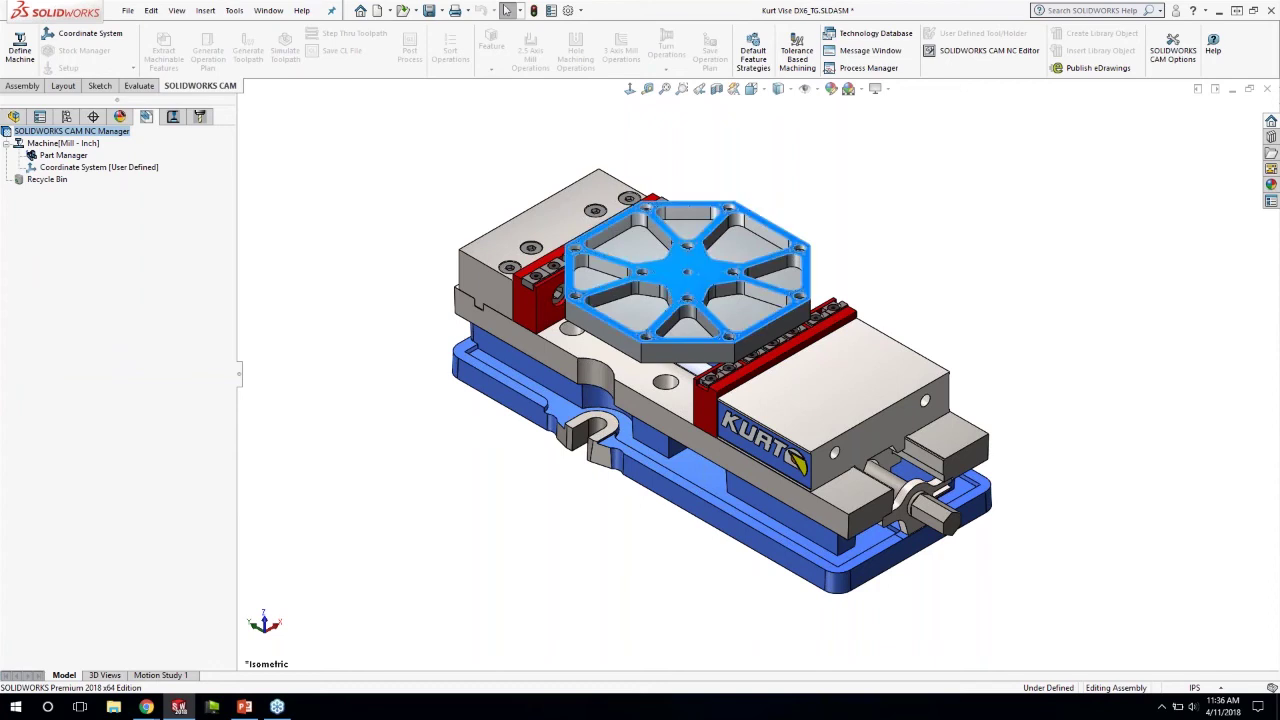
{"action": "left_click", "coordinate": [435, 196]}
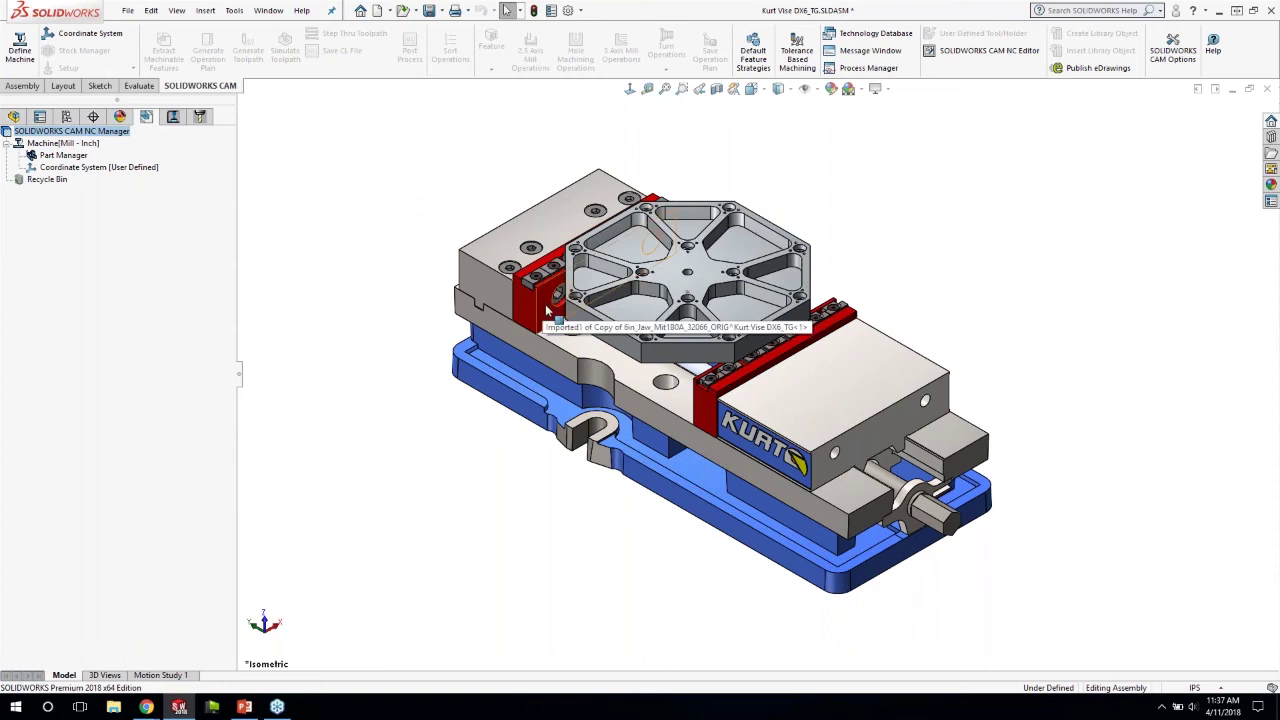
{"action": "left_click", "coordinate": [689, 266]}
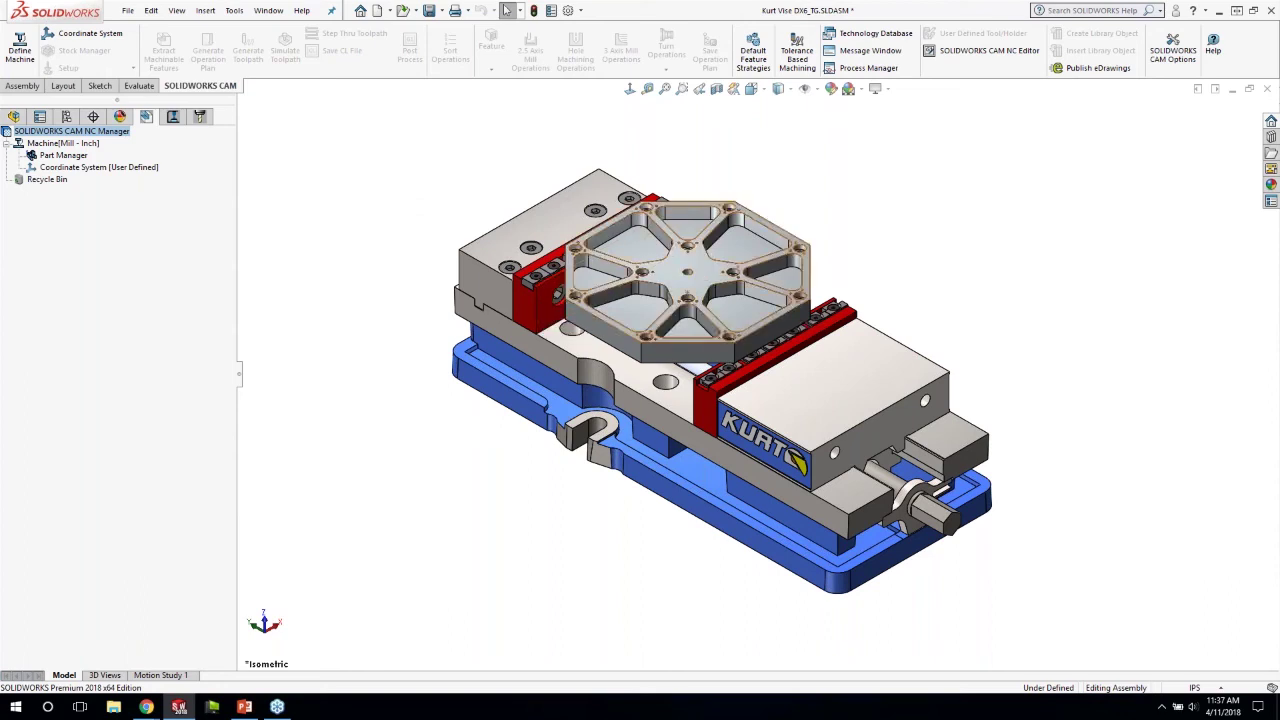
{"action": "left_click", "coordinate": [688, 285]}
{"action": "left_click", "coordinate": [785, 381]}
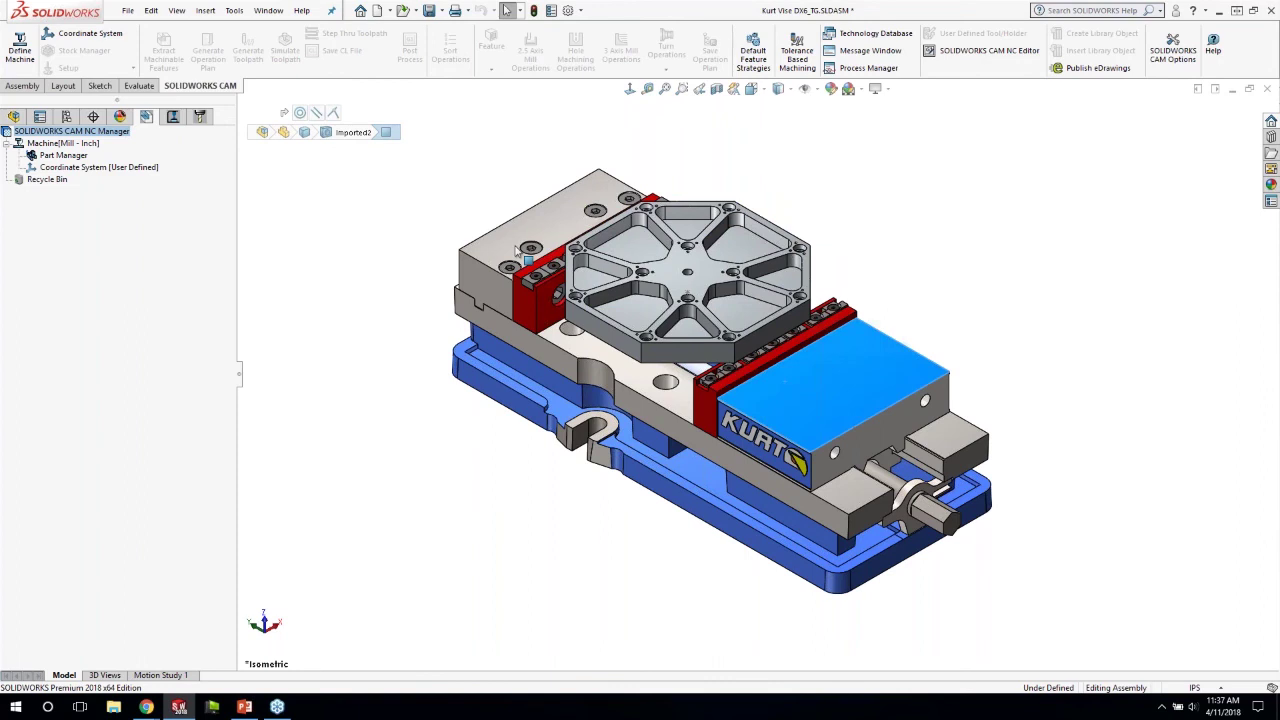
{"action": "left_click", "coordinate": [395, 288]}
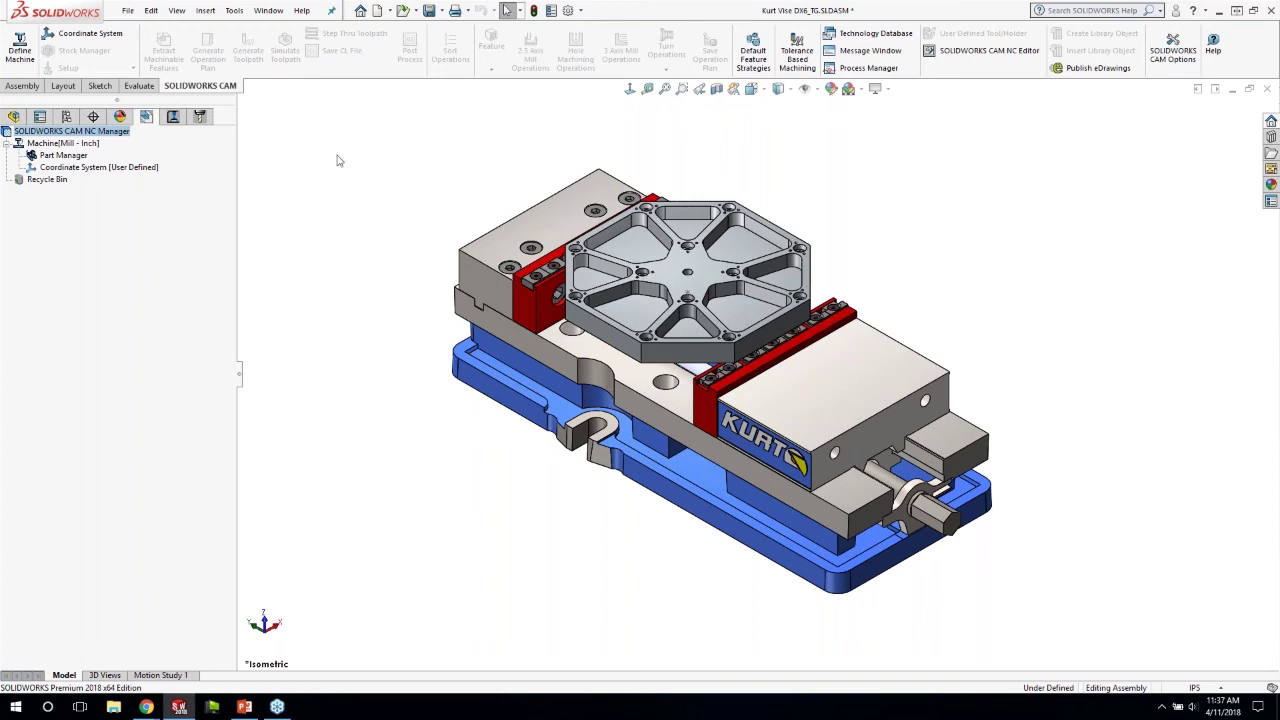
Step: Review the Mill - Inch machine definition, examining its tool crib and post processor settings
{"action": "left_click", "coordinate": [35, 157]}
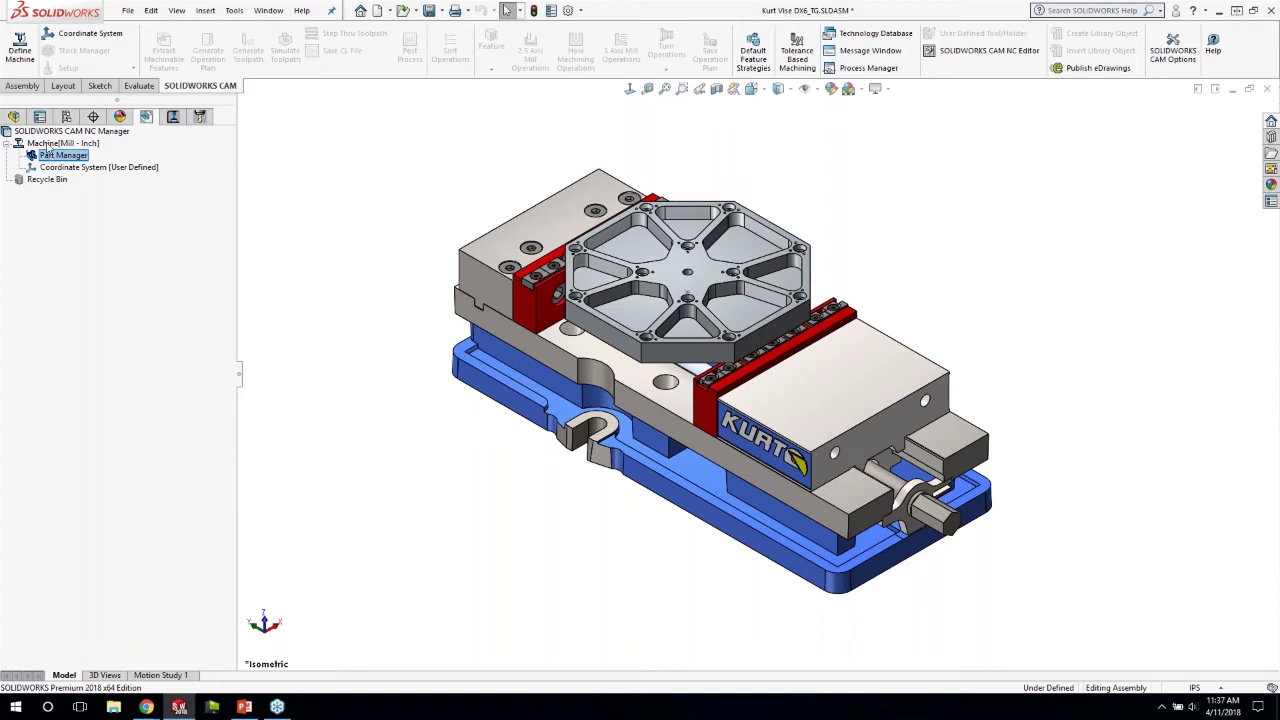
{"action": "double_click", "coordinate": [47, 146]}
{"action": "left_click", "coordinate": [536, 161]}
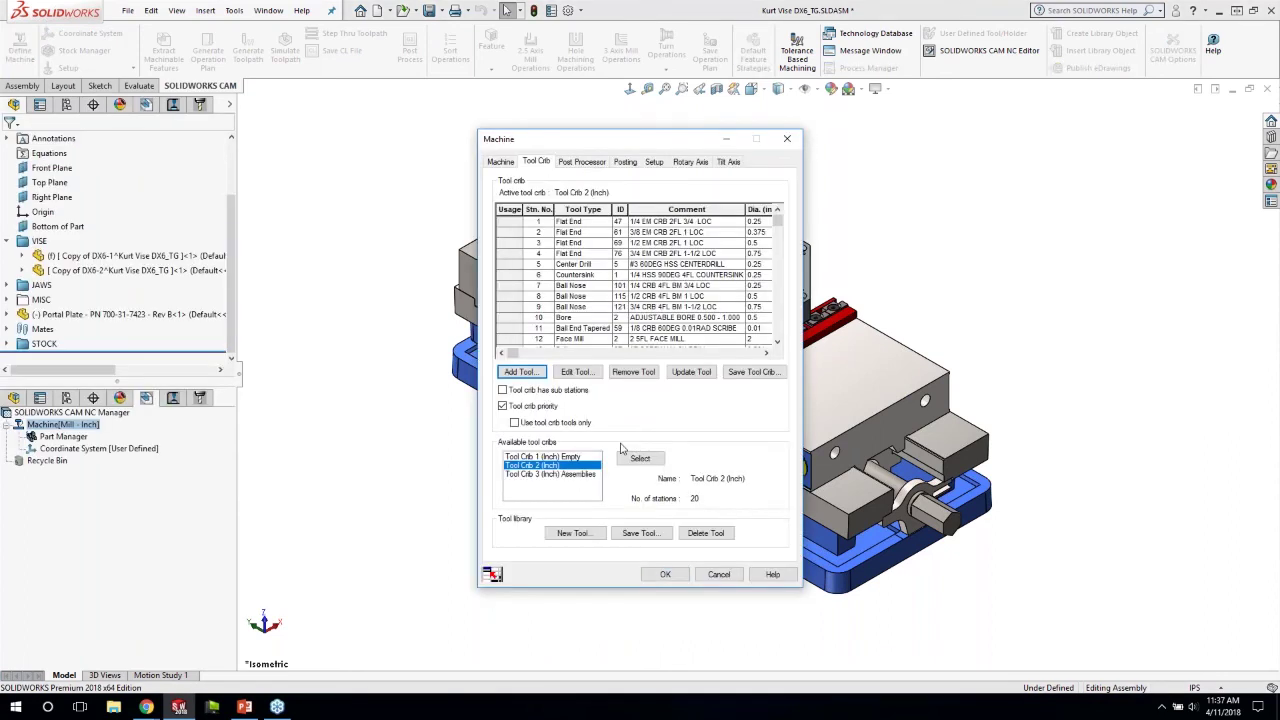
{"action": "left_click", "coordinate": [578, 162]}
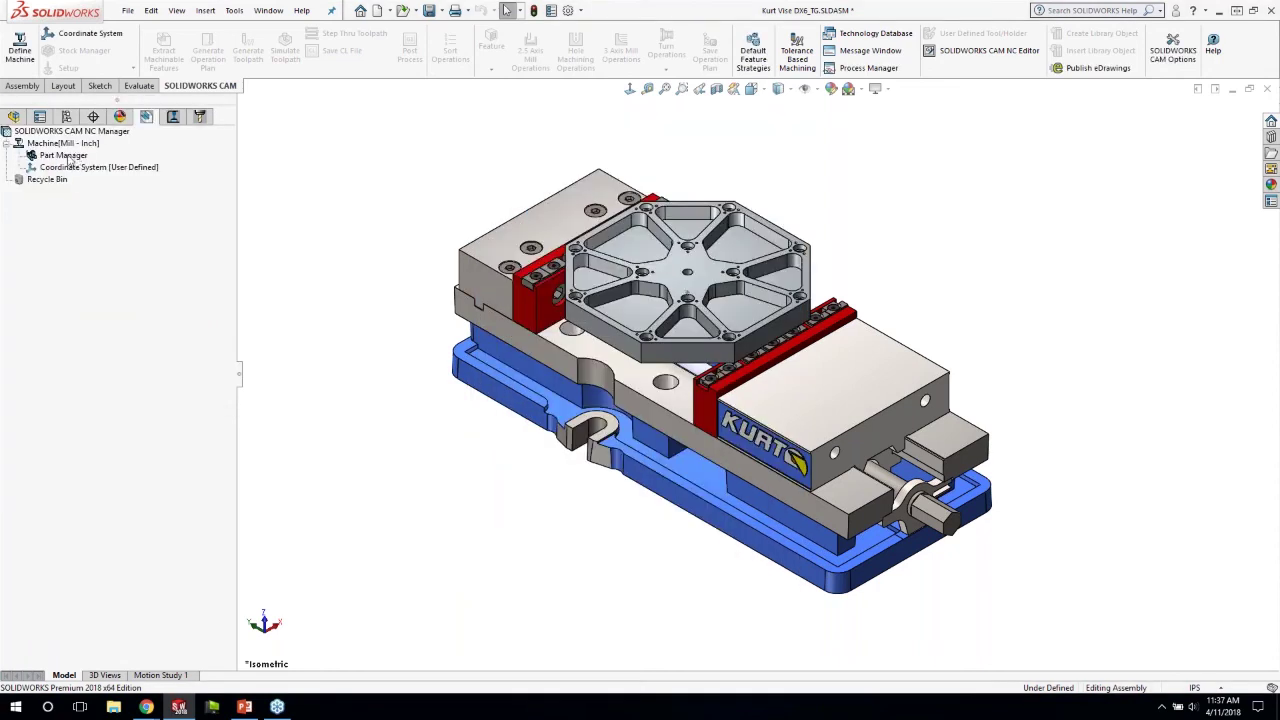
Step: Add the portal plate to the Part Manager as the part to machine in the vise assembly
{"action": "right_click", "coordinate": [68, 158]}
{"action": "left_click", "coordinate": [100, 162]}
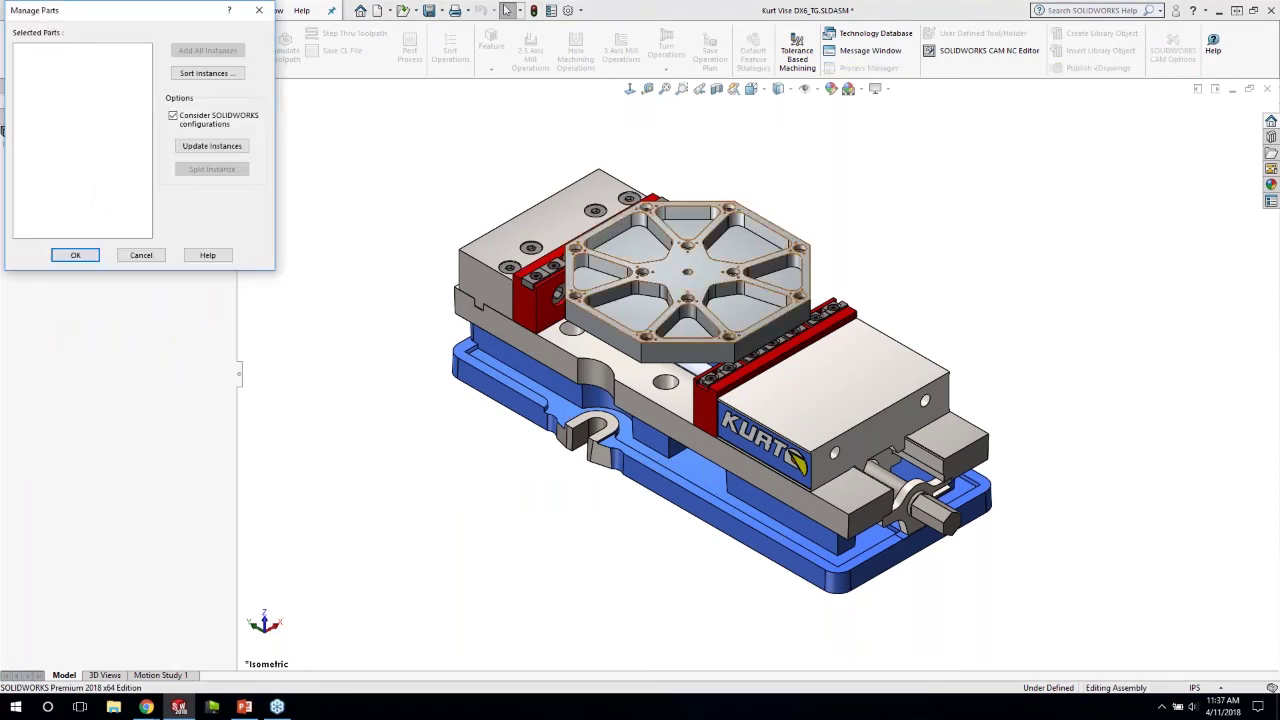
{"action": "left_click", "coordinate": [688, 250]}
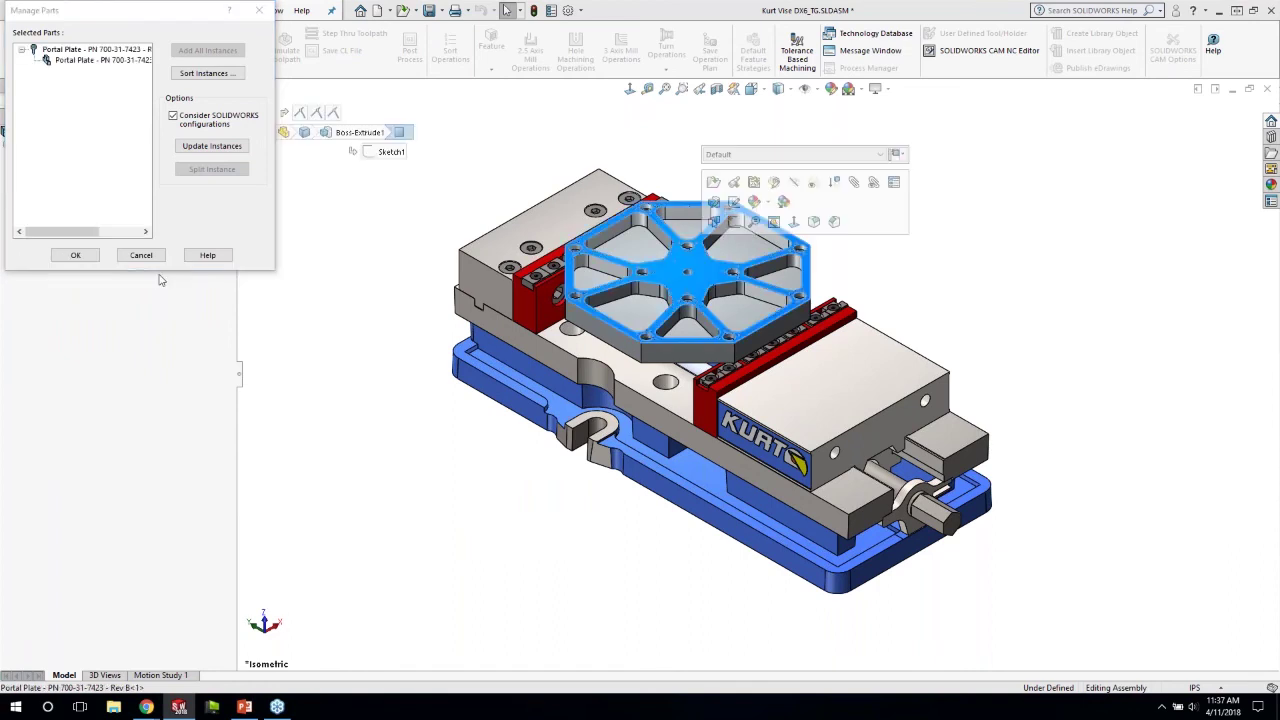
{"action": "left_click", "coordinate": [73, 256]}
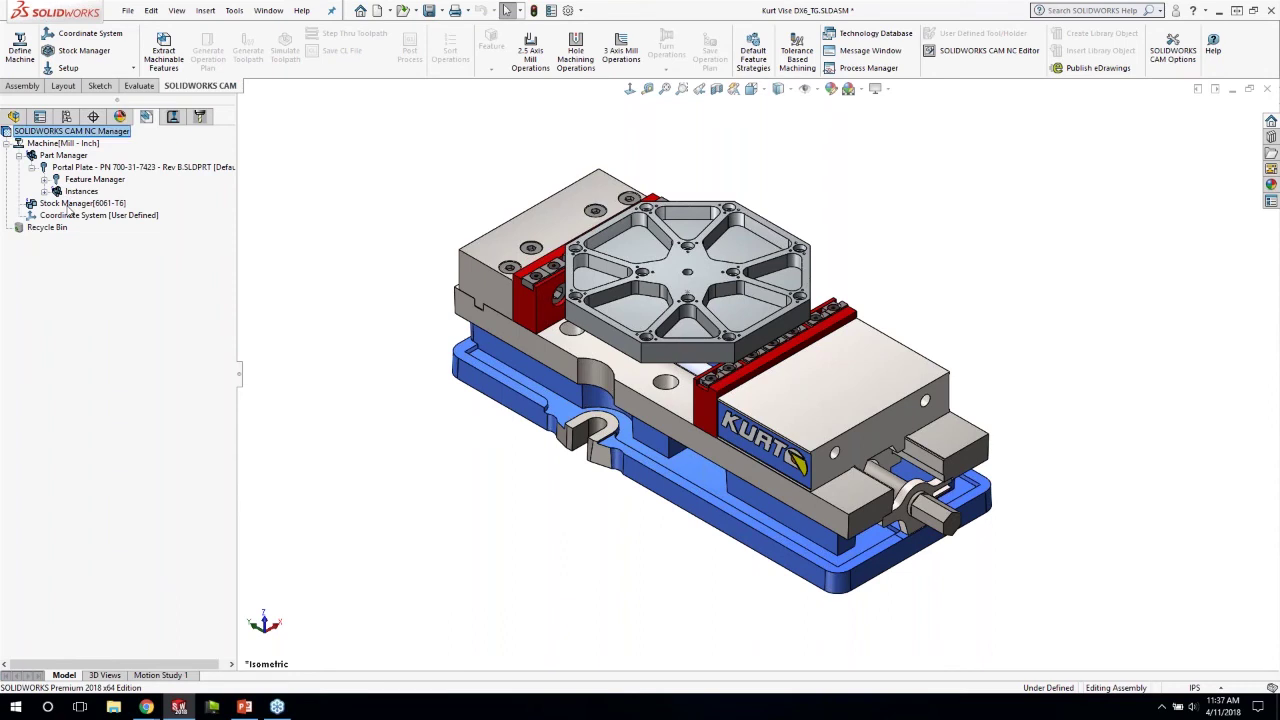
Step: Open the Stock Manager and review the portal plate's bounding box offsets, stock list and stock creation options
{"action": "left_click", "coordinate": [68, 205]}
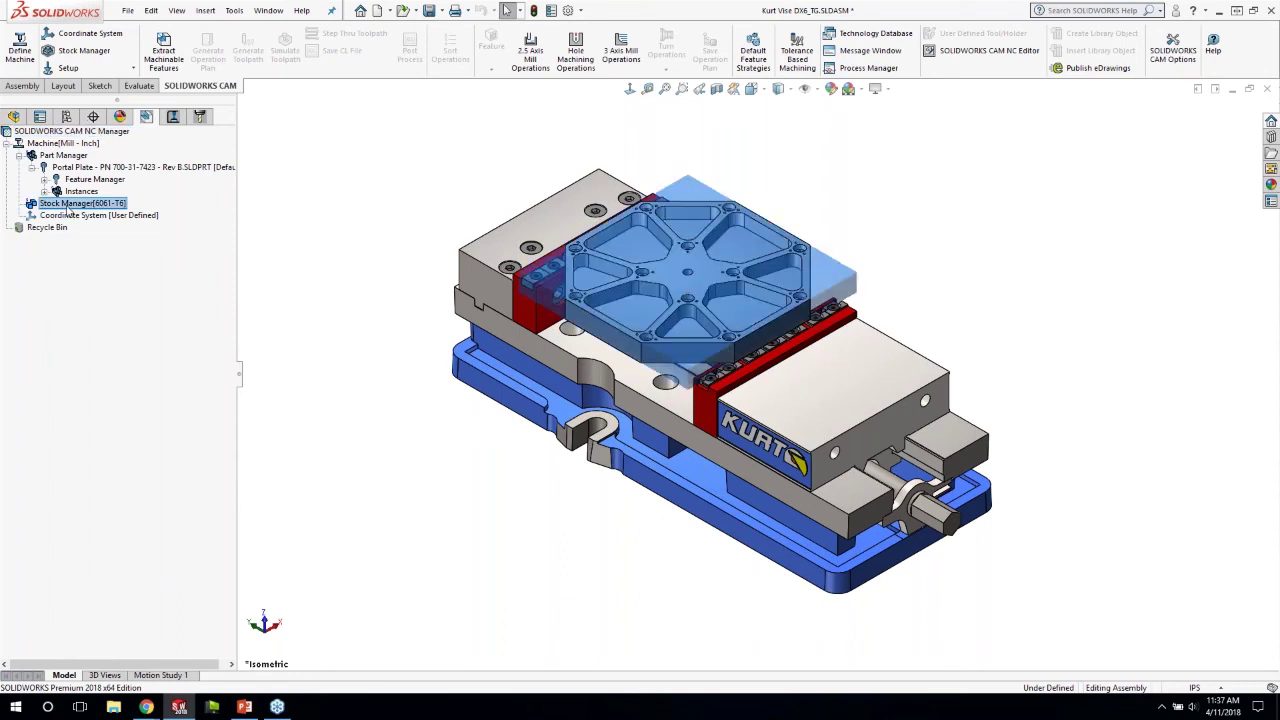
{"action": "double_click", "coordinate": [67, 205]}
{"action": "scroll", "coordinate": [166, 227], "scroll_direction": "down", "scroll_amount": 2}
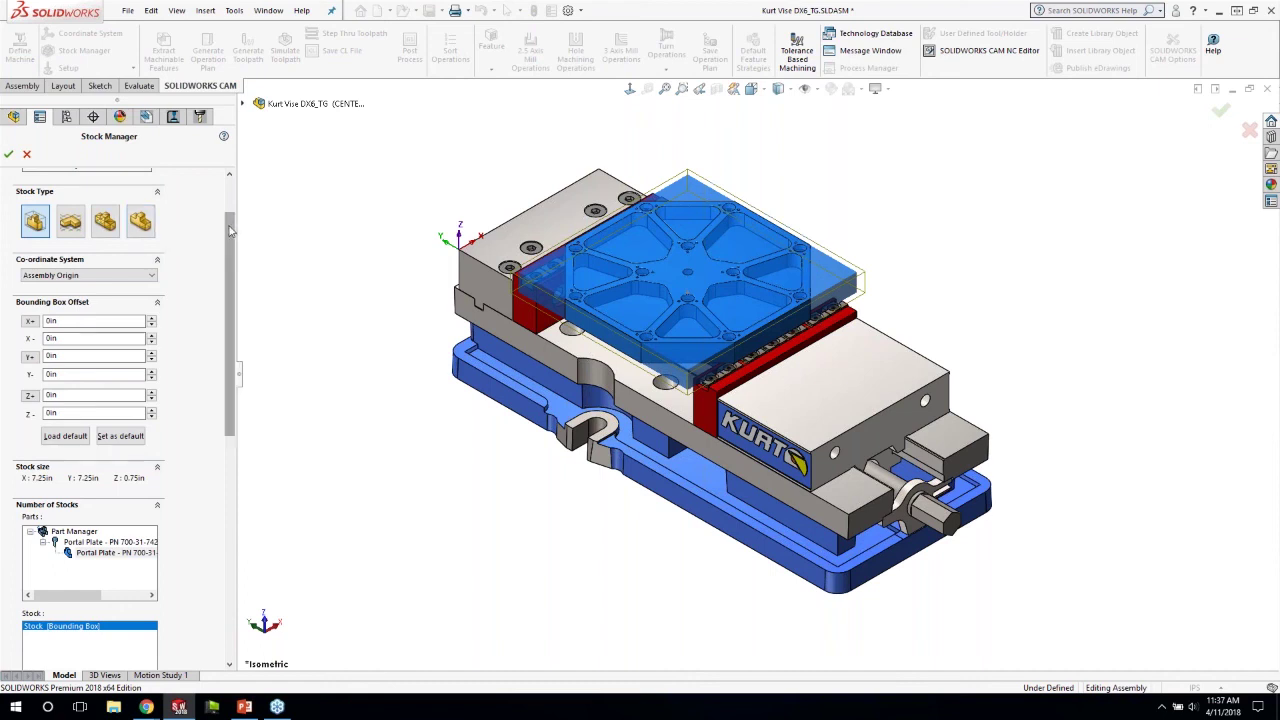
{"action": "scroll", "coordinate": [238, 270], "scroll_direction": "down", "scroll_amount": 2}
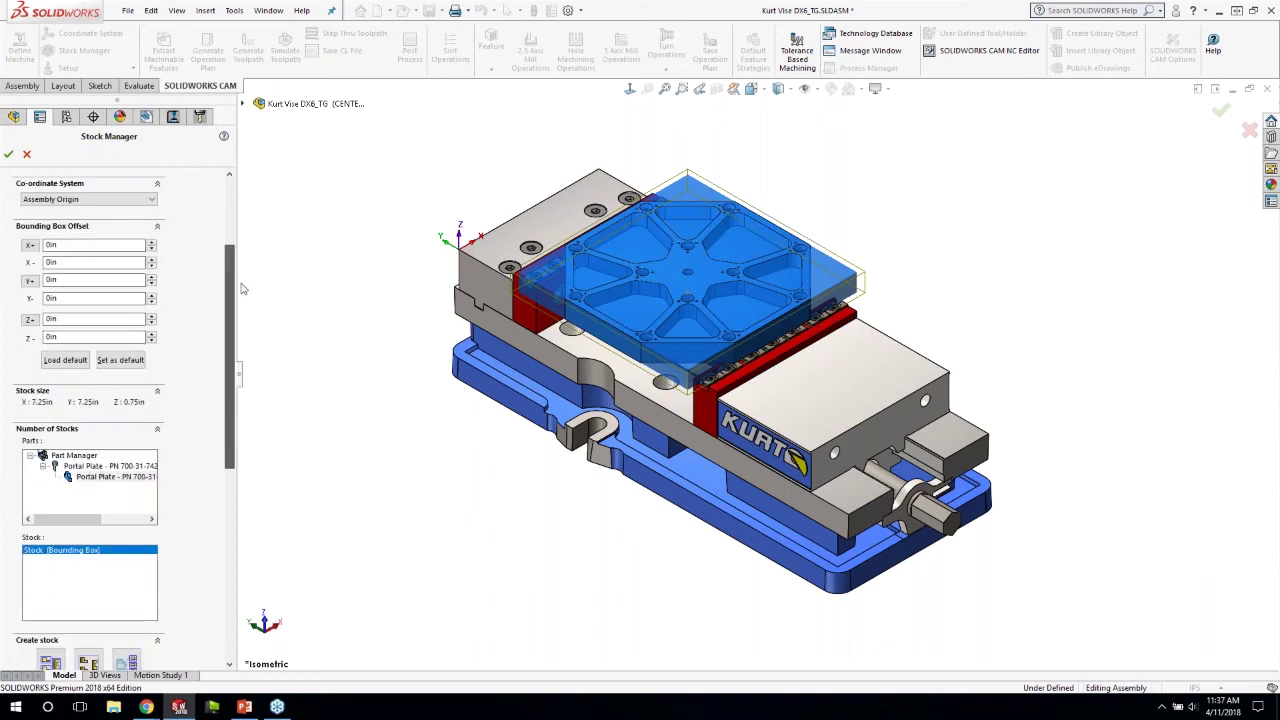
{"action": "scroll", "coordinate": [241, 289], "scroll_direction": "down", "scroll_amount": 3}
{"action": "scroll", "coordinate": [238, 300], "scroll_direction": "down", "scroll_amount": 3}
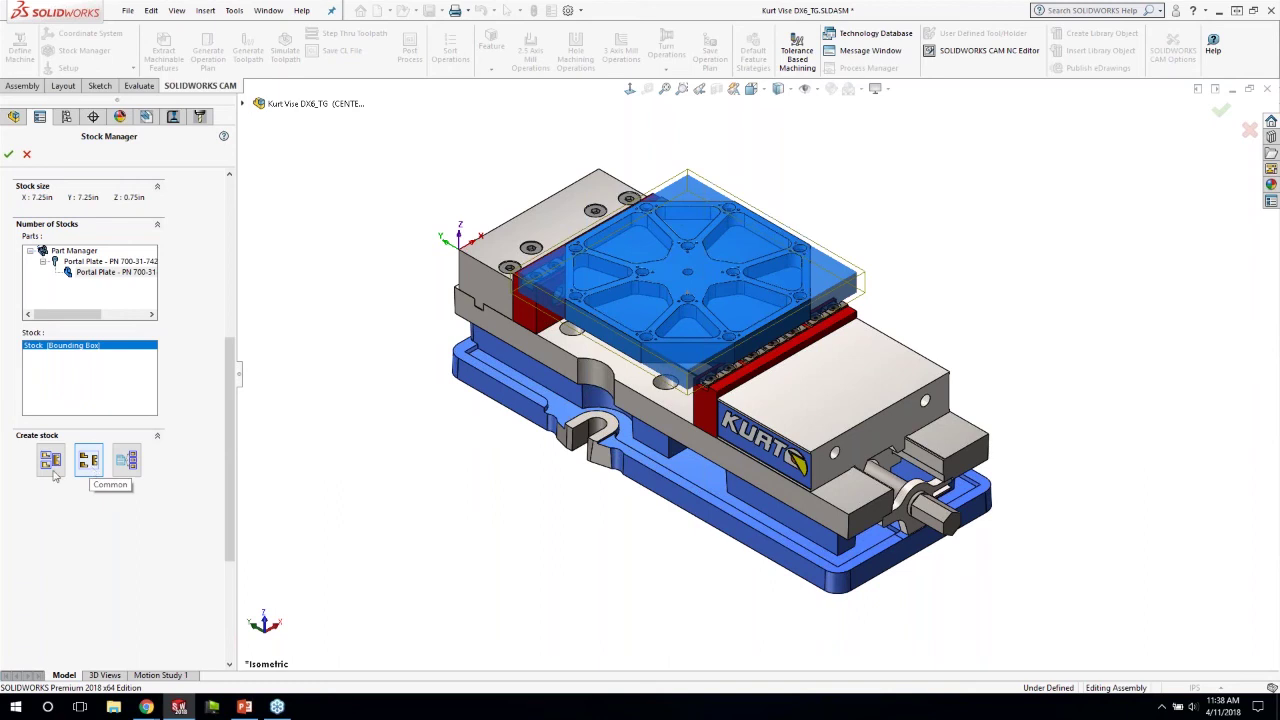
{"action": "left_click", "coordinate": [53, 470]}
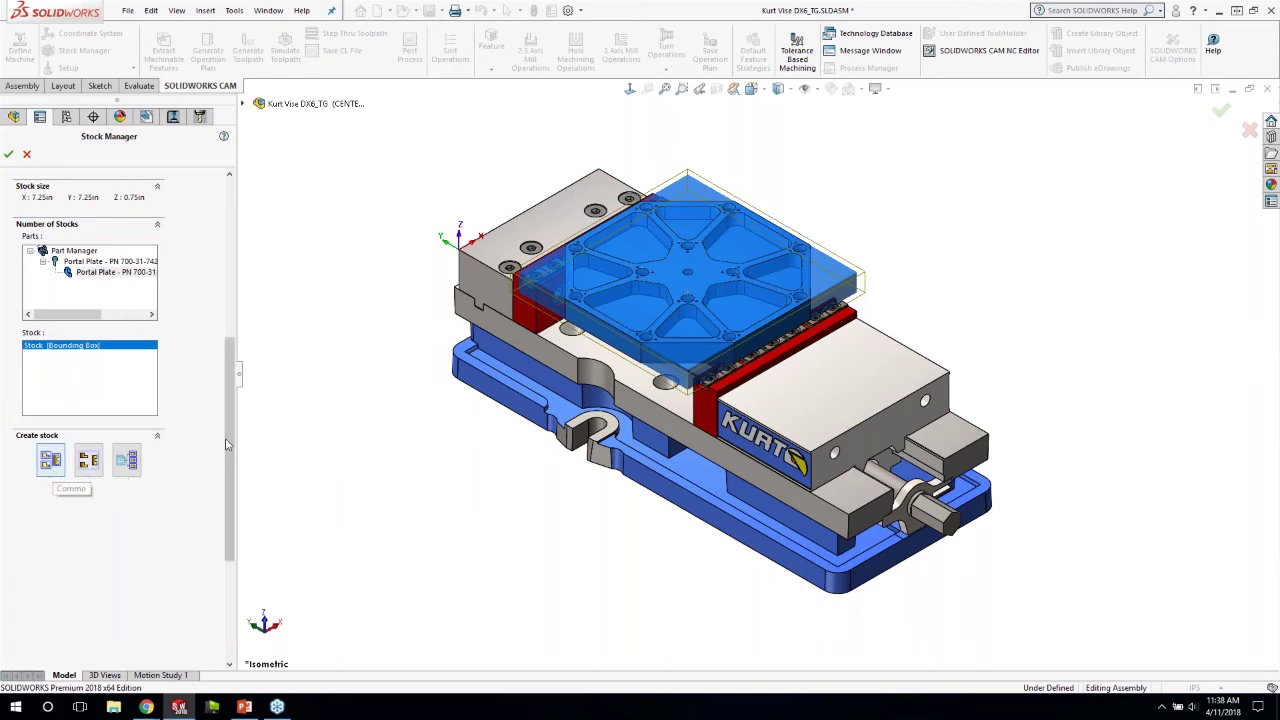
{"action": "scroll", "coordinate": [236, 270], "scroll_direction": "up", "scroll_amount": 1}
{"action": "scroll", "coordinate": [236, 270], "scroll_direction": "up", "scroll_amount": 5}
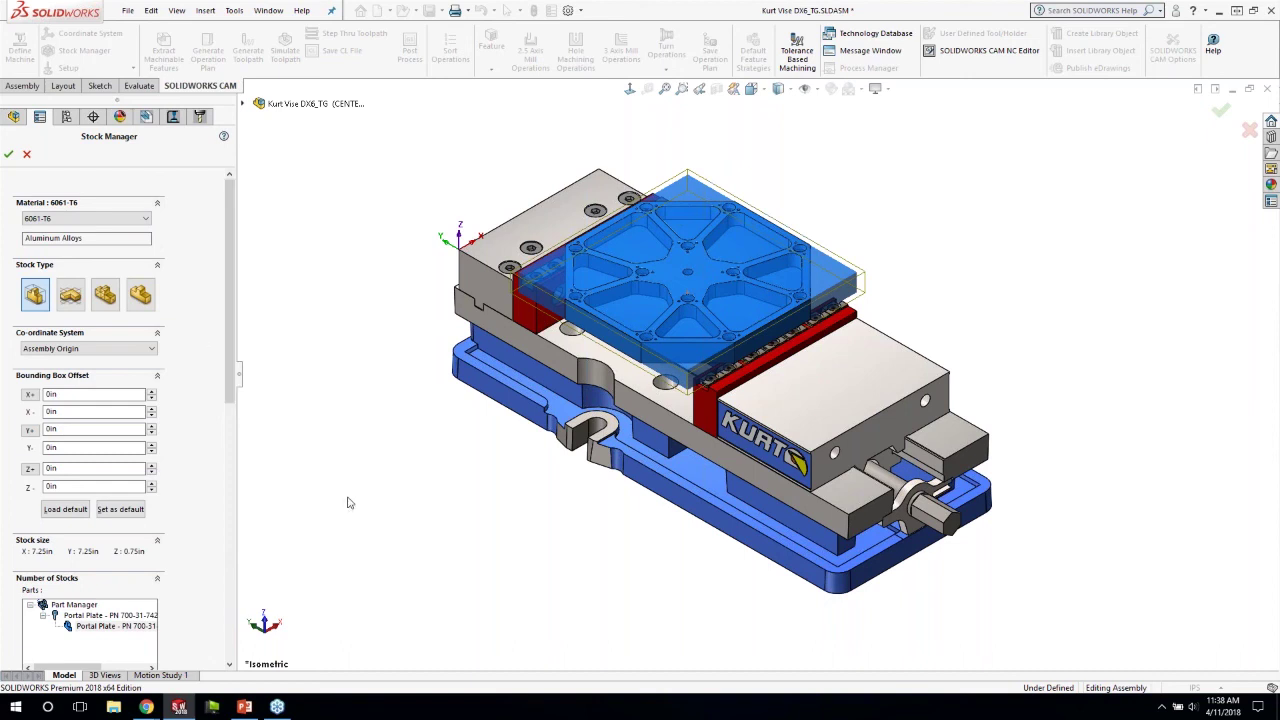
Step: Inspect how the stock sits against the vise jaws and accept the 6061-T6 bounding box stock with zero offsets
{"action": "middle_click_drag", "start_coordinate": [349, 503], "coordinate": [615, 350]}
{"action": "scroll", "coordinate": [532, 328], "scroll_direction": "down", "scroll_amount": 7}
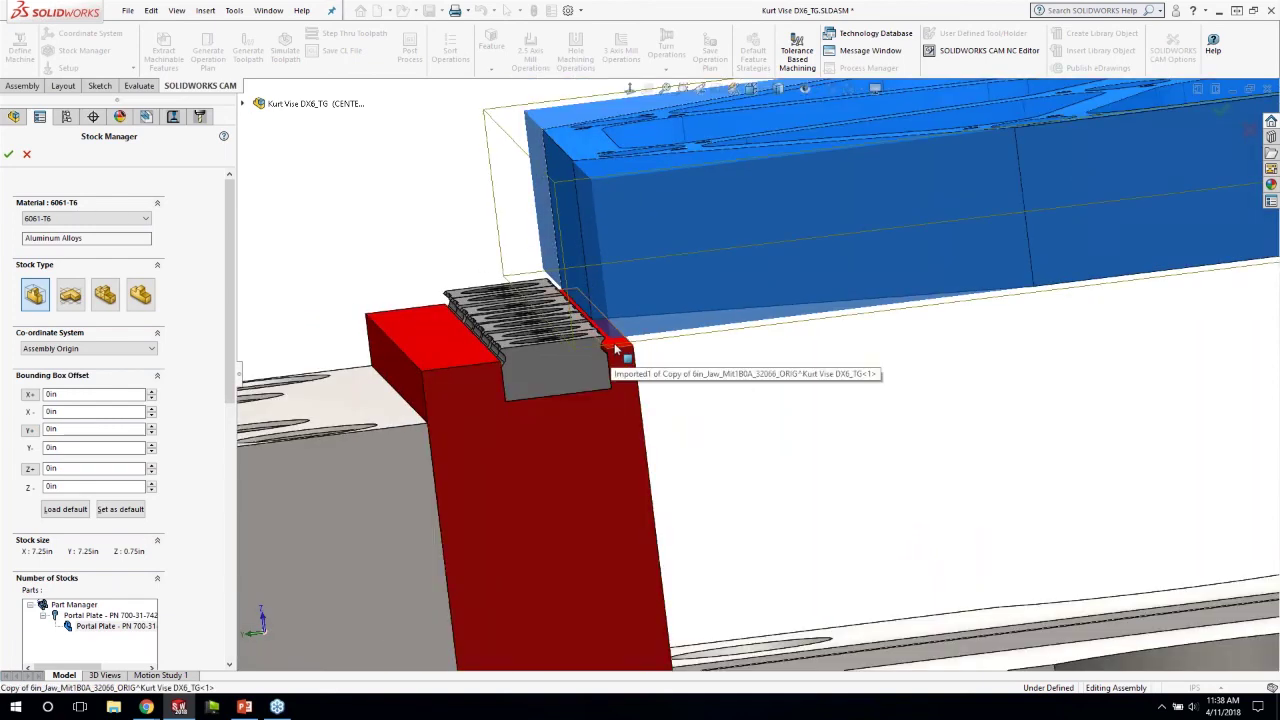
{"action": "left_click", "coordinate": [50, 486]}
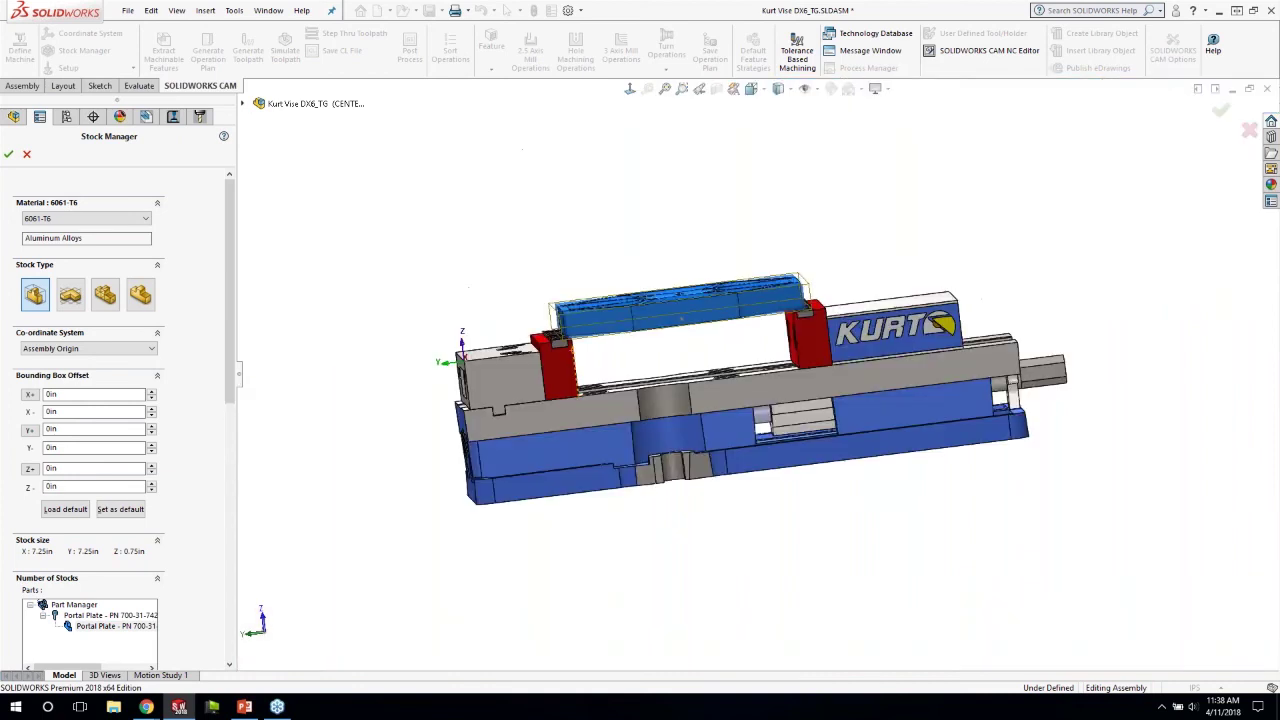
{"action": "middle_click_drag", "start_coordinate": [700, 340], "coordinate": [540, 420]}
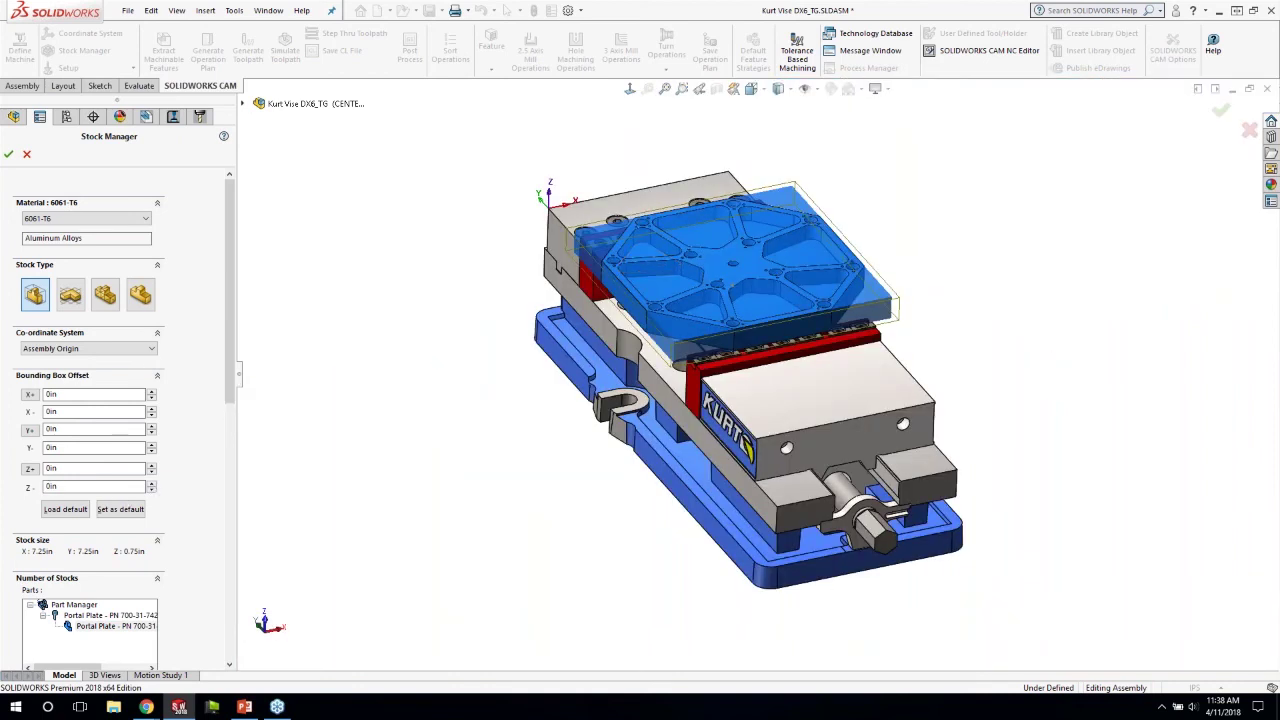
{"action": "left_click", "coordinate": [8, 155]}
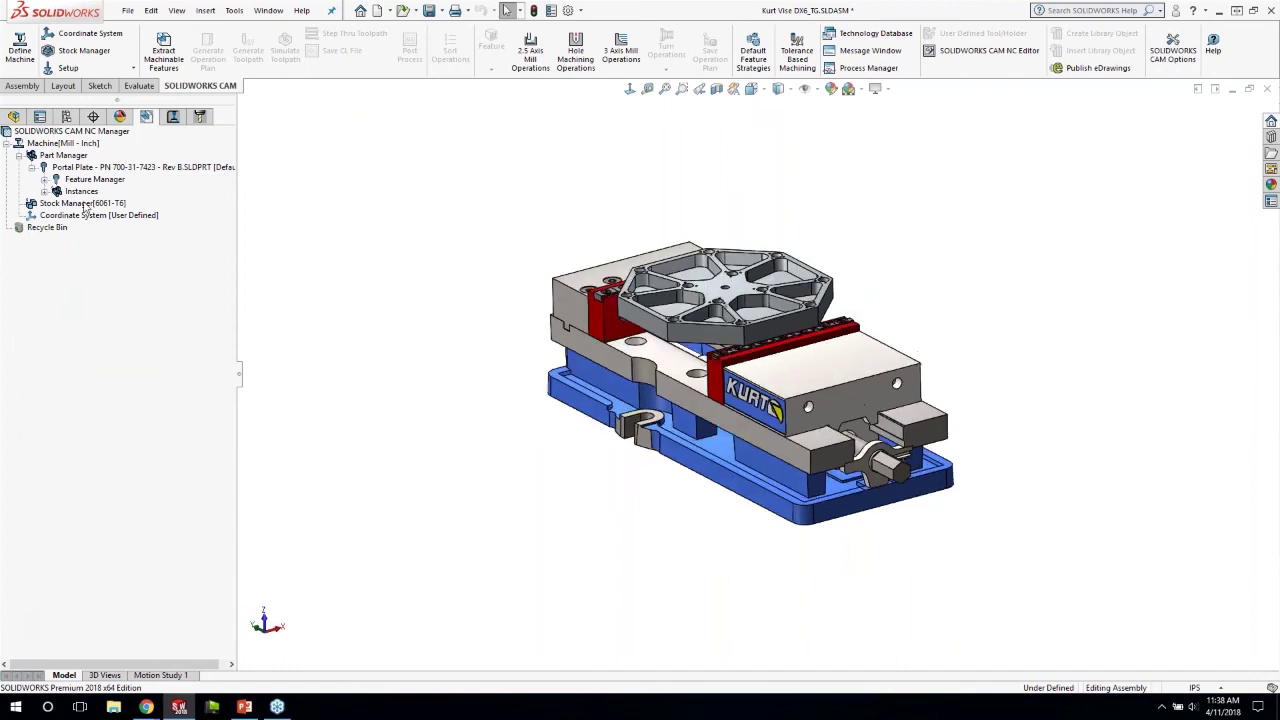
Step: Set the user-defined fixture coordinate system's origin to the upper outer corner vertex of the vise's fixed jaw block
{"action": "left_click", "coordinate": [84, 203]}
{"action": "double_click", "coordinate": [89, 218]}
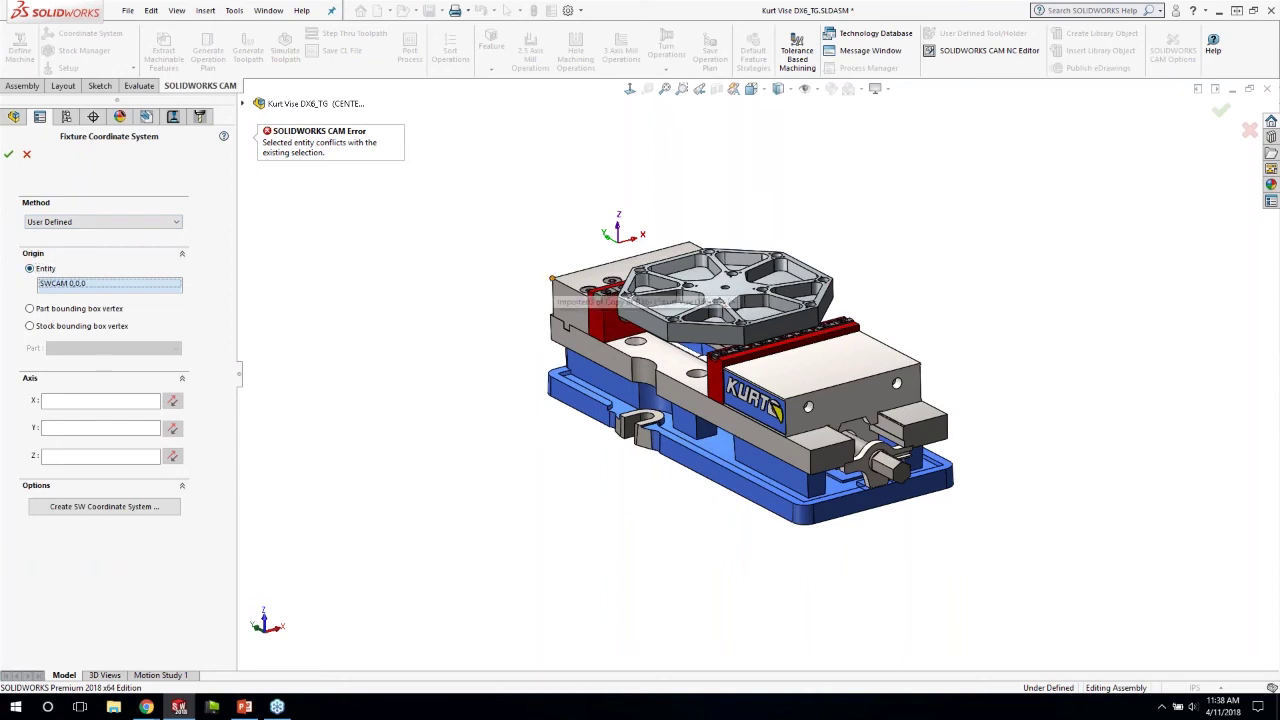
{"action": "left_click", "coordinate": [552, 279]}
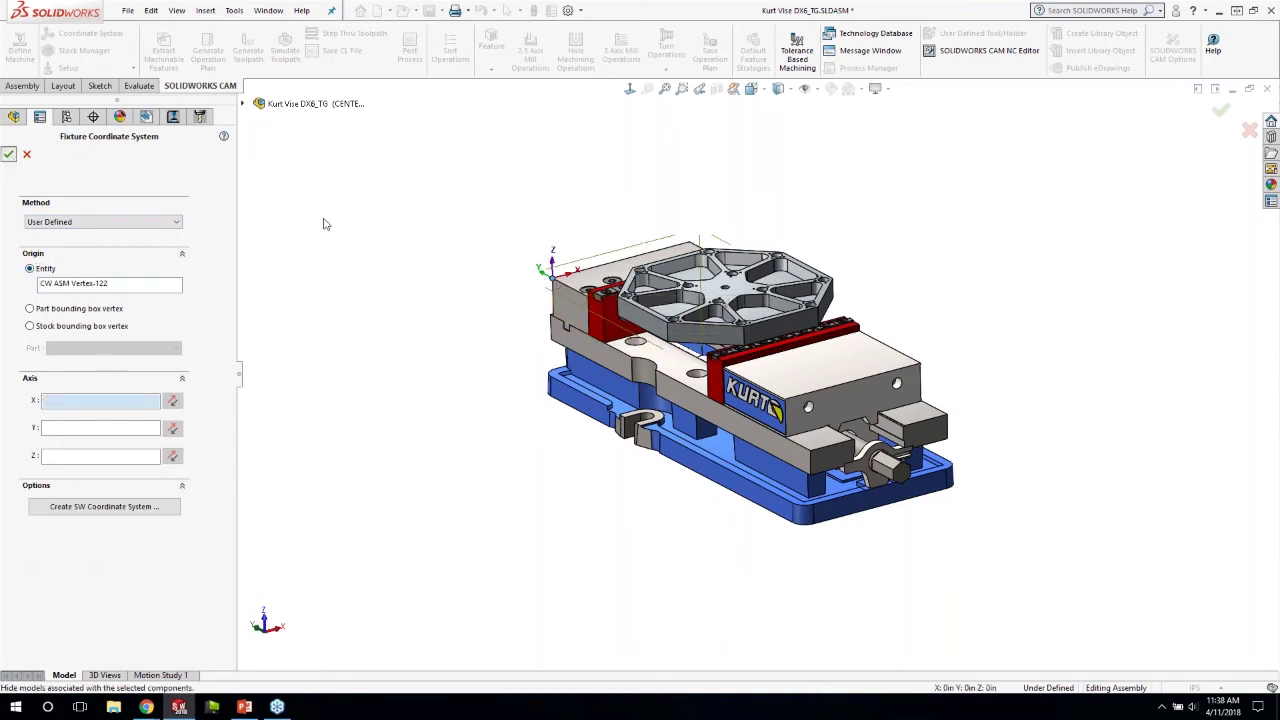
{"action": "key", "text": "Return"}
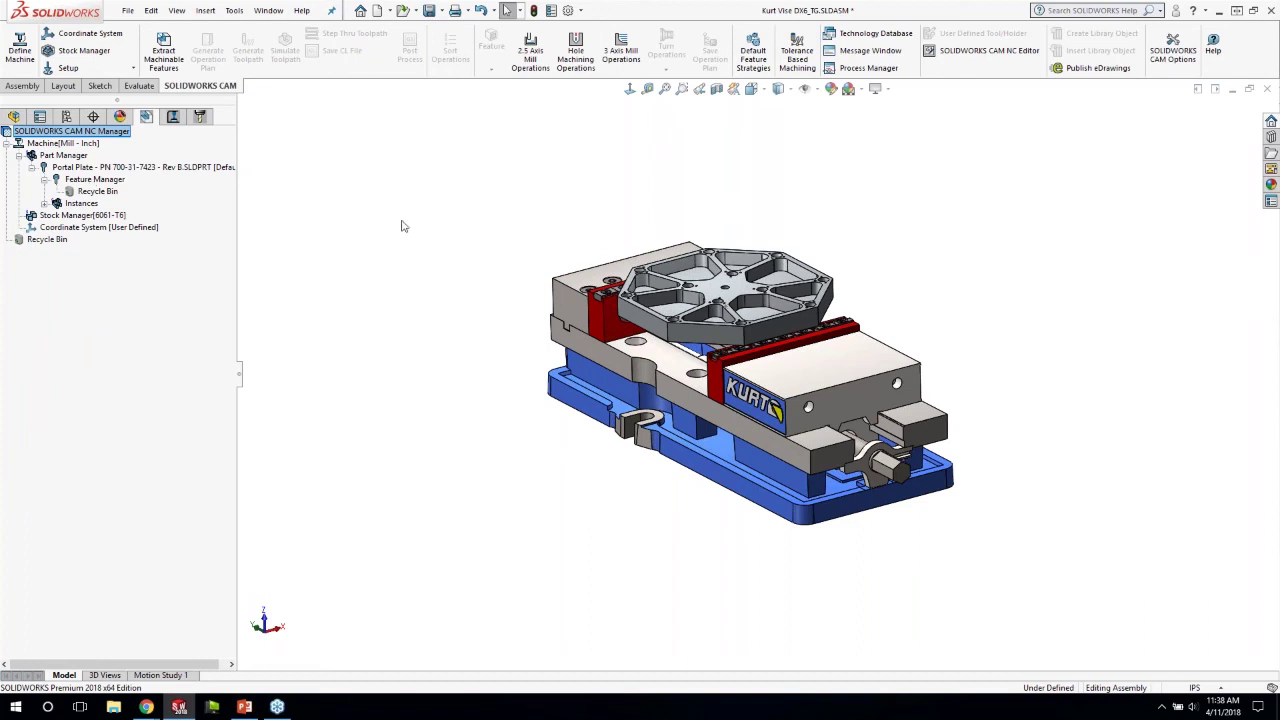
{"action": "right_click", "coordinate": [109, 180]}
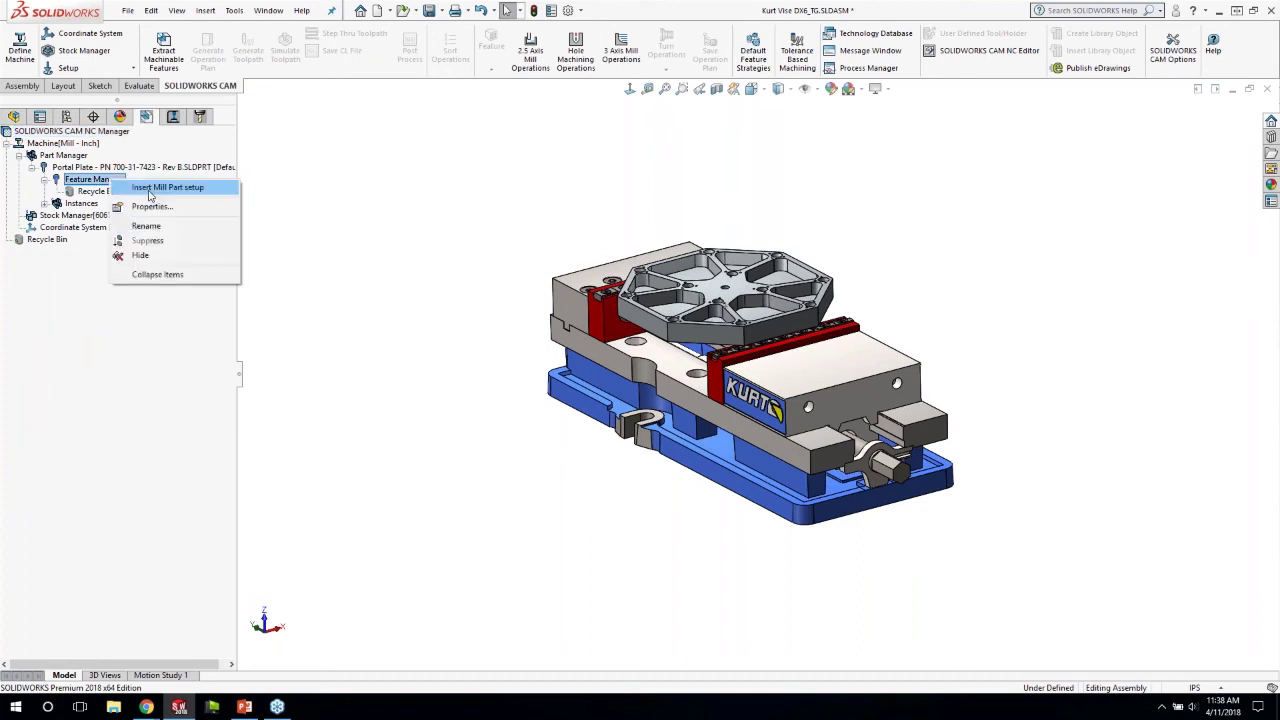
{"action": "left_click", "coordinate": [518, 217]}
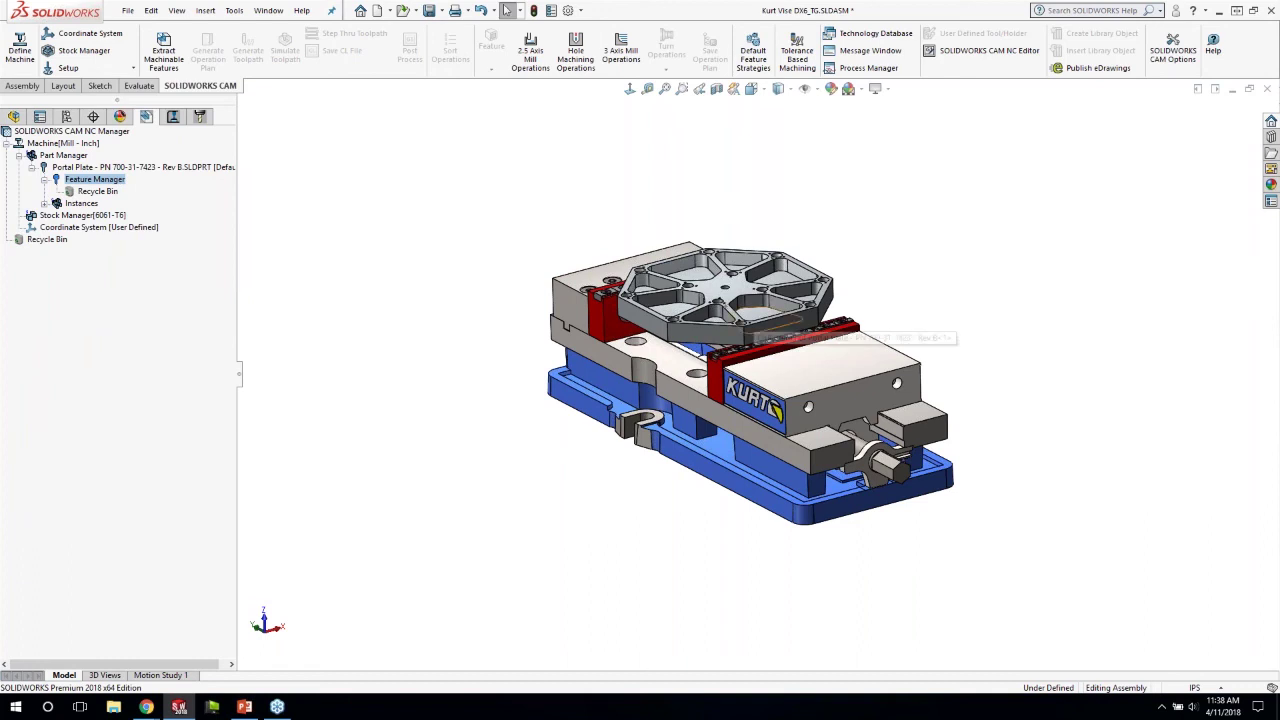
{"action": "middle_click_drag", "start_coordinate": [600, 300], "coordinate": [622, 350]}
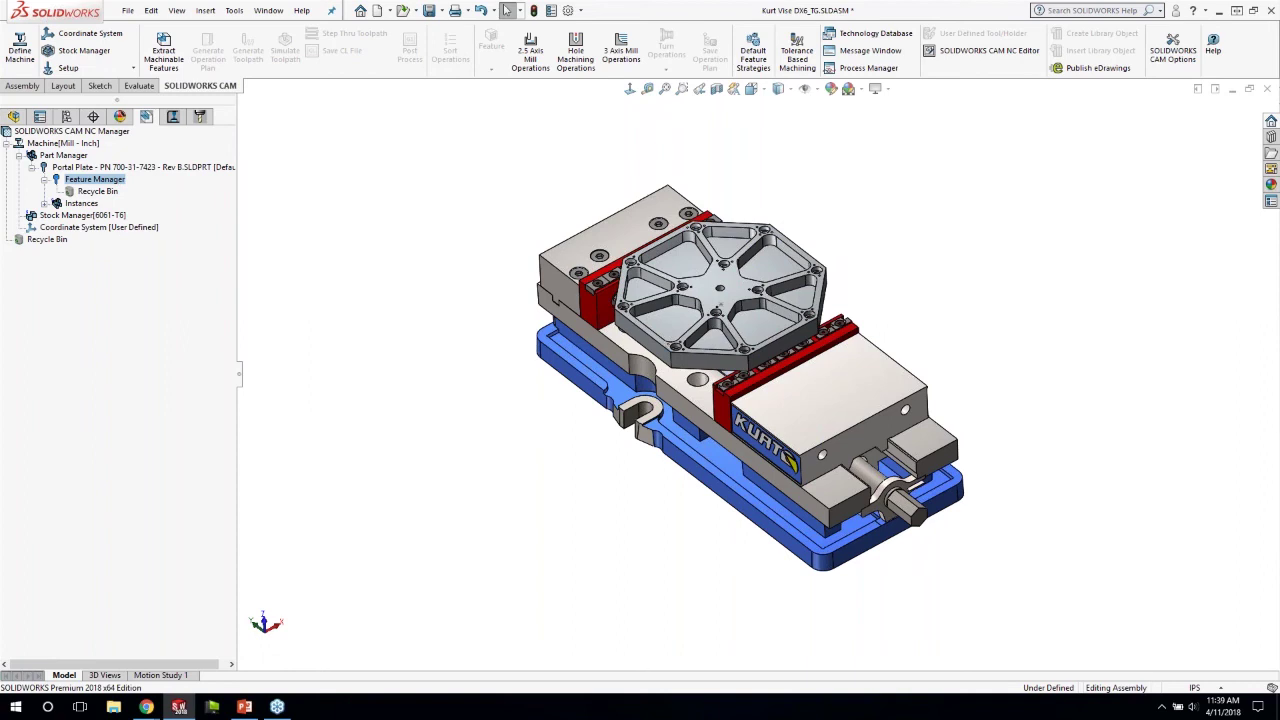
{"action": "left_click", "coordinate": [698, 311]}
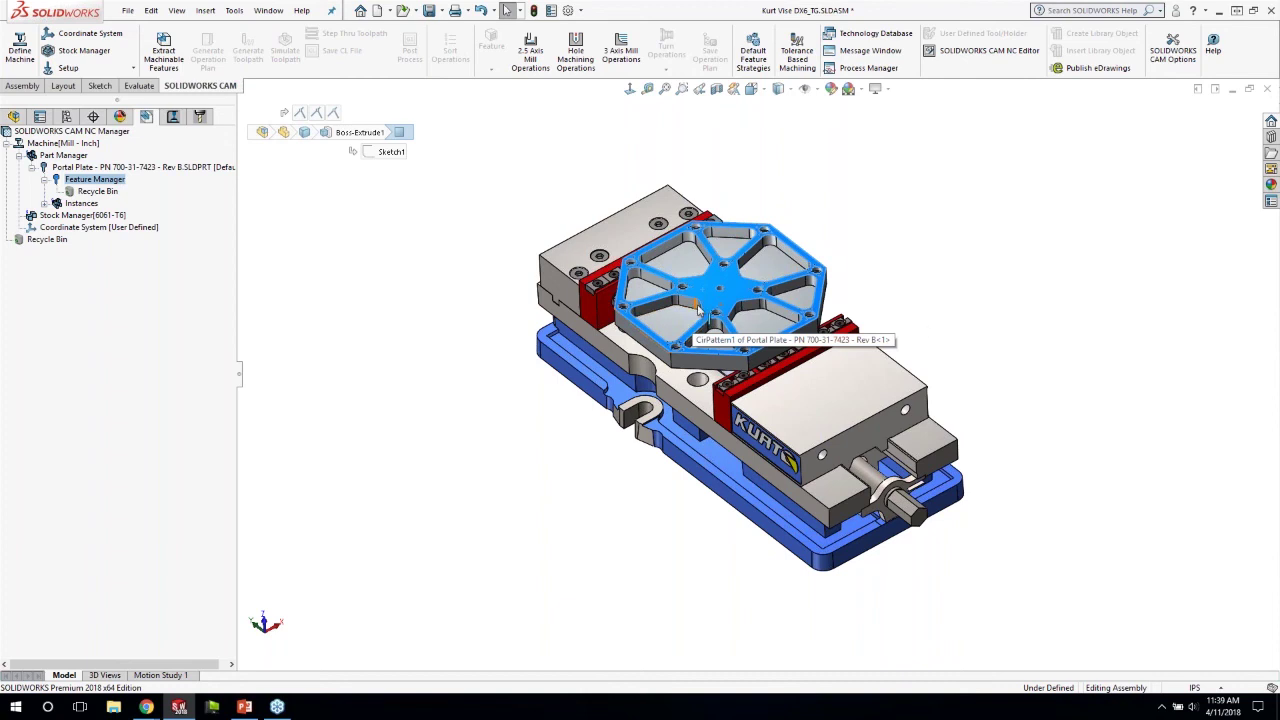
{"action": "right_click", "coordinate": [102, 181]}
{"action": "left_click", "coordinate": [160, 191]}
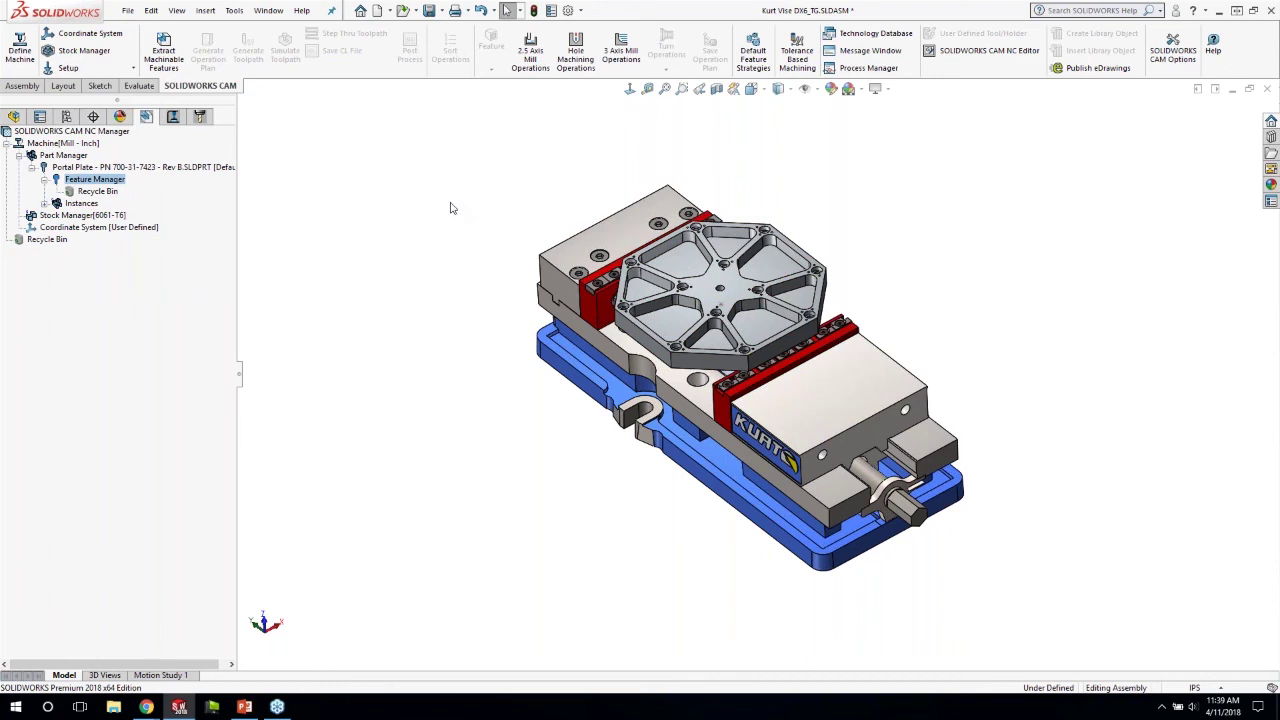
Step: Extract the machinable features of the portal plate and display them in the CAM feature tree
{"action": "middle_click_drag", "start_coordinate": [450, 203], "coordinate": [454, 192]}
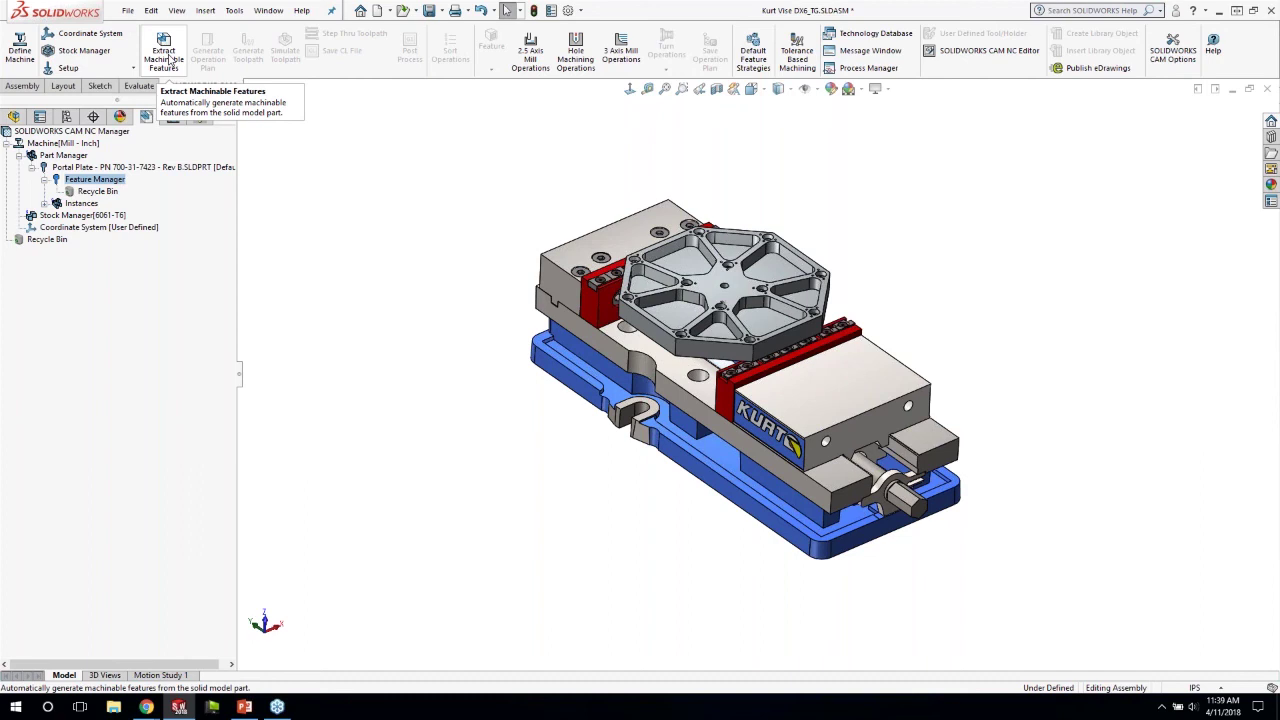
{"action": "left_click", "coordinate": [164, 55]}
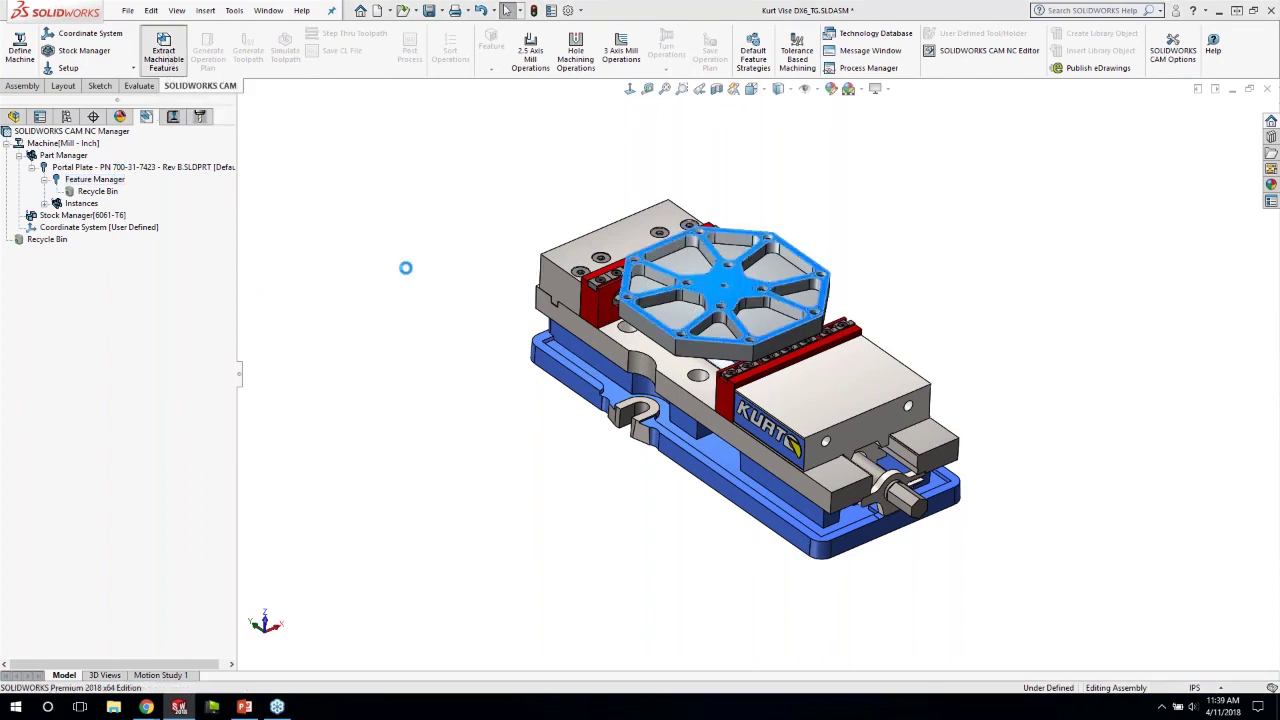
{"action": "left_click", "coordinate": [147, 118]}
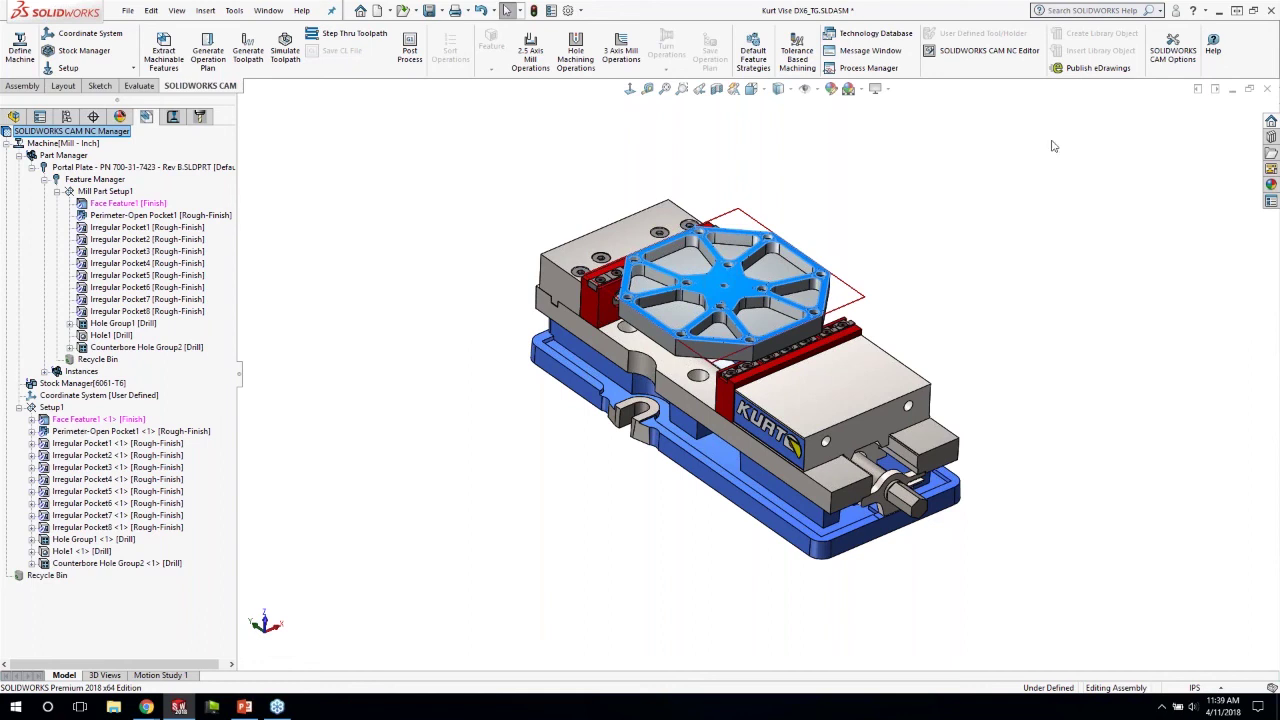
Step: Examine the face option in the Mill Features extraction settings and the face feature under both the part setup and Setup1
{"action": "left_click", "coordinate": [1172, 50]}
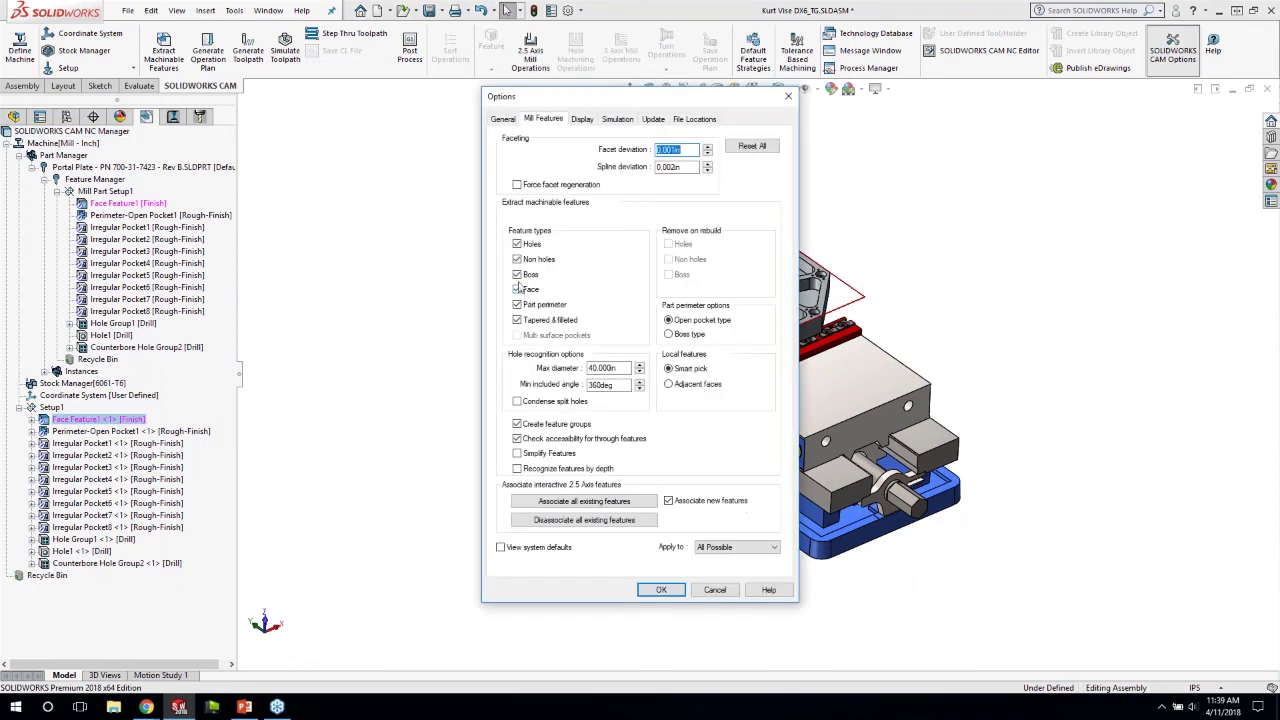
{"action": "left_click", "coordinate": [517, 289]}
{"action": "left_click", "coordinate": [714, 591]}
{"action": "left_click", "coordinate": [125, 204]}
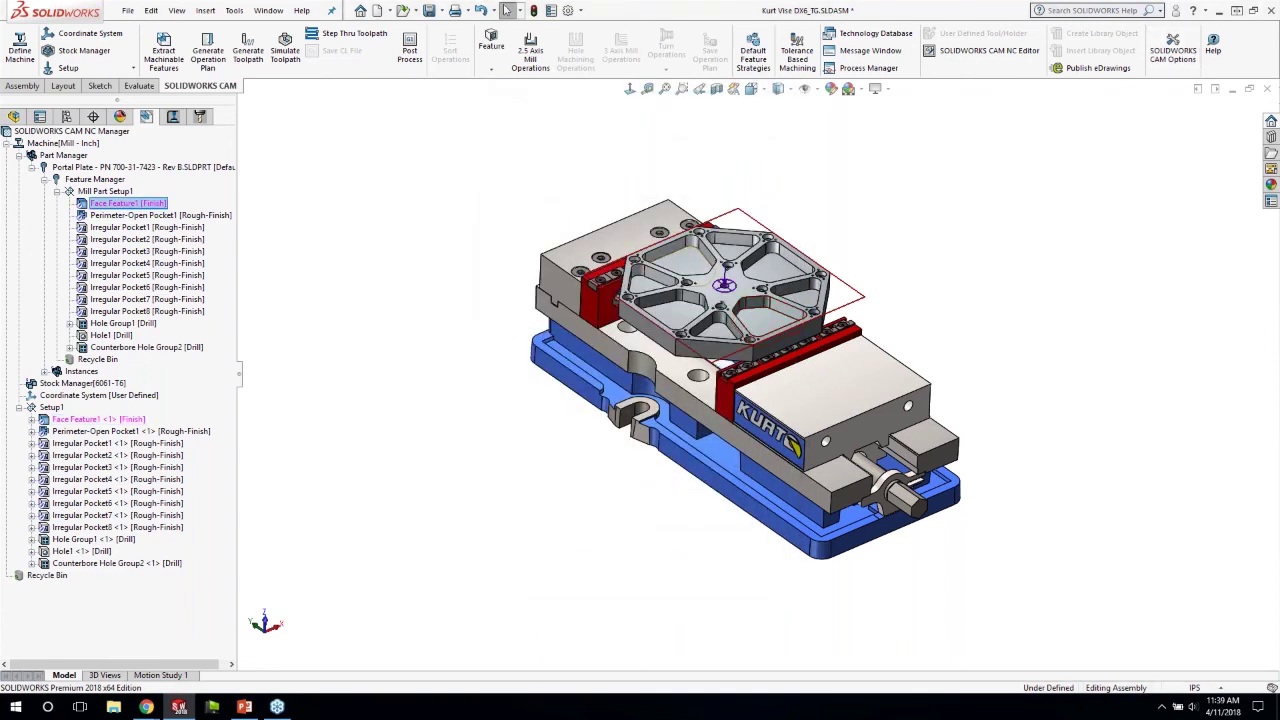
{"action": "left_click", "coordinate": [68, 420]}
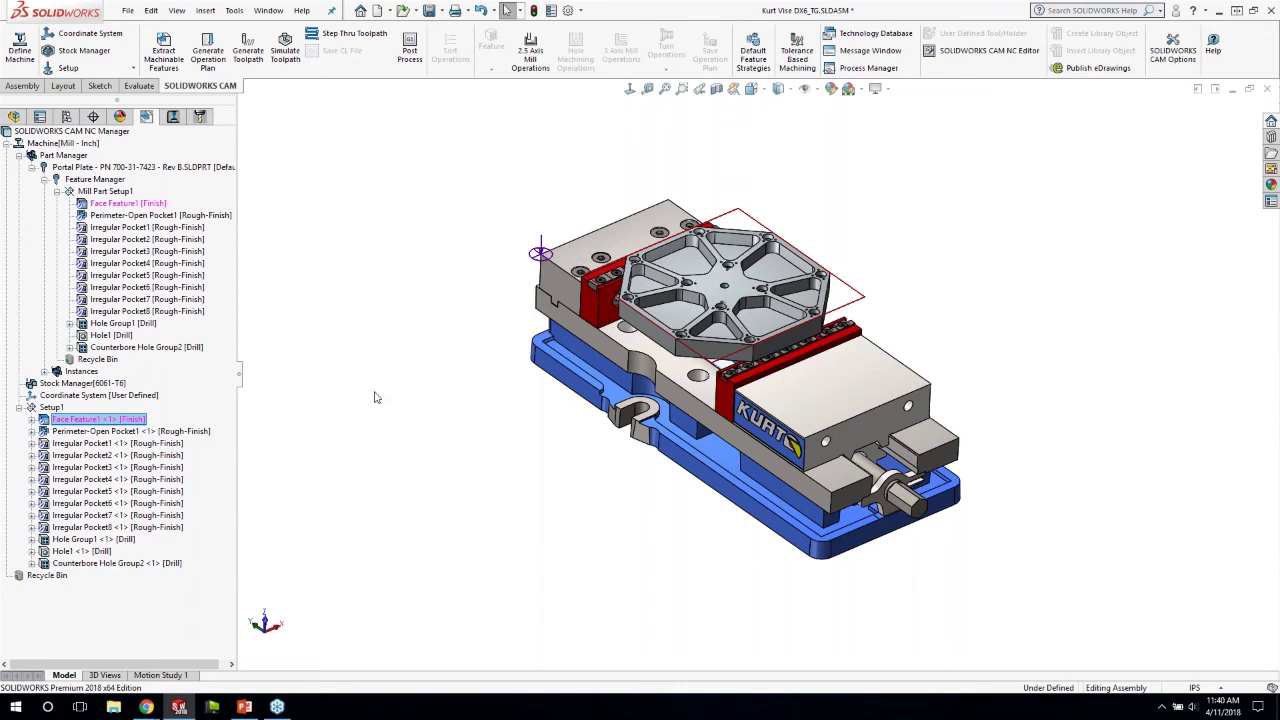
Step: Display the operation tree and generate the toolpaths for the Setup1 operations
{"action": "left_click", "coordinate": [150, 117]}
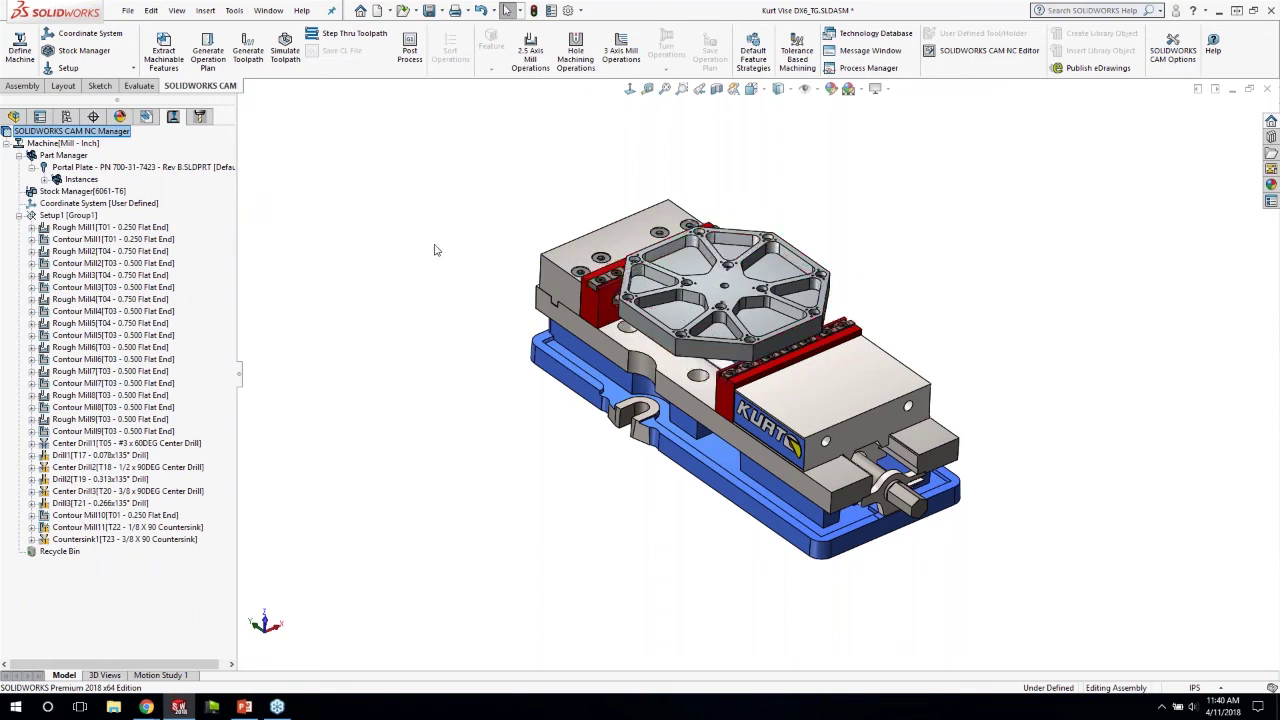
{"action": "left_click", "coordinate": [257, 58]}
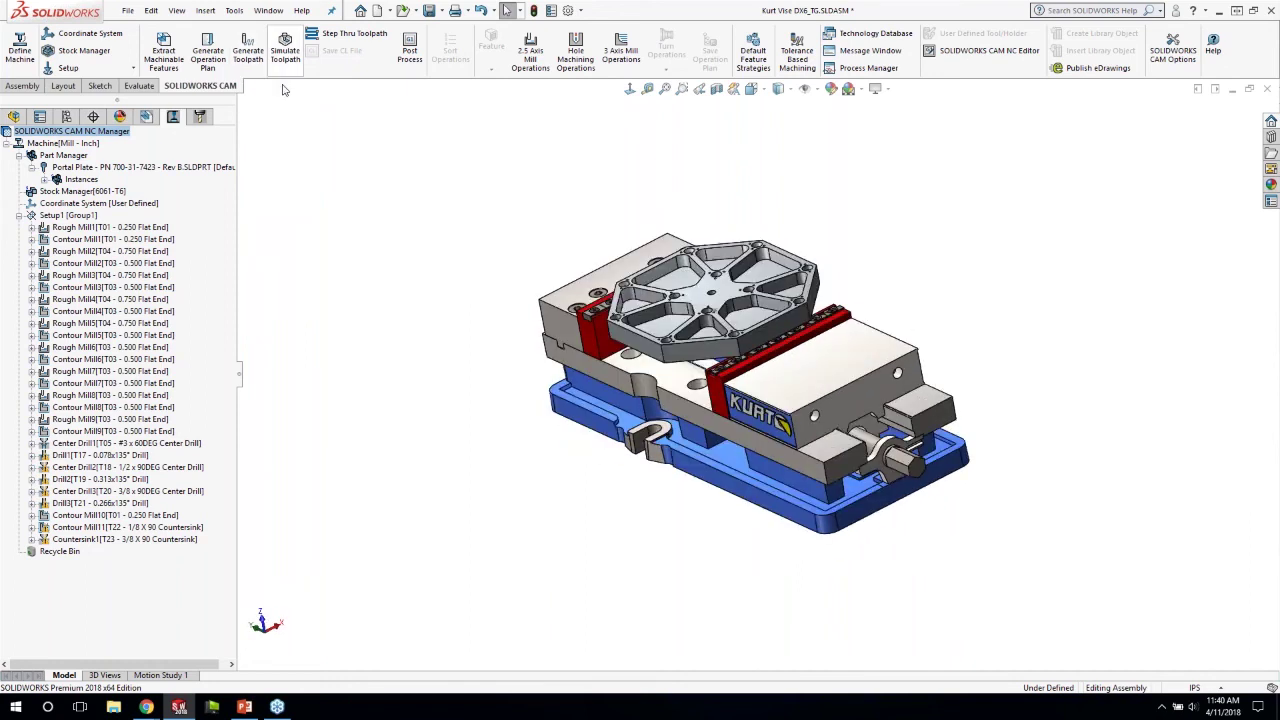
Step: Preview the Setup1 toolpath simulation of the plate and its stock, and close it without playing
{"action": "left_click", "coordinate": [285, 50]}
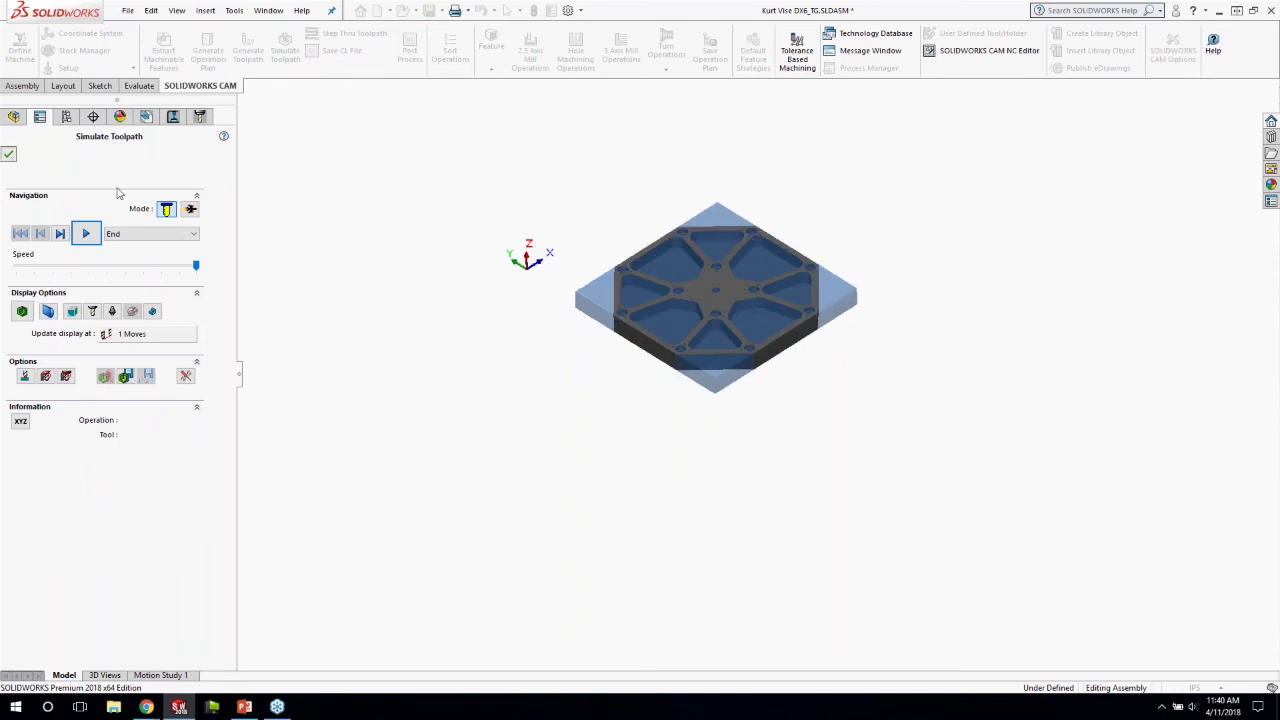
{"action": "left_click", "coordinate": [9, 154]}
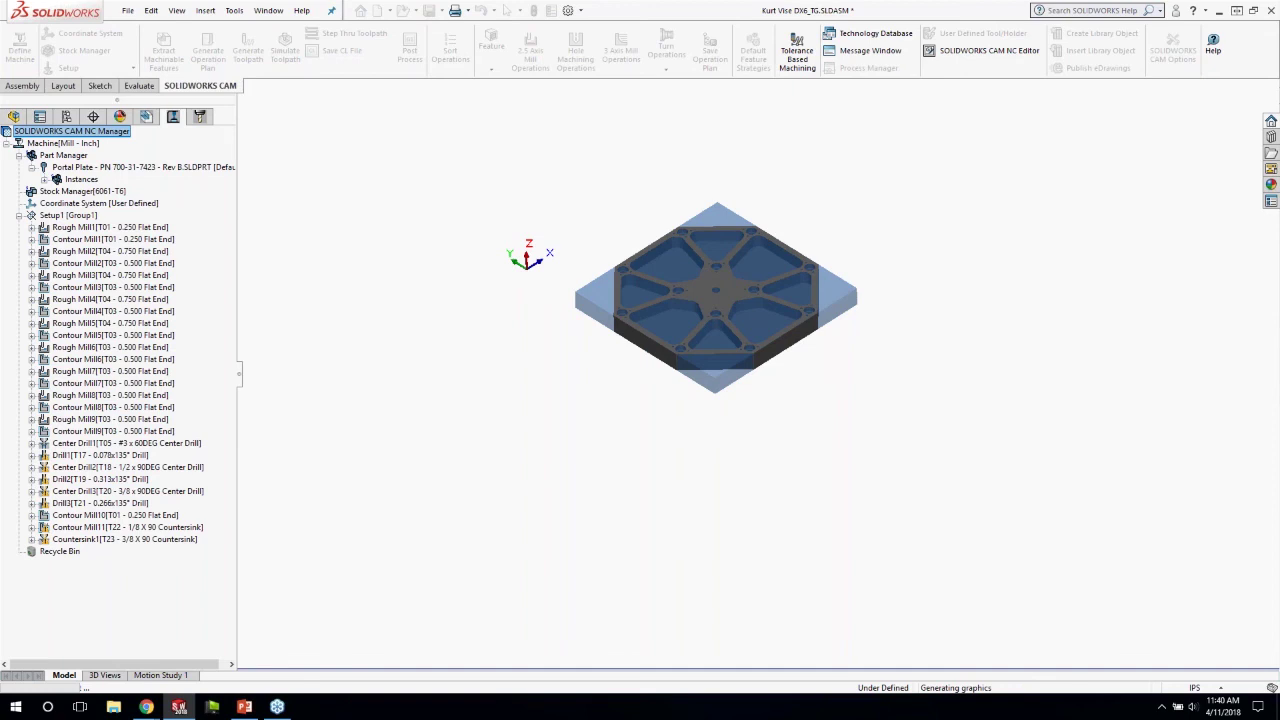
Step: In Setup1's fixture settings, add the two DX6 vise bodies, the 6in jaw plate and two low head screws
{"action": "right_click", "coordinate": [60, 215]}
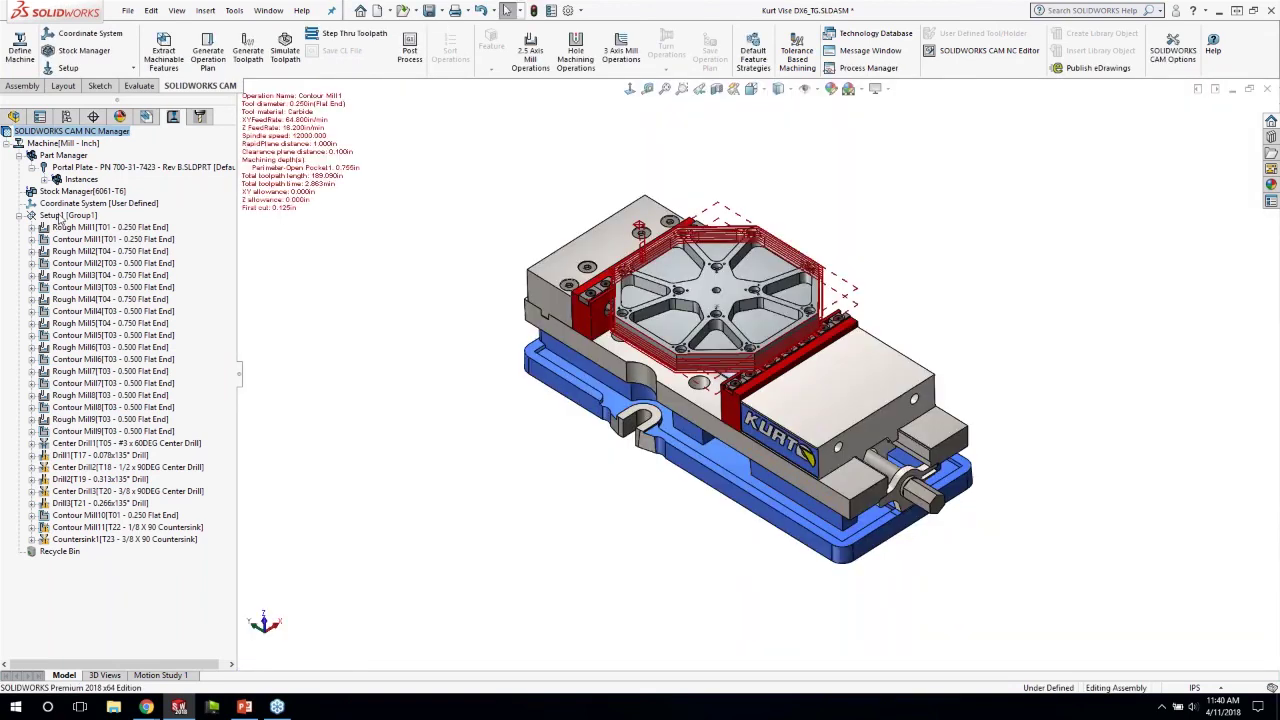
{"action": "left_click", "coordinate": [100, 223]}
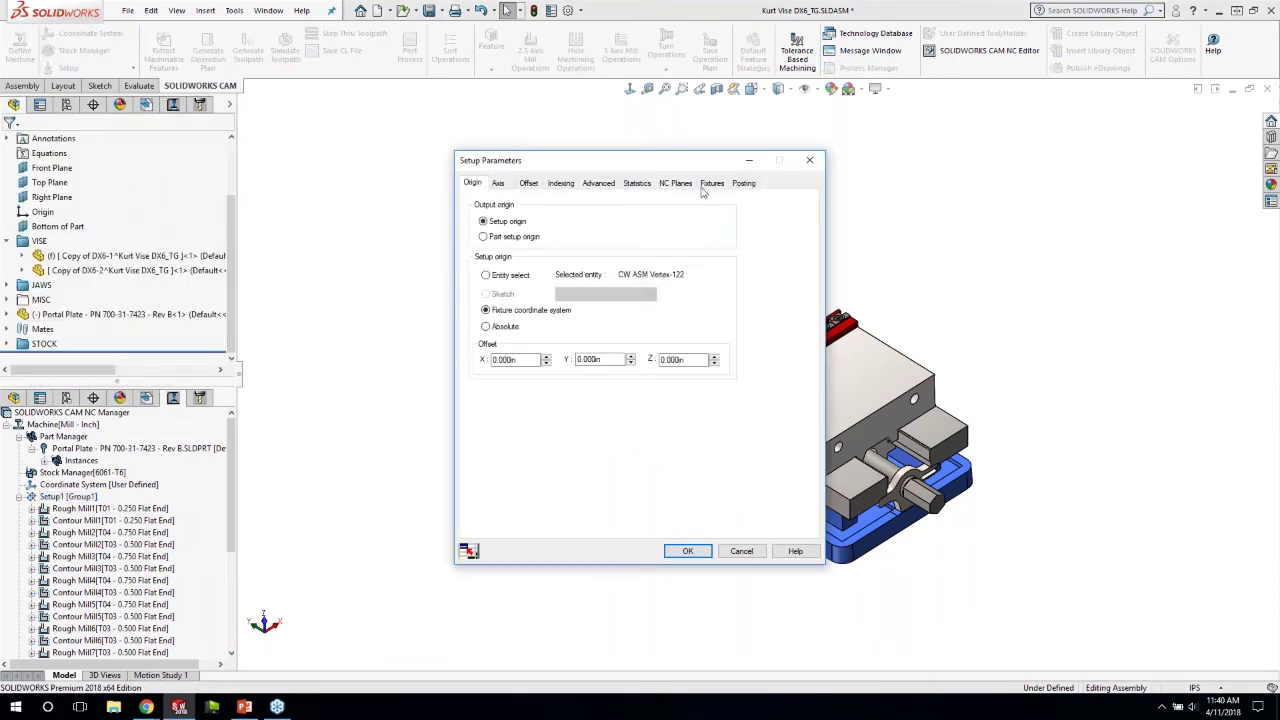
{"action": "left_click_drag", "start_coordinate": [699, 163], "coordinate": [496, 155]}
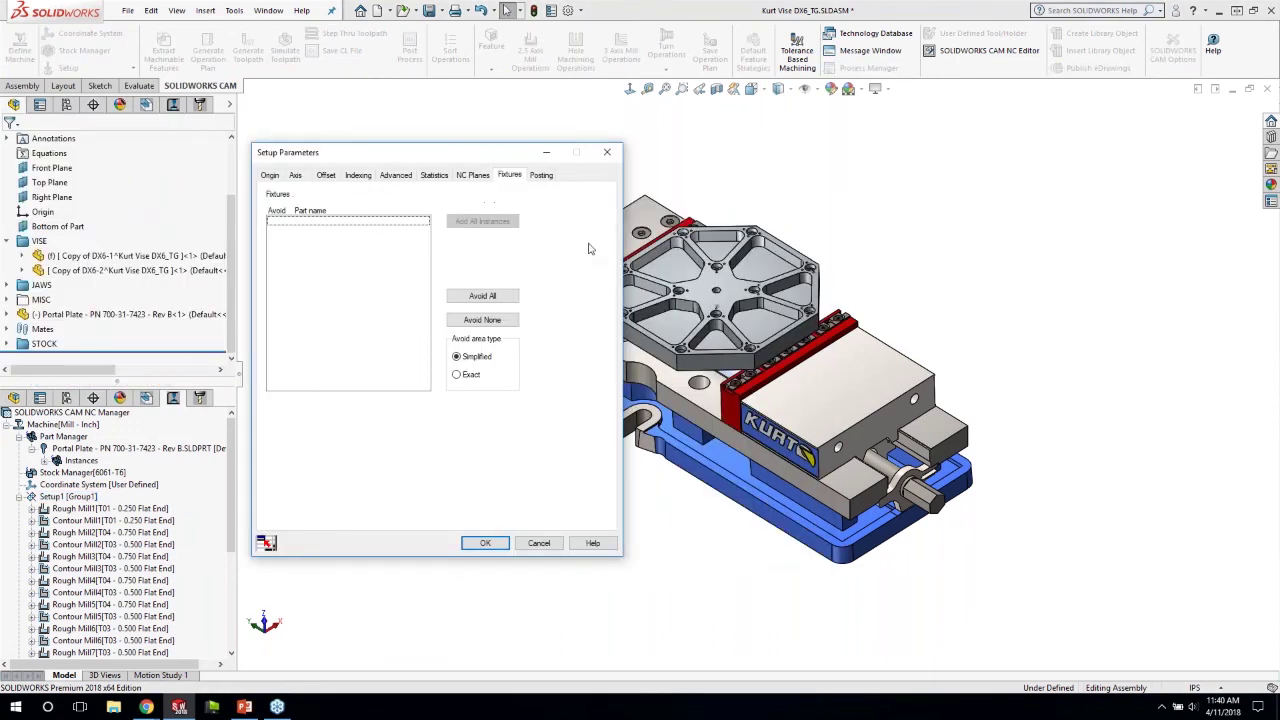
{"action": "left_click_drag", "start_coordinate": [400, 152], "coordinate": [152, 144]}
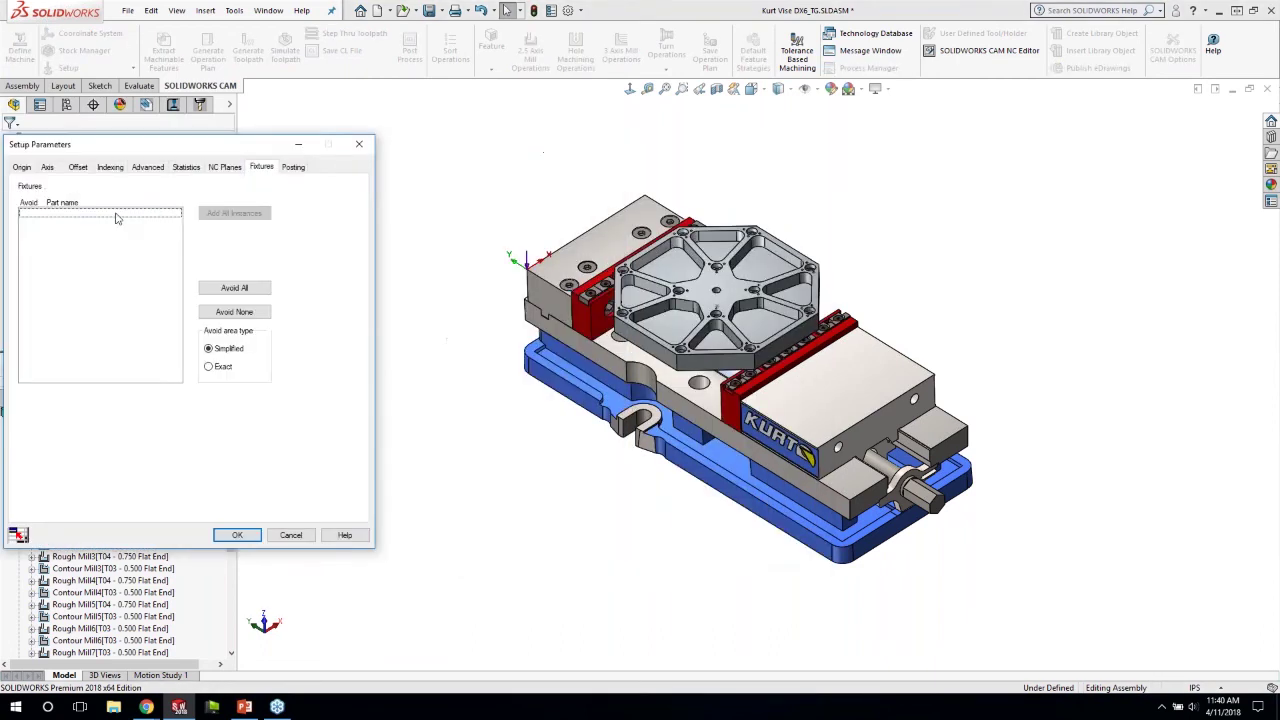
{"action": "left_click", "coordinate": [810, 450]}
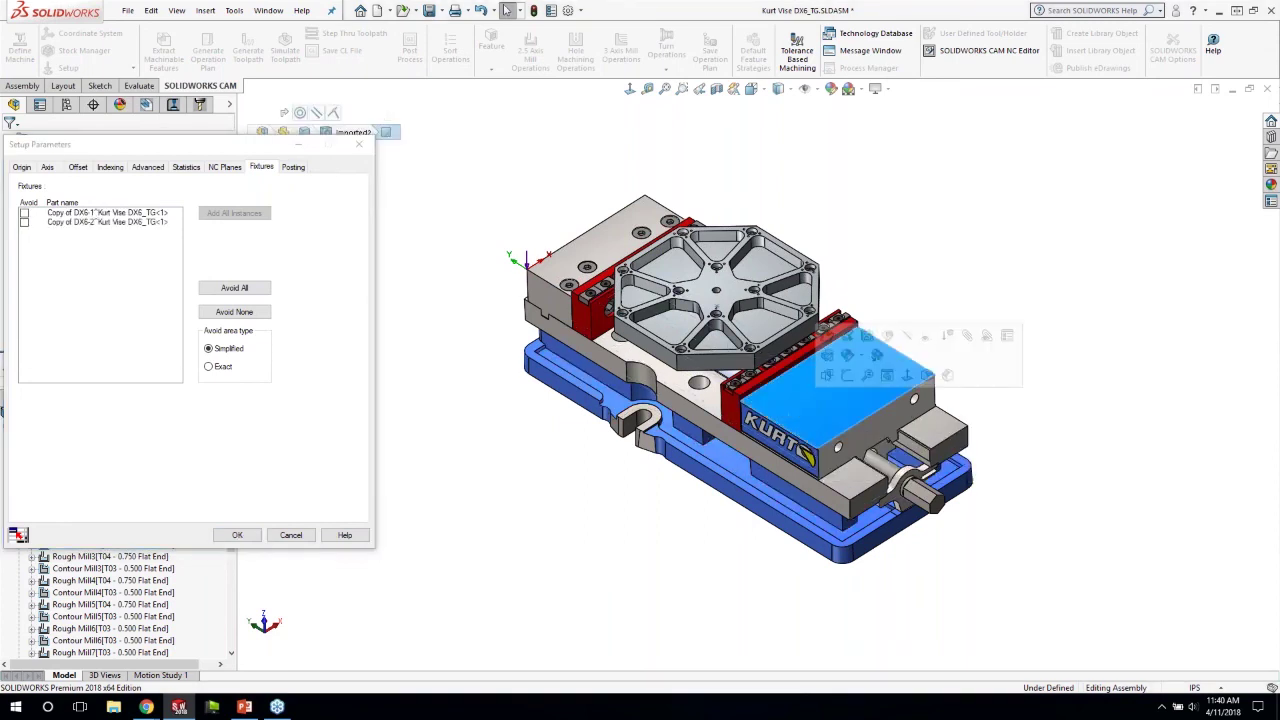
{"action": "left_click", "coordinate": [731, 407]}
{"action": "left_click", "coordinate": [569, 285]}
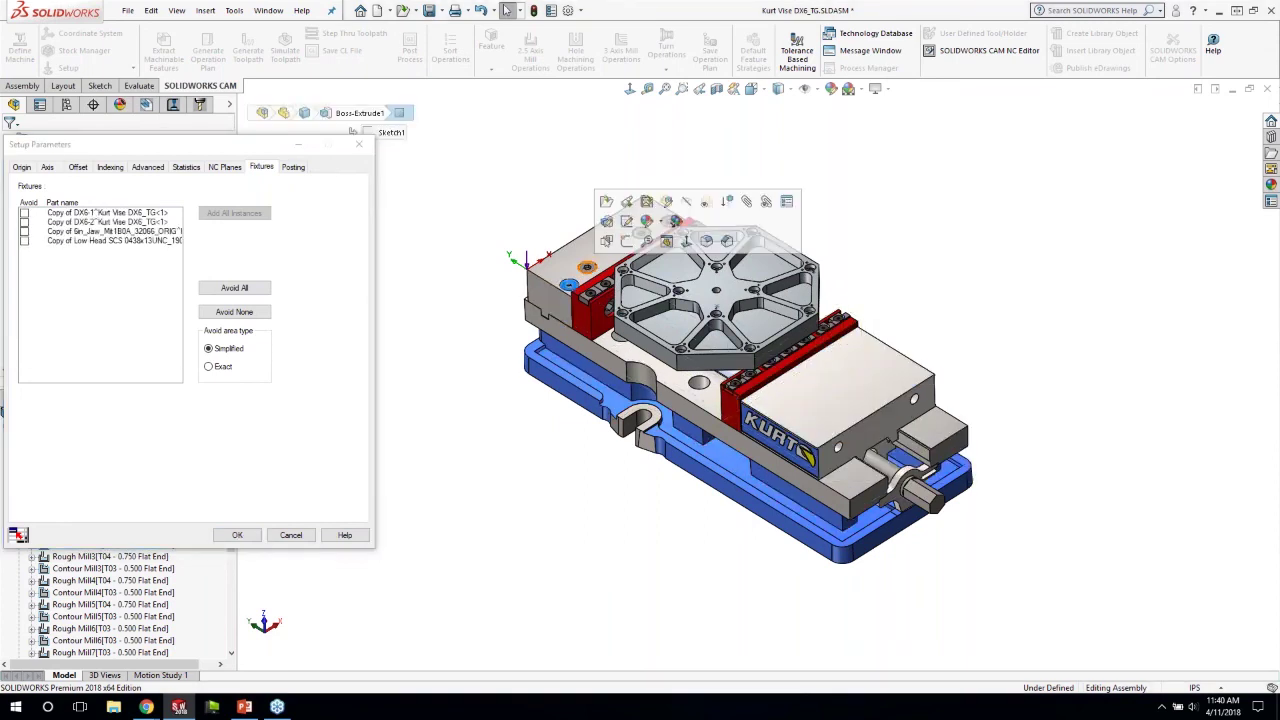
{"action": "left_click", "coordinate": [587, 268]}
Step: Add two TALONGRIP inserts from the fixed jaw and the end TALONSTOP insert on the movable jaw to the fixture list
{"action": "scroll", "coordinate": [591, 280], "scroll_direction": "down", "scroll_amount": 3}
{"action": "left_click", "coordinate": [621, 326]}
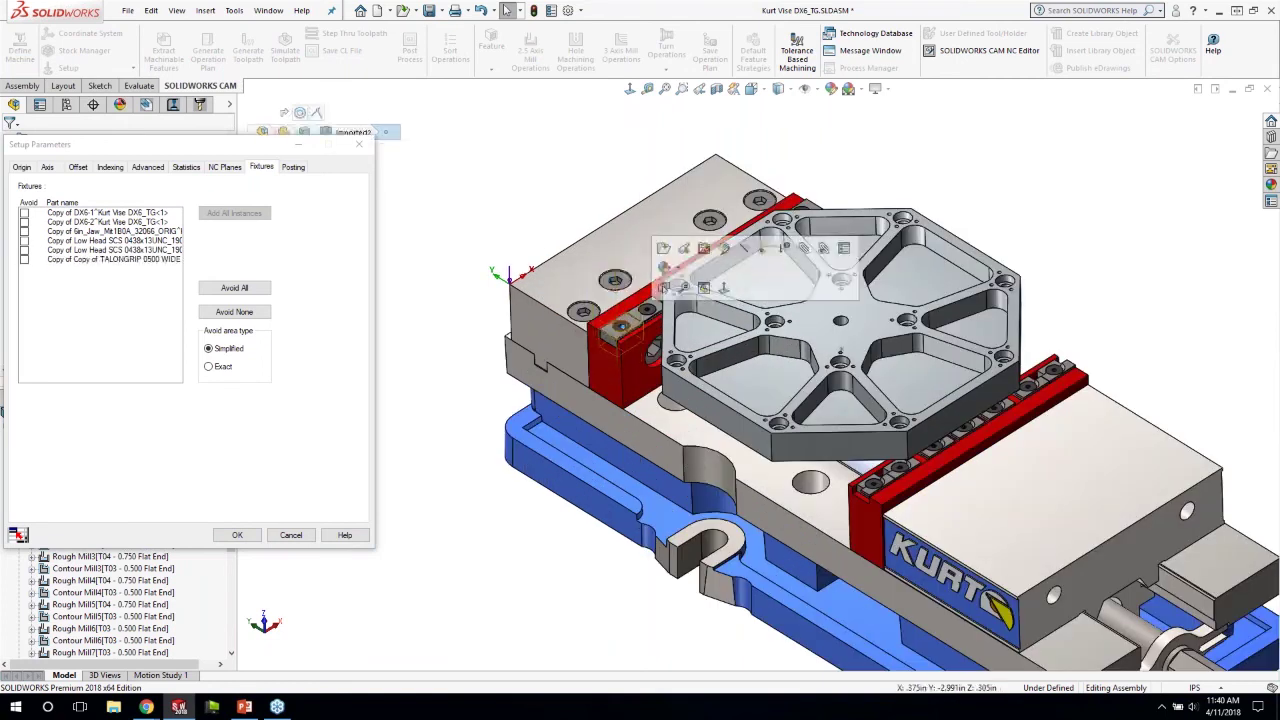
{"action": "left_click", "coordinate": [646, 310]}
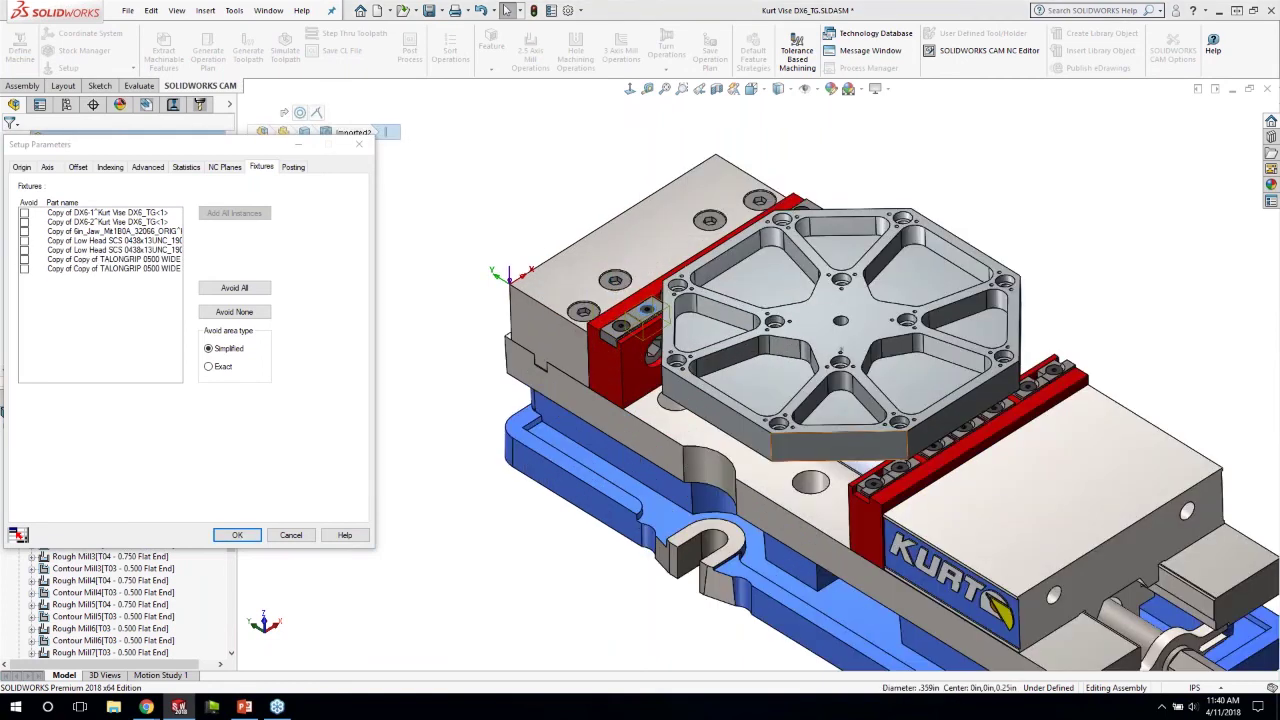
{"action": "scroll", "coordinate": [845, 444], "scroll_direction": "up", "scroll_amount": 2}
{"action": "scroll", "coordinate": [877, 430], "scroll_direction": "down", "scroll_amount": 6}
{"action": "left_click", "coordinate": [791, 464]}
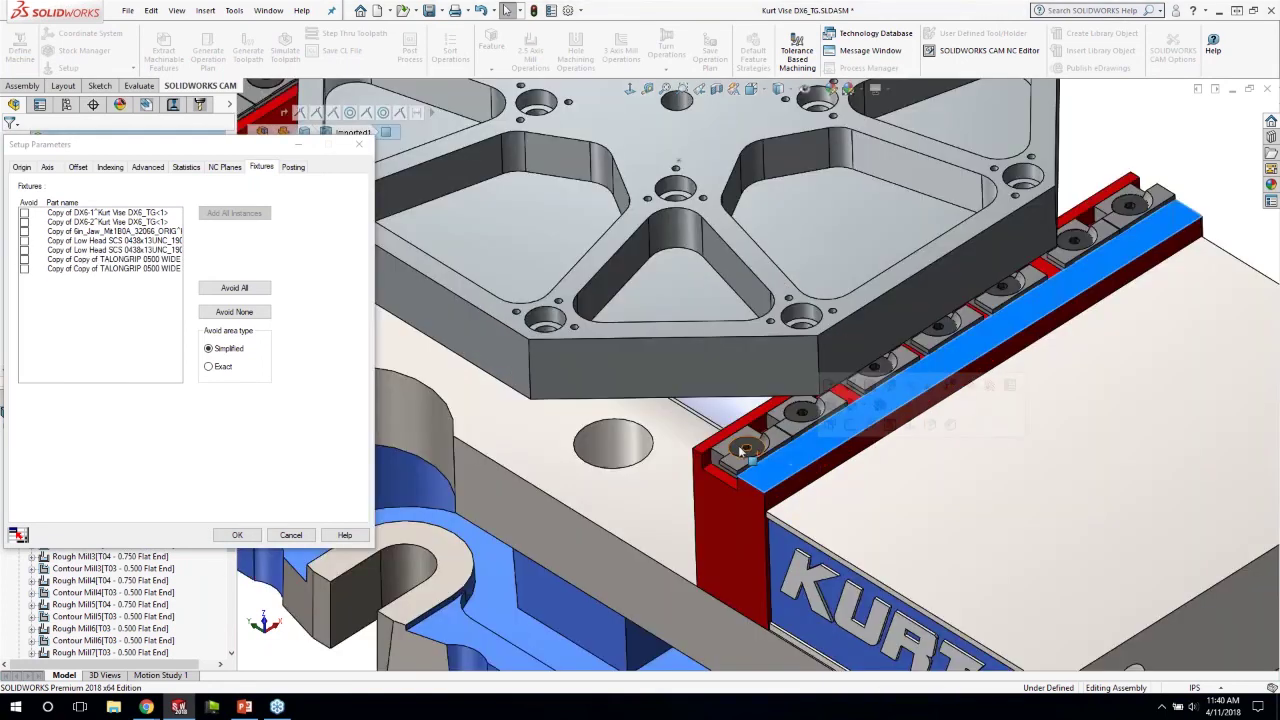
{"action": "left_click", "coordinate": [744, 449]}
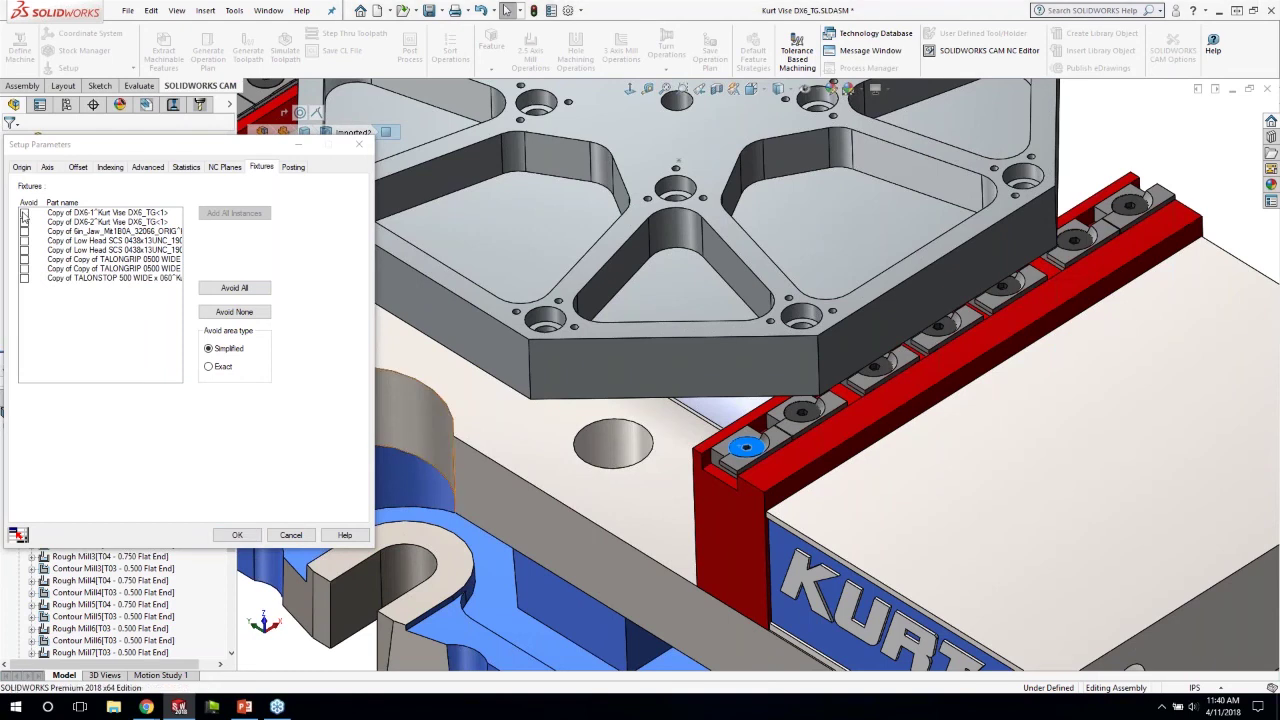
Step: Mark every listed fixture component, from the vise bodies to the TALONSTOP insert, as an area to avoid
{"action": "left_click", "coordinate": [24, 213]}
{"action": "left_click", "coordinate": [24, 277]}
{"action": "left_click", "coordinate": [24, 268]}
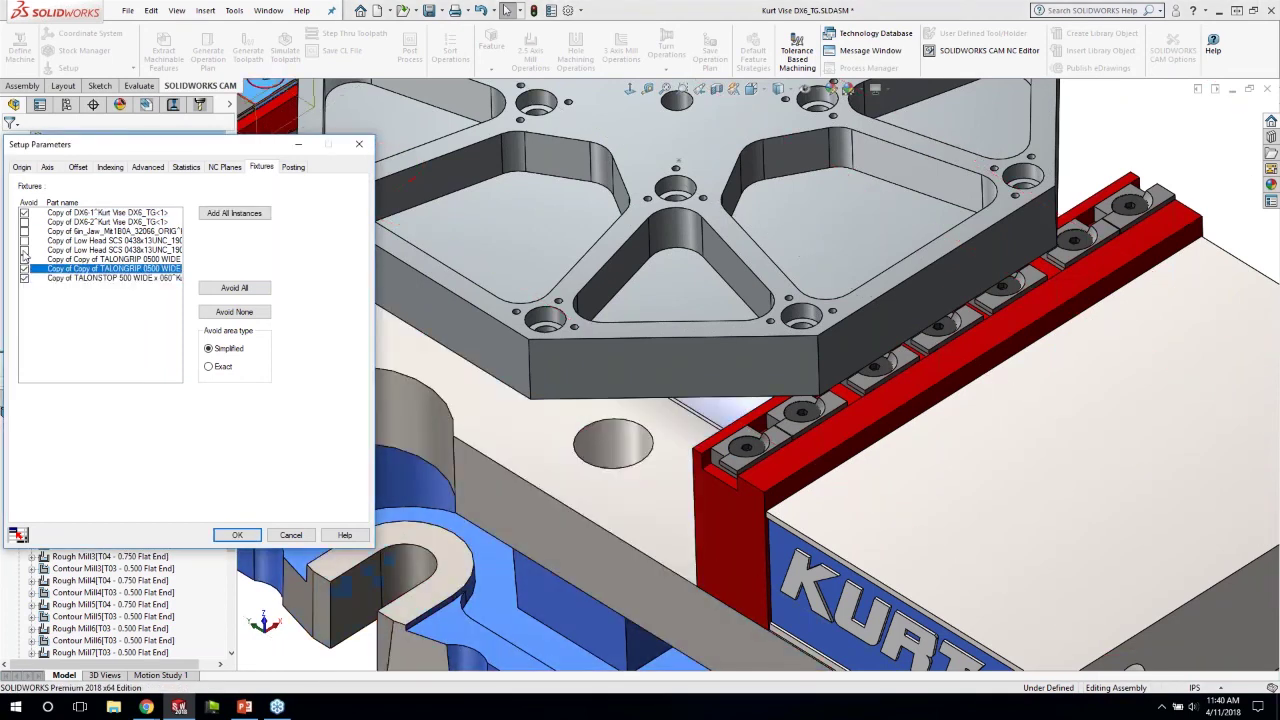
{"action": "left_click", "coordinate": [24, 259]}
{"action": "left_click", "coordinate": [24, 249]}
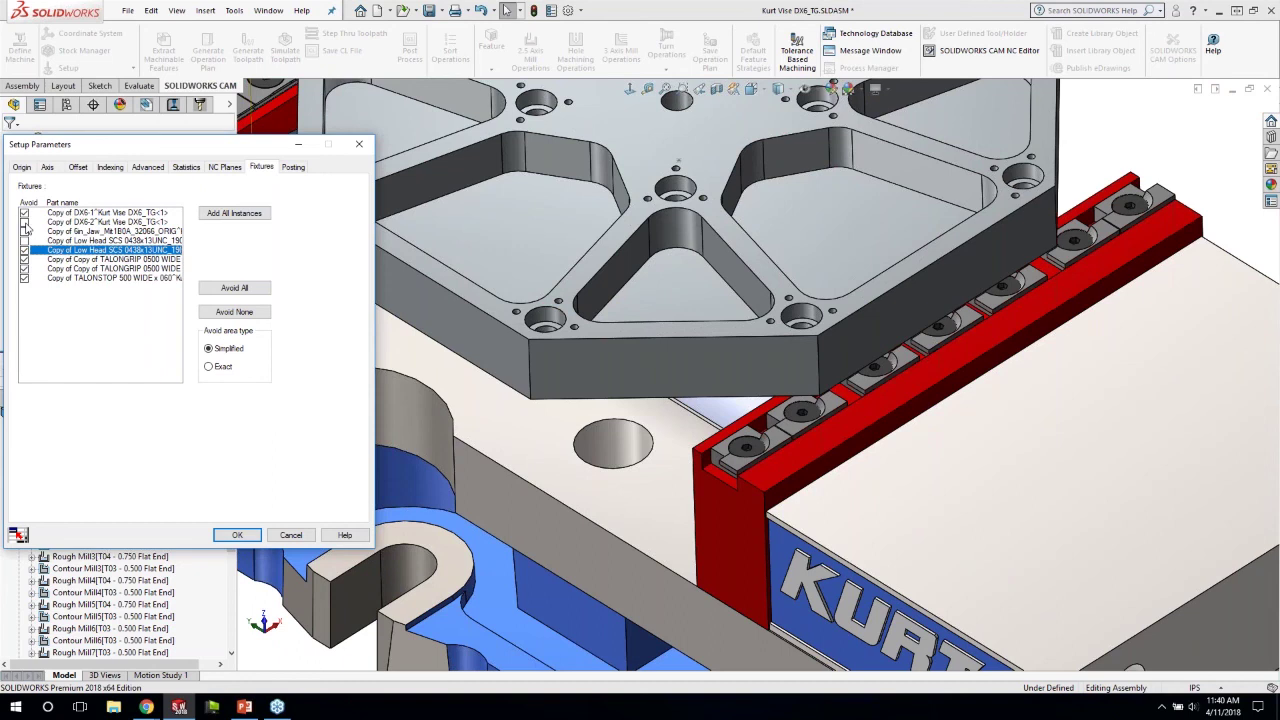
{"action": "left_click", "coordinate": [24, 240]}
{"action": "left_click", "coordinate": [24, 231]}
{"action": "left_click", "coordinate": [24, 222]}
{"action": "left_click", "coordinate": [24, 212]}
Step: Add all instances of the TALONGRIP inserts and the 6in jaw plate to the fixture list
{"action": "left_click", "coordinate": [228, 213]}
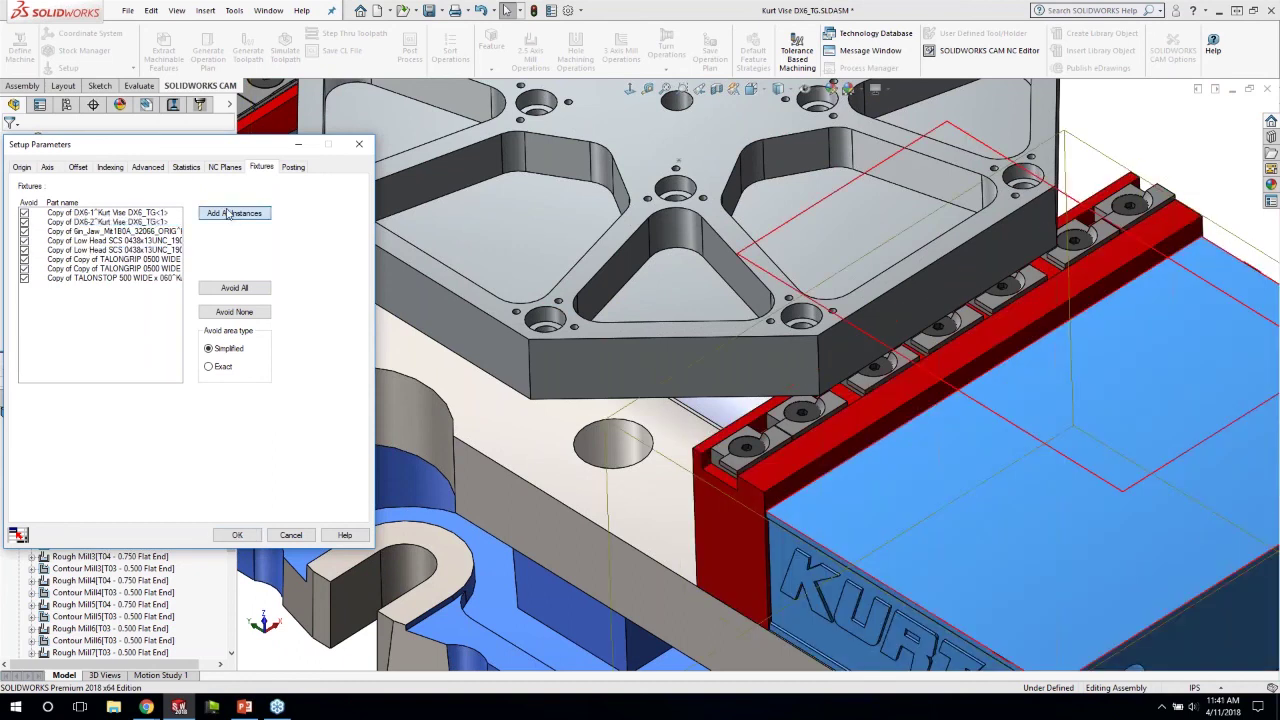
{"action": "left_click", "coordinate": [139, 269]}
{"action": "left_click", "coordinate": [209, 215]}
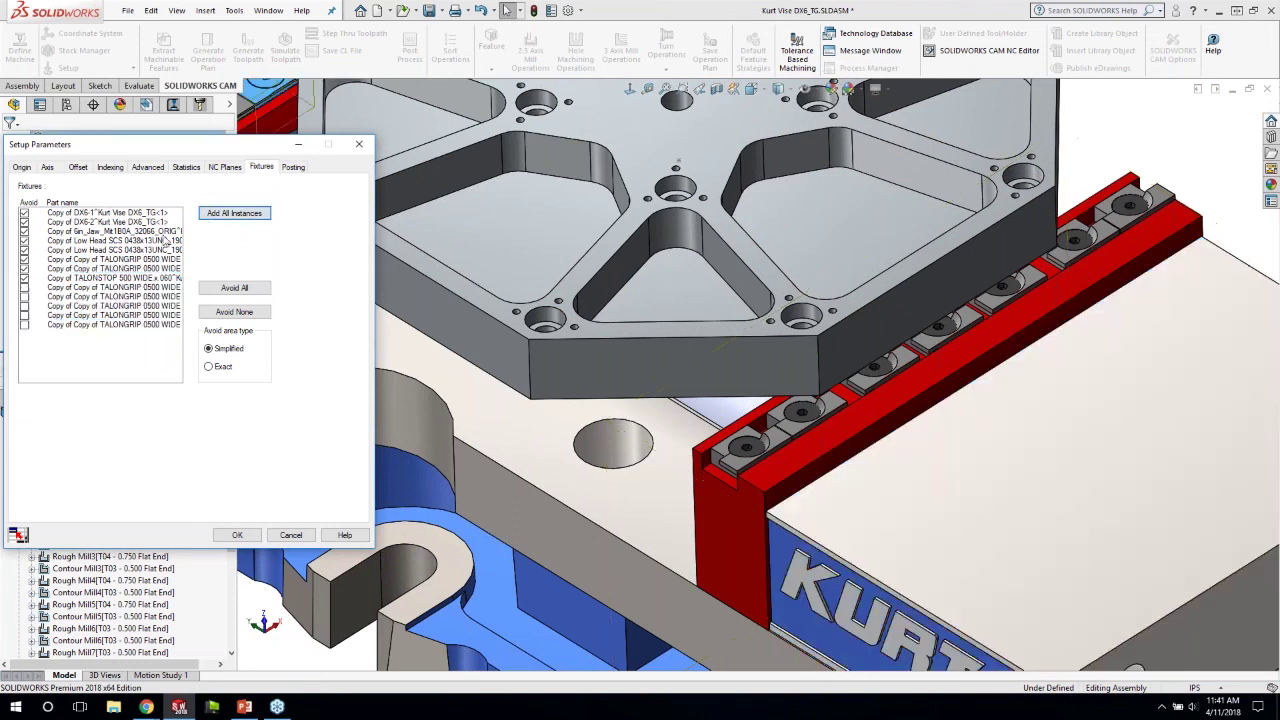
{"action": "left_click", "coordinate": [148, 260]}
{"action": "left_click", "coordinate": [141, 214]}
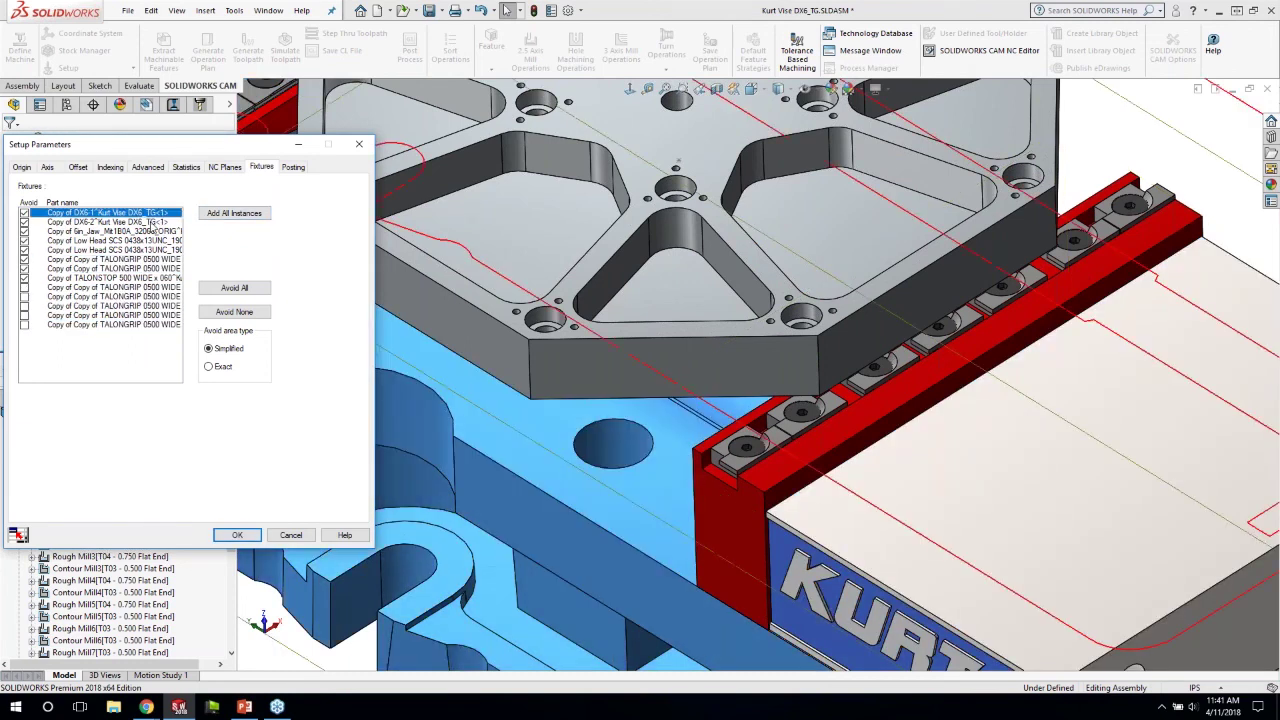
{"action": "left_click", "coordinate": [231, 214]}
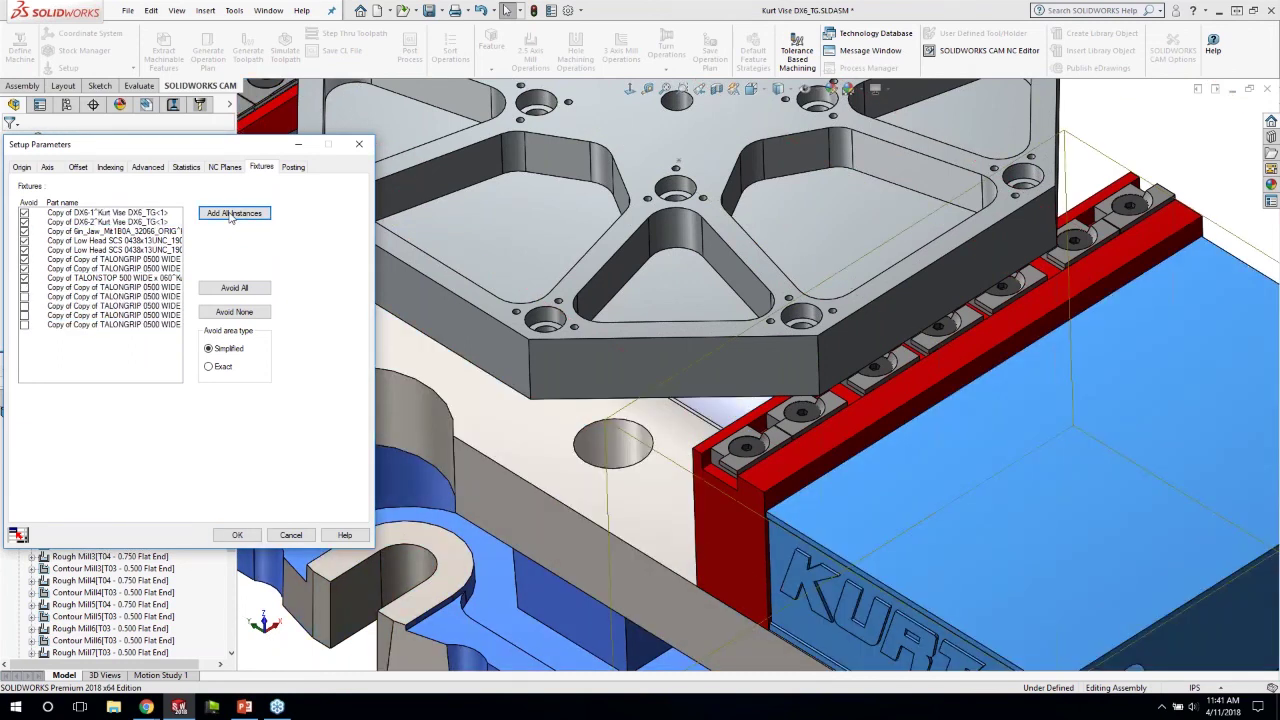
Step: Clear the avoid option for all marked fixture components and accept the setup parameters
{"action": "left_click", "coordinate": [24, 213]}
{"action": "left_click", "coordinate": [24, 222]}
{"action": "left_click", "coordinate": [24, 232]}
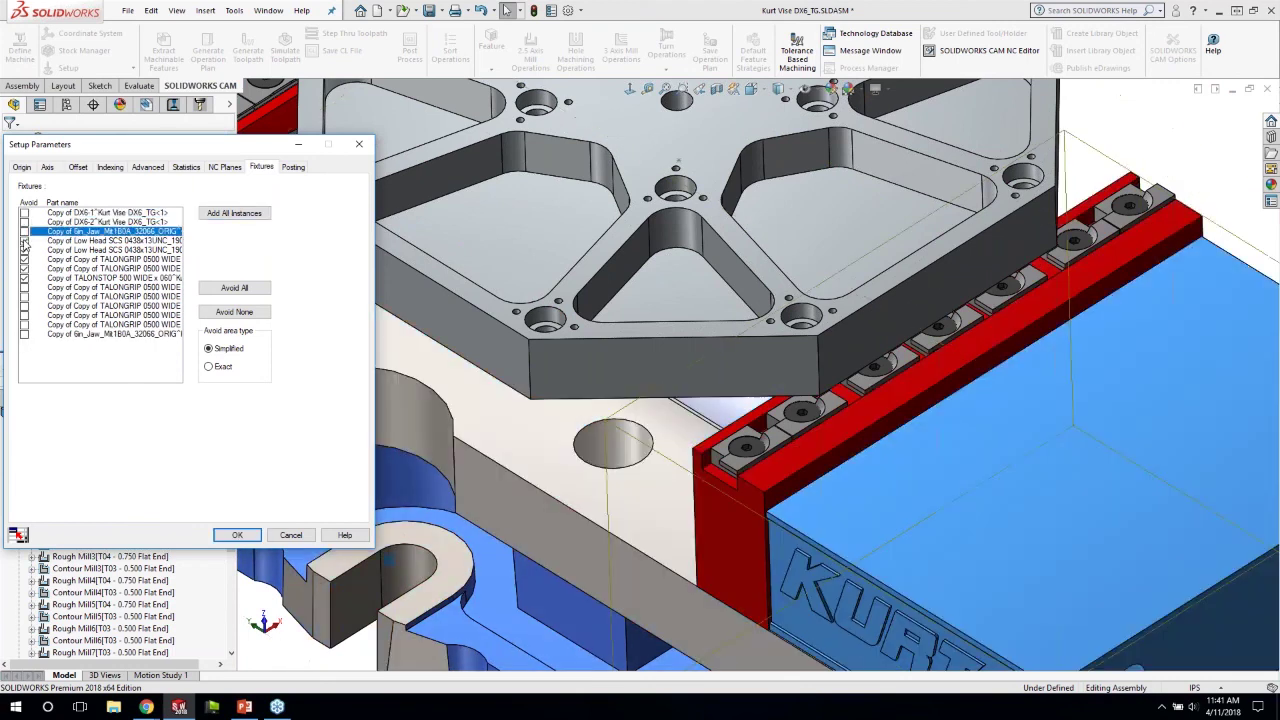
{"action": "left_click", "coordinate": [24, 241]}
{"action": "left_click", "coordinate": [24, 250]}
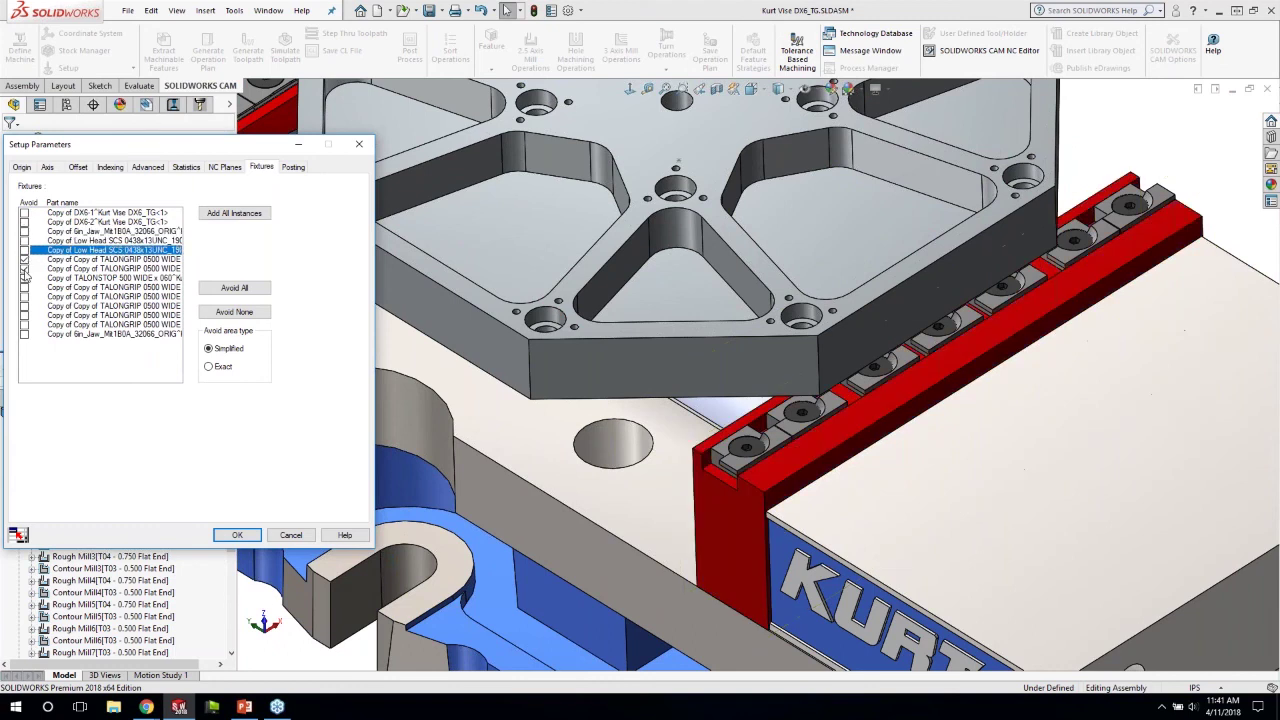
{"action": "left_click", "coordinate": [24, 269]}
{"action": "left_click", "coordinate": [24, 278]}
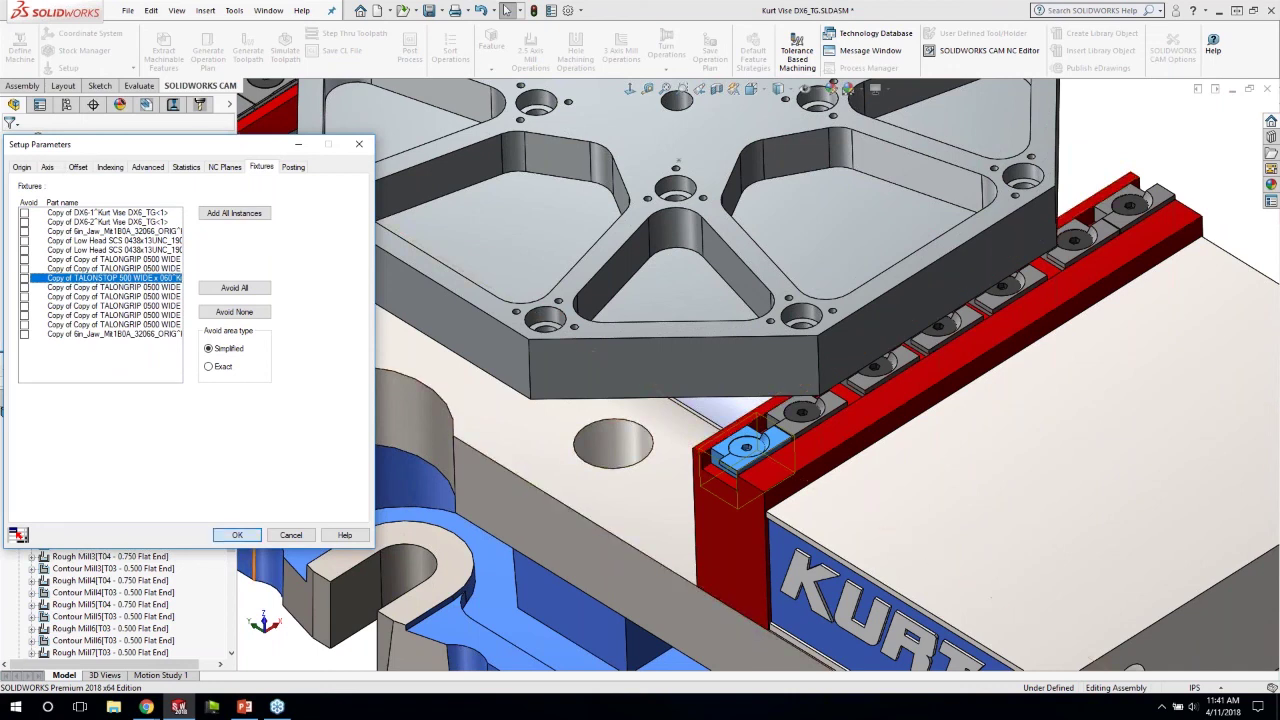
{"action": "left_click", "coordinate": [237, 535]}
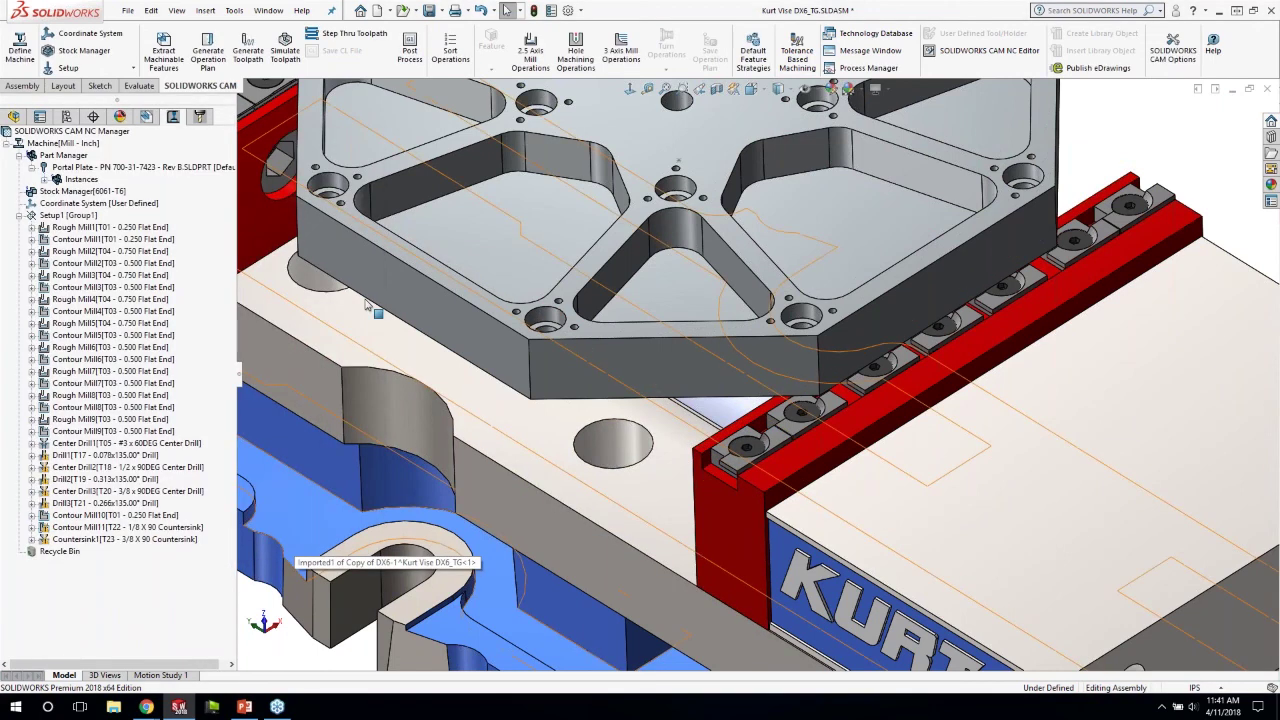
Step: Simulate all Setup1 toolpaths to the end with the vise fixtures included, viewing the assembly at an angle
{"action": "scroll", "coordinate": [366, 302], "scroll_direction": "up", "scroll_amount": 7}
{"action": "scroll", "coordinate": [455, 178], "scroll_direction": "down", "scroll_amount": 1}
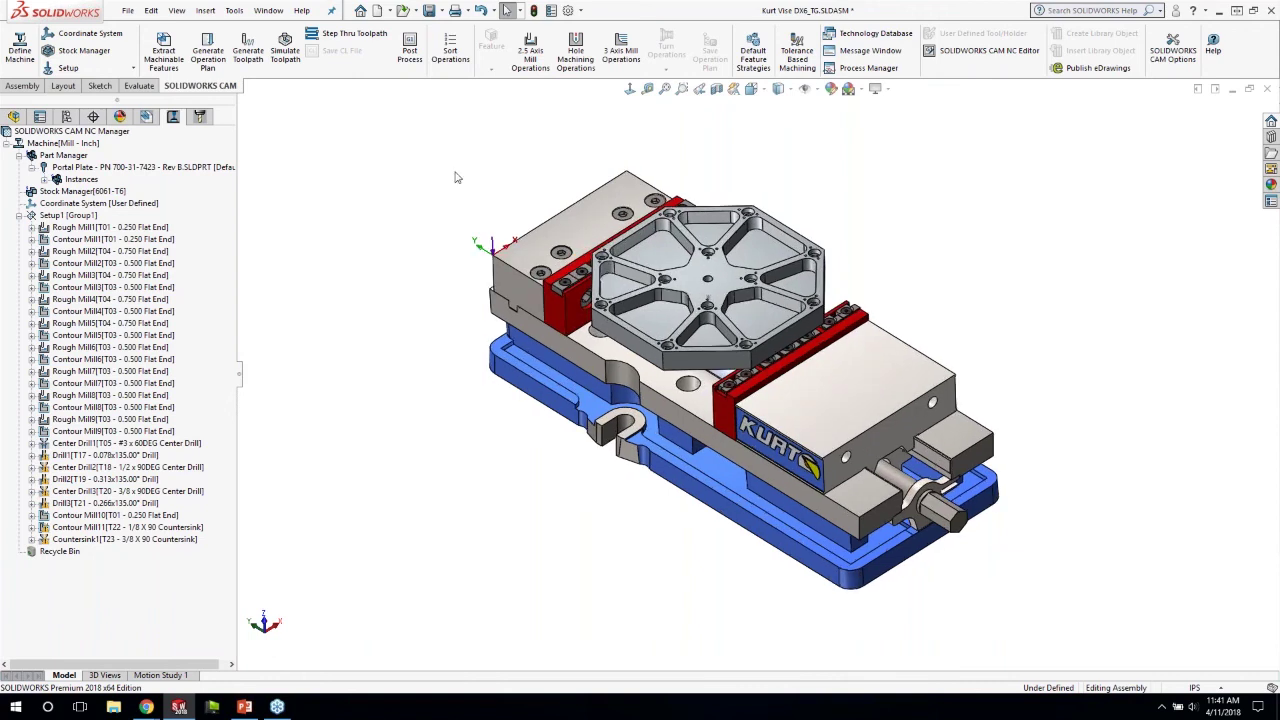
{"action": "left_click", "coordinate": [286, 55]}
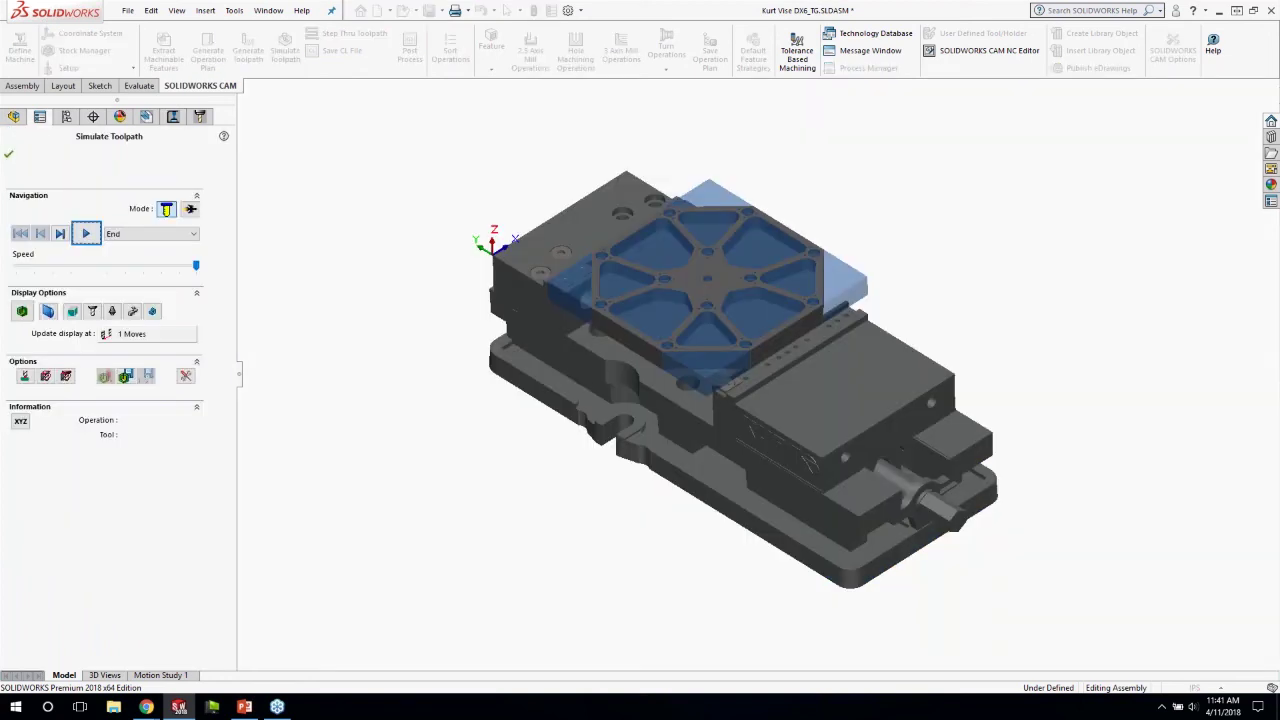
{"action": "mouse_move", "coordinate": [640, 420]}
{"action": "middle_mouse_down"}
{"action": "mouse_move", "coordinate": [710, 350]}
{"action": "mouse_move", "coordinate": [640, 410]}
{"action": "middle_mouse_up"}
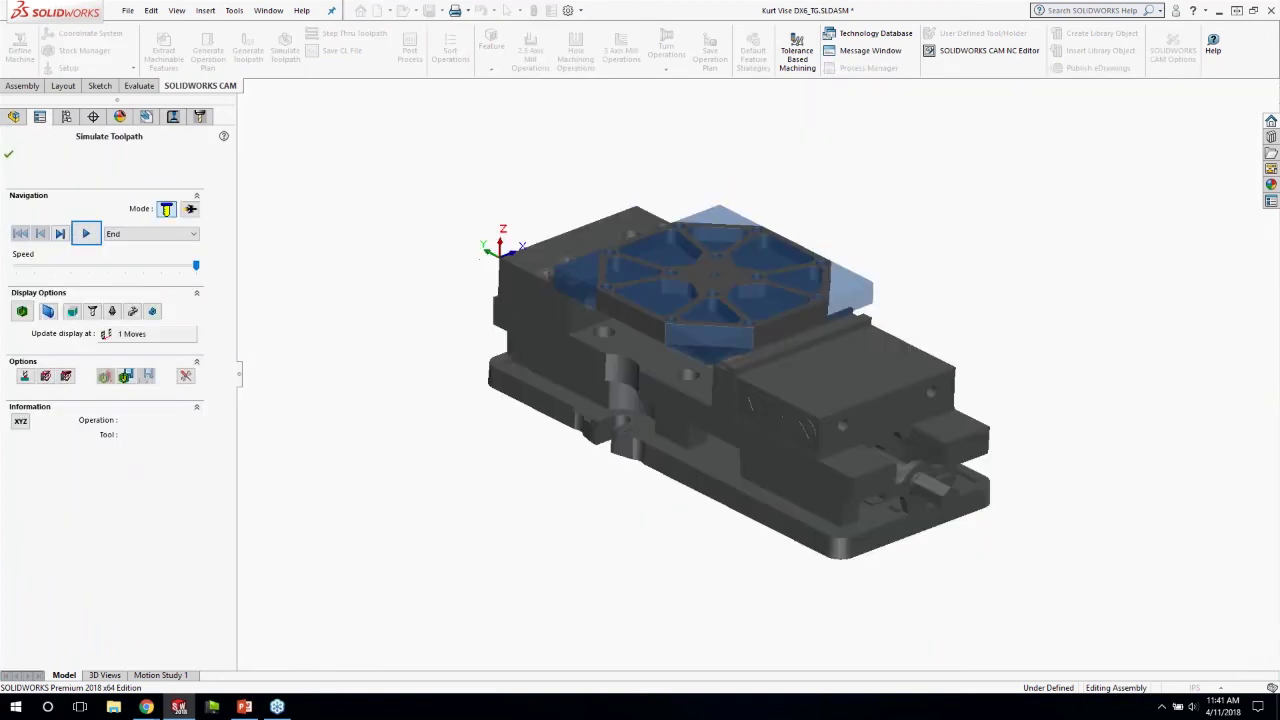
{"action": "left_click", "coordinate": [86, 234]}
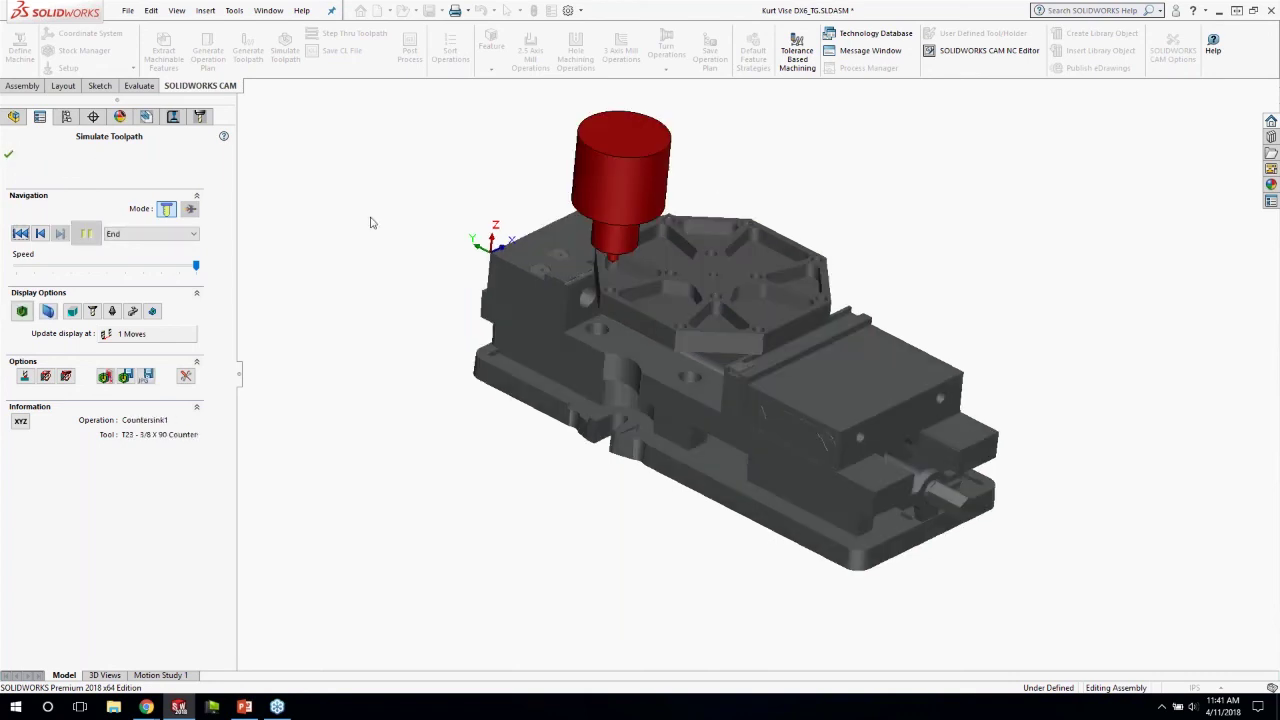
Step: Compare the simulated plate with the design part using the color deviation display, restore the normal display and exit the simulation
{"action": "left_click", "coordinate": [22, 311]}
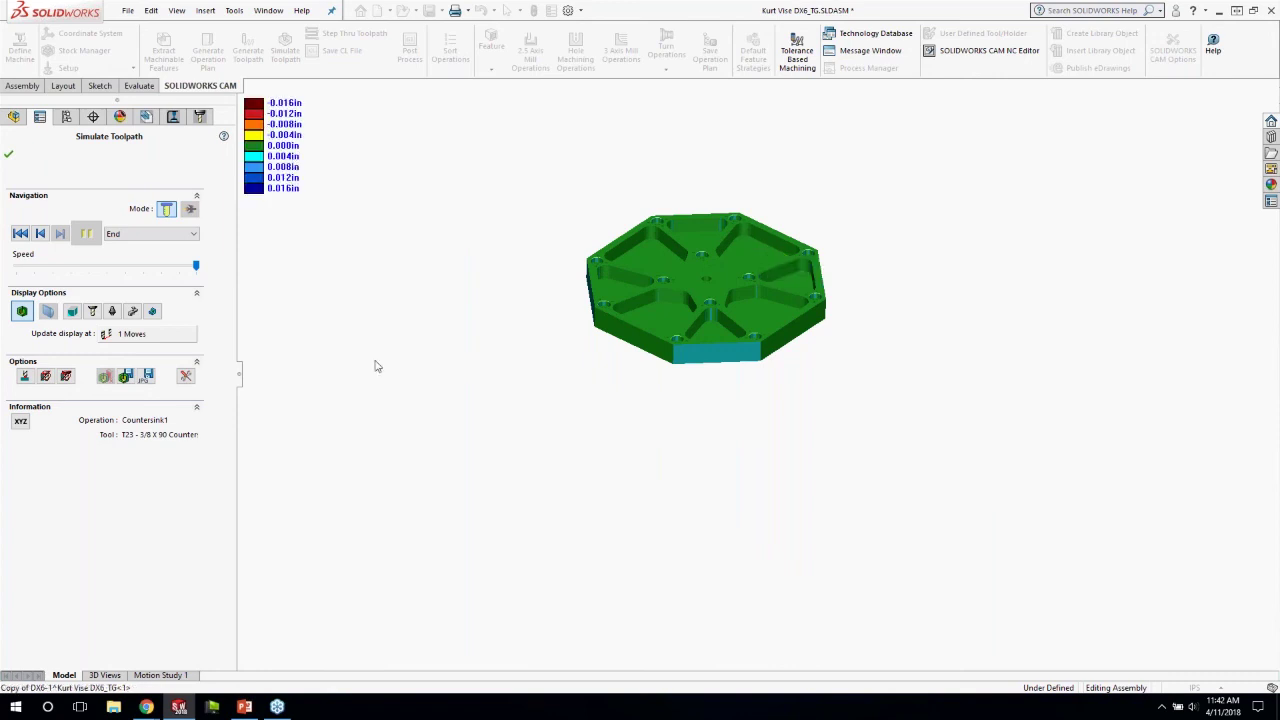
{"action": "left_click", "coordinate": [22, 312]}
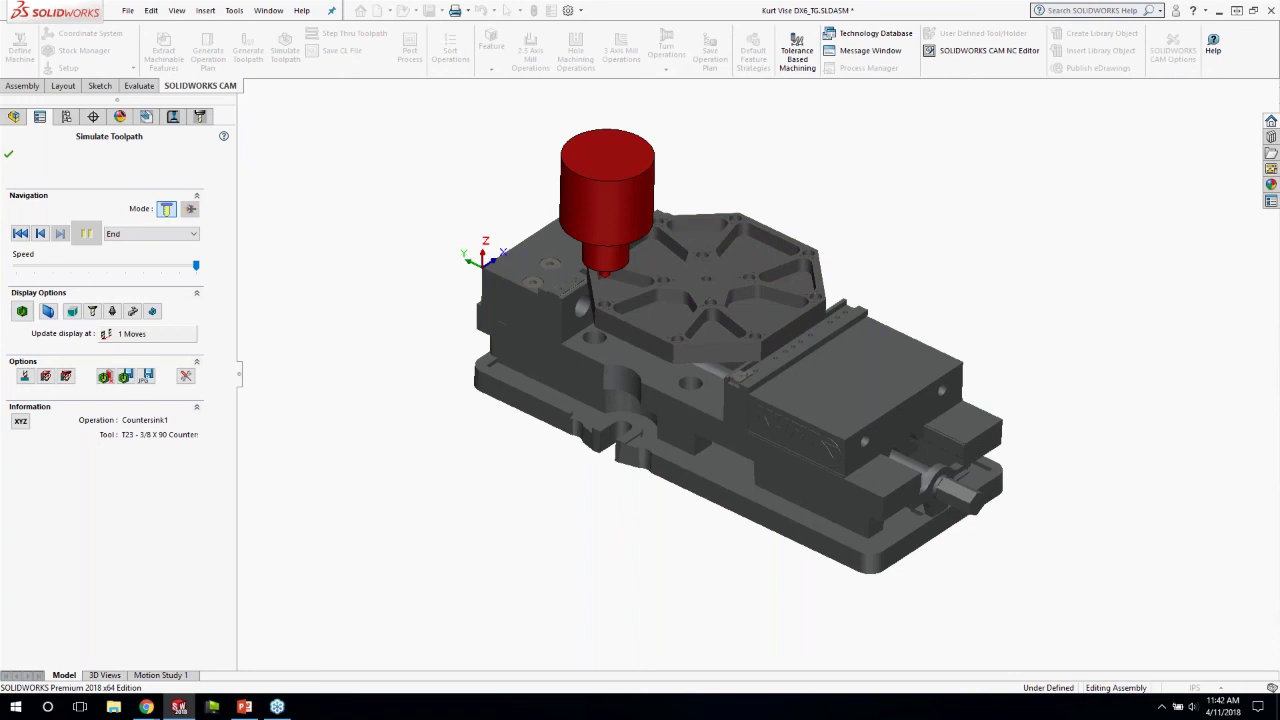
{"action": "left_click", "coordinate": [9, 155]}
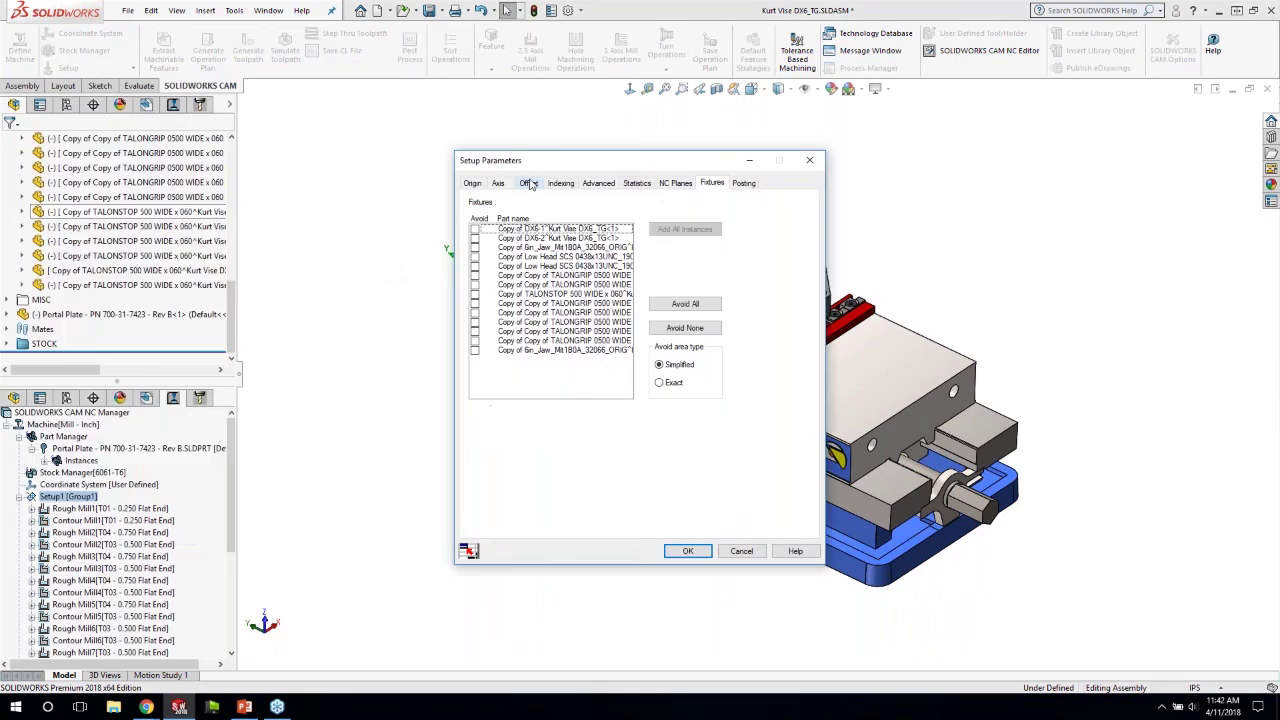
Step: In the Setup1 parameters, set the output origin to the part setup origin
{"action": "left_click", "coordinate": [529, 183]}
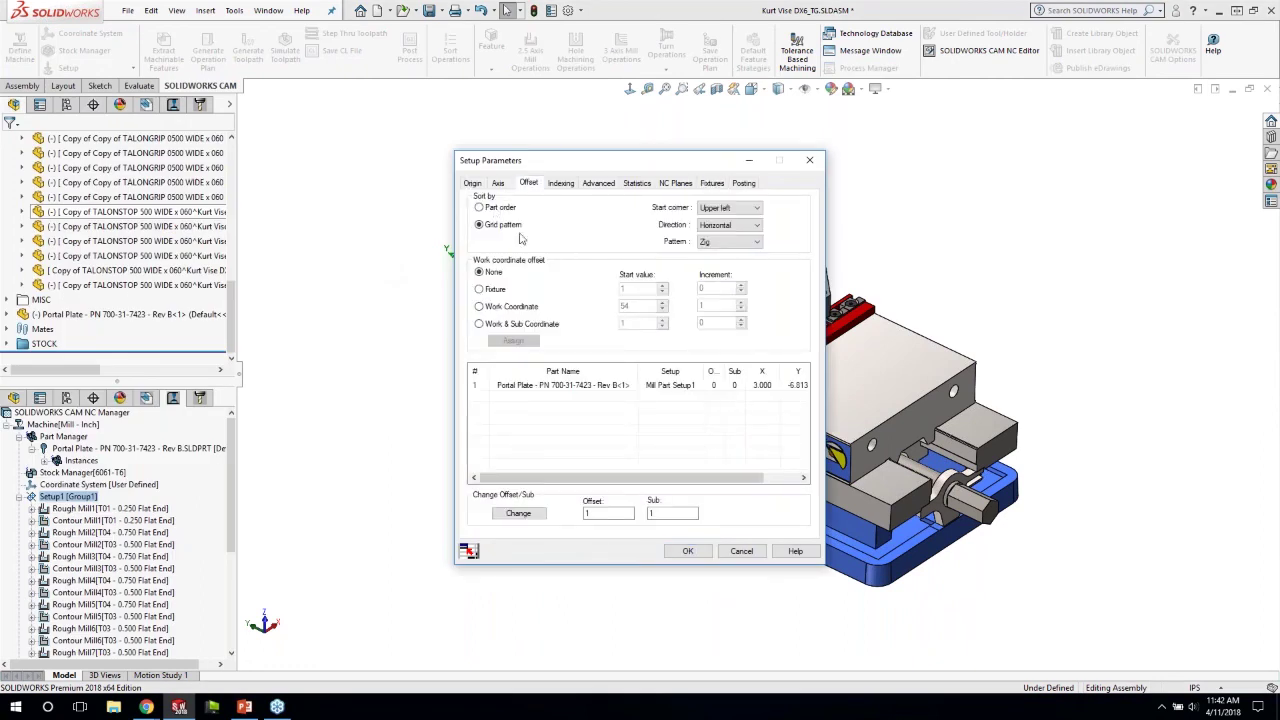
{"action": "left_click", "coordinate": [473, 183]}
{"action": "left_click", "coordinate": [498, 237]}
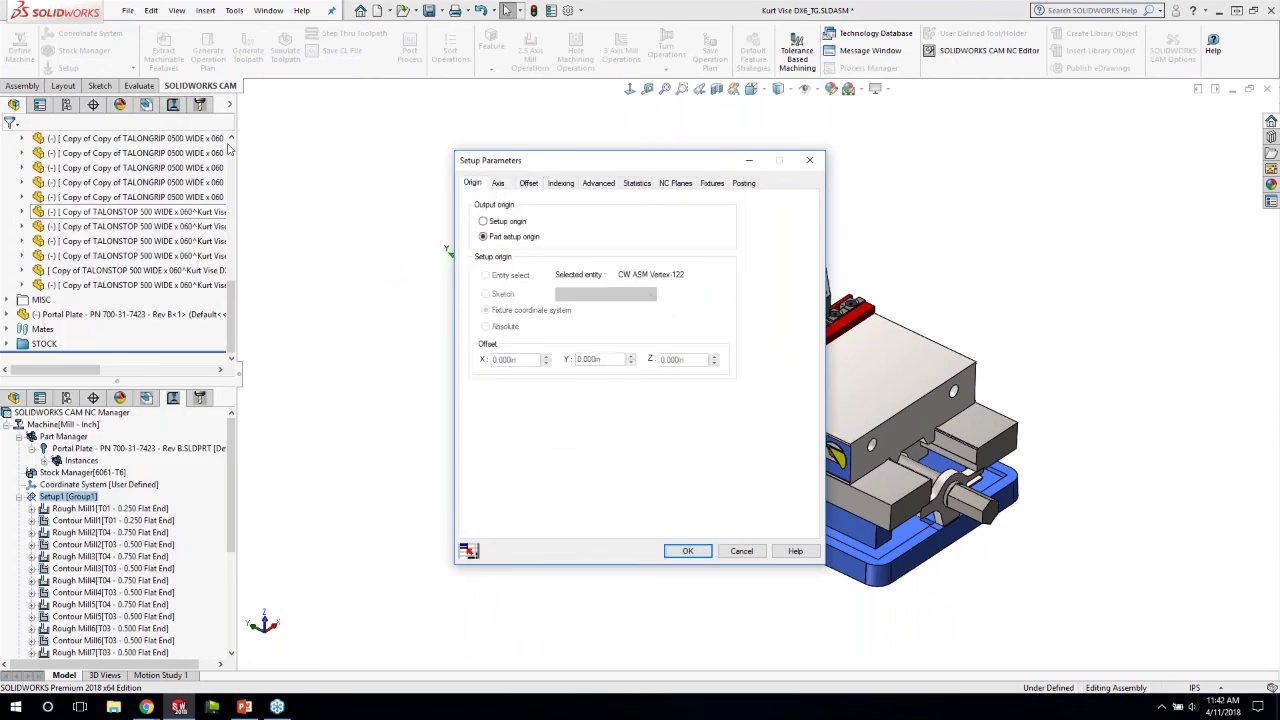
{"action": "left_click_drag", "start_coordinate": [601, 167], "coordinate": [228, 143]}
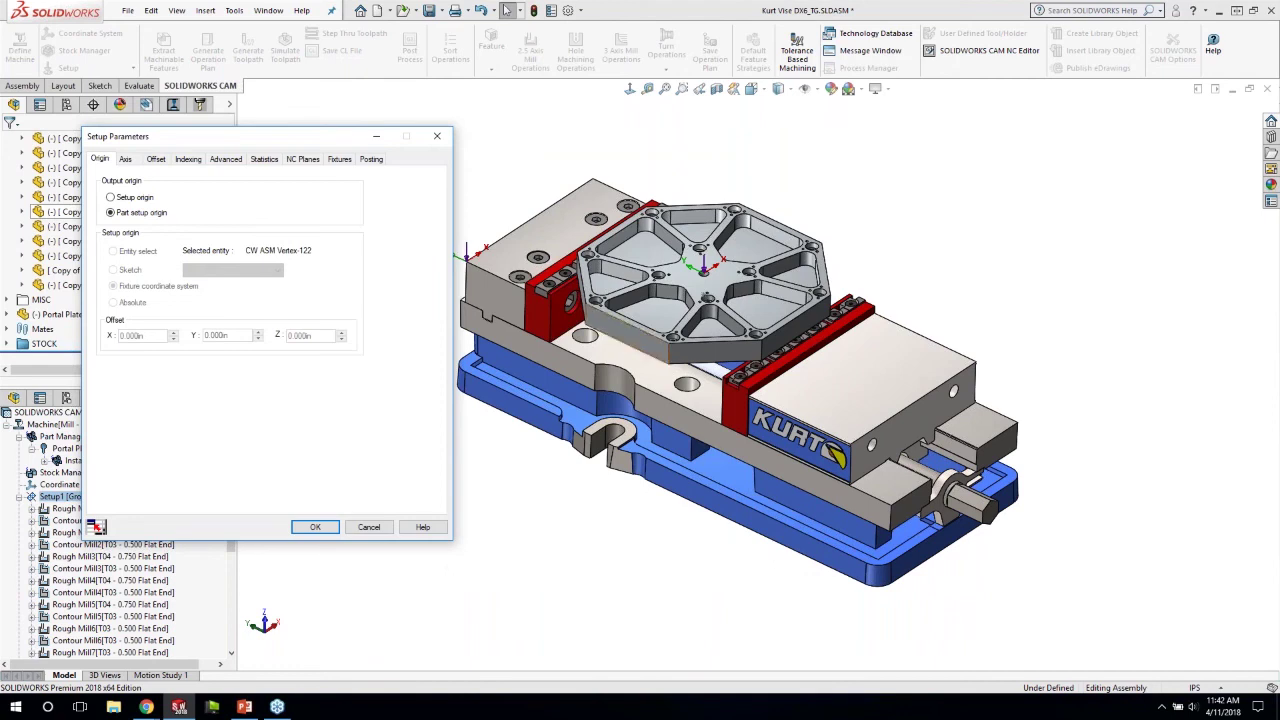
Step: Assign work and sub coordinate offset 54, sub 1, to the portal plate in Setup1, accept the parameters and regenerate the toolpaths
{"action": "left_click", "coordinate": [156, 159]}
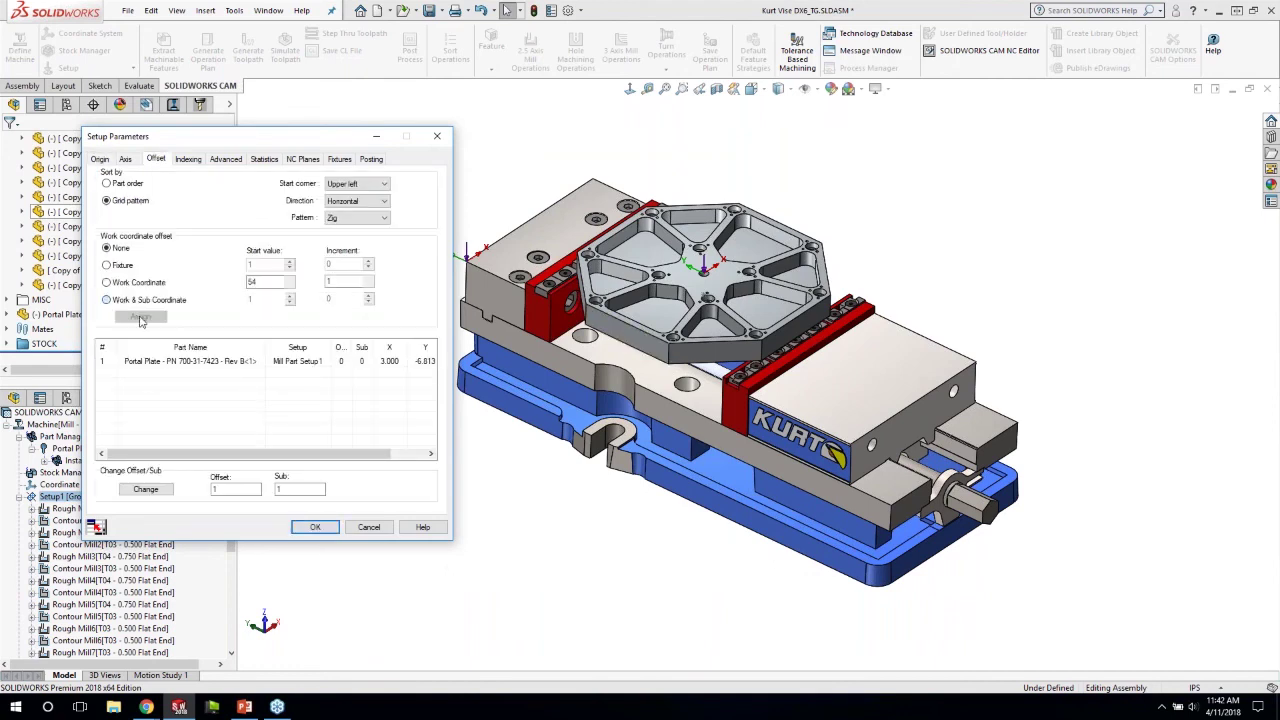
{"action": "left_click", "coordinate": [141, 318]}
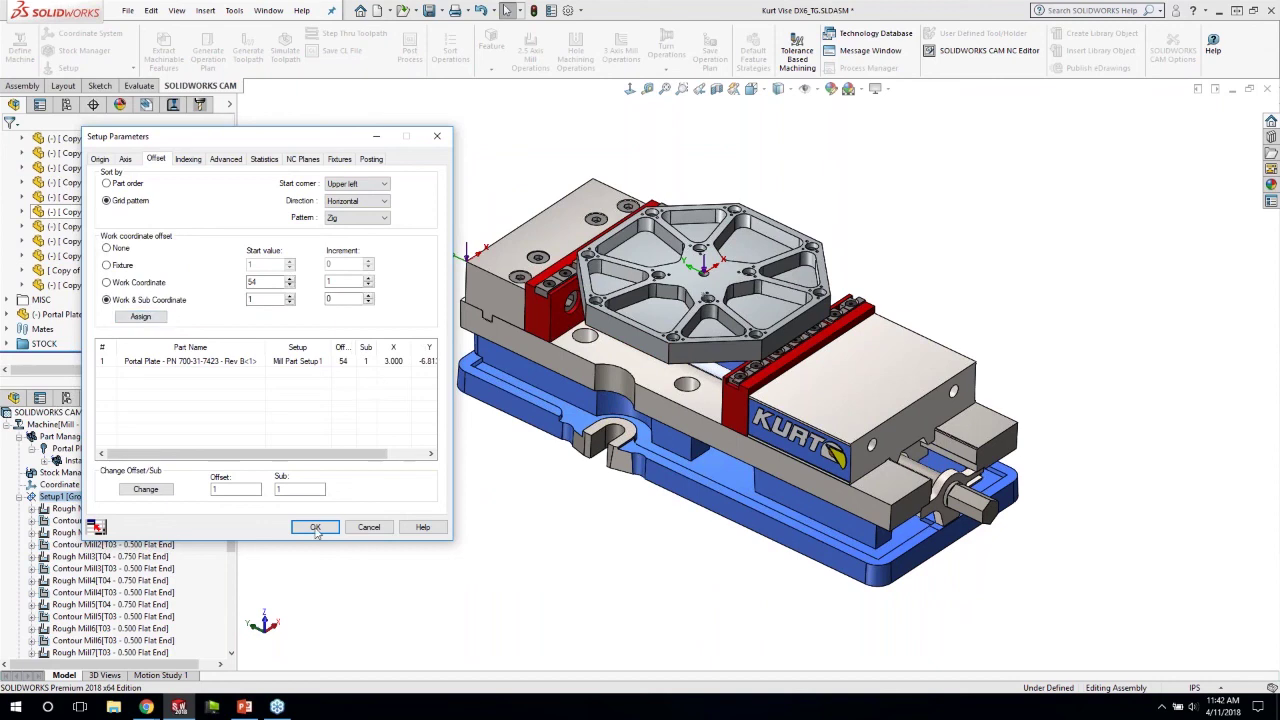
{"action": "key", "text": "Return"}
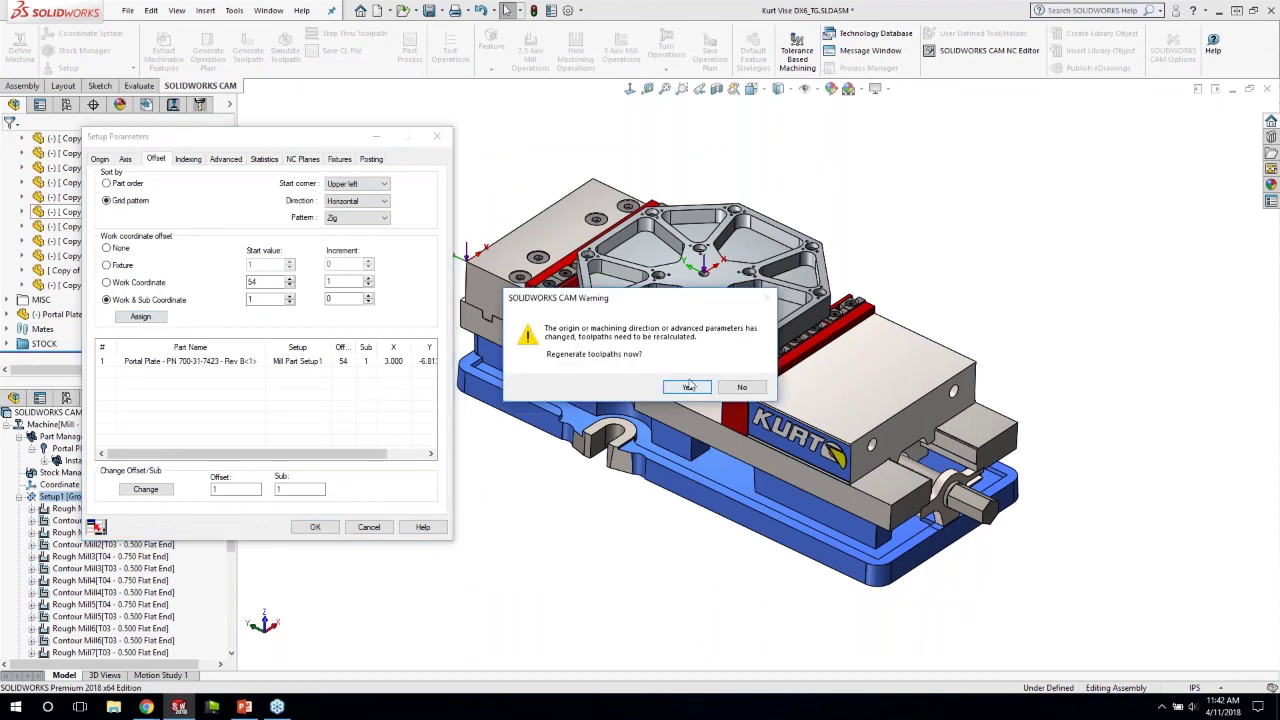
{"action": "key", "text": "Return"}
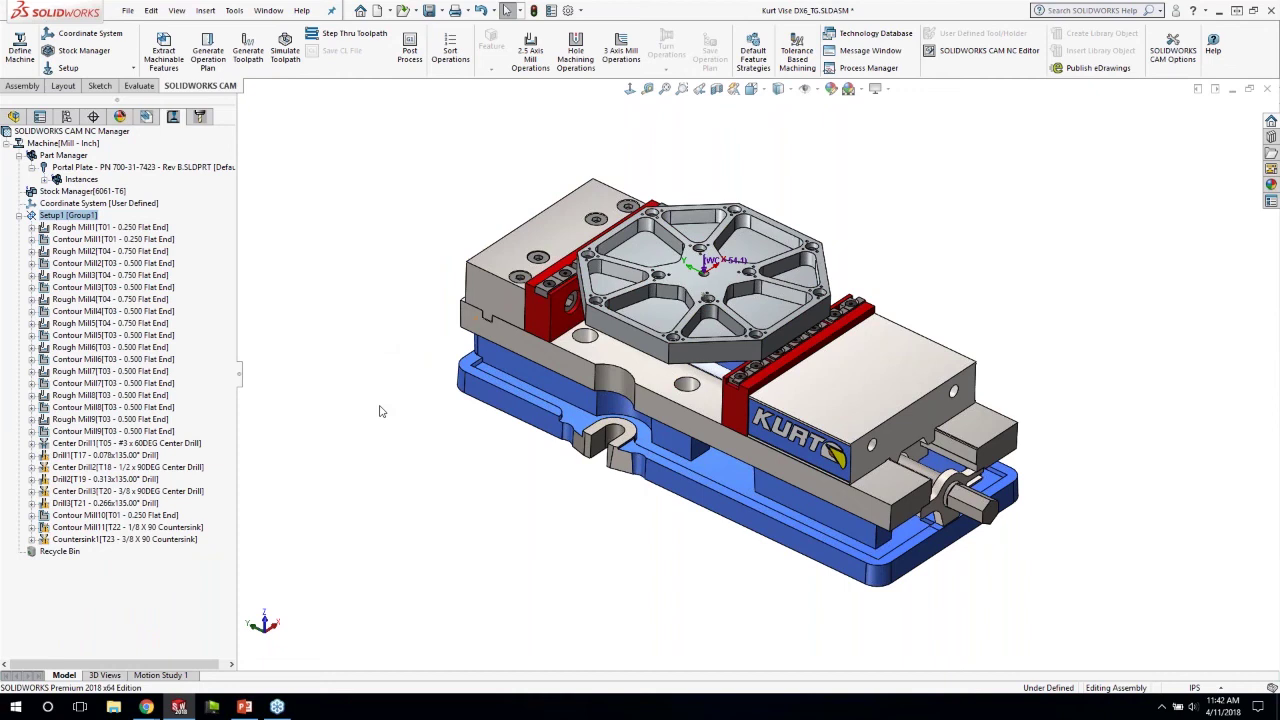
{"action": "middle_click_drag", "start_coordinate": [380, 411], "coordinate": [360, 402]}
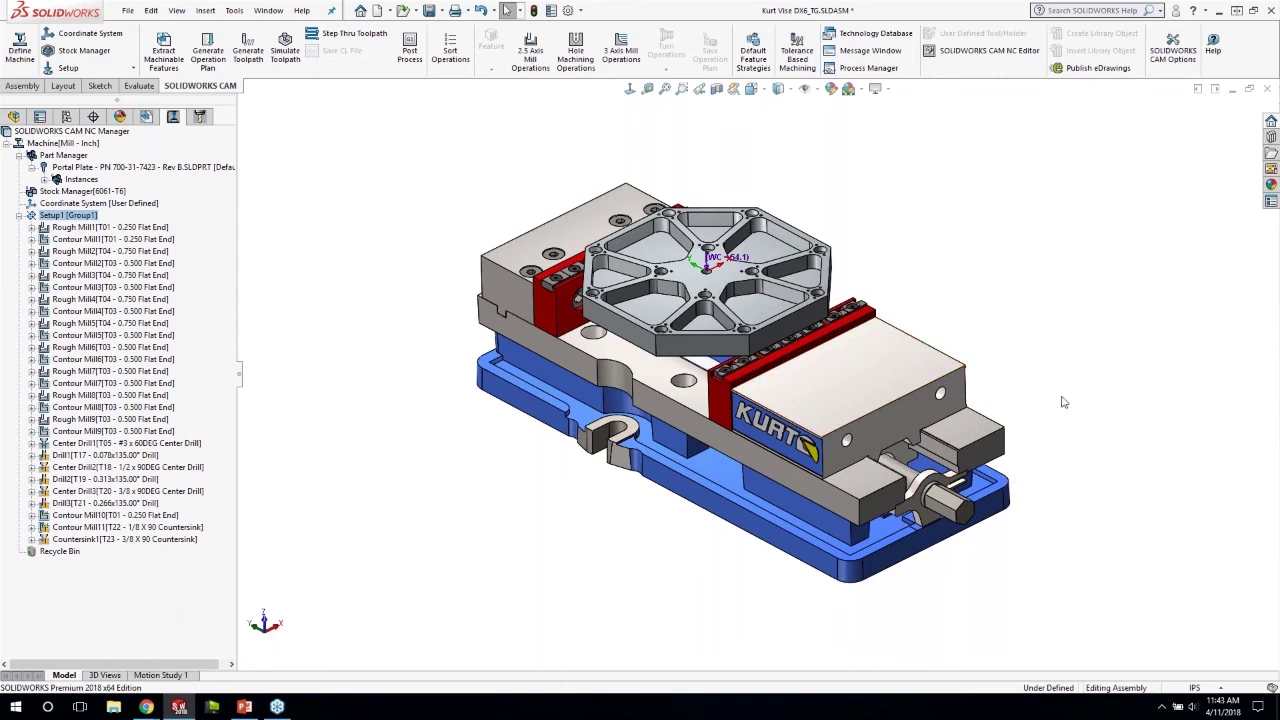
{"action": "key", "text": "z"}
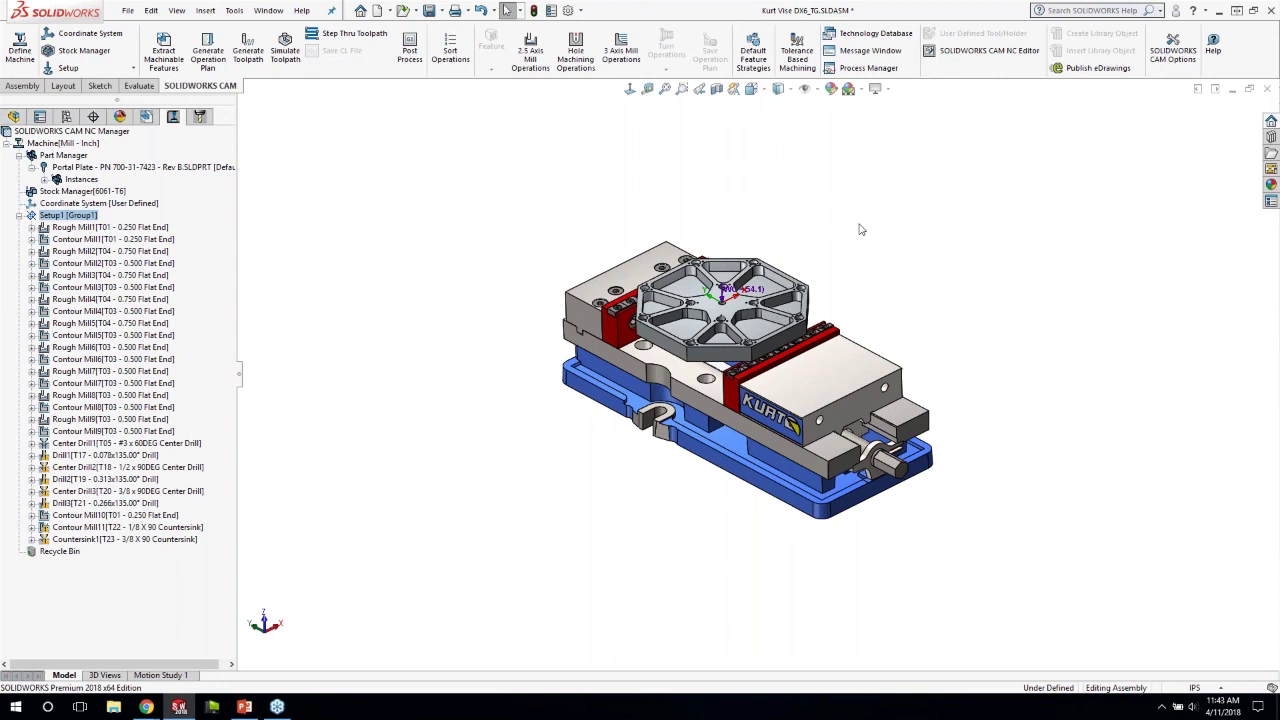
{"action": "key", "text": "f"}
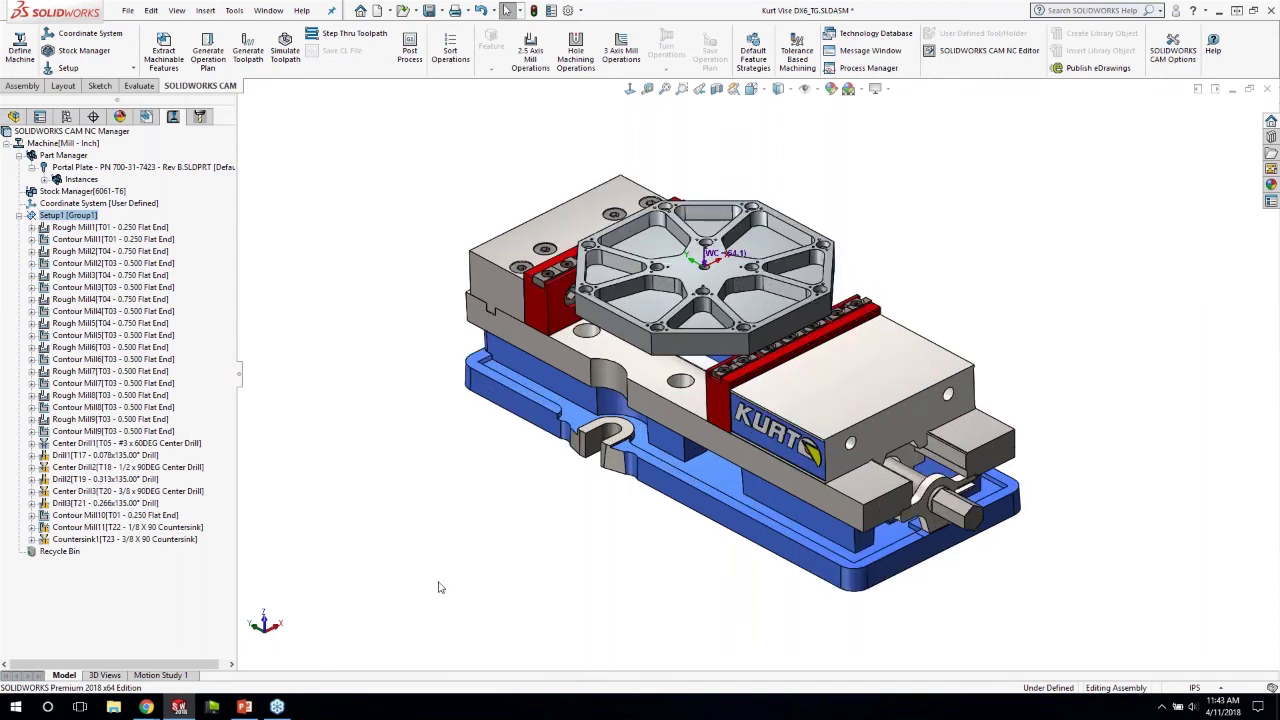
Step: Switch to the WW SWX CAM Overview presentation in PowerPoint and start the slide show from the Agenda slide
{"action": "left_click", "coordinate": [245, 708]}
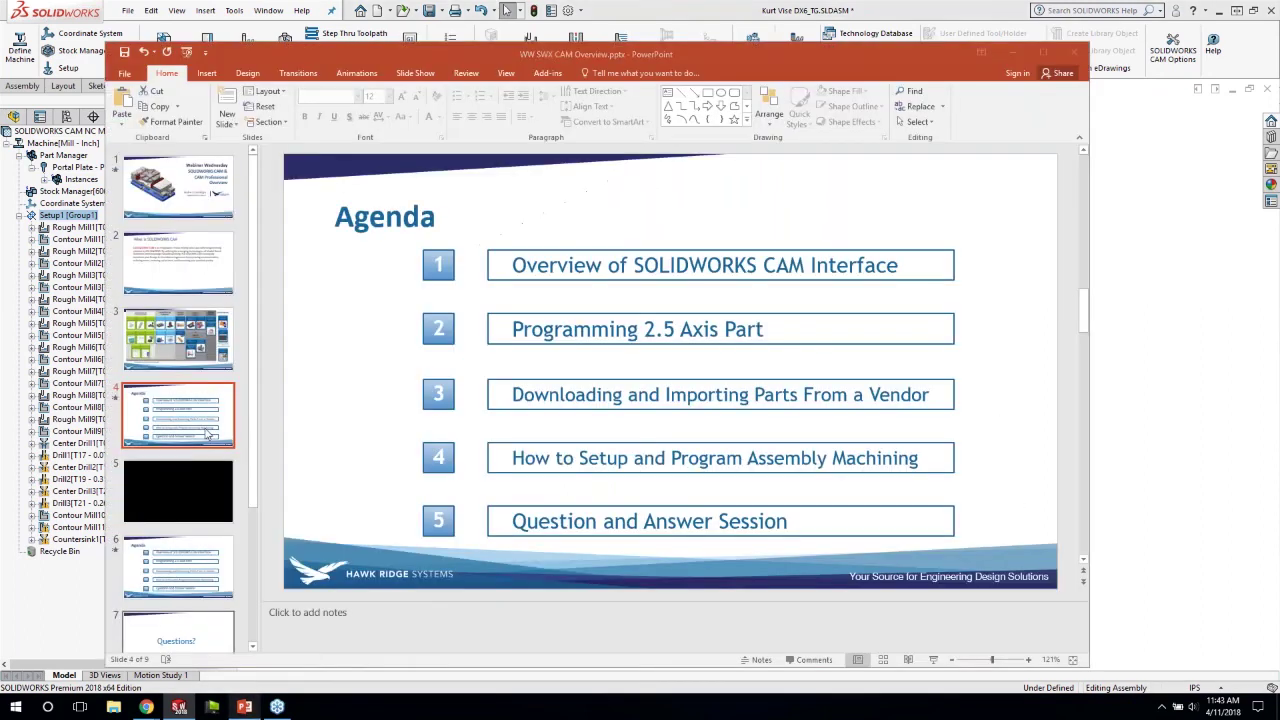
{"action": "left_click", "coordinate": [326, 412]}
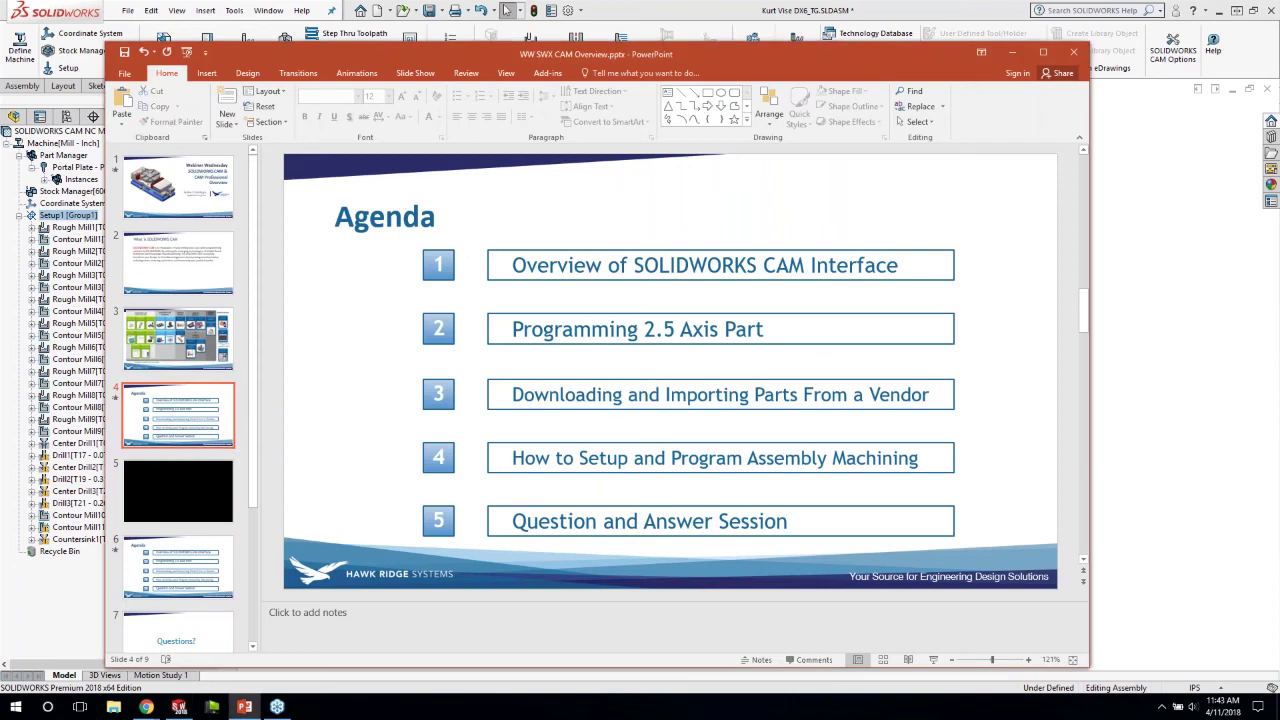
{"action": "key", "text": "shift+F5"}
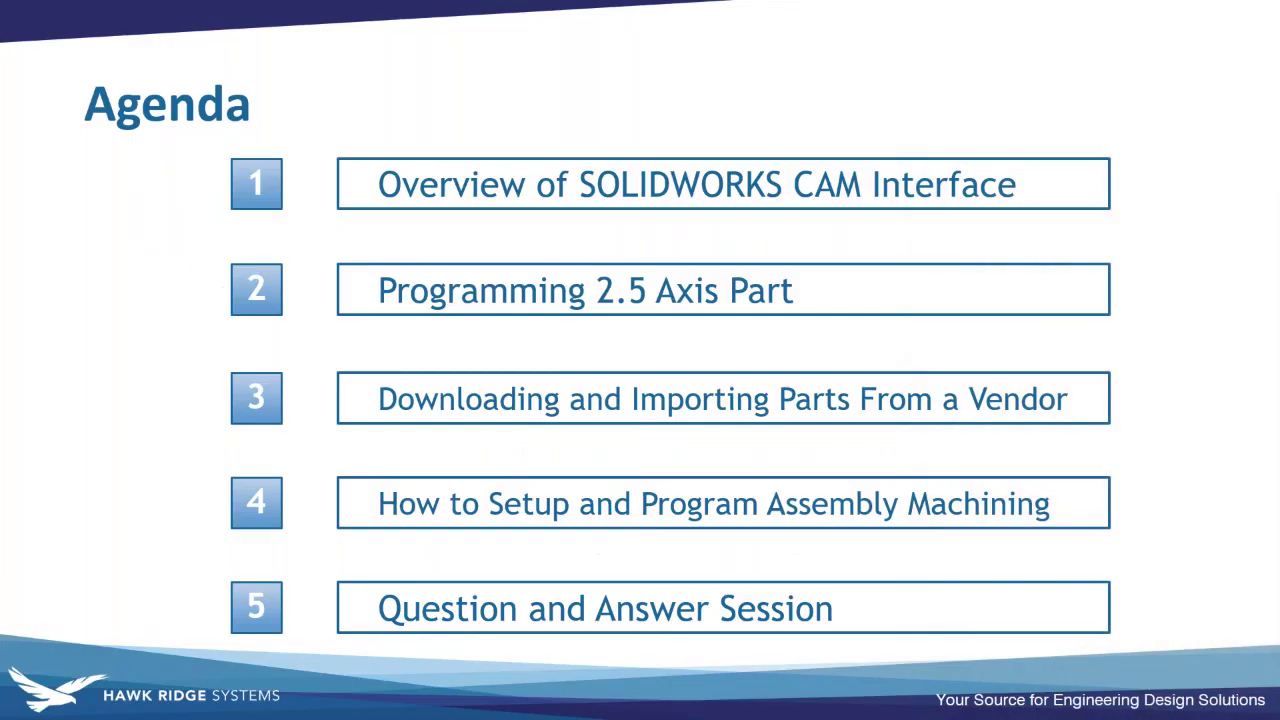